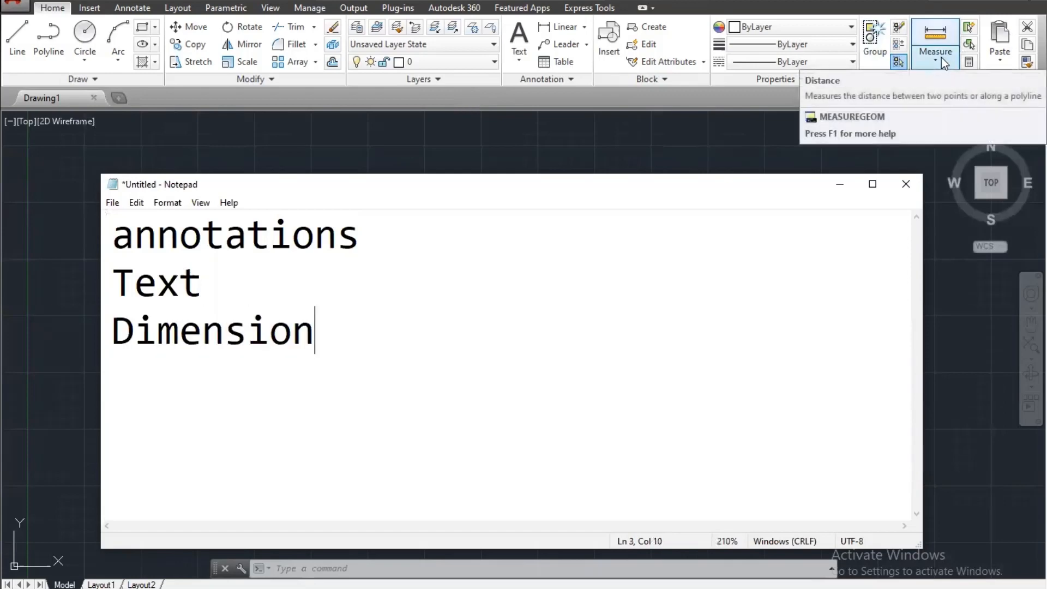
Step: Create a new drawing from the My Template drawing template
{"action": "left_click", "coordinate": [600, 130]}
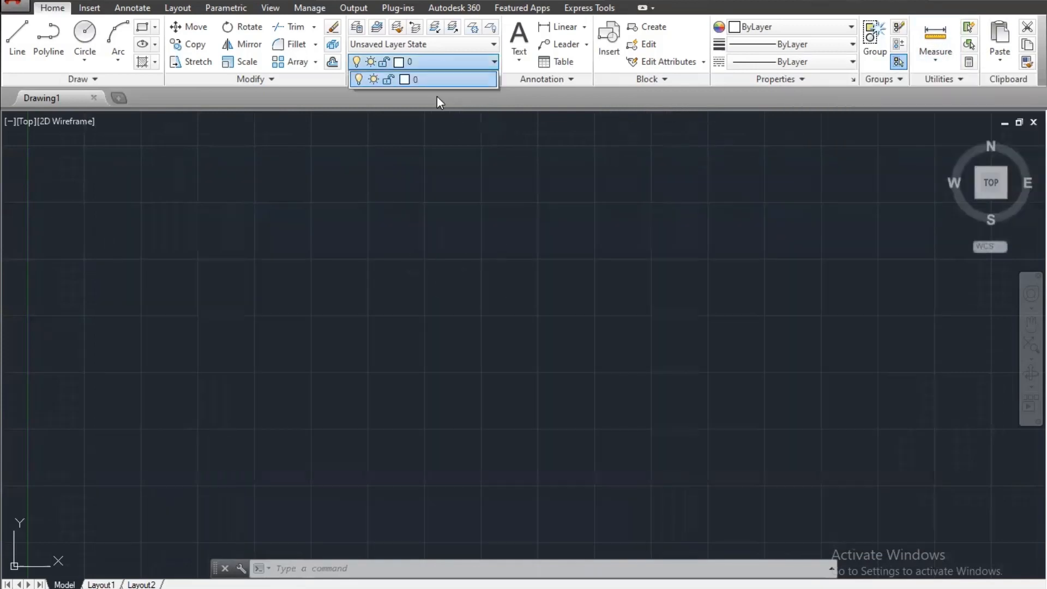
{"action": "key", "text": "ctrl+n"}
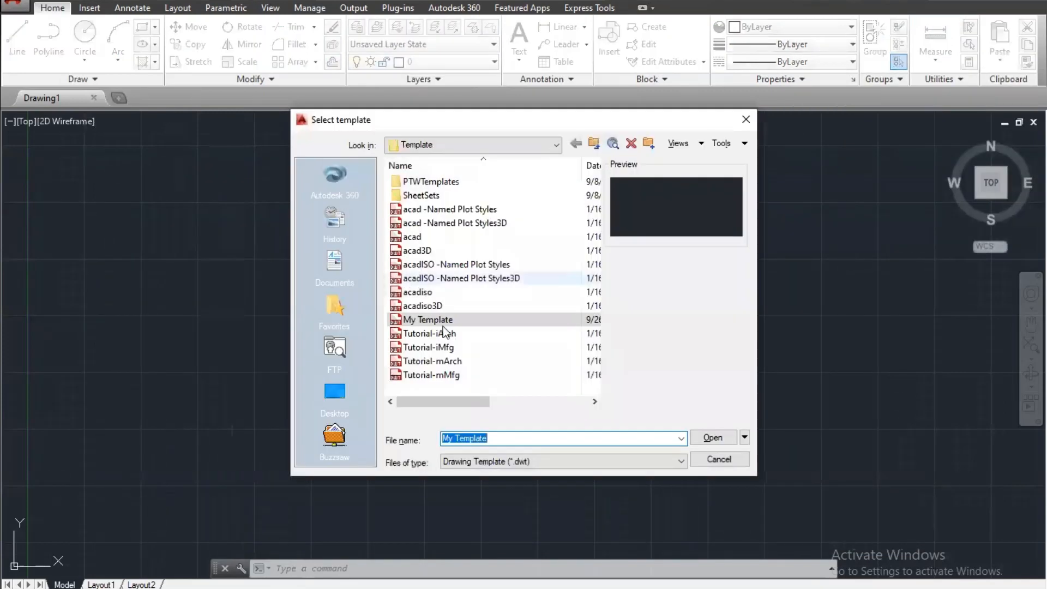
{"action": "double_click", "coordinate": [442, 321]}
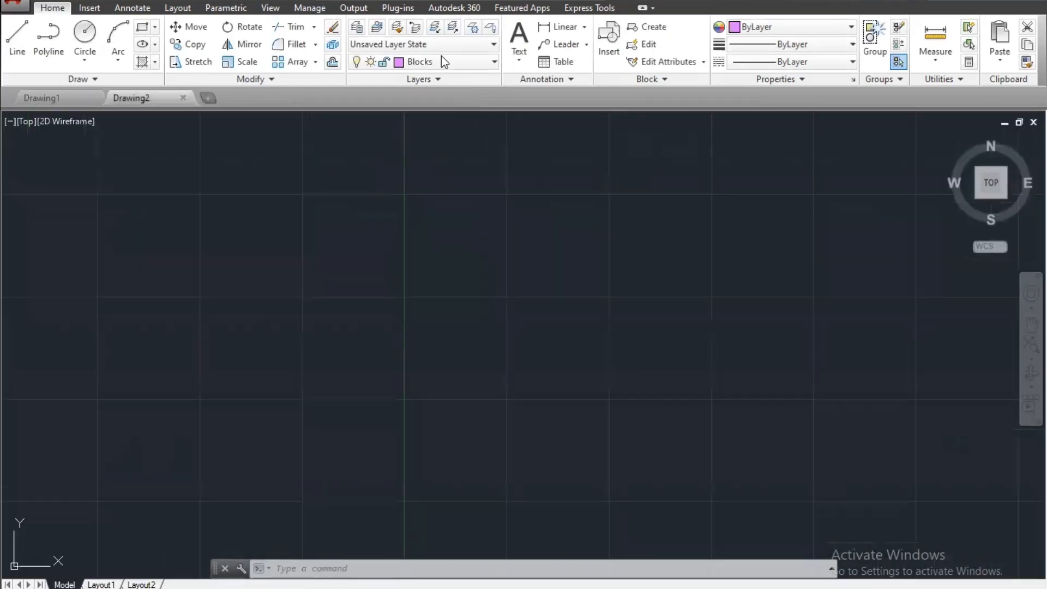
Step: Draw a rectangle about 4'-8" wide in the middle of the drawing area
{"action": "left_click", "coordinate": [442, 61]}
{"action": "left_click", "coordinate": [273, 277]}
{"action": "type", "text": "rec"}
{"action": "key", "text": "Return"}
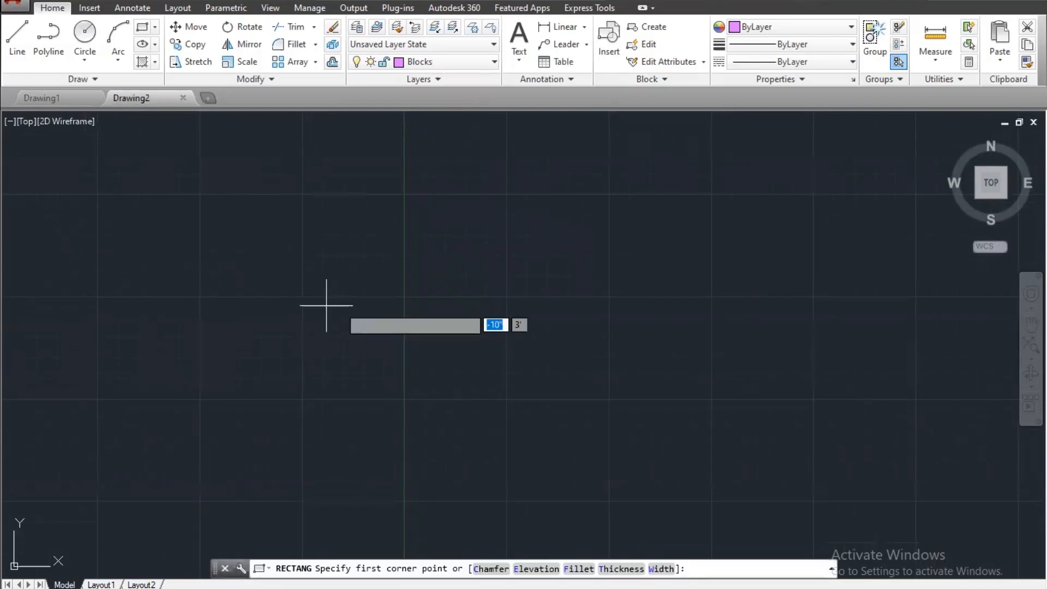
{"action": "left_click", "coordinate": [292, 199]}
{"action": "left_click", "coordinate": [748, 499]}
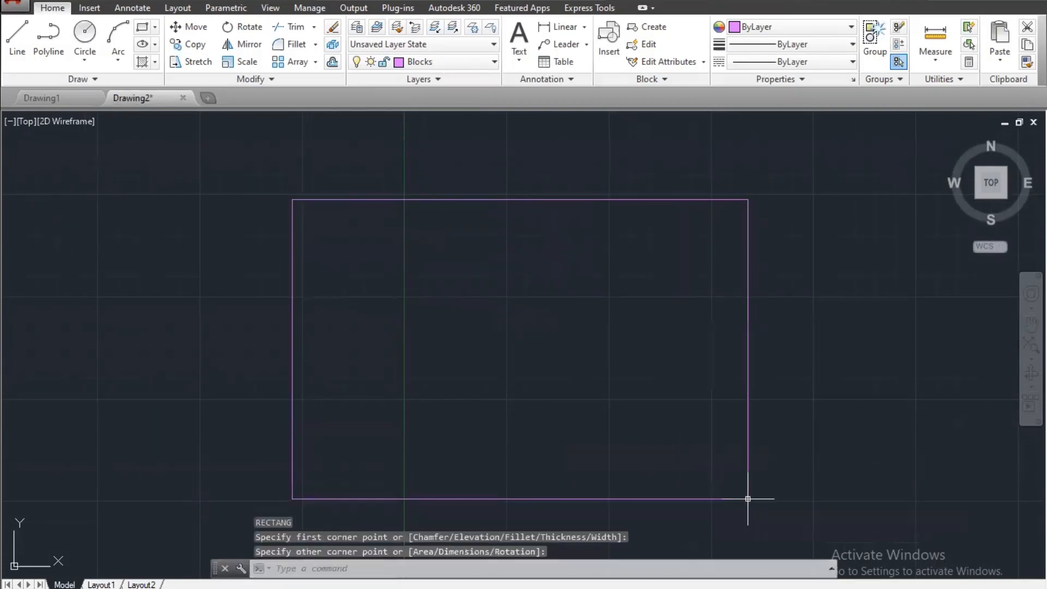
Step: Measure the length of the rectangle's top edge from corner to corner
{"action": "left_click", "coordinate": [944, 41]}
{"action": "left_click", "coordinate": [946, 61]}
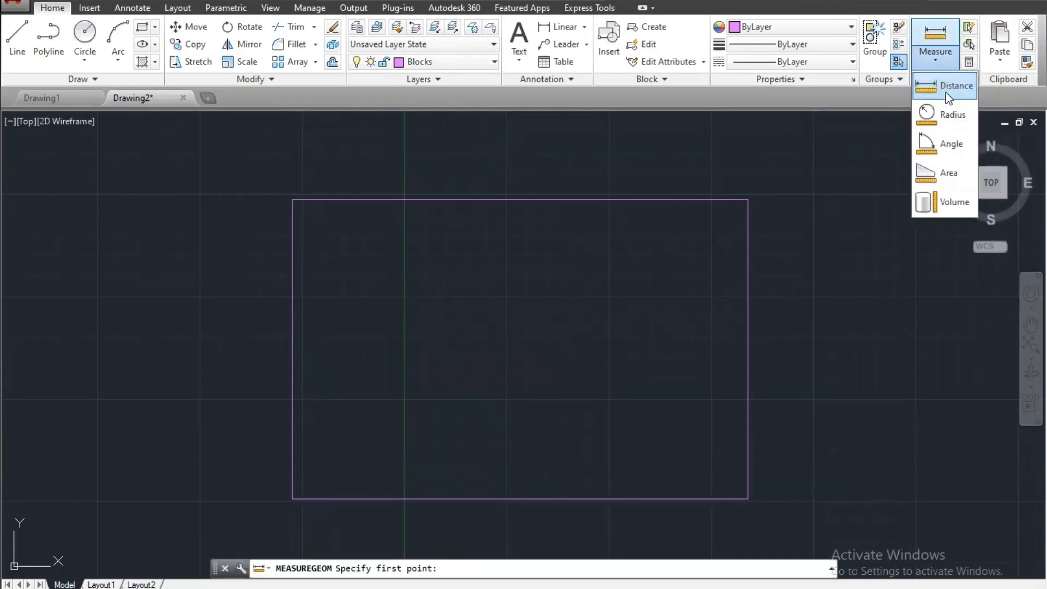
{"action": "left_click", "coordinate": [946, 90]}
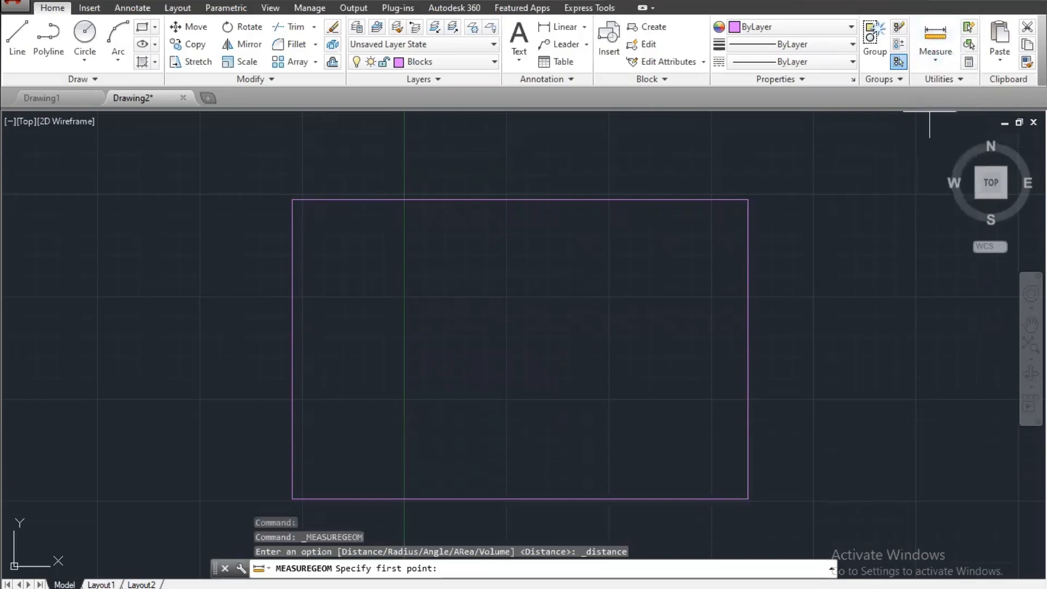
{"action": "left_click", "coordinate": [292, 200]}
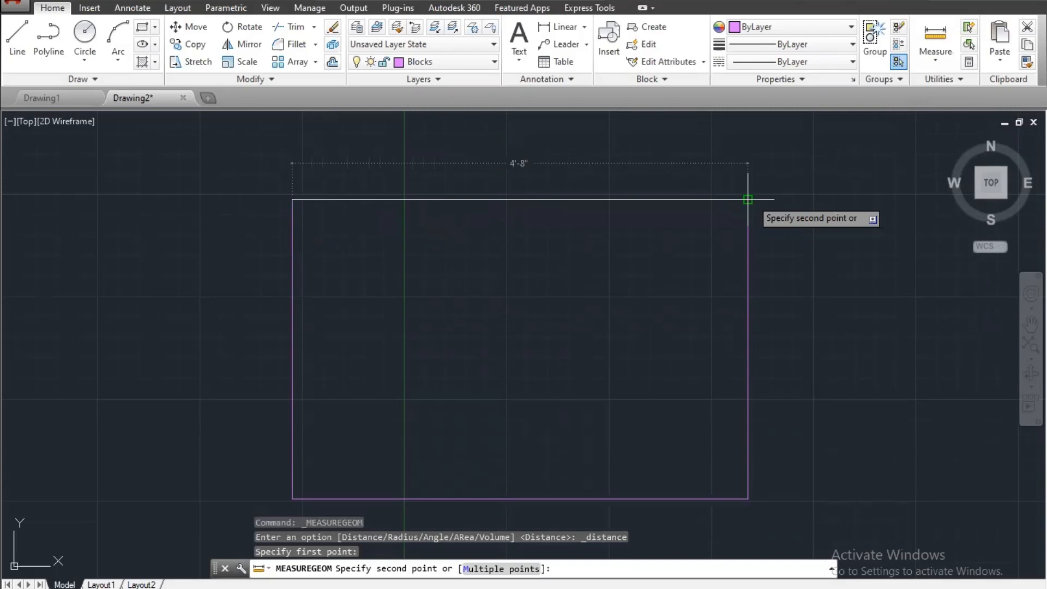
{"action": "left_click", "coordinate": [748, 200]}
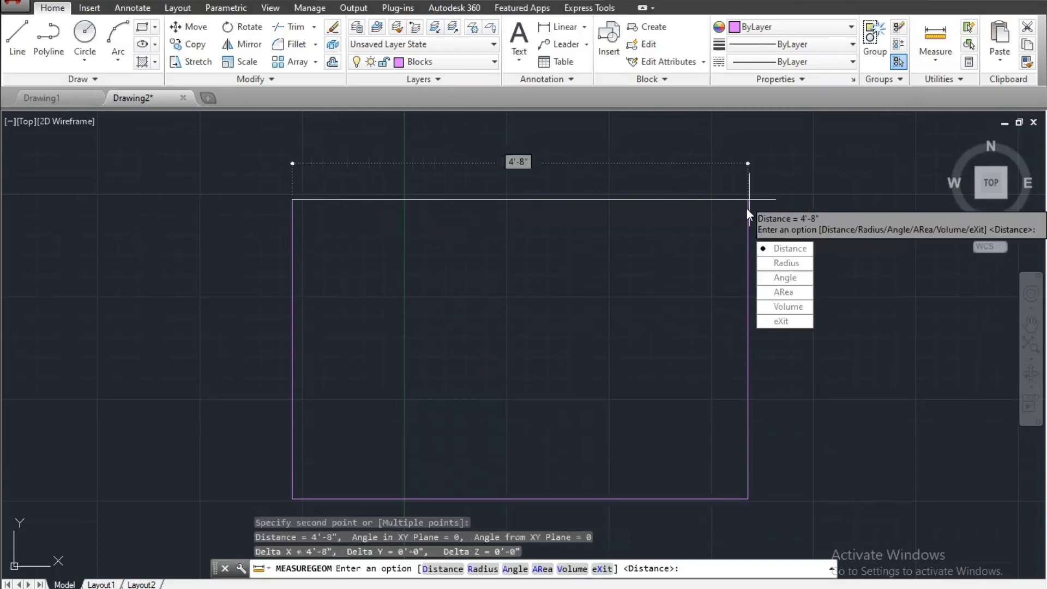
{"action": "key", "text": "Escape"}
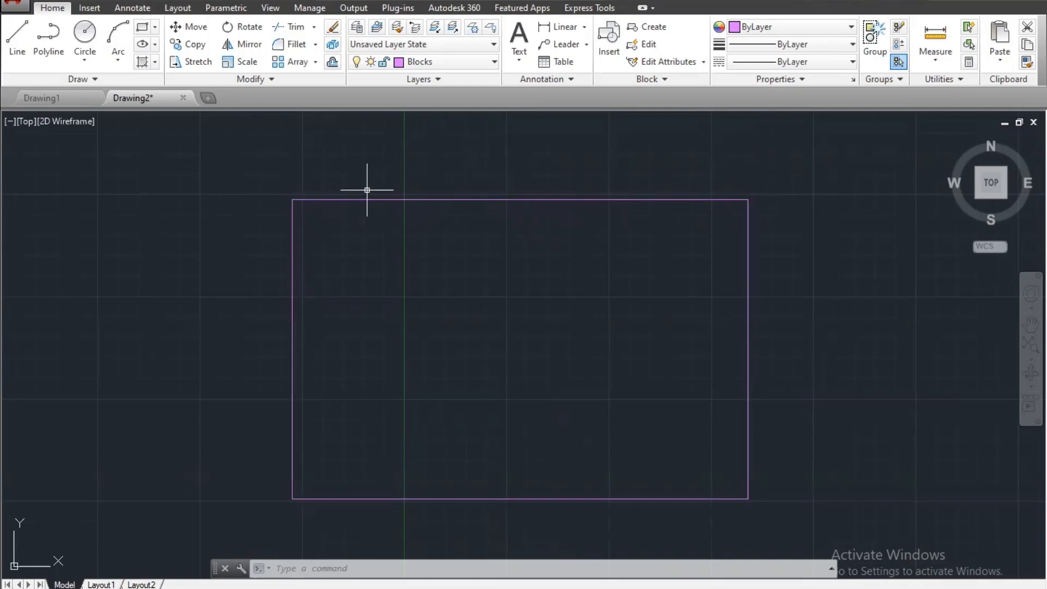
{"action": "left_click", "coordinate": [585, 27]}
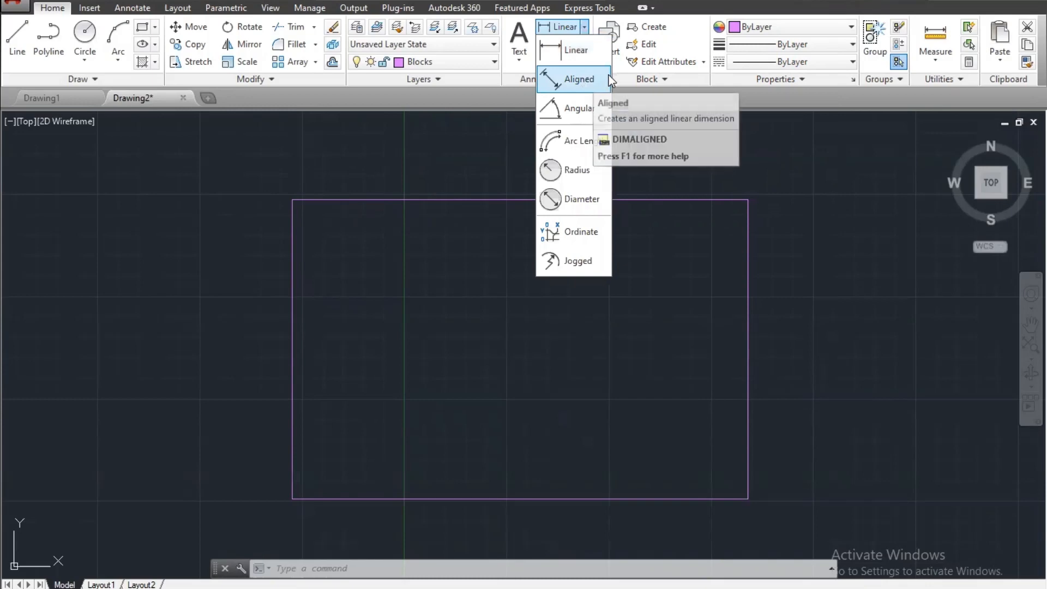
{"action": "left_click", "coordinate": [936, 59]}
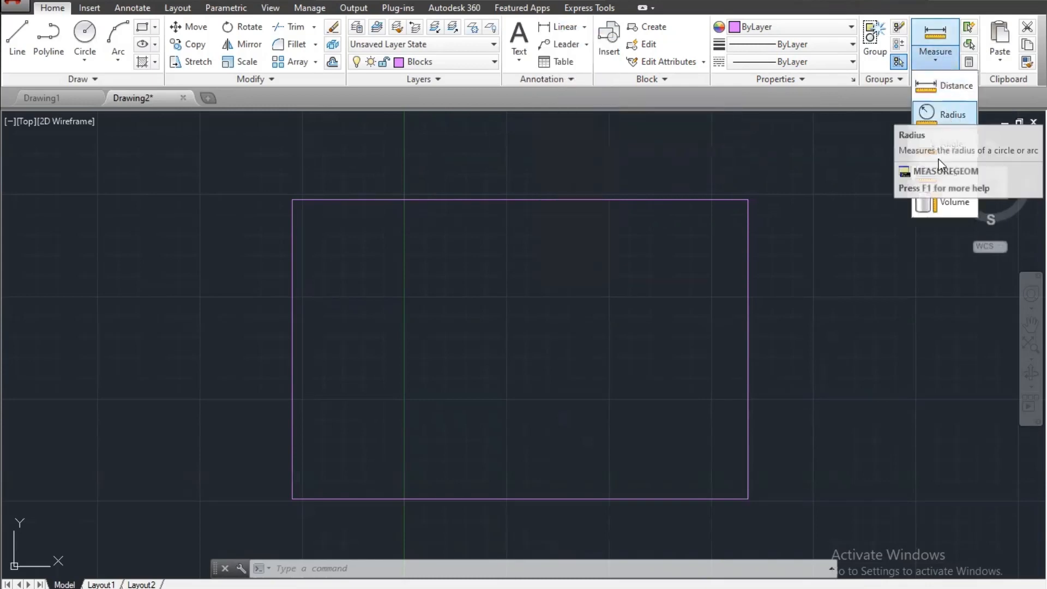
{"action": "left_click", "coordinate": [610, 244]}
Step: Draw a circle with a radius of about 1' to the right of the rectangle
{"action": "scroll", "coordinate": [629, 246], "scroll_direction": "down", "scroll_amount": 2}
{"action": "middle_click_drag", "start_coordinate": [630, 247], "coordinate": [497, 233]}
{"action": "type", "text": "c"}
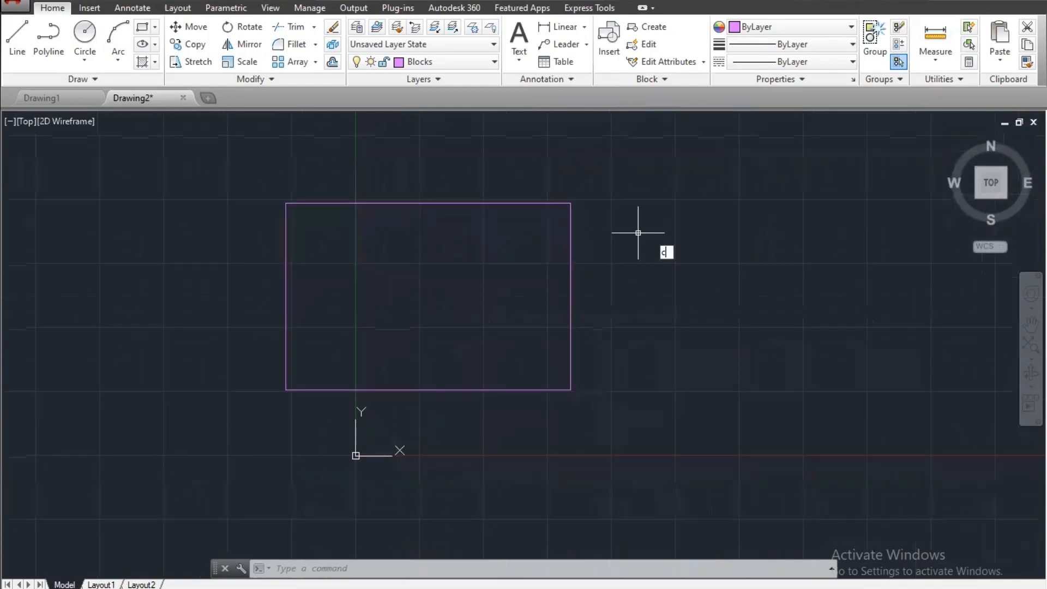
{"action": "key", "text": "Return"}
{"action": "left_click", "coordinate": [675, 252]}
{"action": "left_click", "coordinate": [718, 210]}
{"action": "middle_click_drag", "start_coordinate": [685, 247], "coordinate": [622, 260]}
{"action": "scroll", "coordinate": [603, 251], "scroll_direction": "up", "scroll_amount": 2}
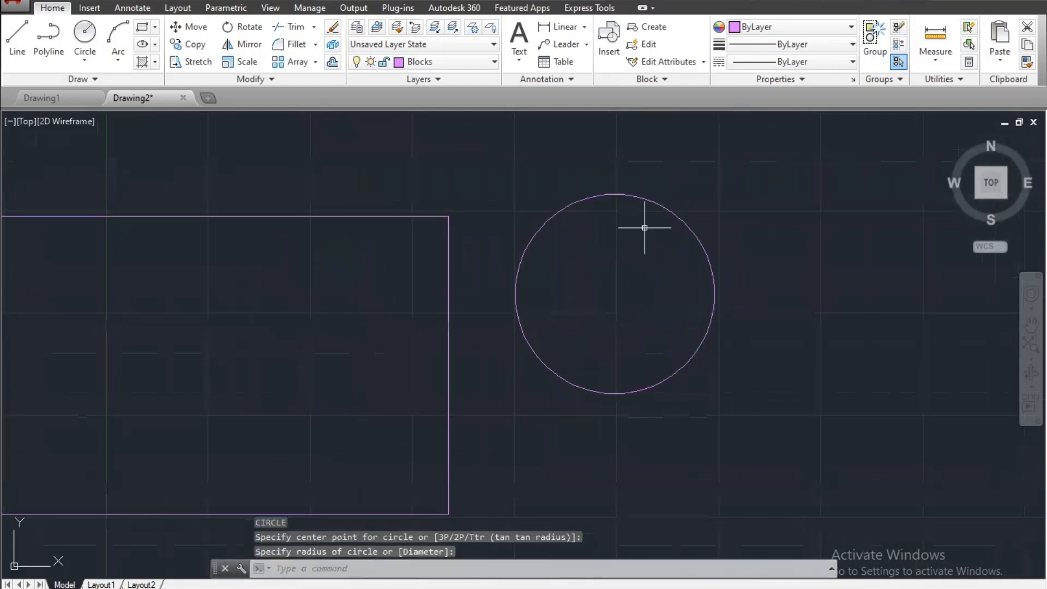
Step: Measure the radius of the circle beside the rectangle
{"action": "left_click", "coordinate": [936, 56]}
{"action": "left_click", "coordinate": [955, 124]}
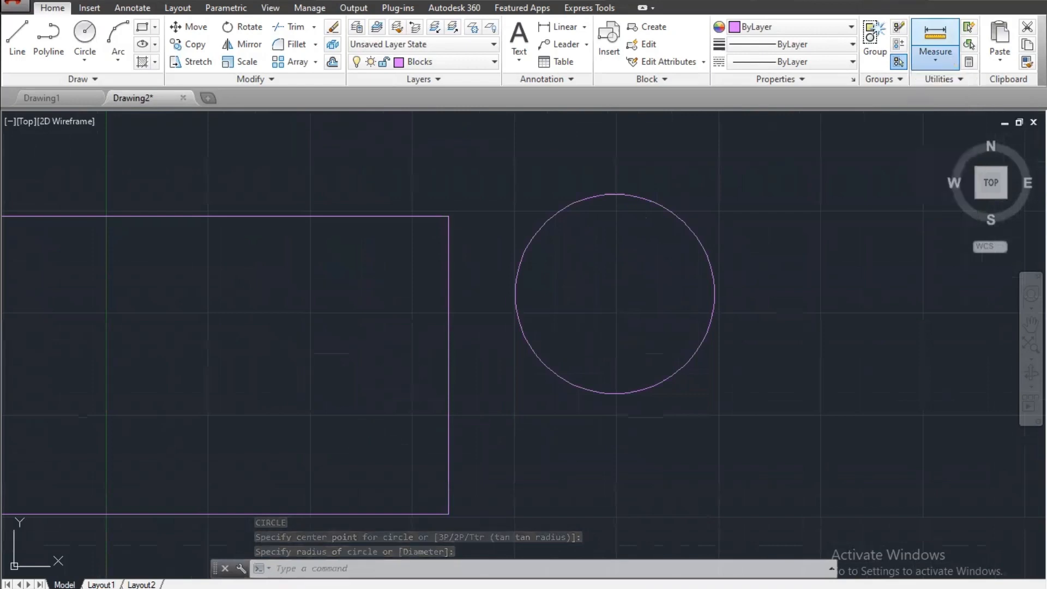
{"action": "left_click", "coordinate": [703, 246]}
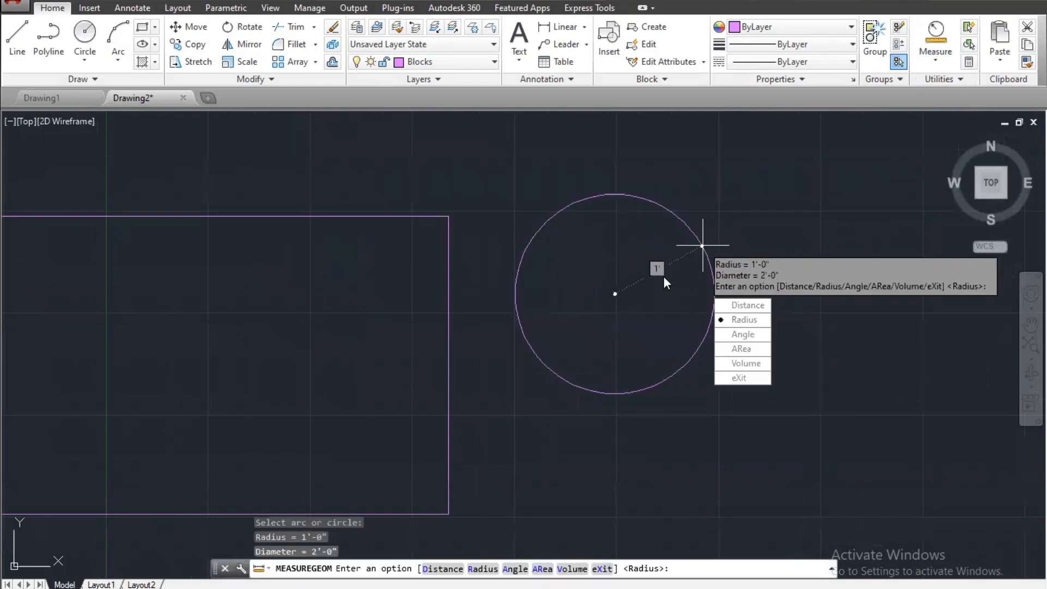
{"action": "key", "text": "Escape"}
Step: Draw a second, smaller circle with a radius of about 7" directly to the right of the first circle
{"action": "scroll", "coordinate": [649, 262], "scroll_direction": "down", "scroll_amount": 2}
{"action": "scroll", "coordinate": [636, 251], "scroll_direction": "up", "scroll_amount": 2}
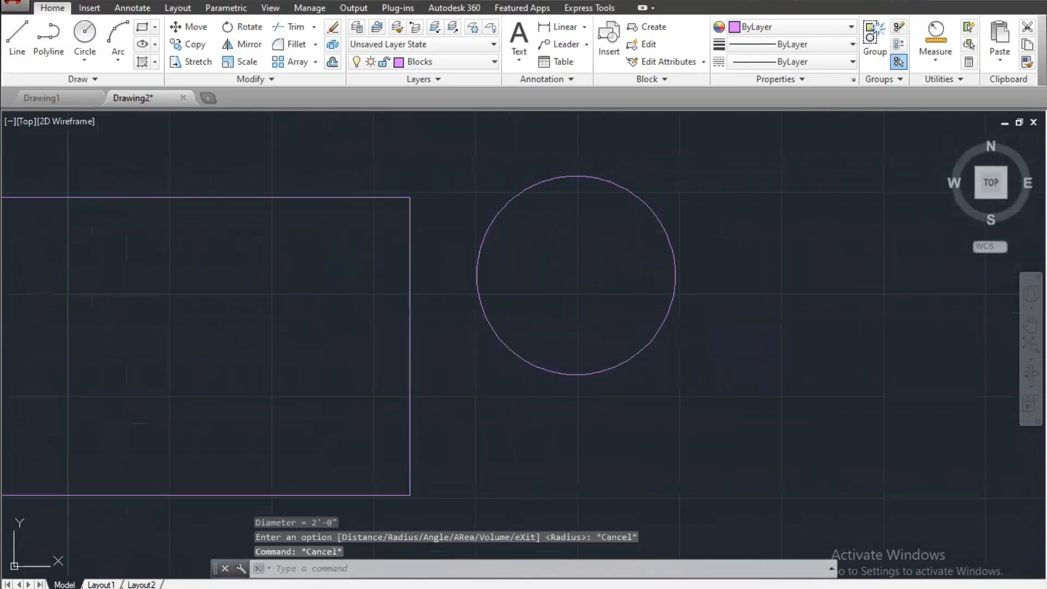
{"action": "type", "text": "c"}
{"action": "key", "text": "Return"}
{"action": "left_click", "coordinate": [727, 256]}
{"action": "left_click", "coordinate": [771, 287]}
{"action": "key", "text": "Escape"}
Step: Measure the radius of the smaller circle
{"action": "left_click", "coordinate": [918, 37]}
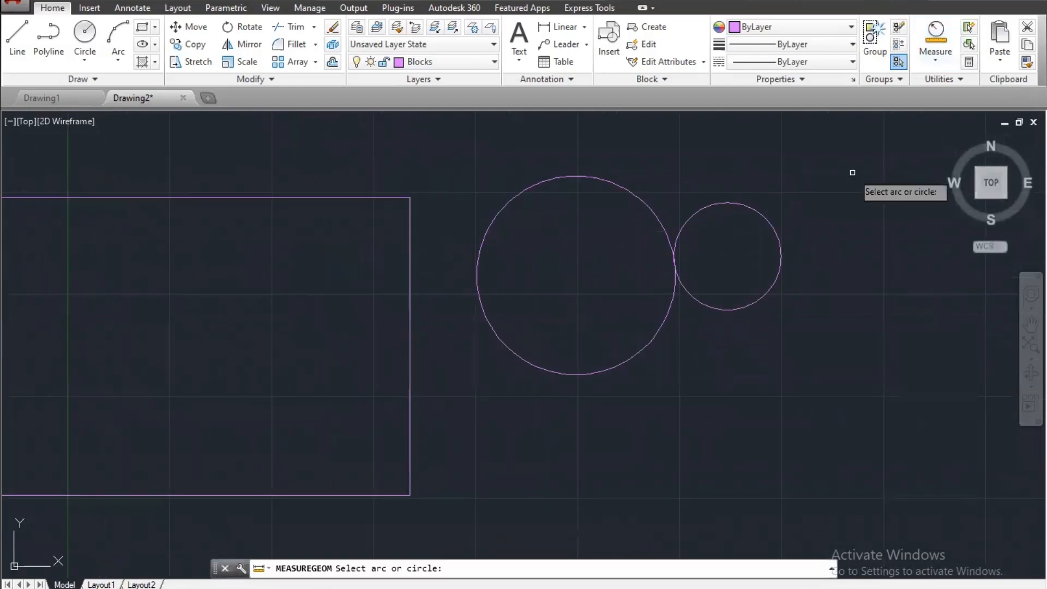
{"action": "left_click", "coordinate": [770, 222]}
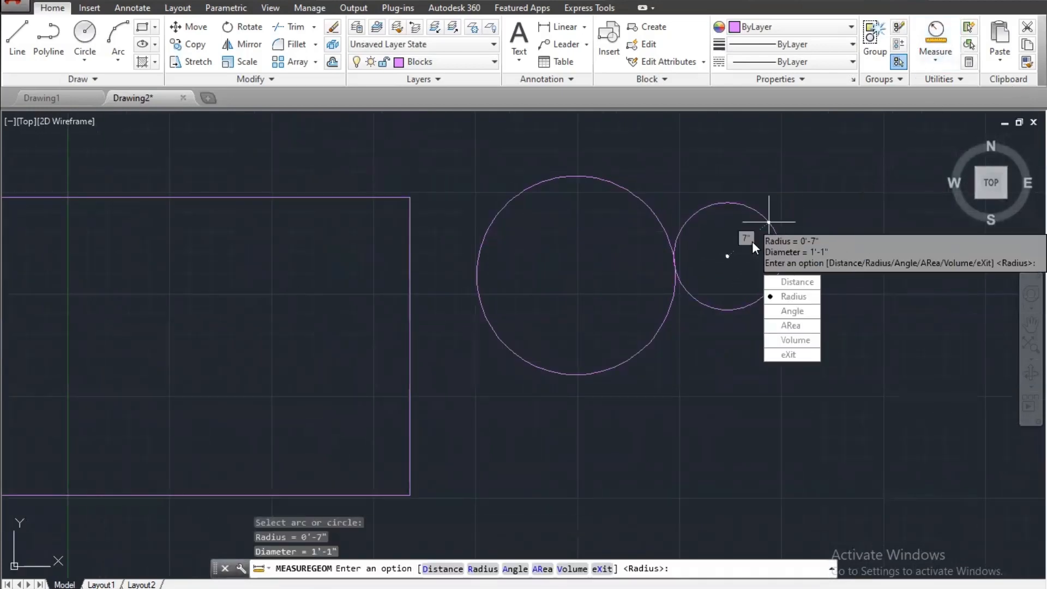
{"action": "key", "text": "Escape"}
{"action": "middle_click_drag", "start_coordinate": [335, 292], "coordinate": [524, 295]}
{"action": "scroll", "coordinate": [630, 290], "scroll_direction": "down", "scroll_amount": 2}
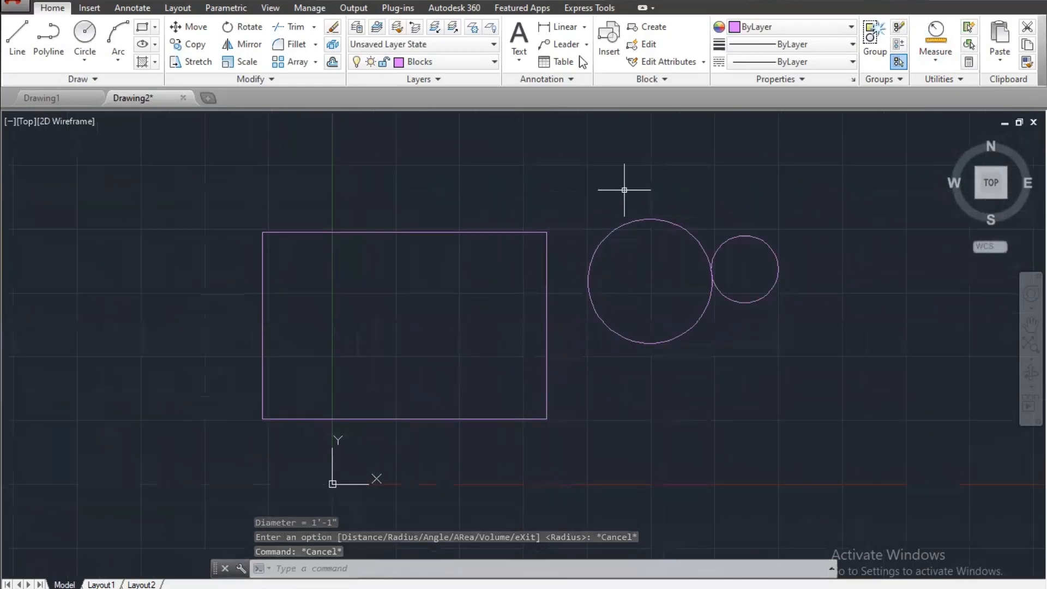
{"action": "left_click", "coordinate": [585, 27]}
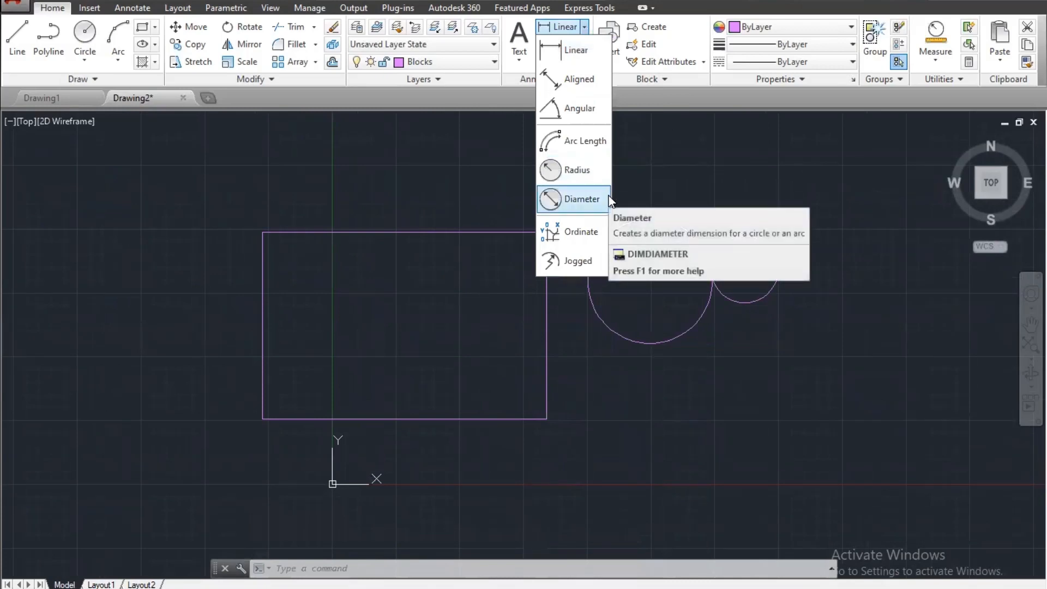
{"action": "left_click", "coordinate": [711, 147]}
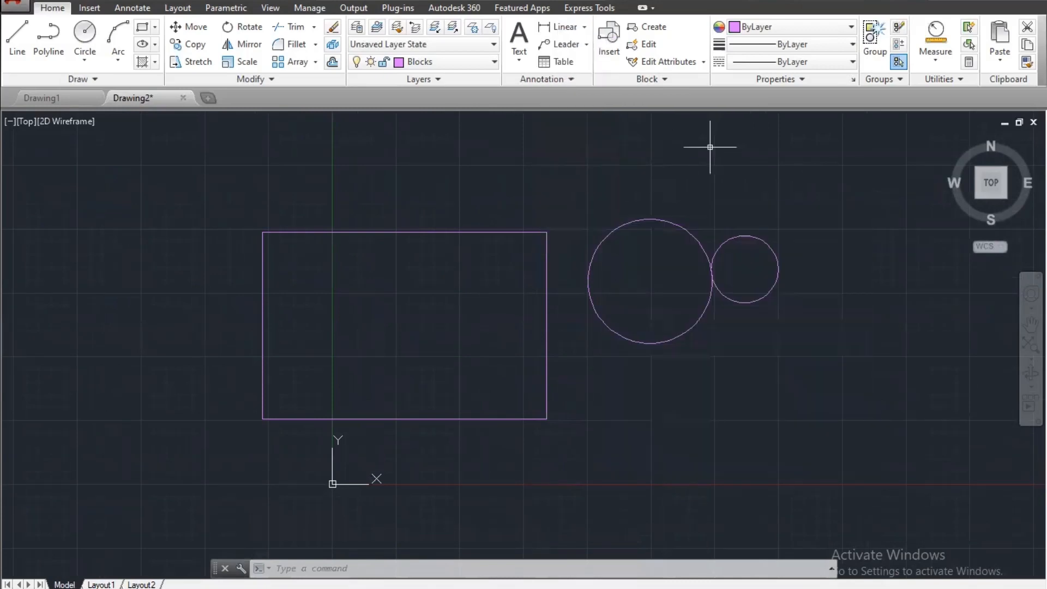
Step: Erase both circles to the right of the rectangle
{"action": "left_click", "coordinate": [832, 173]}
{"action": "left_click", "coordinate": [619, 344]}
{"action": "key", "text": "Delete"}
Step: Add a linear dimension between the rectangle's two upper corners, placing the dimension line a short distance above the top edge
{"action": "scroll", "coordinate": [453, 297], "scroll_direction": "up", "scroll_amount": 2}
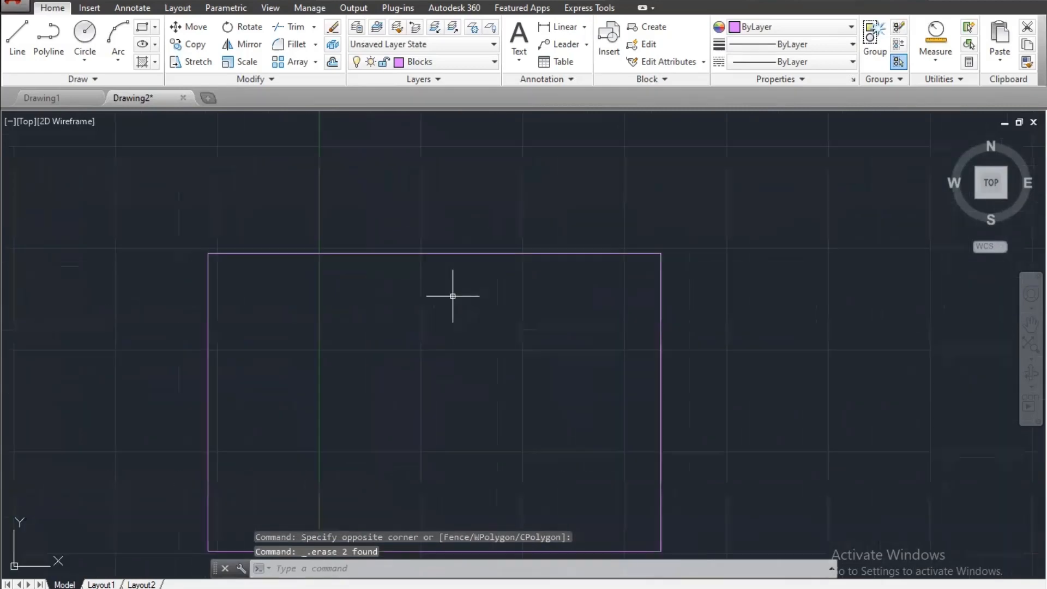
{"action": "left_click", "coordinate": [584, 26]}
{"action": "left_click", "coordinate": [570, 45]}
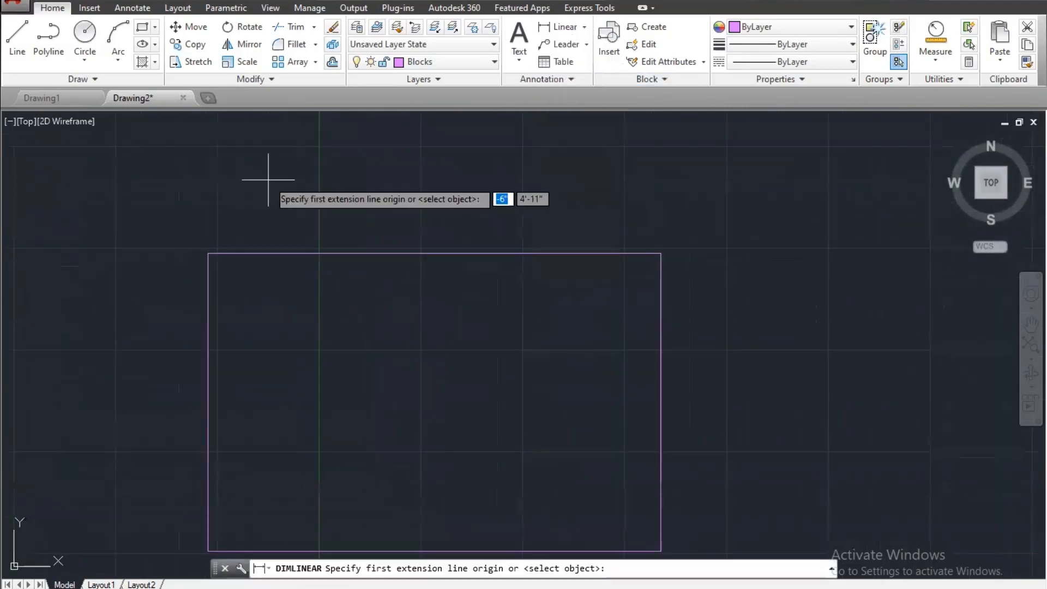
{"action": "left_click", "coordinate": [208, 253]}
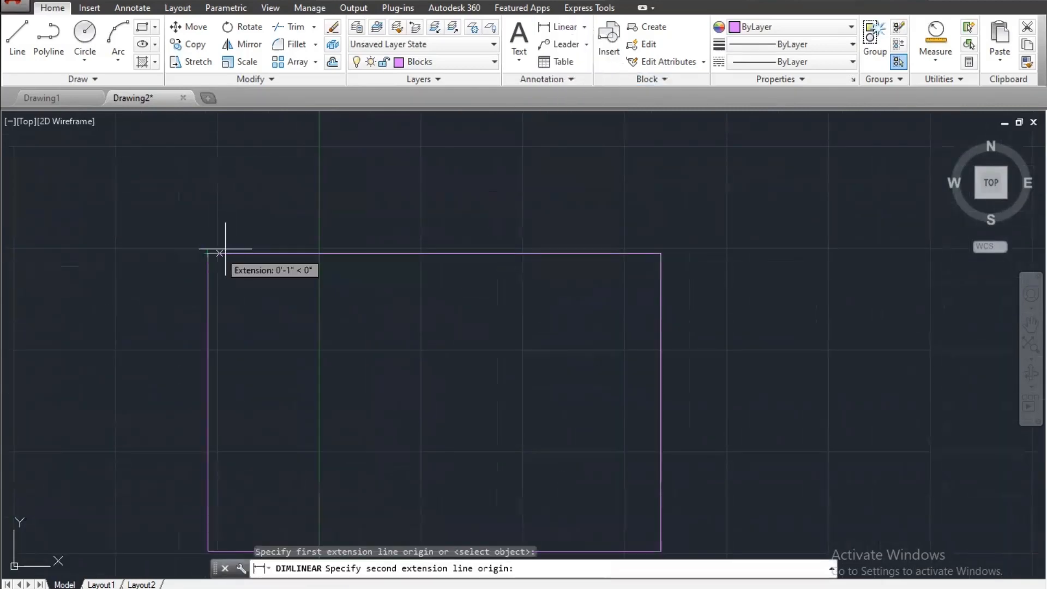
{"action": "left_click", "coordinate": [661, 253]}
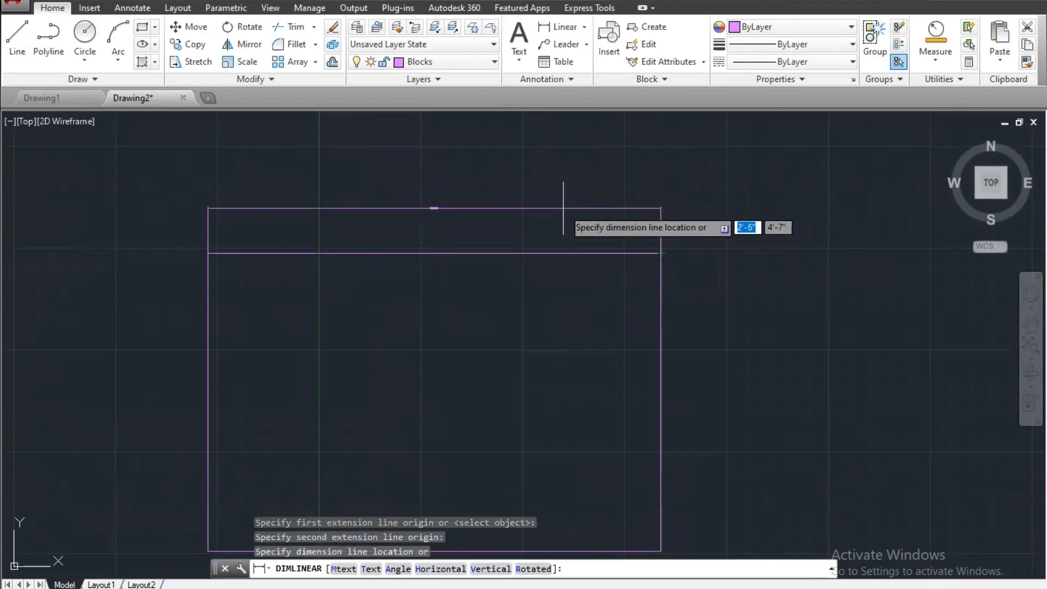
{"action": "left_click", "coordinate": [563, 207]}
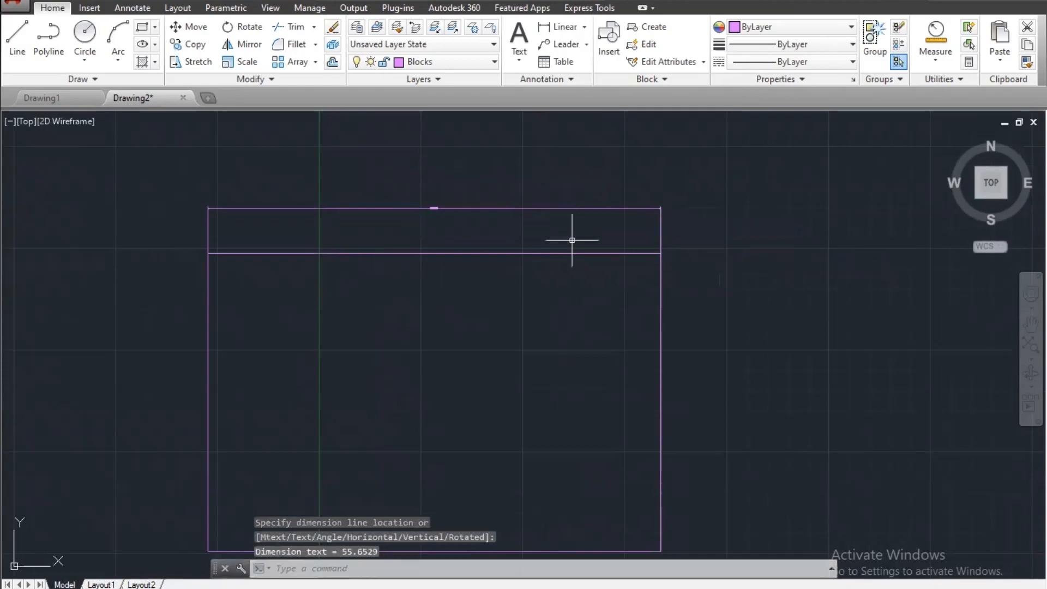
{"action": "scroll", "coordinate": [428, 206], "scroll_direction": "up", "scroll_amount": 1}
{"action": "scroll", "coordinate": [431, 207], "scroll_direction": "up", "scroll_amount": 3}
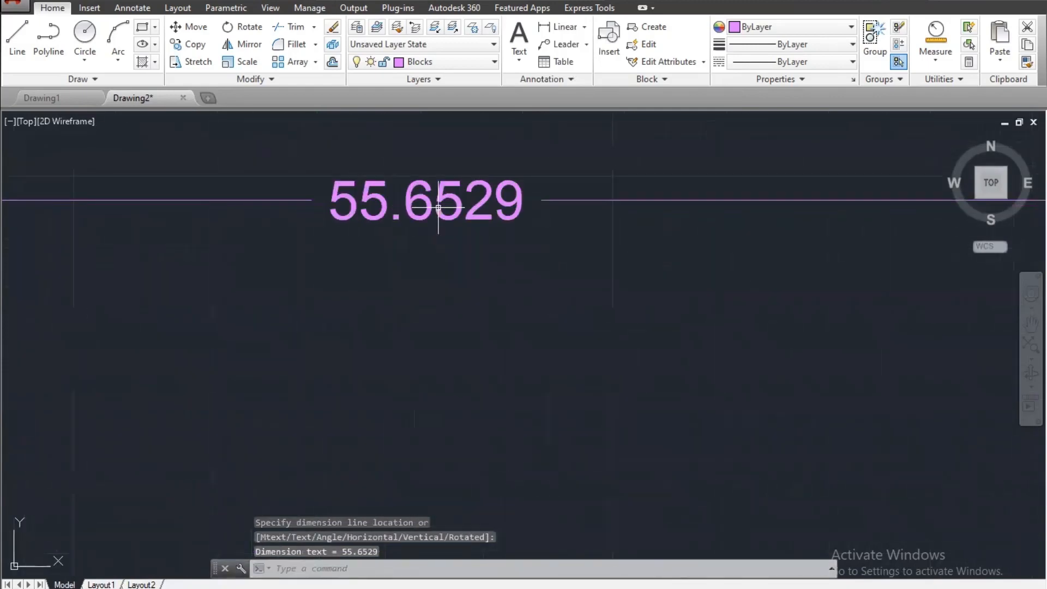
{"action": "scroll", "coordinate": [436, 206], "scroll_direction": "down", "scroll_amount": 2}
{"action": "scroll", "coordinate": [440, 207], "scroll_direction": "down", "scroll_amount": 4}
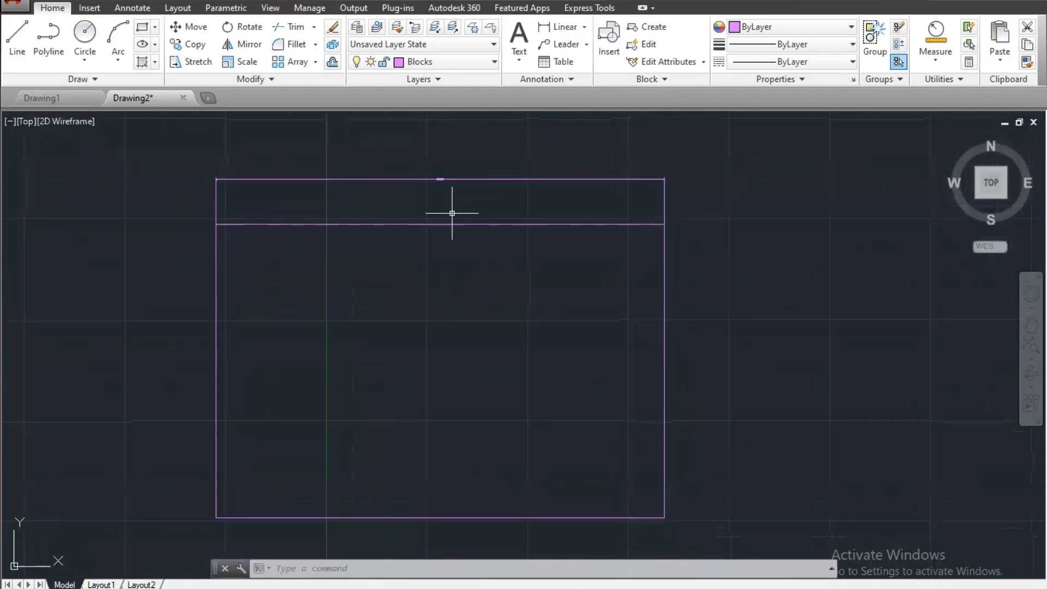
{"action": "left_click", "coordinate": [948, 65]}
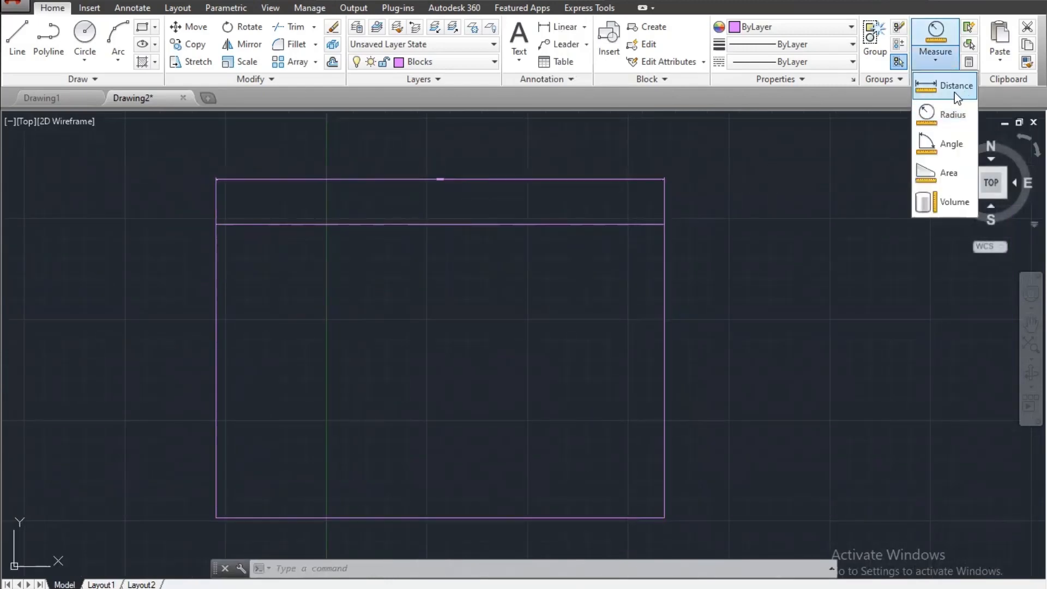
{"action": "left_click", "coordinate": [957, 87]}
{"action": "left_click", "coordinate": [216, 224]}
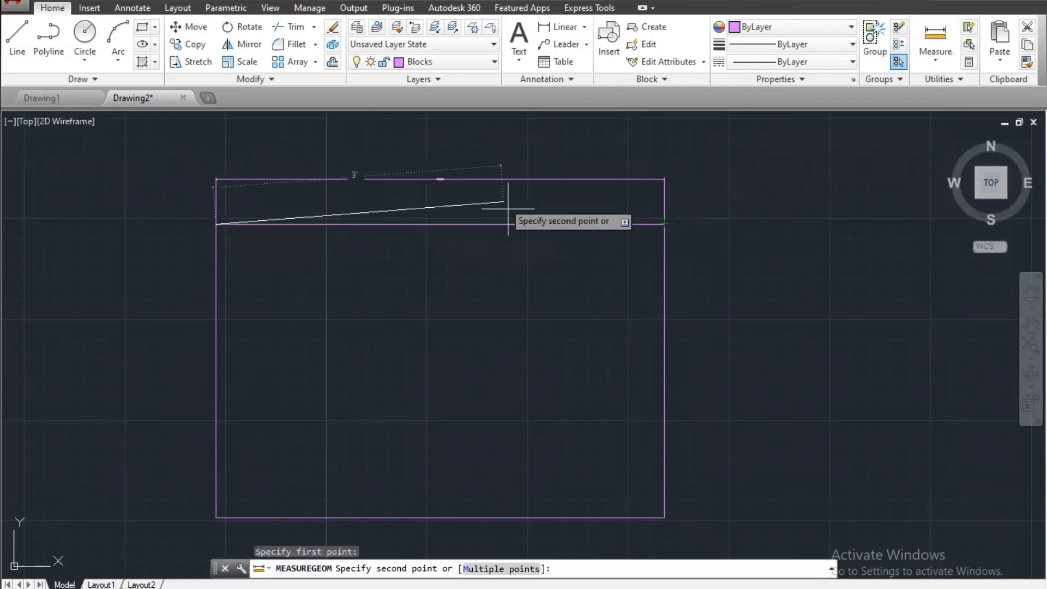
{"action": "key", "text": "Escape"}
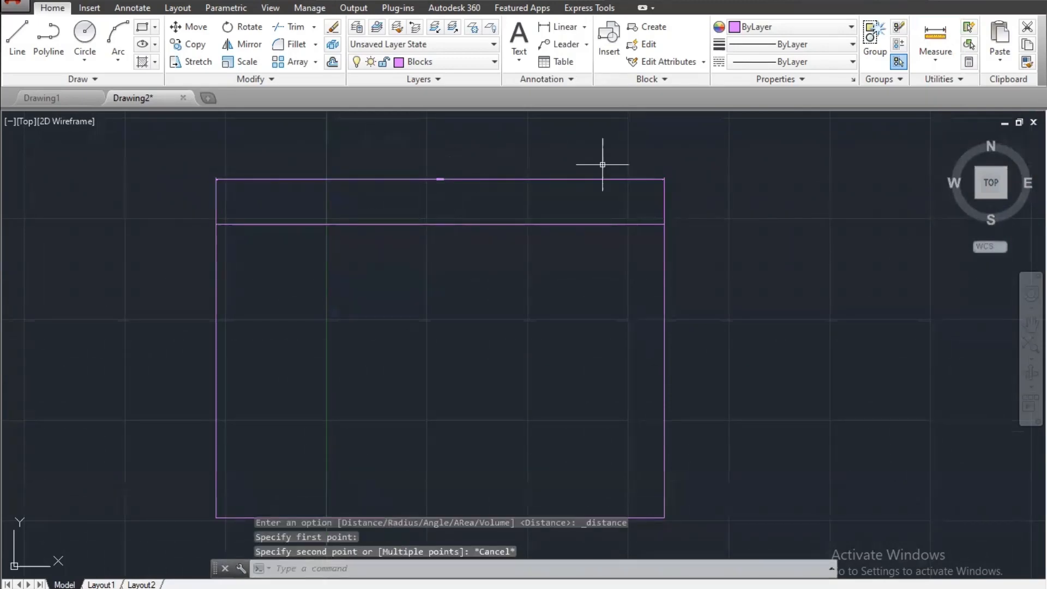
Step: Examine the text size and number format of the linear dimension above the rectangle
{"action": "scroll", "coordinate": [442, 183], "scroll_direction": "up", "scroll_amount": 8}
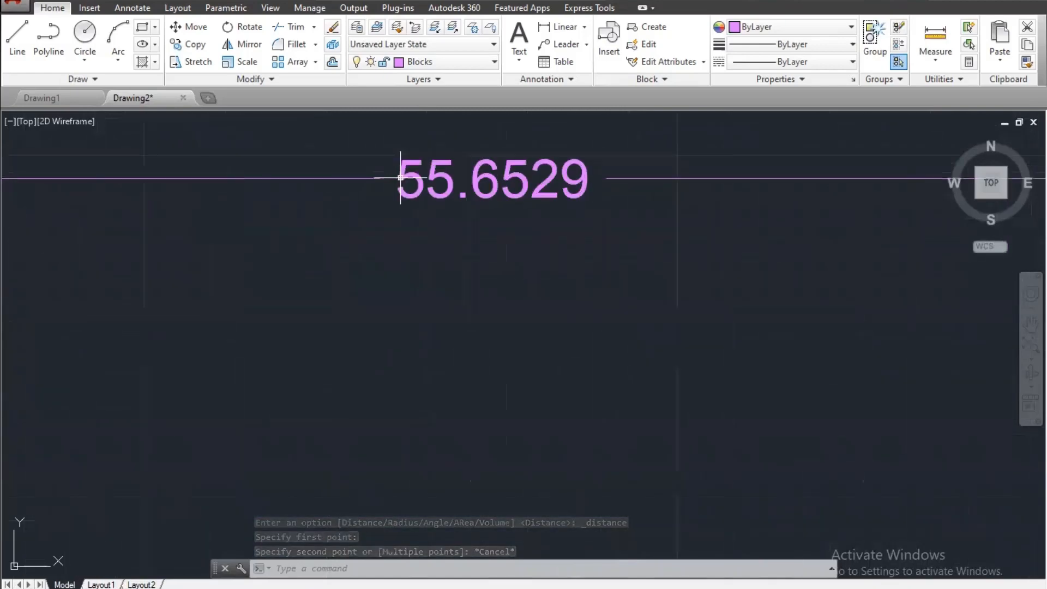
{"action": "scroll", "coordinate": [401, 177], "scroll_direction": "up", "scroll_amount": 4}
{"action": "scroll", "coordinate": [415, 180], "scroll_direction": "down", "scroll_amount": 2}
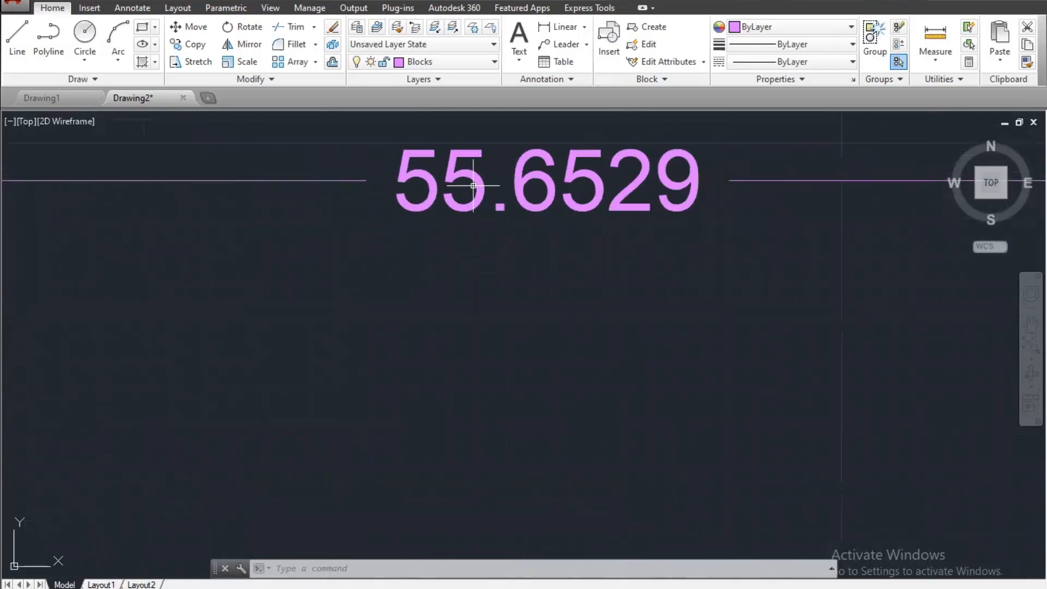
{"action": "scroll", "coordinate": [507, 199], "scroll_direction": "down", "scroll_amount": 10}
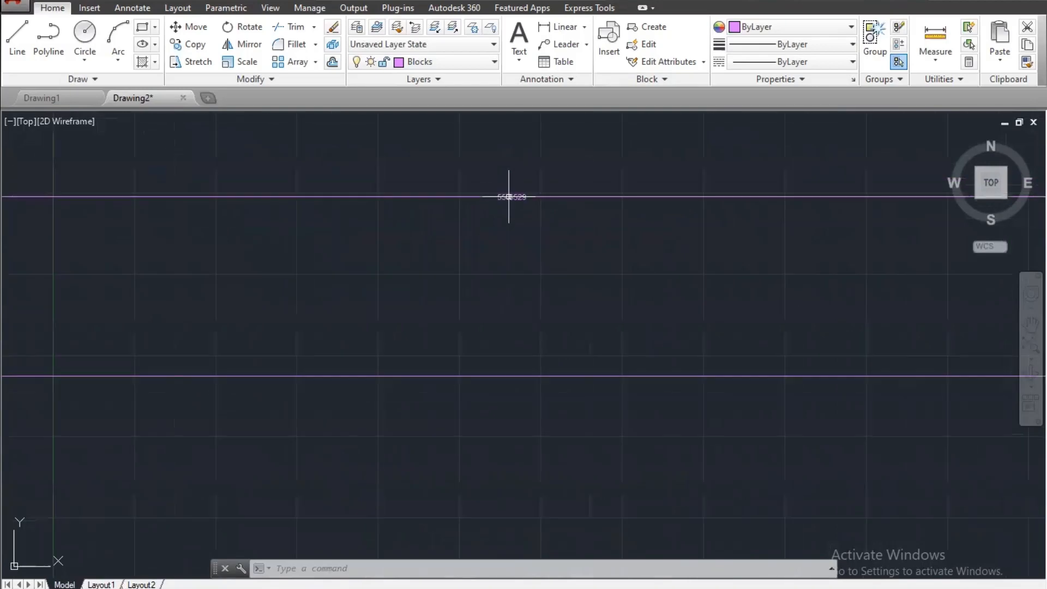
{"action": "left_click", "coordinate": [472, 202]}
{"action": "left_click", "coordinate": [473, 205]}
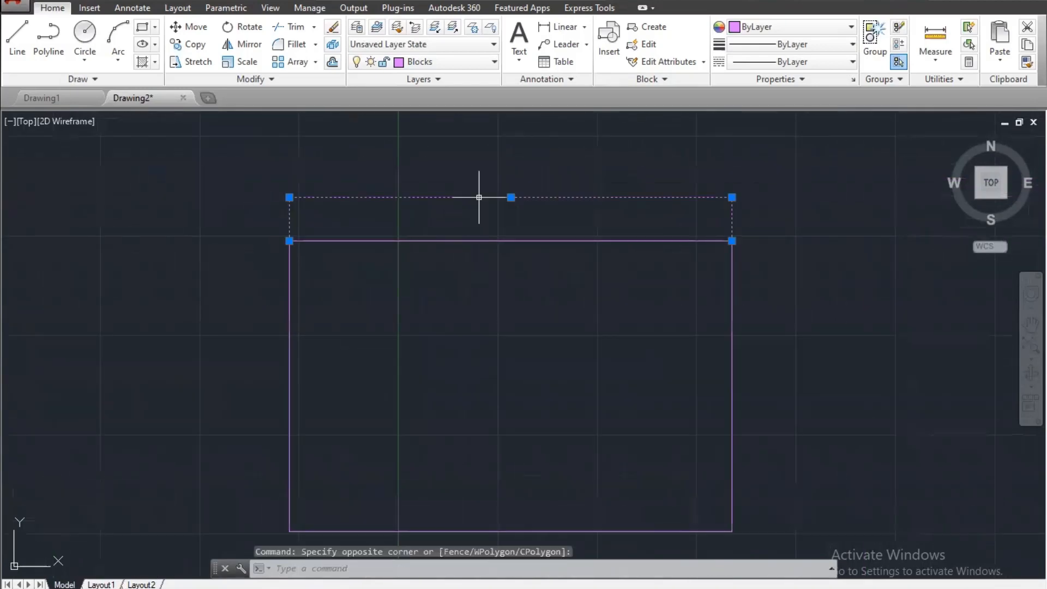
{"action": "key", "text": "Escape"}
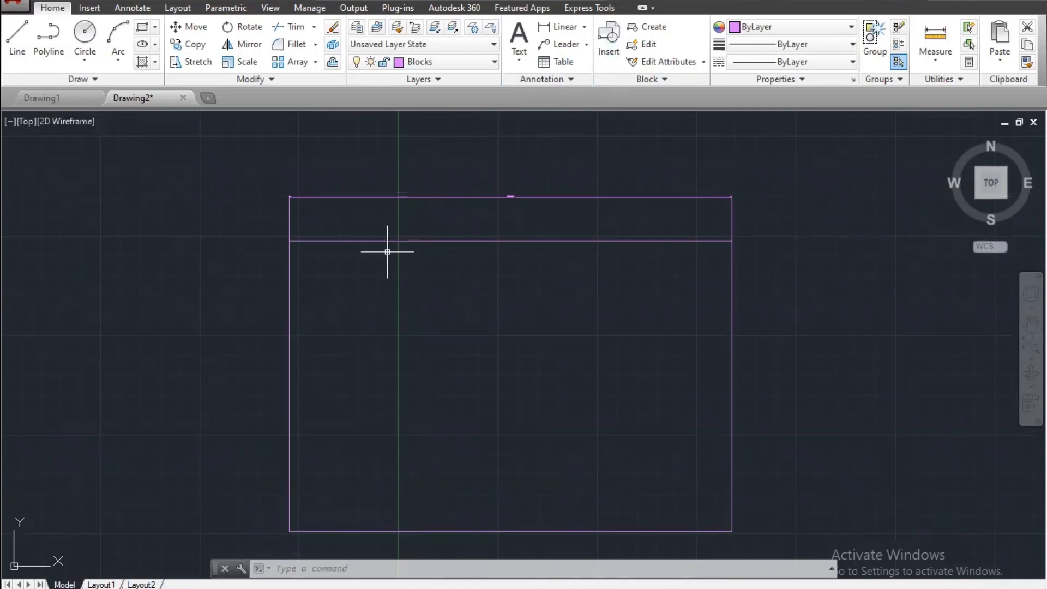
Step: Switch to the Notepad notes and add the letter d to the end of the Dimension line
{"action": "left_click", "coordinate": [133, 8]}
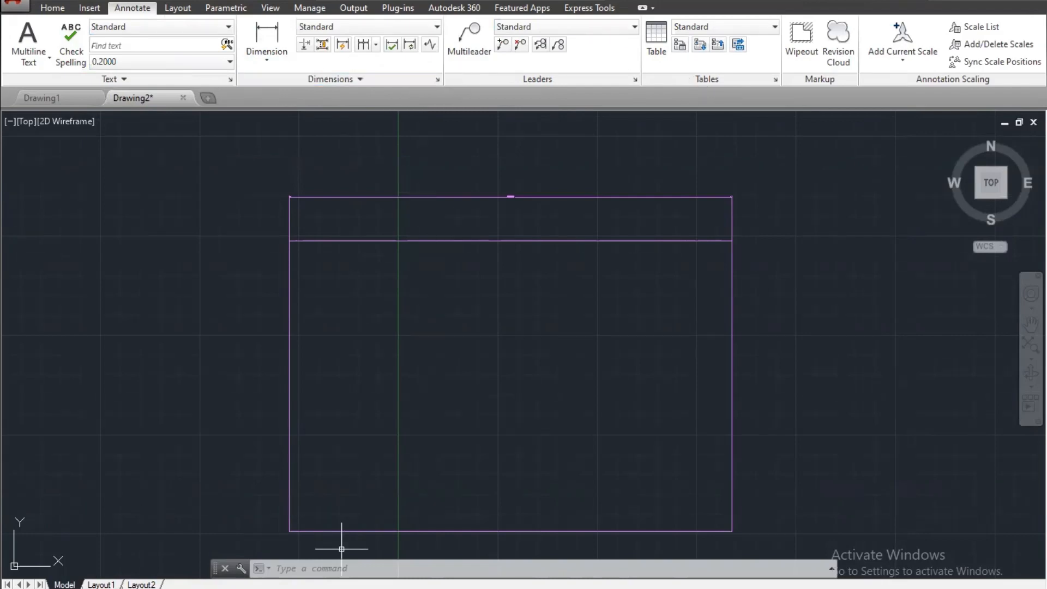
{"action": "left_click", "coordinate": [332, 588]}
{"action": "type", "text": "d"}
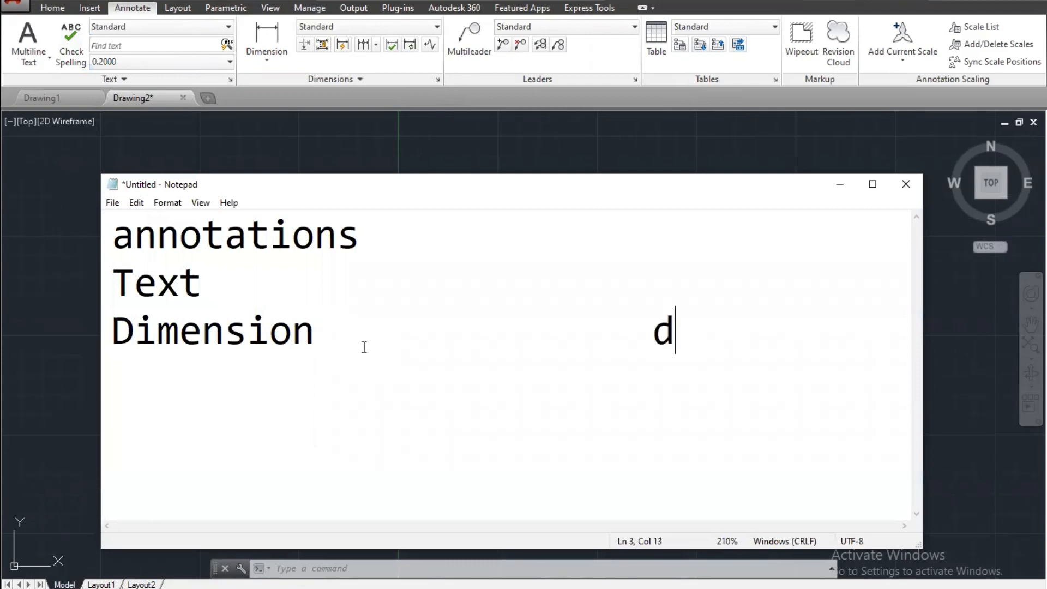
Step: Return to the drawing, open the Dimension Style Manager to view it, and close it without changes
{"action": "left_click", "coordinate": [376, 155]}
{"action": "type", "text": "D"}
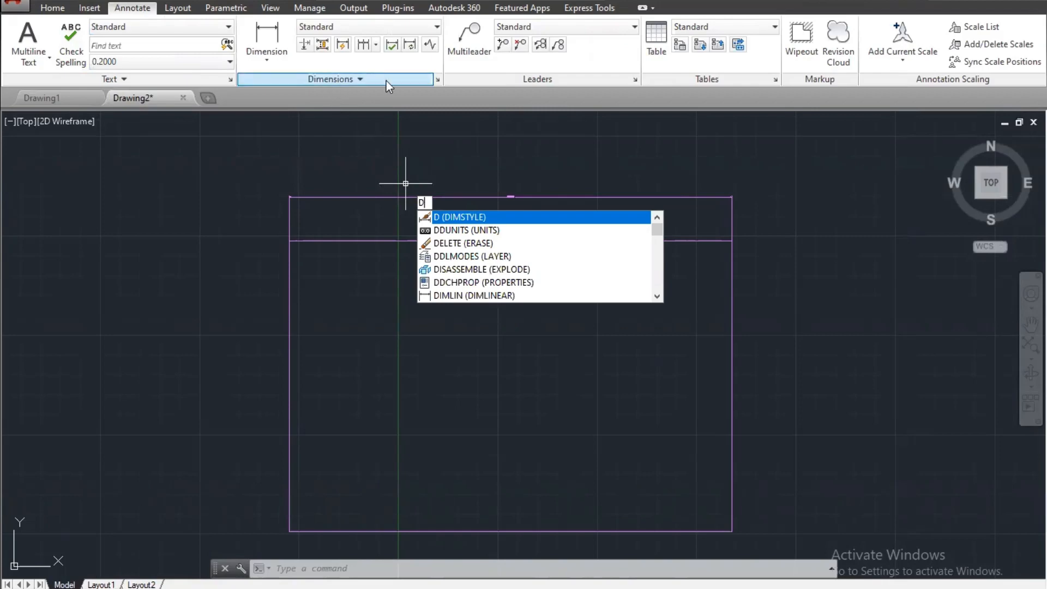
{"action": "key", "text": "Escape"}
{"action": "key", "text": "Escape"}
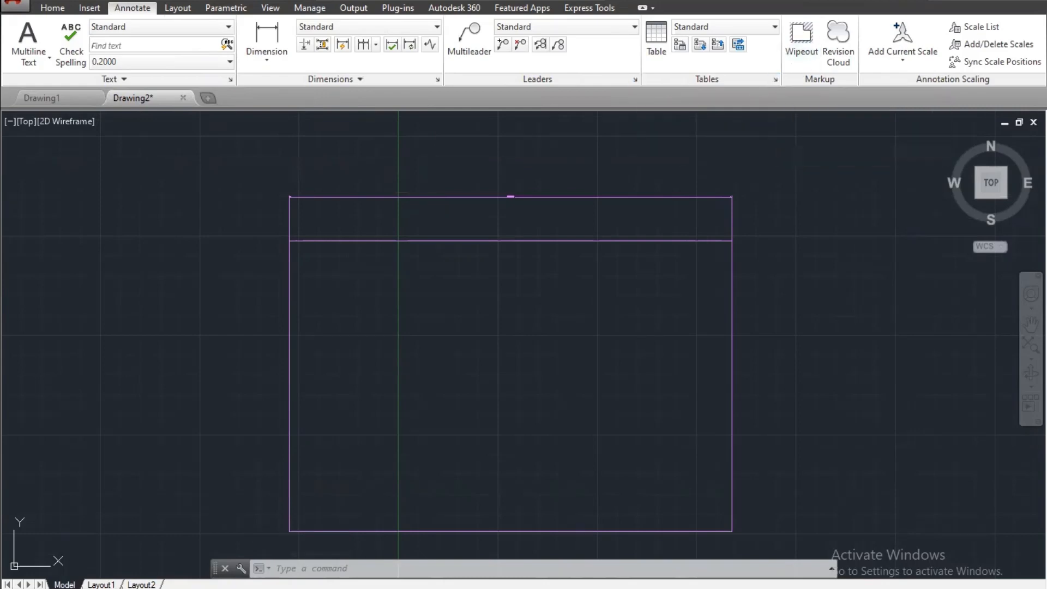
{"action": "left_click", "coordinate": [439, 80]}
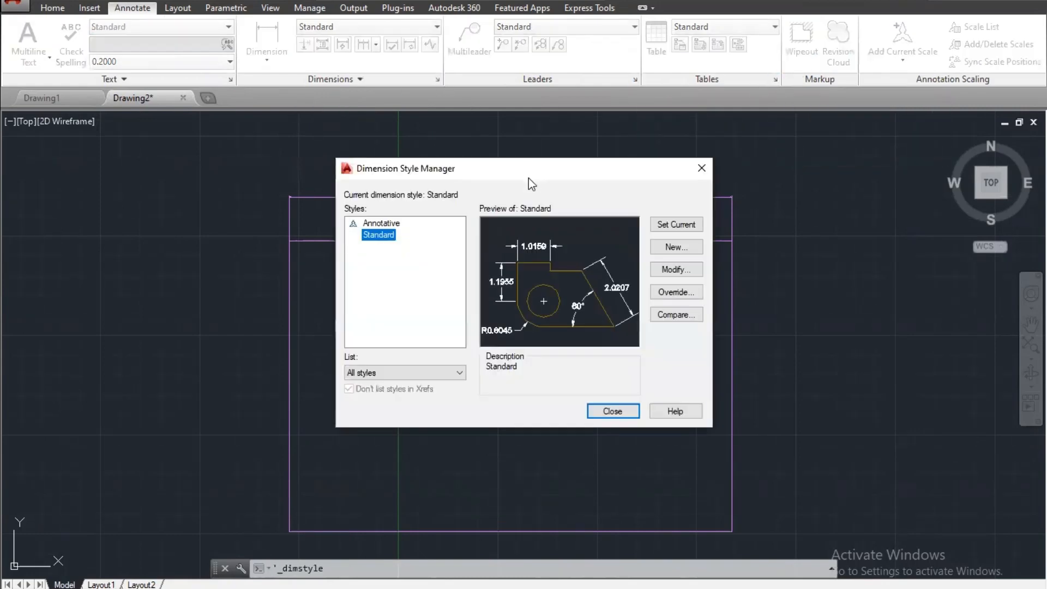
{"action": "key", "text": "Escape"}
Step: View the Dimension Style Manager using the D alias and again using the DIMSTY command, closing it each time
{"action": "type", "text": "D"}
{"action": "key", "text": "Return"}
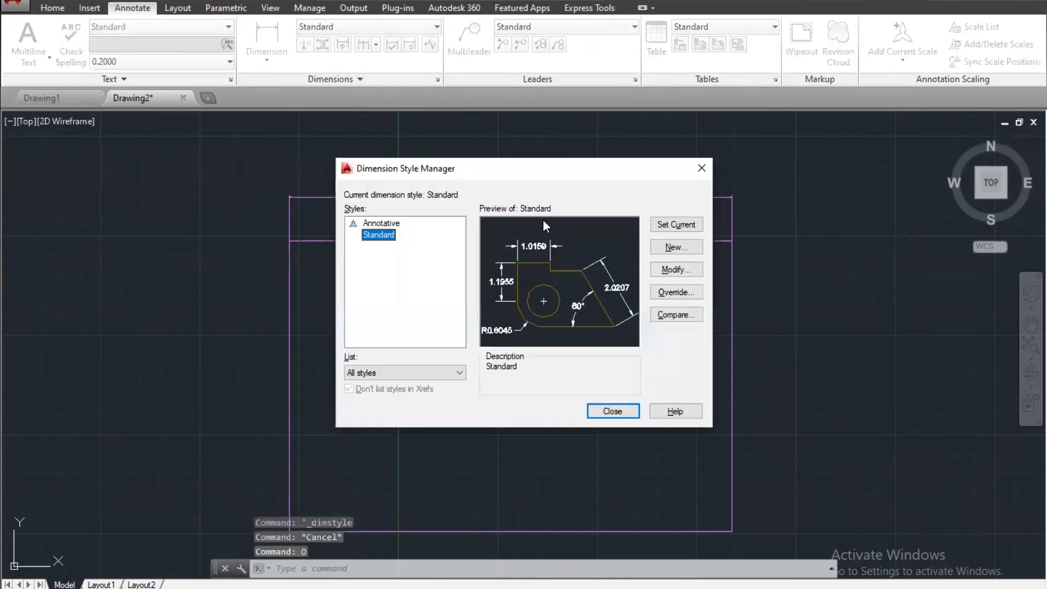
{"action": "key", "text": "Escape"}
{"action": "type", "text": "DIM"}
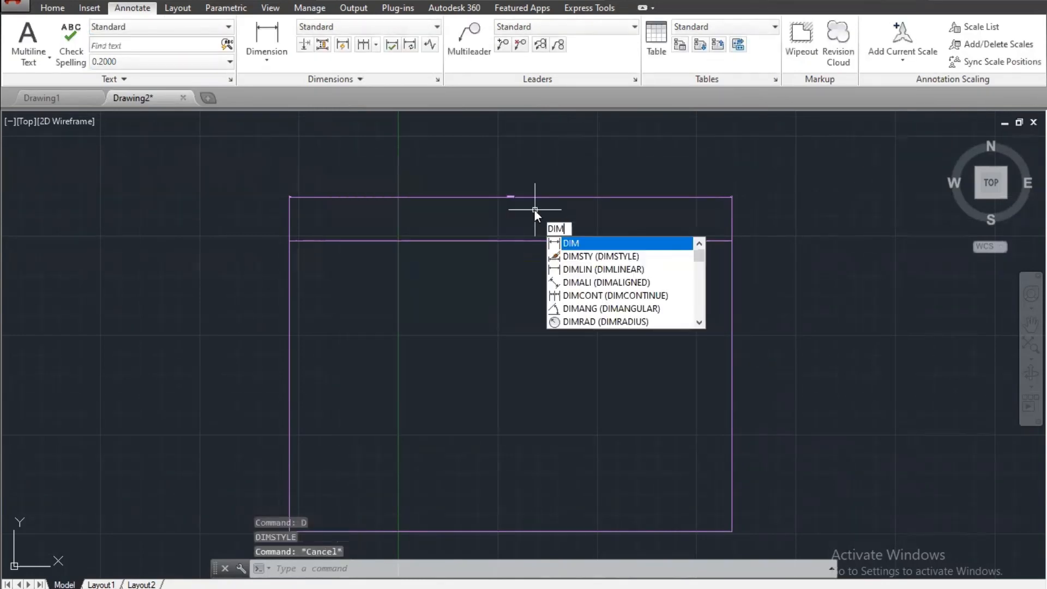
{"action": "key", "text": "Down"}
{"action": "key", "text": "Return"}
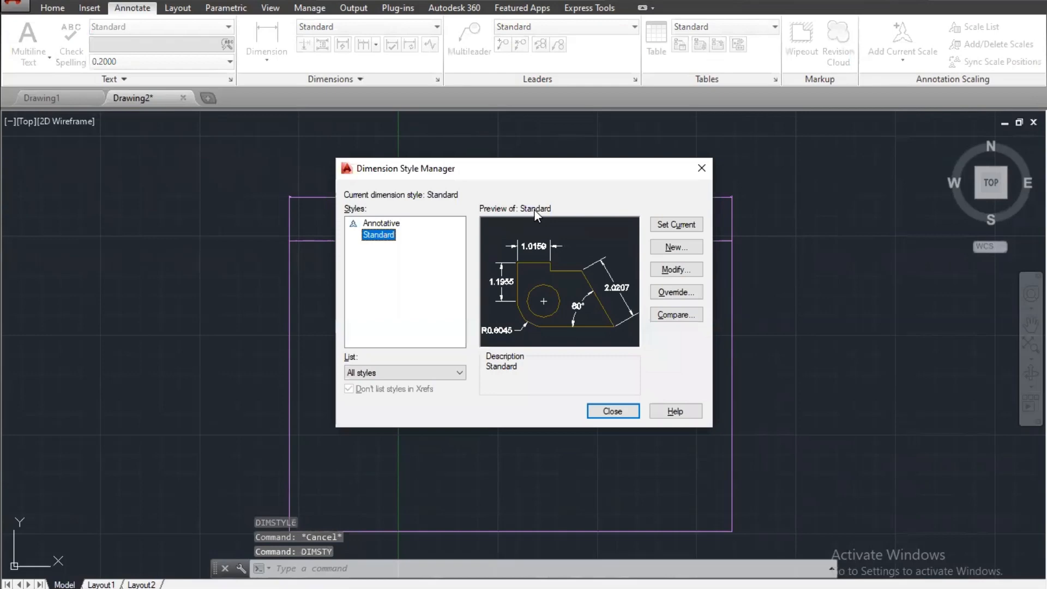
{"action": "key", "text": "Escape"}
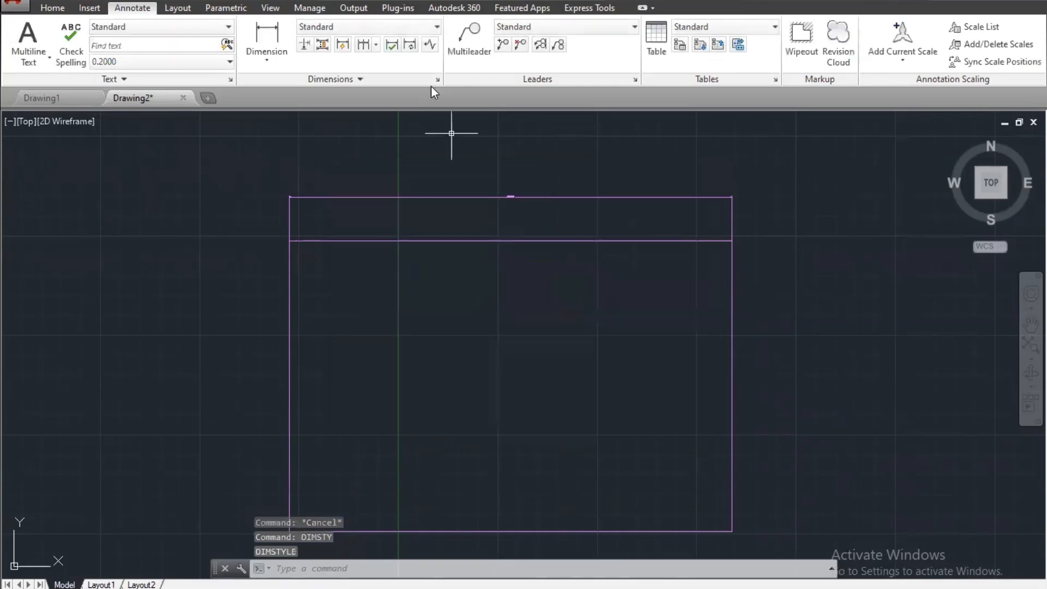
Step: Create a new dimension style named My Style, based on Standard and used for all dimensions
{"action": "left_click", "coordinate": [437, 80]}
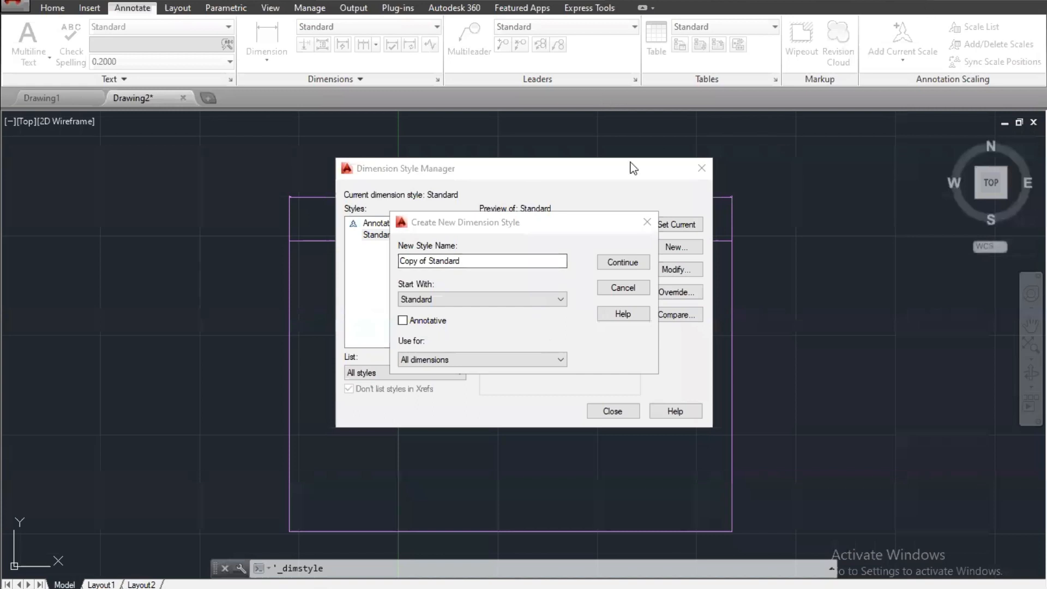
{"action": "left_click_drag", "start_coordinate": [489, 259], "coordinate": [378, 257]}
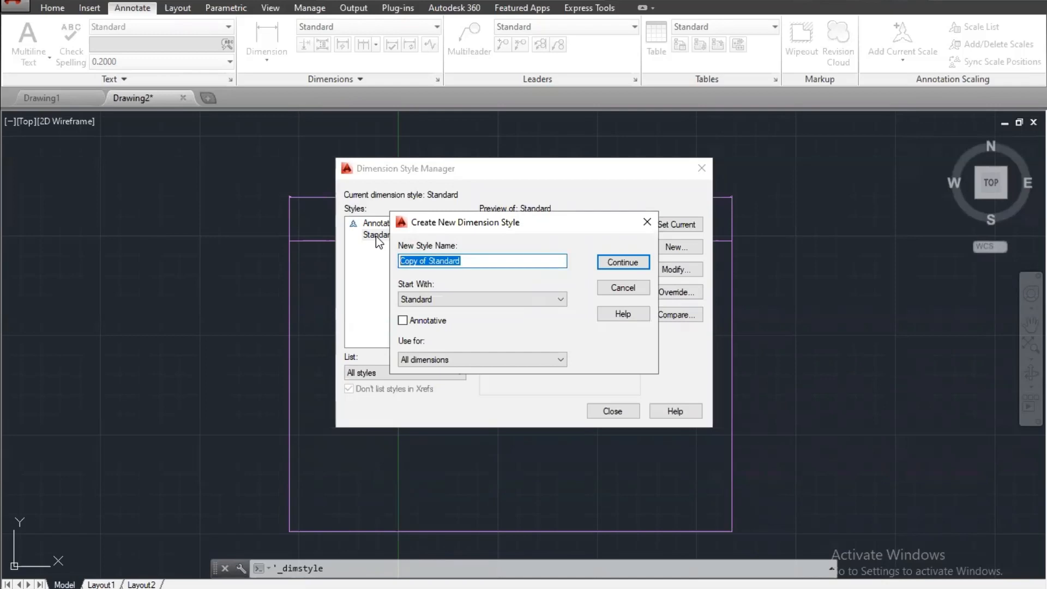
{"action": "type", "text": "D"}
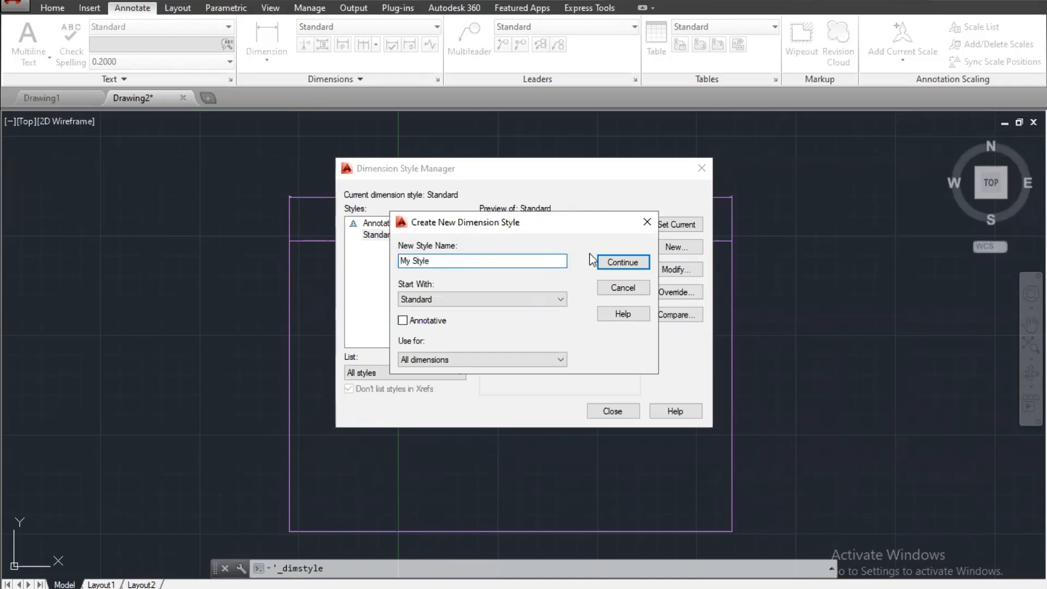
{"action": "left_click", "coordinate": [605, 258]}
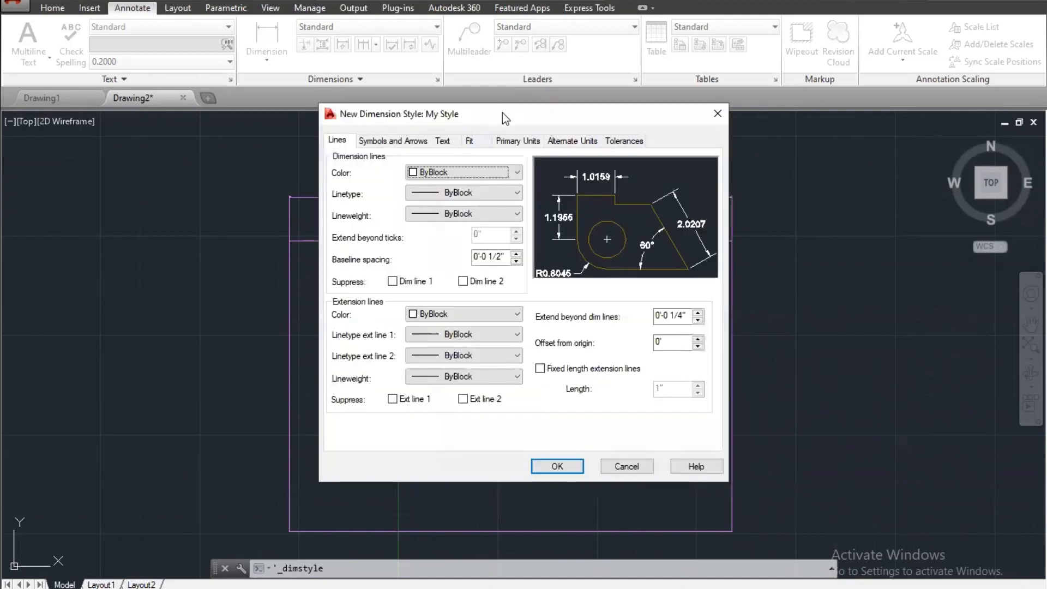
Step: Set the linear unit format in My Style's primary units to Architectural
{"action": "left_click_drag", "start_coordinate": [503, 113], "coordinate": [453, 181]}
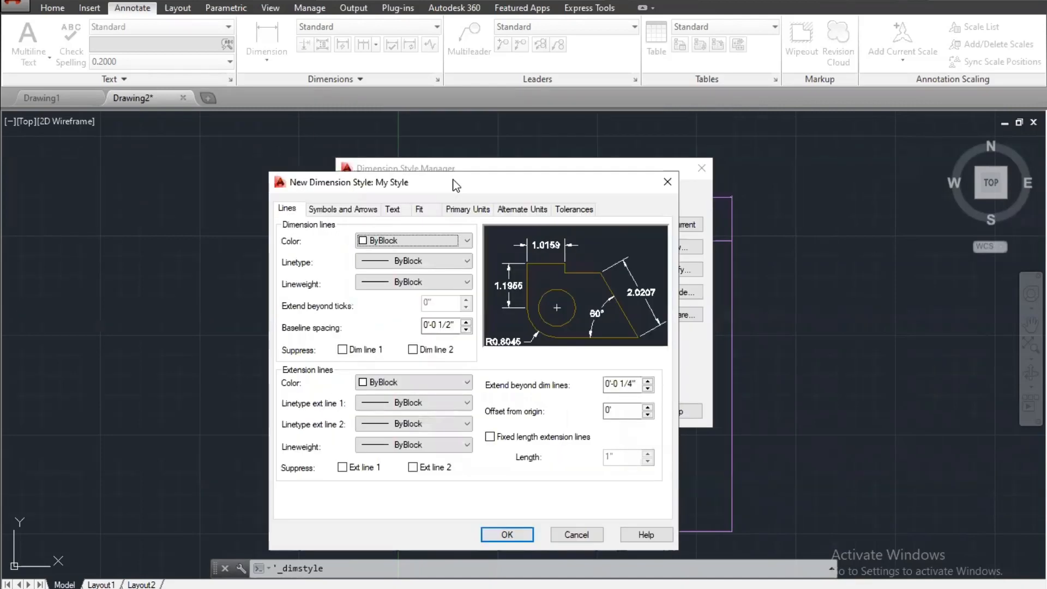
{"action": "key", "text": "super+plus"}
{"action": "key", "text": "super+plus"}
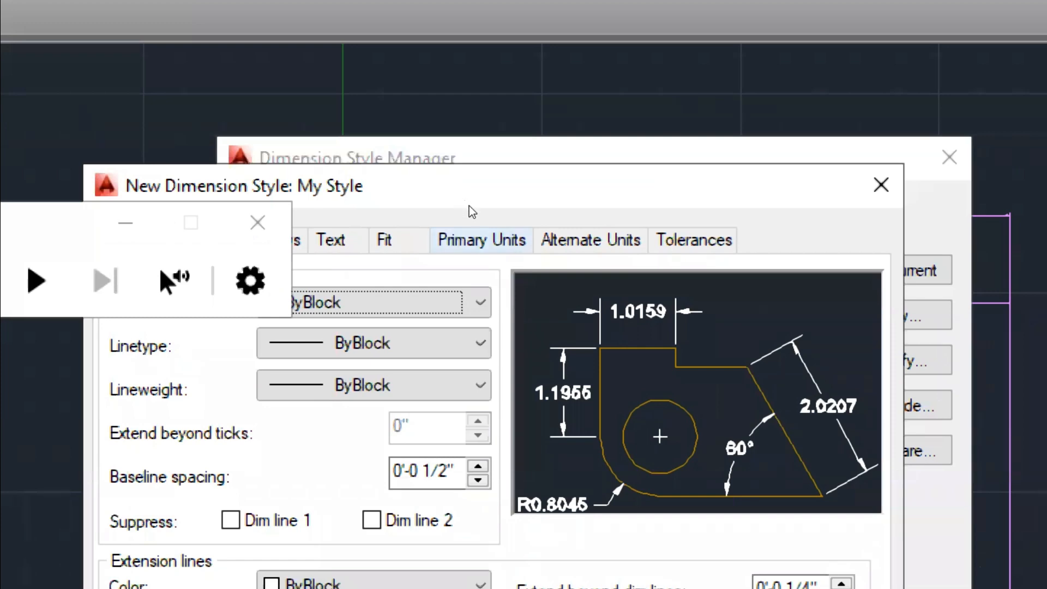
{"action": "left_click", "coordinate": [475, 239]}
{"action": "left_click_drag", "start_coordinate": [474, 176], "coordinate": [608, 166]}
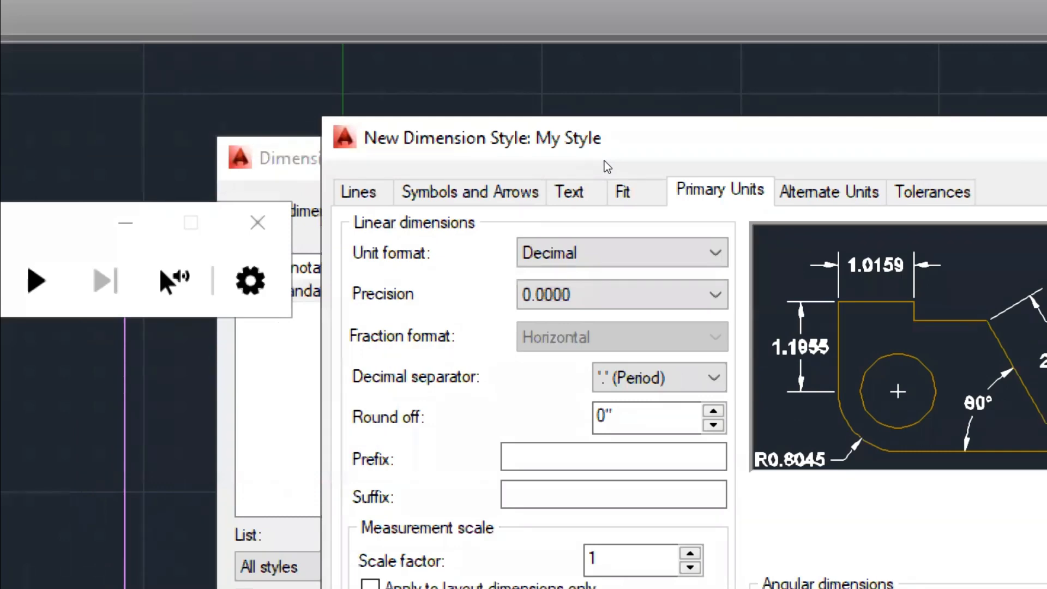
{"action": "left_click", "coordinate": [561, 243]}
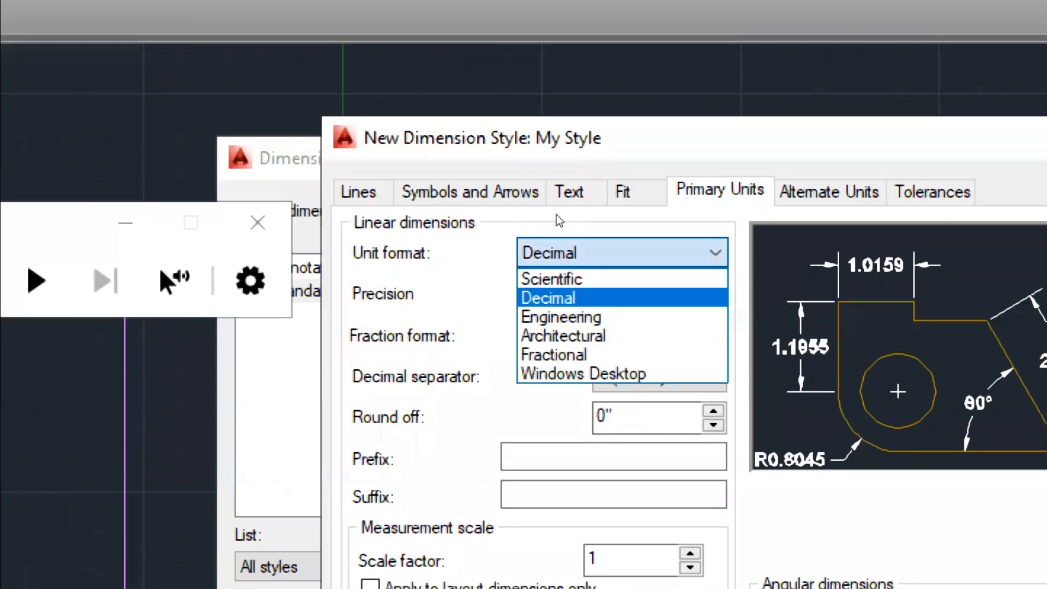
{"action": "key", "text": "Down"}
{"action": "key", "text": "Down"}
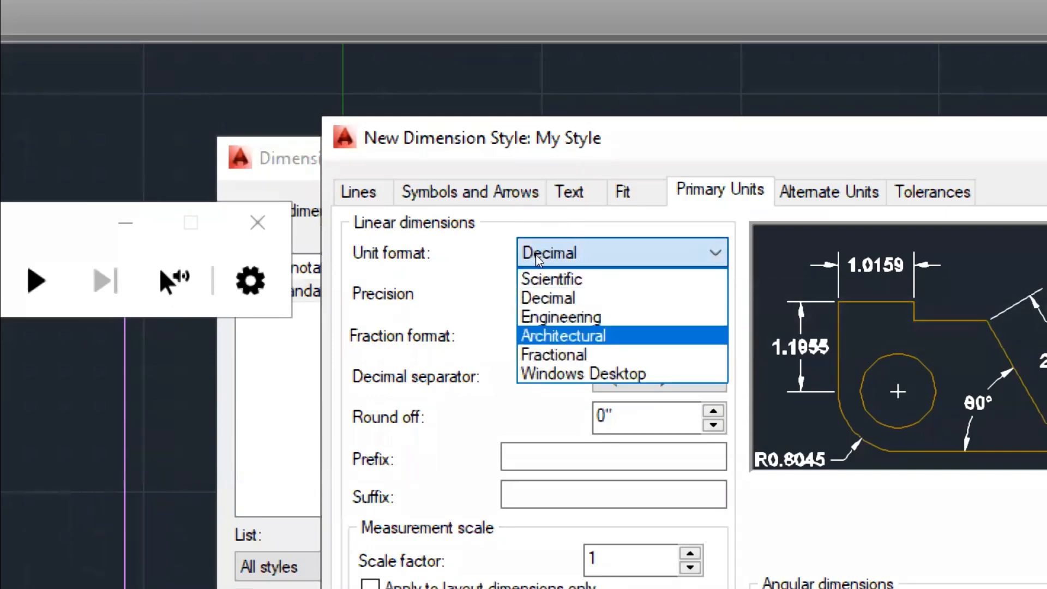
{"action": "key", "text": "Return"}
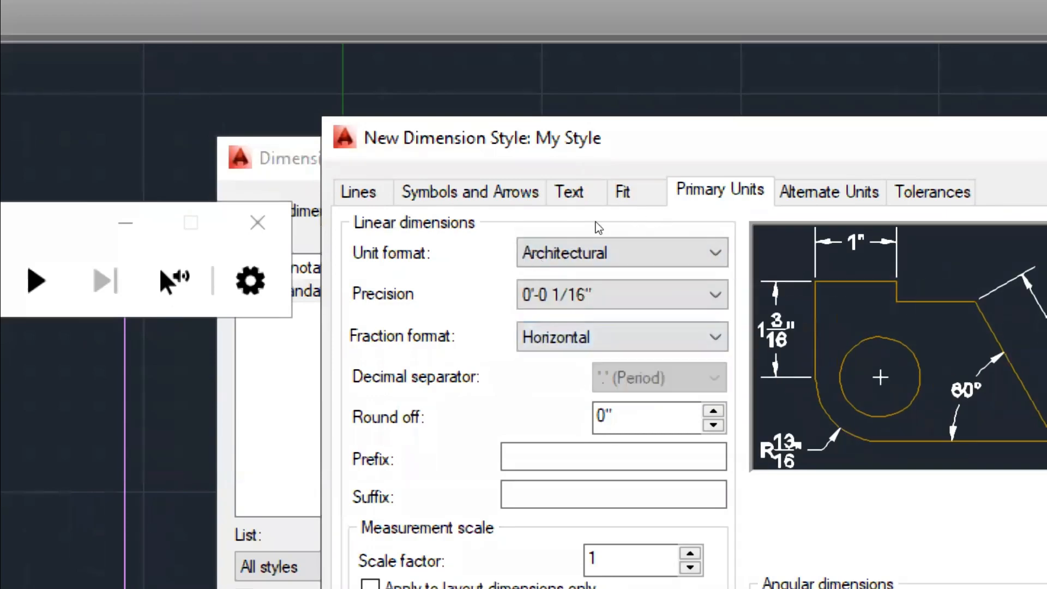
Step: Set the linear precision of My Style to 0'-0" and save the new style
{"action": "key", "text": "Tab"}
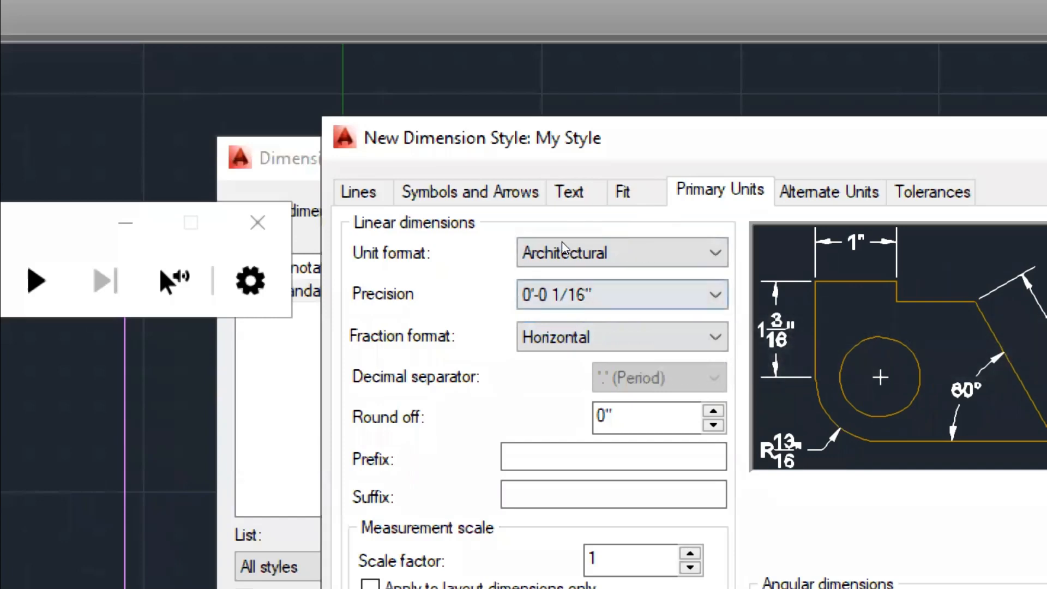
{"action": "key", "text": "alt+Down"}
{"action": "key", "text": "Up"}
{"action": "key", "text": "Up"}
{"action": "key", "text": "Up"}
{"action": "key", "text": "Up"}
{"action": "key", "text": "Tab"}
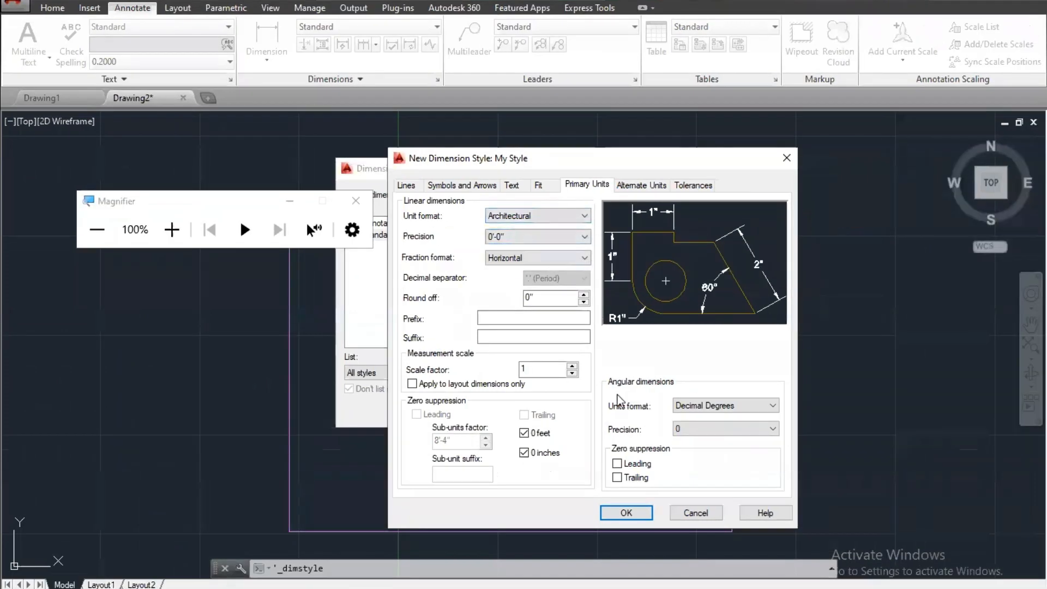
{"action": "left_click", "coordinate": [626, 513]}
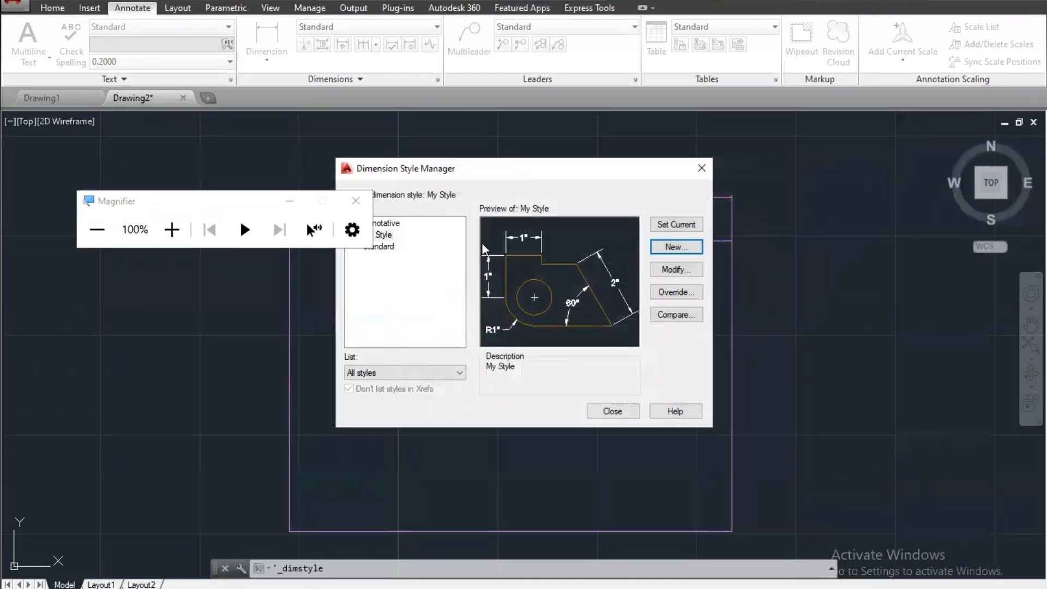
Step: Make My Style the current dimension style and close the Dimension Style Manager
{"action": "key", "text": "super+Escape"}
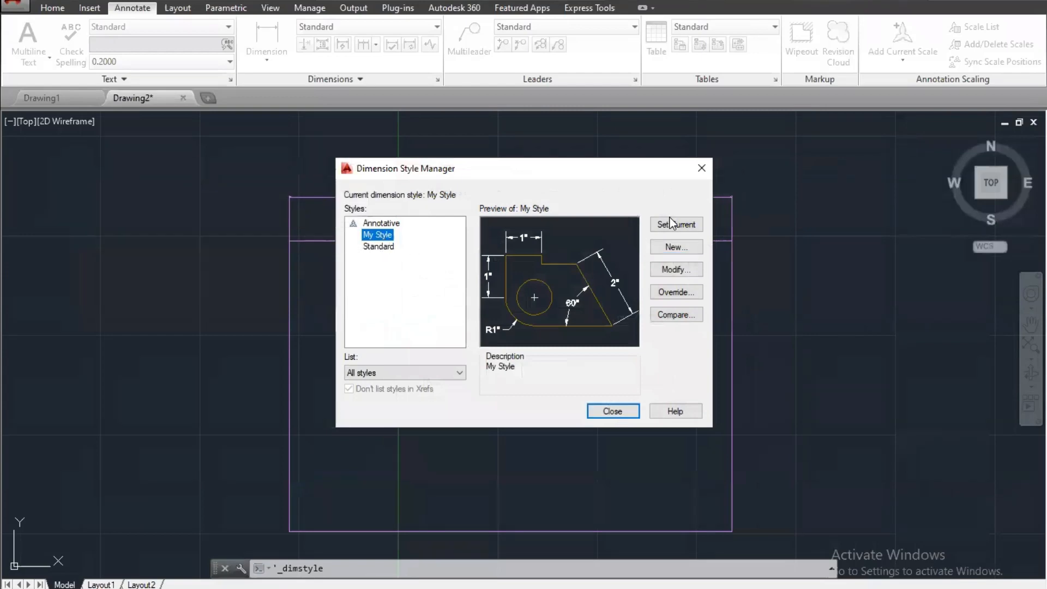
{"action": "left_click", "coordinate": [672, 224]}
{"action": "left_click", "coordinate": [617, 413]}
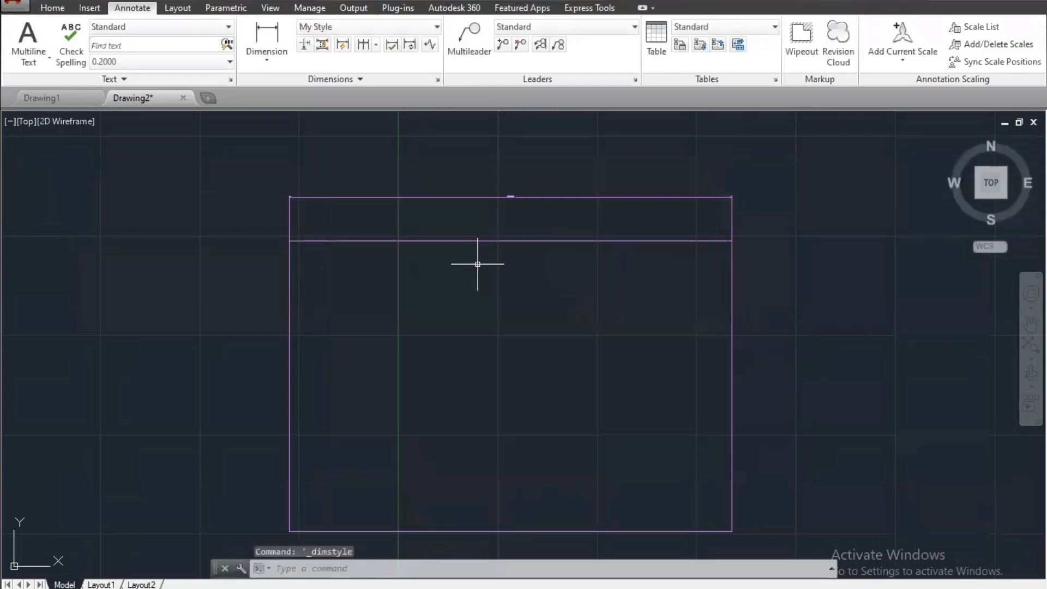
Step: Erase the old linear dimension above the rectangle
{"action": "left_click", "coordinate": [539, 190]}
{"action": "left_click", "coordinate": [461, 229]}
{"action": "key", "text": "Delete"}
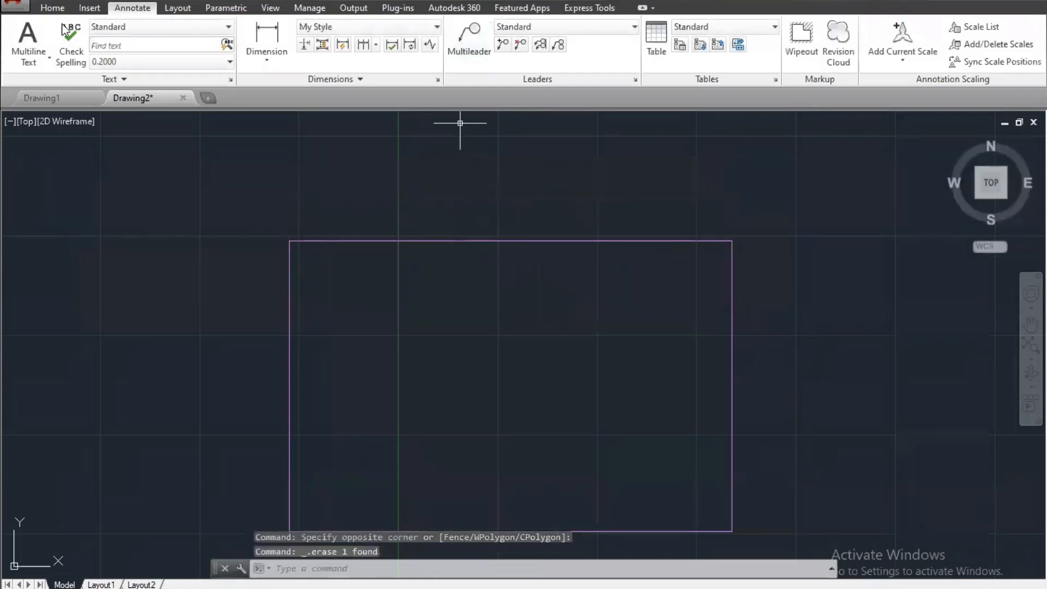
Step: Add a linear dimension in My Style between the rectangle's two upper corners, with its dimension line just above the top edge
{"action": "left_click", "coordinate": [279, 57]}
{"action": "left_click", "coordinate": [284, 87]}
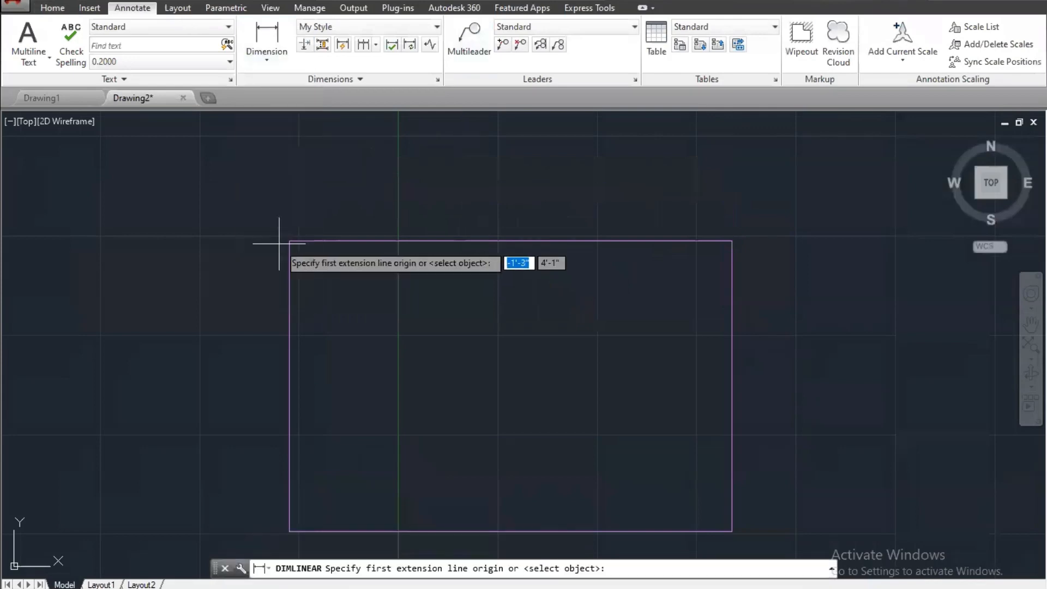
{"action": "left_click", "coordinate": [290, 241]}
{"action": "left_click", "coordinate": [733, 240]}
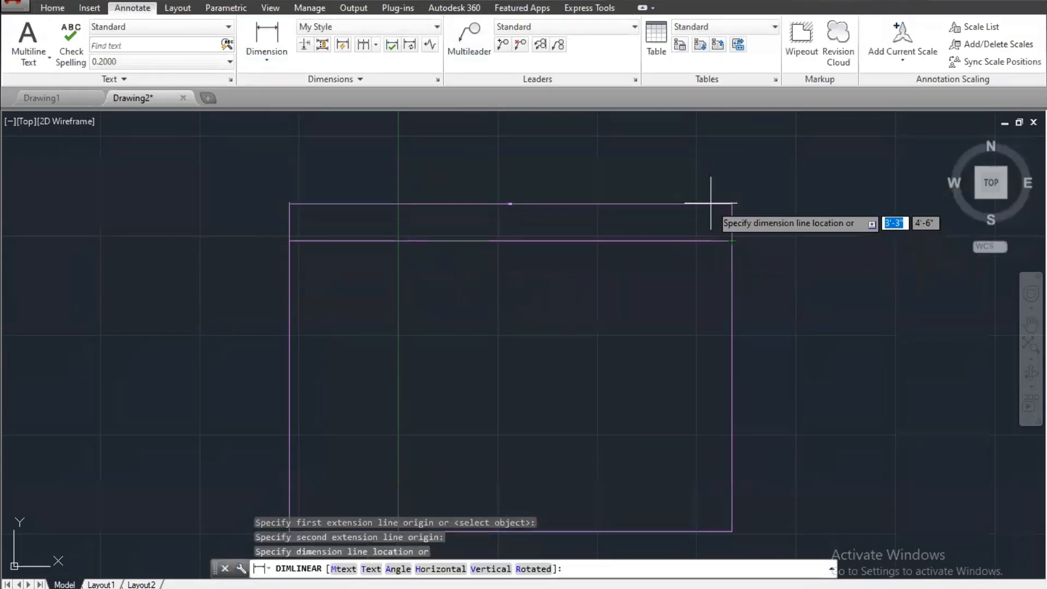
{"action": "left_click", "coordinate": [711, 203]}
{"action": "scroll", "coordinate": [545, 213], "scroll_direction": "up", "scroll_amount": 5}
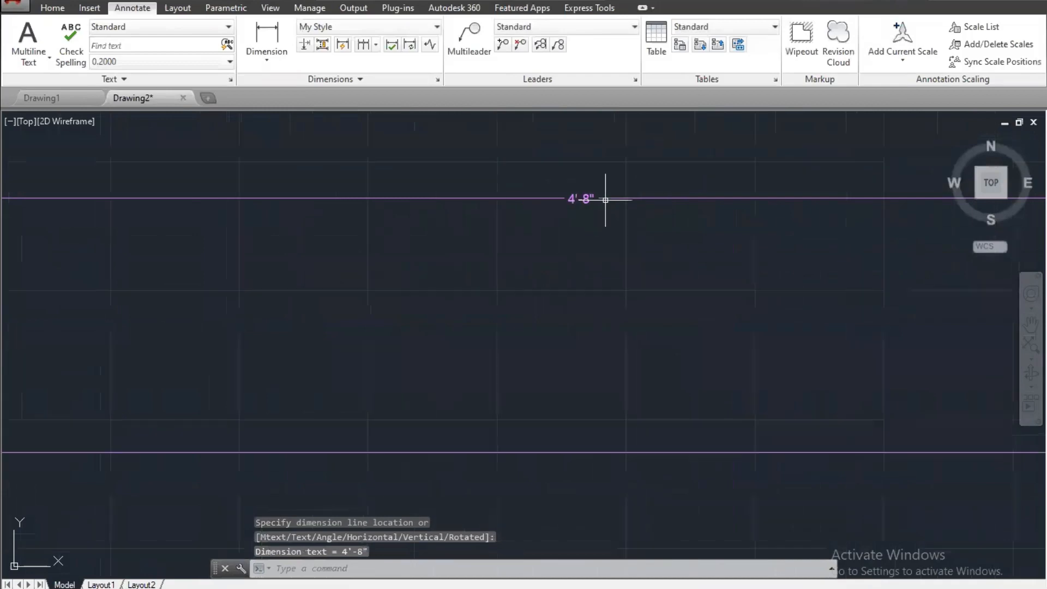
Step: Erase the My Style linear dimension above the rectangle's top edge
{"action": "scroll", "coordinate": [606, 201], "scroll_direction": "down", "scroll_amount": 3}
{"action": "left_click", "coordinate": [650, 164]}
{"action": "left_click", "coordinate": [567, 222]}
{"action": "key", "text": "Delete"}
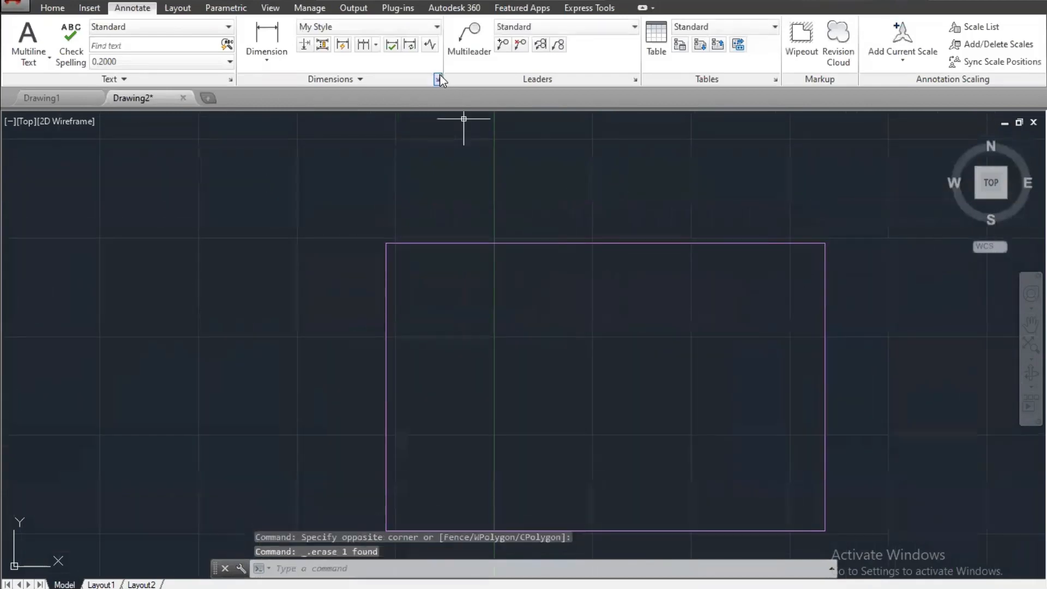
Step: Modify the My Style dimension style so its text height is 6"
{"action": "left_click", "coordinate": [437, 80]}
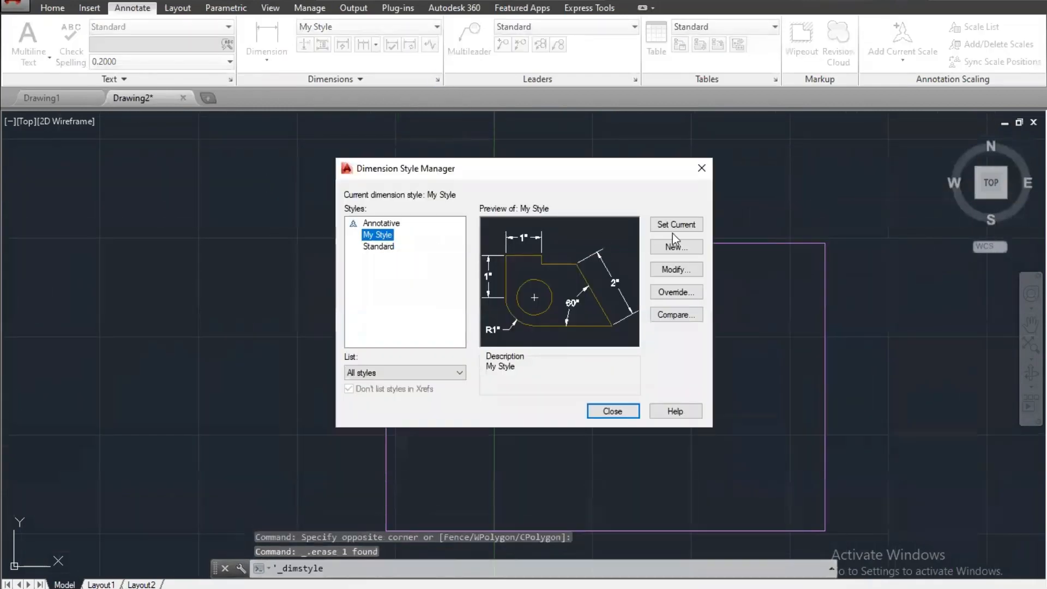
{"action": "left_click", "coordinate": [671, 267]}
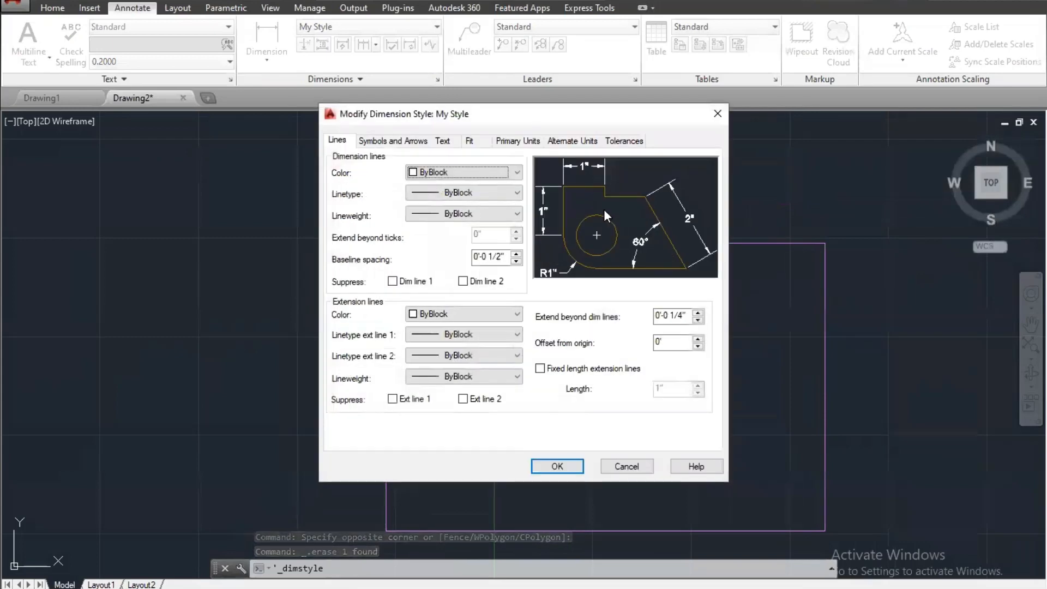
{"action": "left_click_drag", "start_coordinate": [529, 116], "coordinate": [777, 169]}
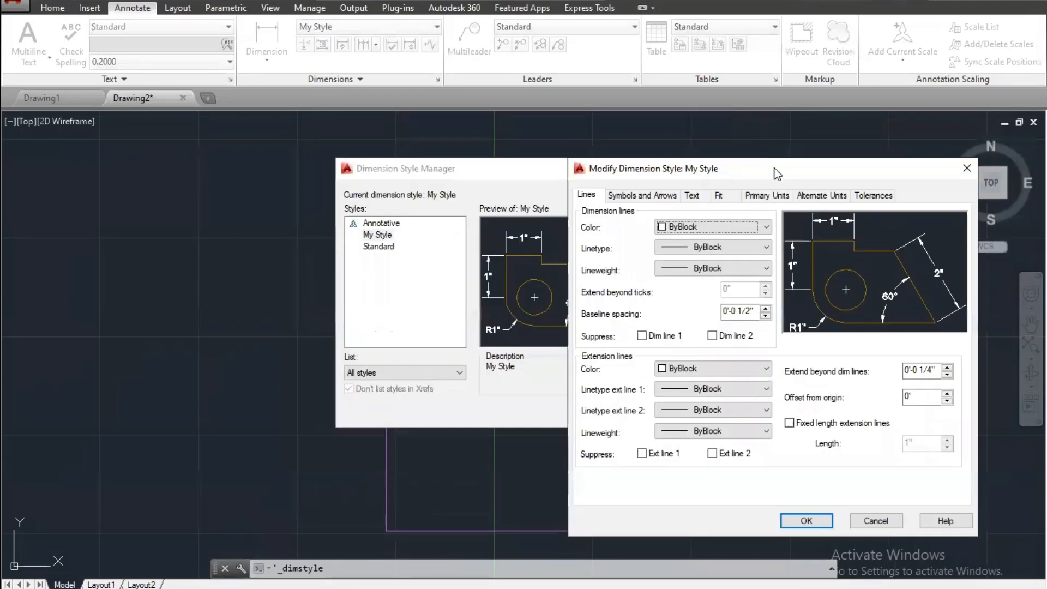
{"action": "left_click", "coordinate": [693, 197]}
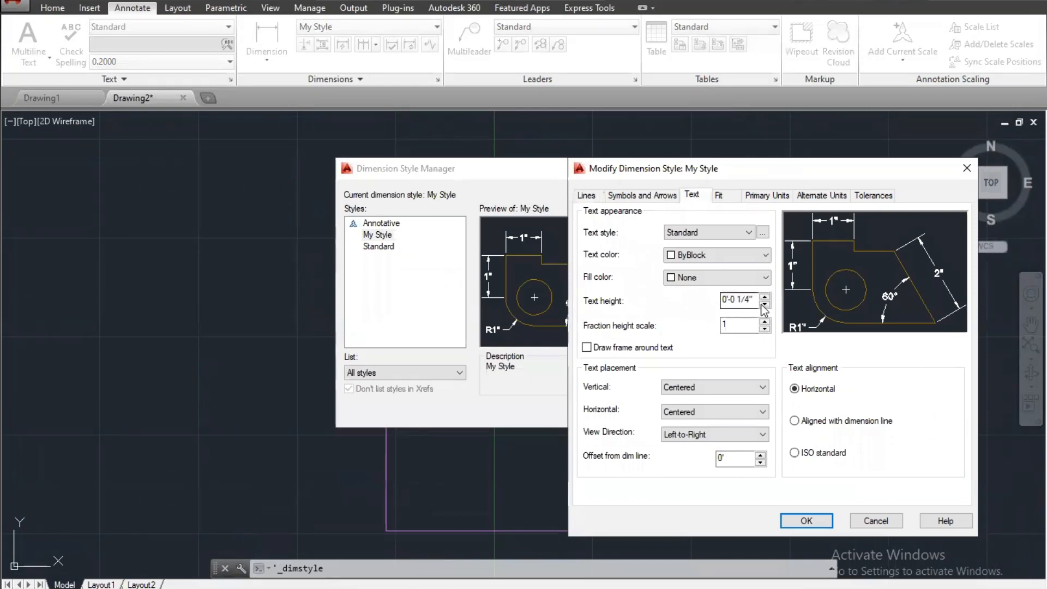
{"action": "left_click_drag", "start_coordinate": [756, 302], "coordinate": [712, 300]}
{"action": "type", "text": "6"}
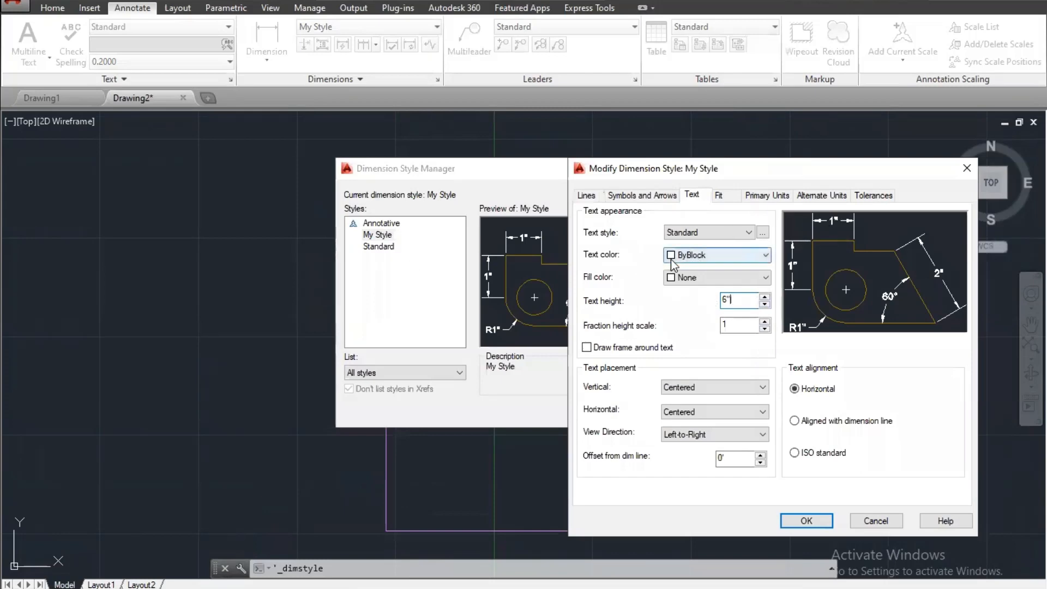
{"action": "key", "text": "Tab"}
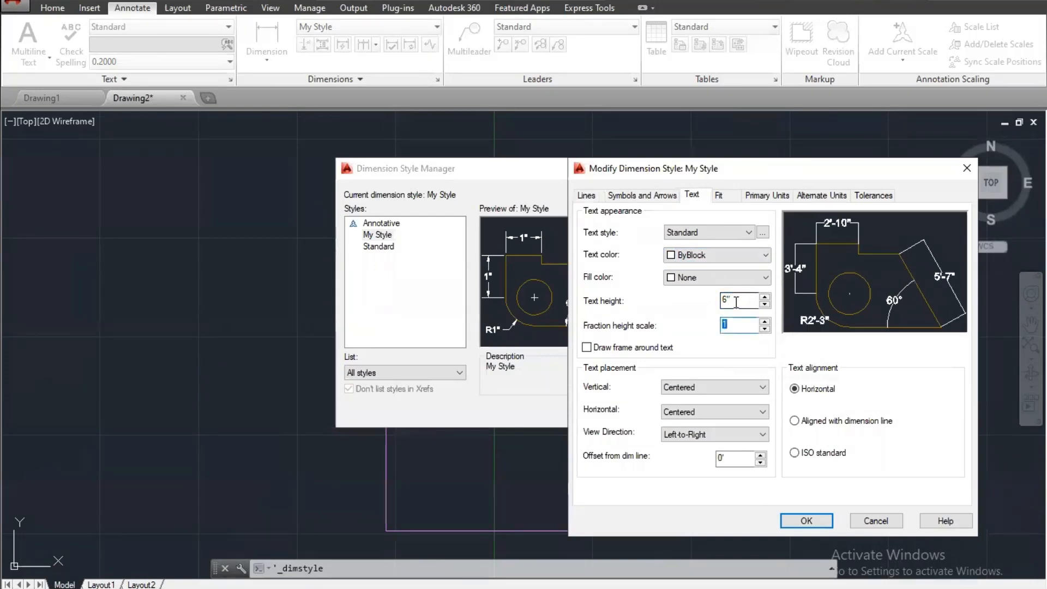
{"action": "left_click", "coordinate": [796, 525]}
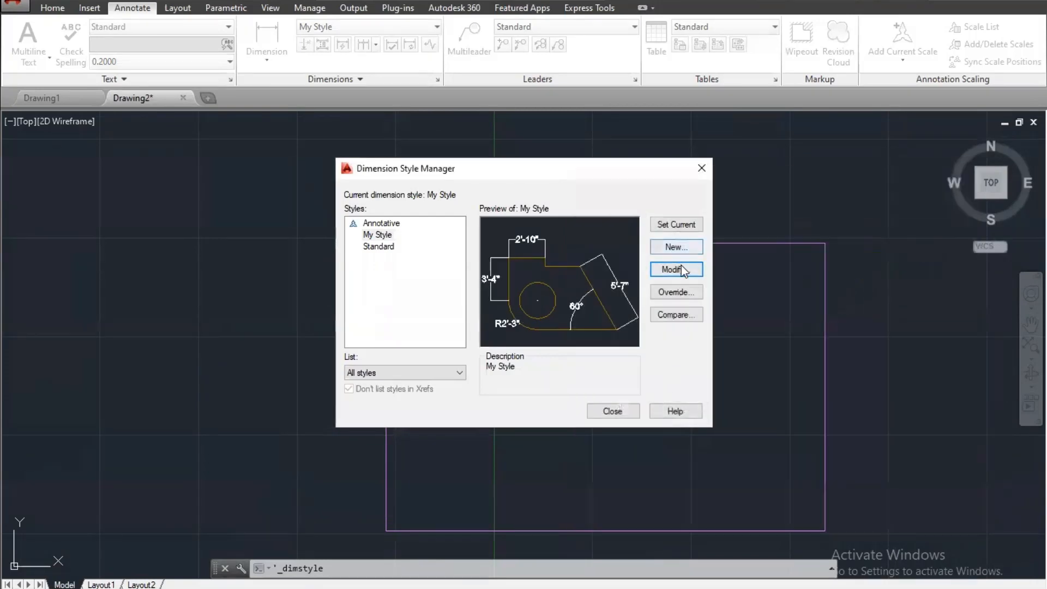
Step: Set My Style as the current dimension style and close the Dimension Style Manager
{"action": "left_click", "coordinate": [373, 235]}
{"action": "left_click", "coordinate": [691, 225]}
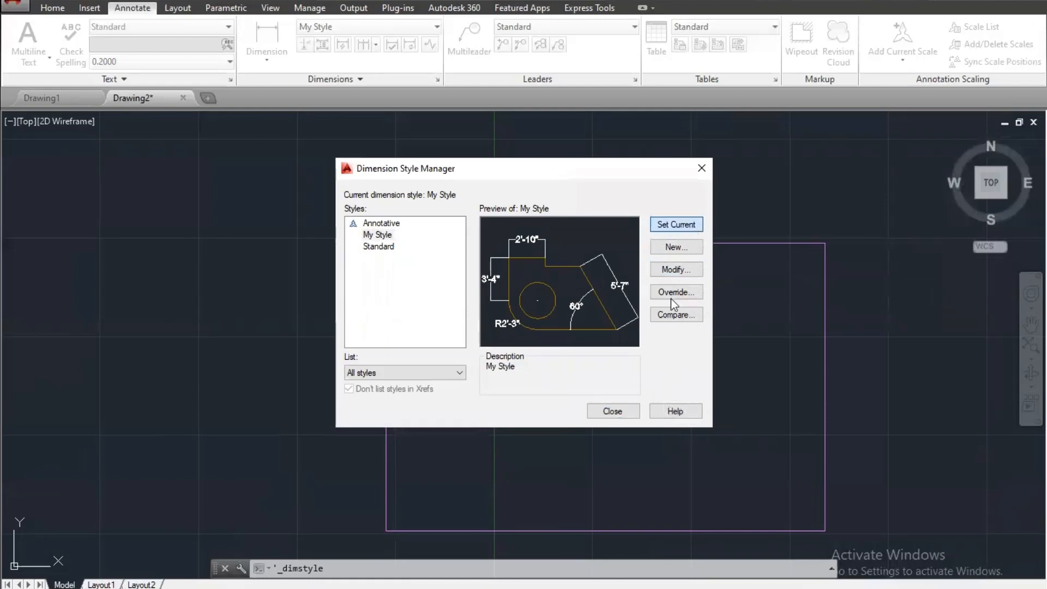
{"action": "left_click", "coordinate": [625, 413]}
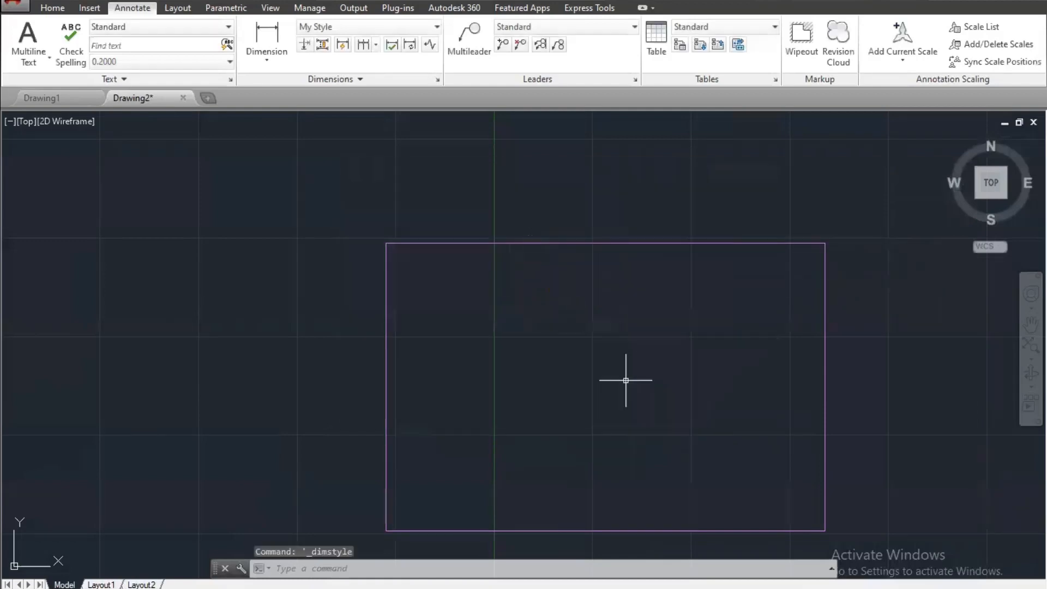
Step: Add a linear dimension between the rectangle's two upper corners, placing its dimension line well above the top edge
{"action": "left_click", "coordinate": [268, 64]}
{"action": "left_click", "coordinate": [280, 84]}
{"action": "left_click", "coordinate": [386, 243]}
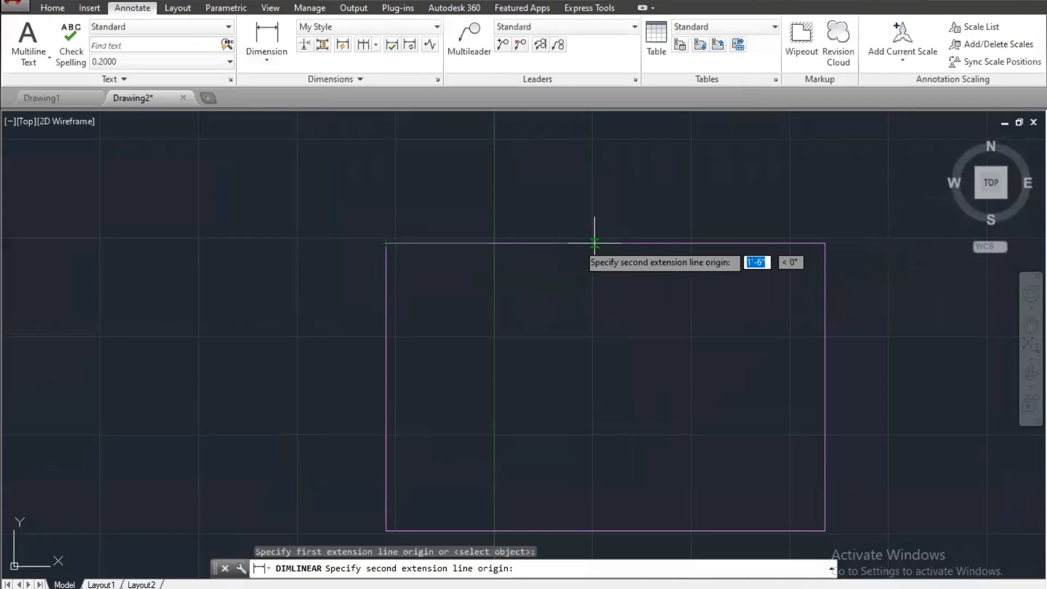
{"action": "left_click", "coordinate": [825, 243]}
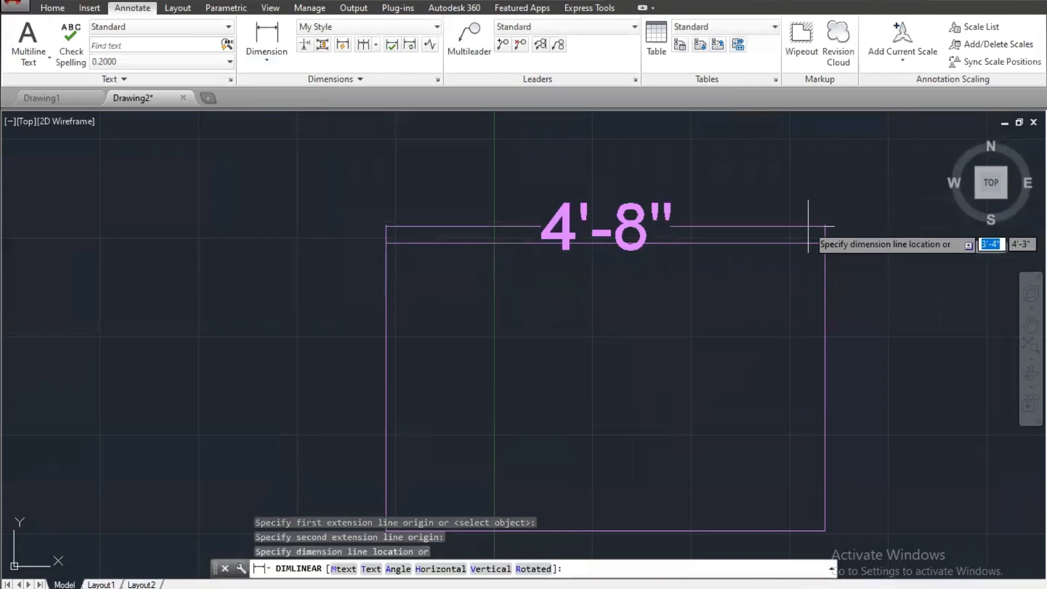
{"action": "left_click", "coordinate": [800, 174]}
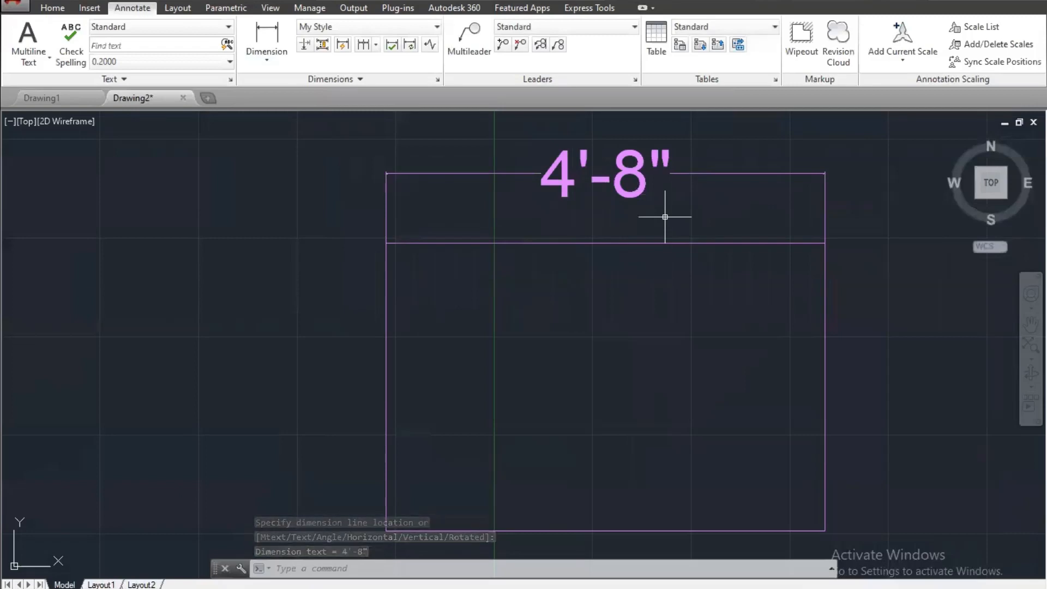
Step: Erase the linear dimension with oversized text above the small rectangle
{"action": "middle_click_drag", "start_coordinate": [608, 242], "coordinate": [549, 288]}
{"action": "left_click", "coordinate": [623, 192]}
{"action": "left_click", "coordinate": [461, 233]}
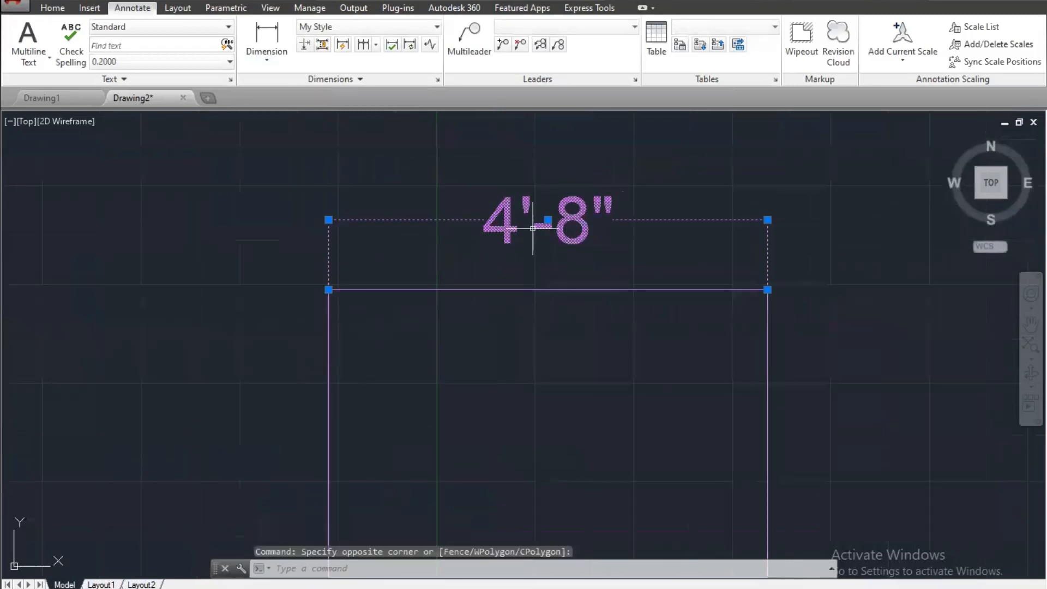
{"action": "key", "text": "Delete"}
{"action": "left_click", "coordinate": [286, 59]}
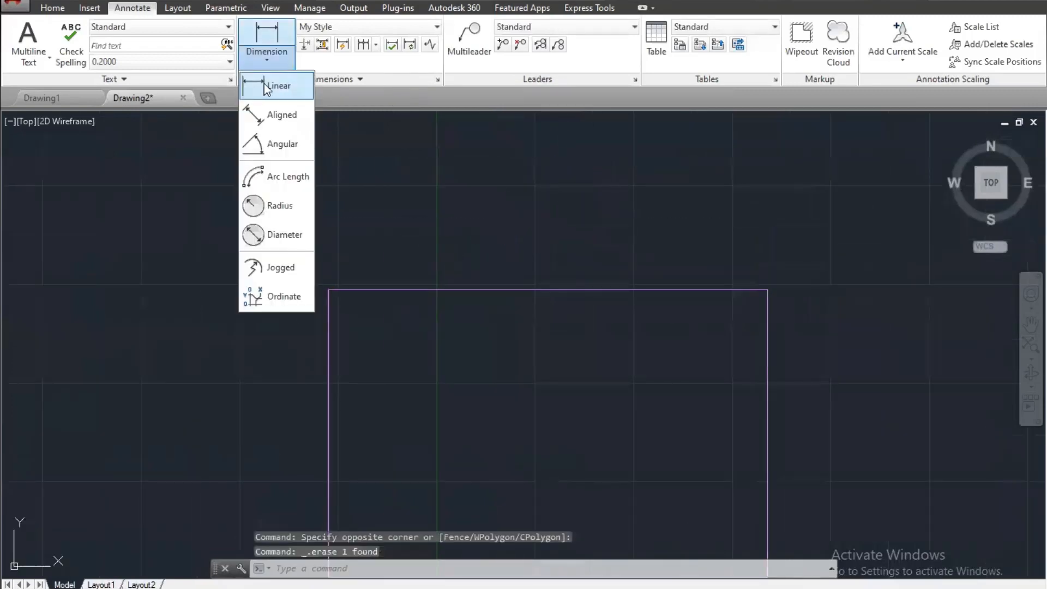
{"action": "key", "text": "Escape"}
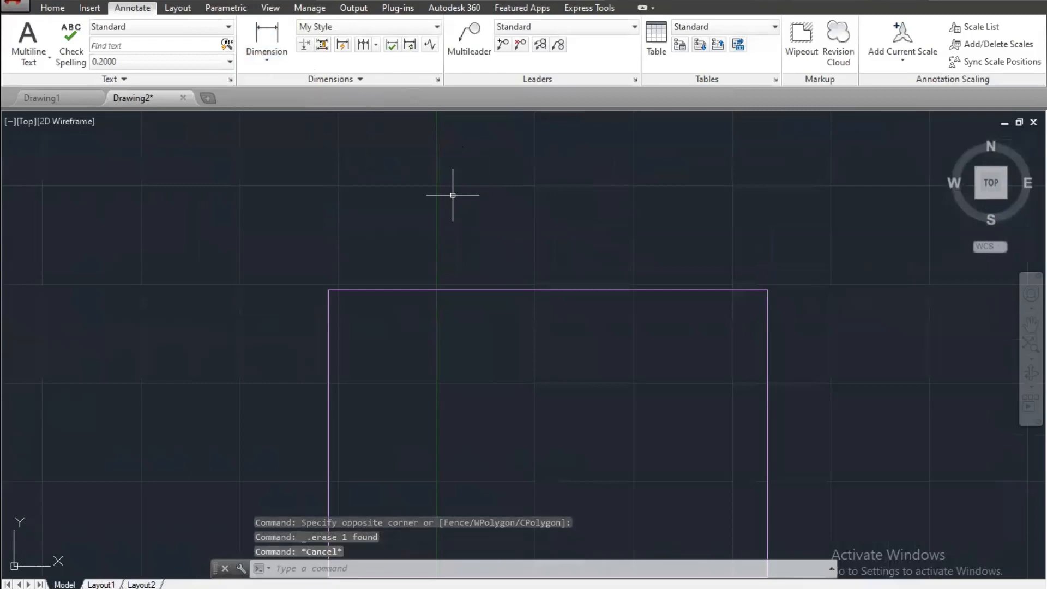
Step: Draw a 24' by 30' rectangle to the right of the small rectangle
{"action": "scroll", "coordinate": [456, 194], "scroll_direction": "down", "scroll_amount": 5}
{"action": "type", "text": "d"}
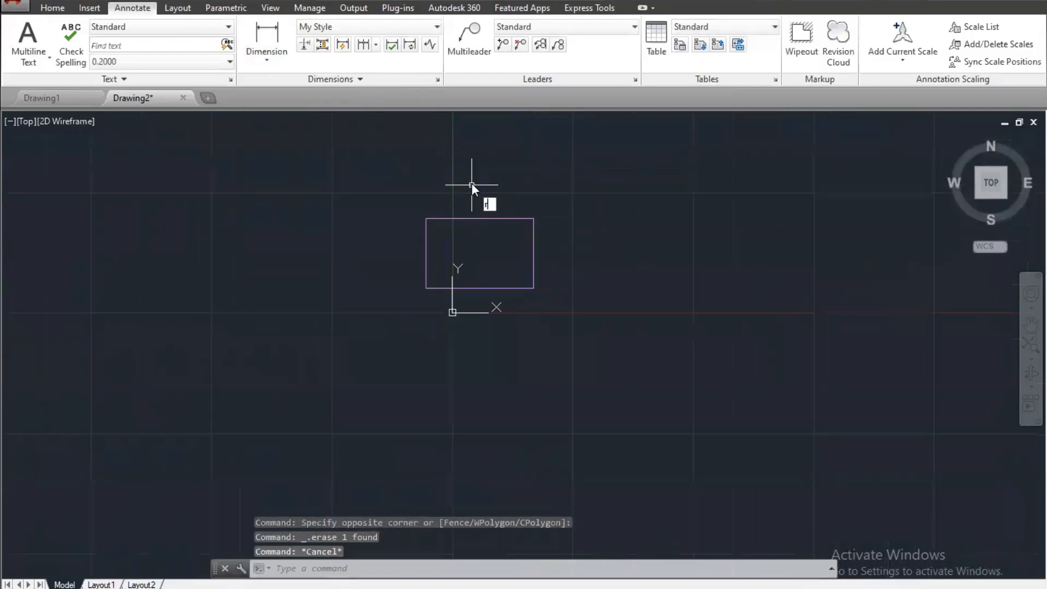
{"action": "type", "text": "ec"}
{"action": "key", "text": "Return"}
{"action": "middle_click_drag", "start_coordinate": [571, 149], "coordinate": [398, 276]}
{"action": "left_click", "coordinate": [392, 419]}
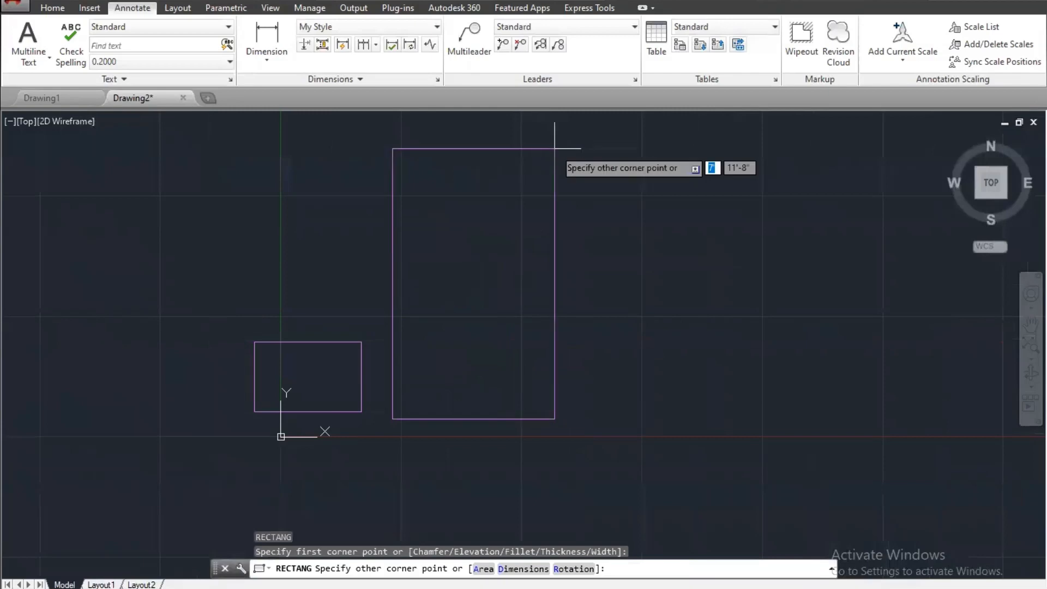
{"action": "type", "text": "24"}
{"action": "key", "text": "Tab"}
{"action": "type", "text": "30"}
{"action": "key", "text": "Return"}
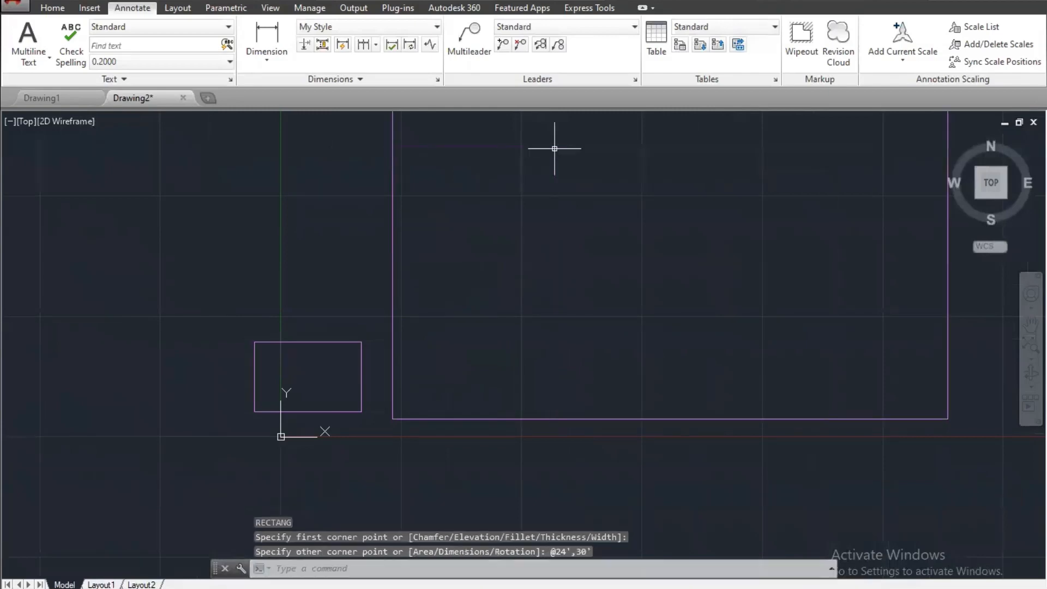
Step: Zoom to show the whole drawing and frame both rectangles in view
{"action": "type", "text": "z"}
{"action": "key", "text": "Return"}
{"action": "type", "text": "a"}
{"action": "key", "text": "Return"}
{"action": "middle_click_drag", "start_coordinate": [446, 340], "coordinate": [354, 282]}
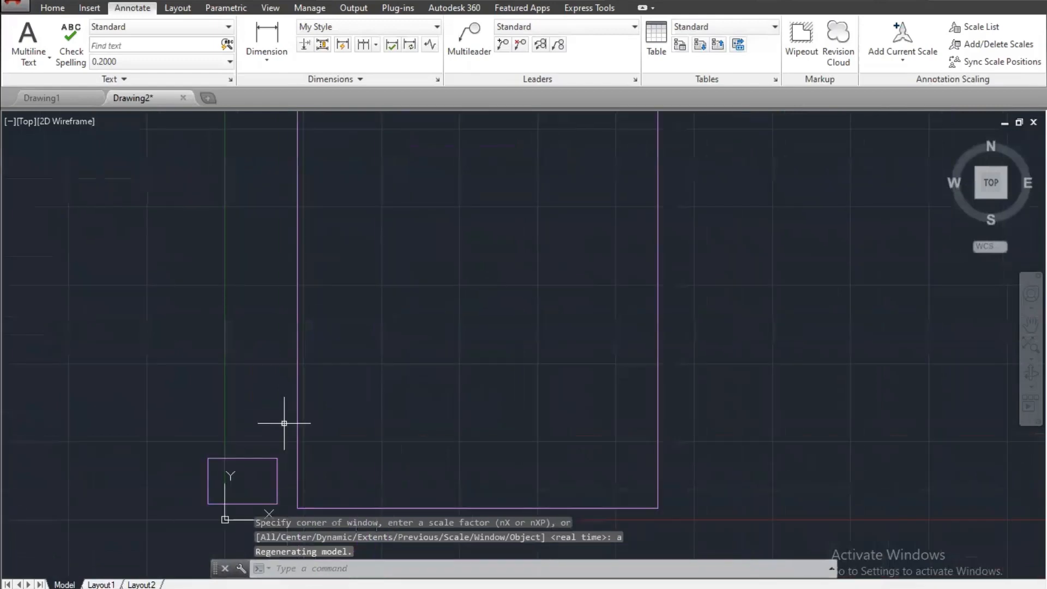
{"action": "scroll", "coordinate": [284, 424], "scroll_direction": "down", "scroll_amount": 2}
{"action": "middle_click_drag", "start_coordinate": [325, 324], "coordinate": [332, 359]}
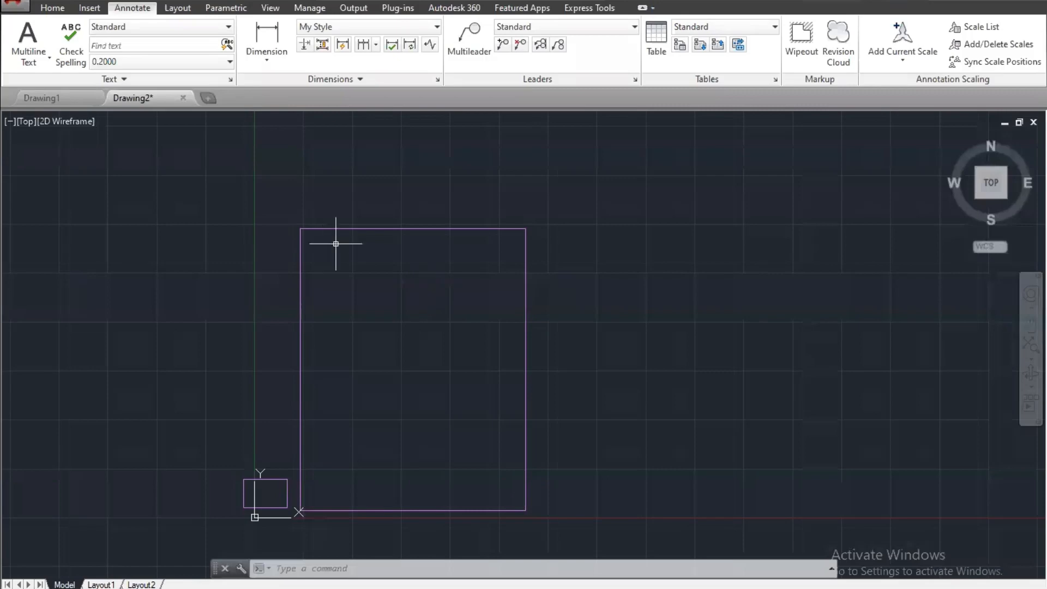
Step: Add a linear dimension between the large rectangle's two upper corners, with its dimension line slightly above the top edge
{"action": "scroll", "coordinate": [340, 244], "scroll_direction": "up", "scroll_amount": 2}
{"action": "middle_click_drag", "start_coordinate": [251, 482], "coordinate": [305, 381]}
{"action": "middle_click_drag", "start_coordinate": [382, 432], "coordinate": [246, 480]}
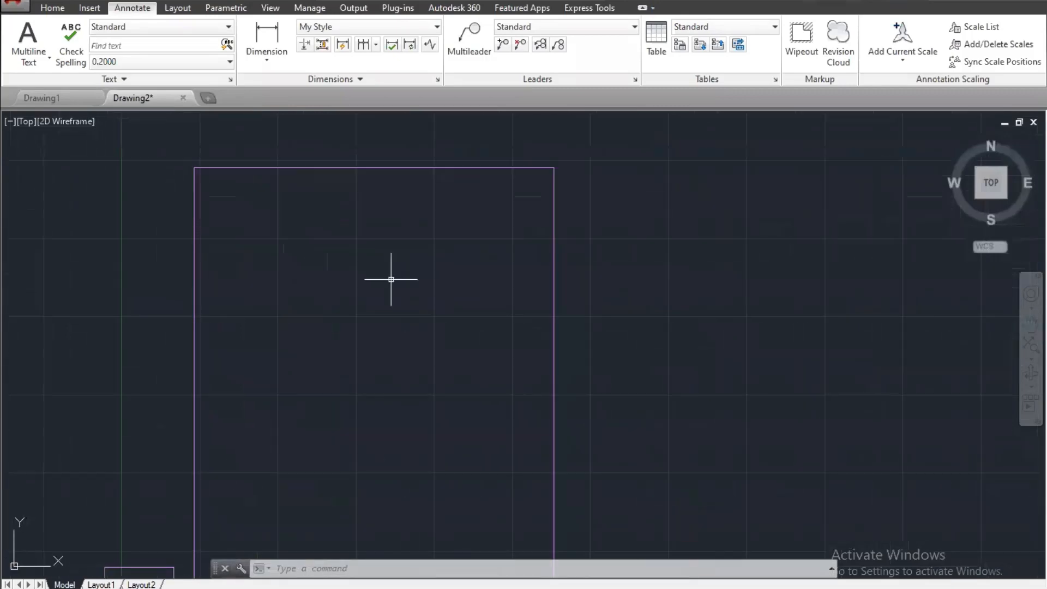
{"action": "left_click", "coordinate": [280, 63]}
{"action": "left_click", "coordinate": [274, 86]}
{"action": "left_click", "coordinate": [283, 54]}
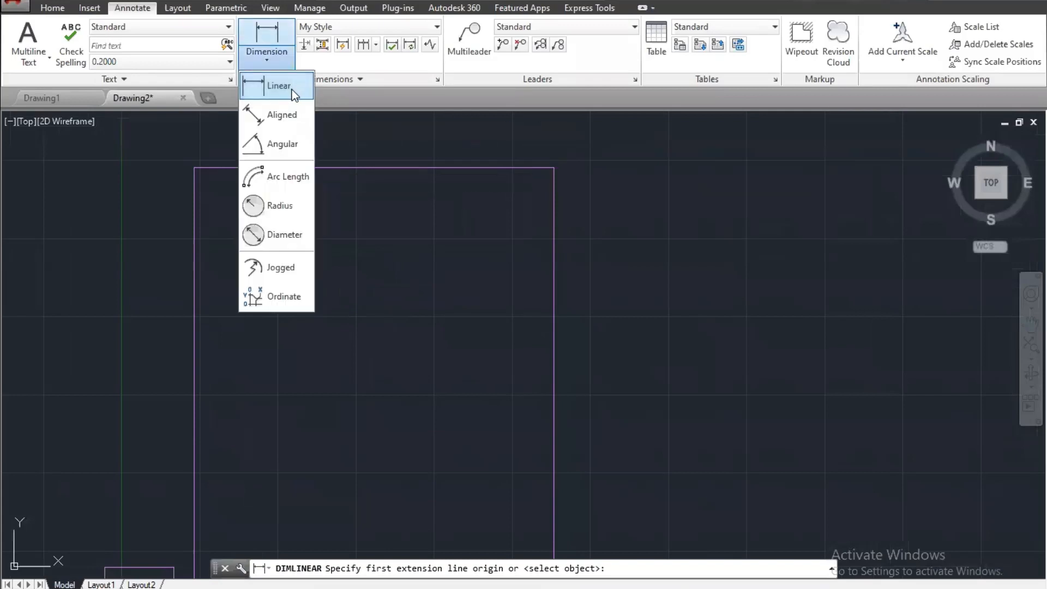
{"action": "left_click", "coordinate": [292, 89]}
{"action": "left_click", "coordinate": [194, 168]}
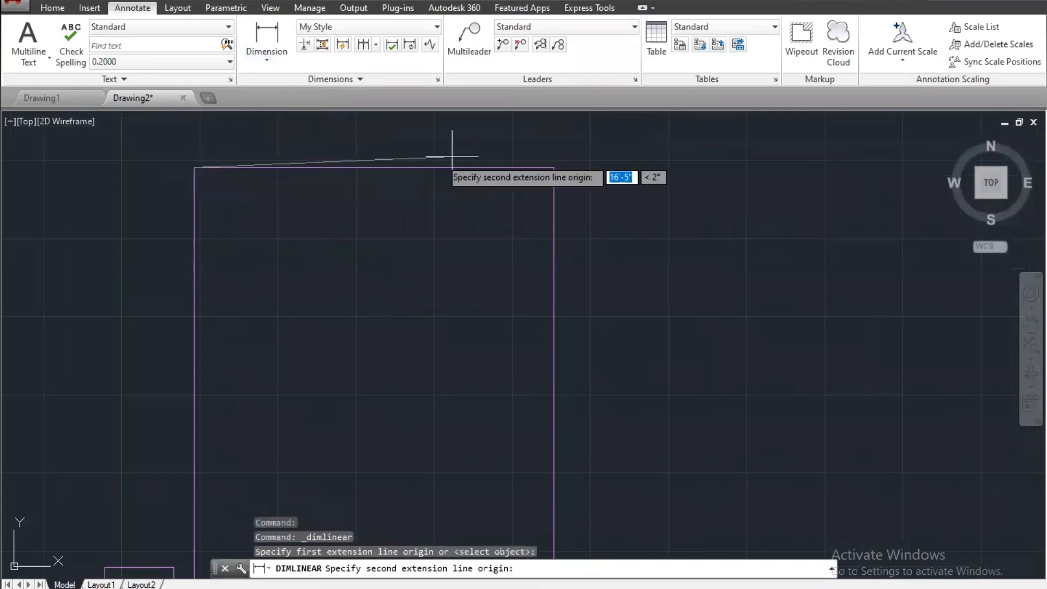
{"action": "left_click", "coordinate": [555, 167]}
{"action": "left_click", "coordinate": [532, 137]}
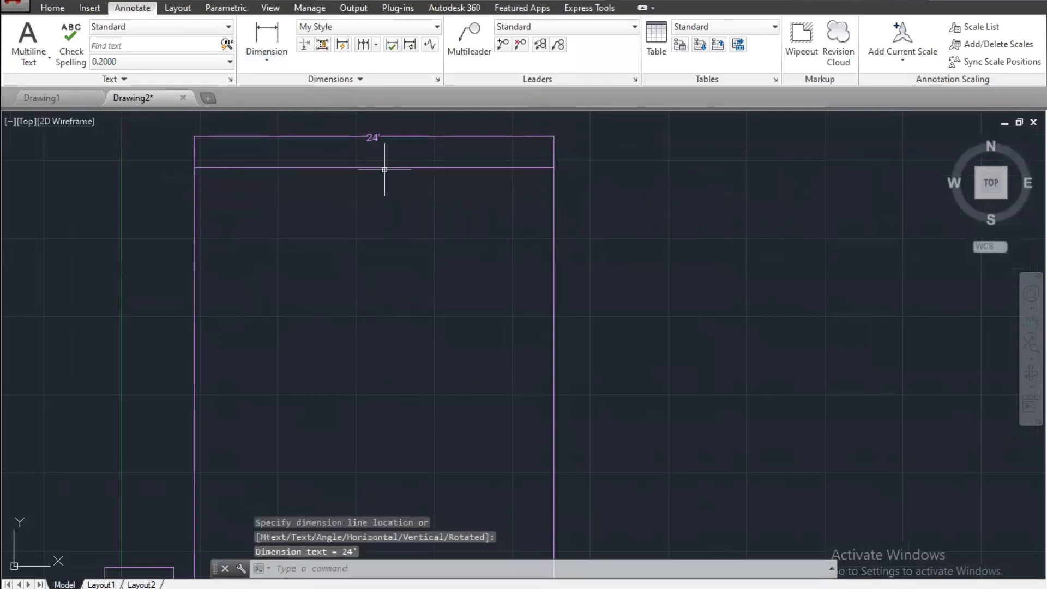
{"action": "middle_click_drag", "start_coordinate": [372, 172], "coordinate": [376, 203]}
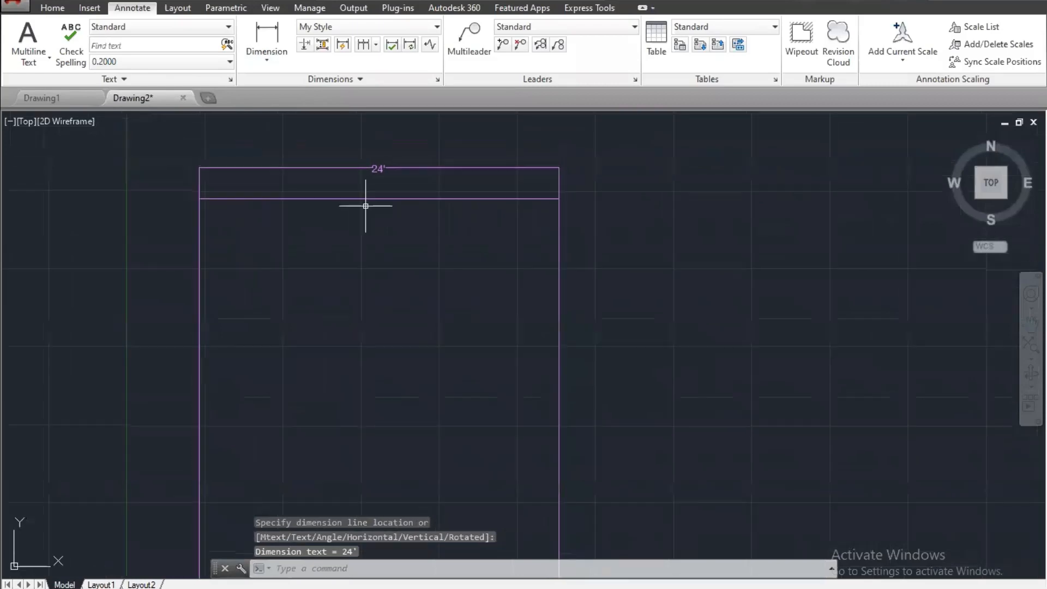
Step: Open My Style for modification at its arrowhead settings and magnify the screen around them
{"action": "left_click", "coordinate": [438, 80]}
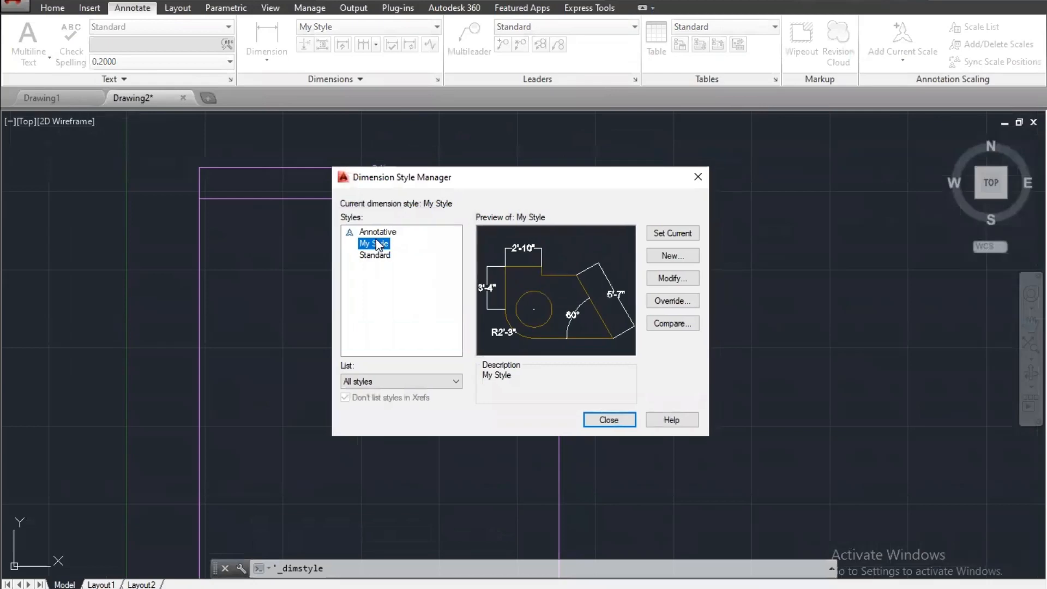
{"action": "left_click", "coordinate": [659, 279]}
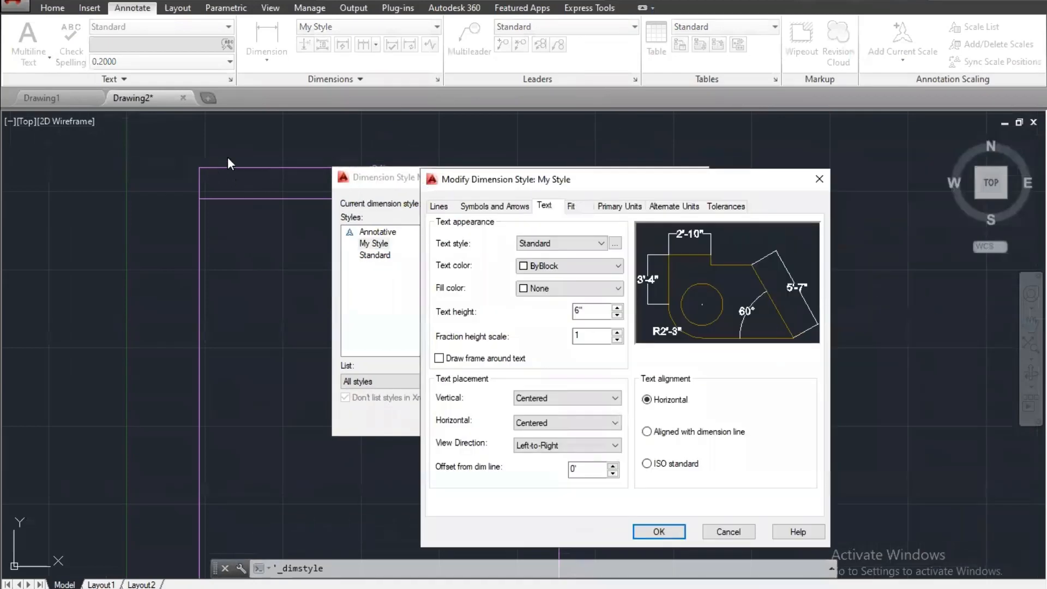
{"action": "left_click", "coordinate": [495, 207]}
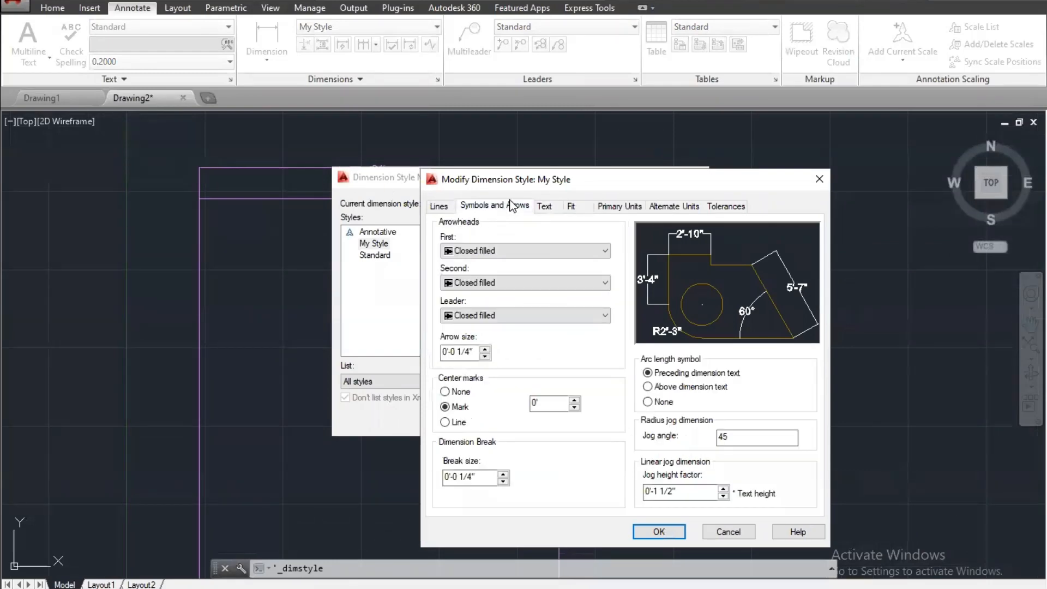
{"action": "key", "text": "super+plus"}
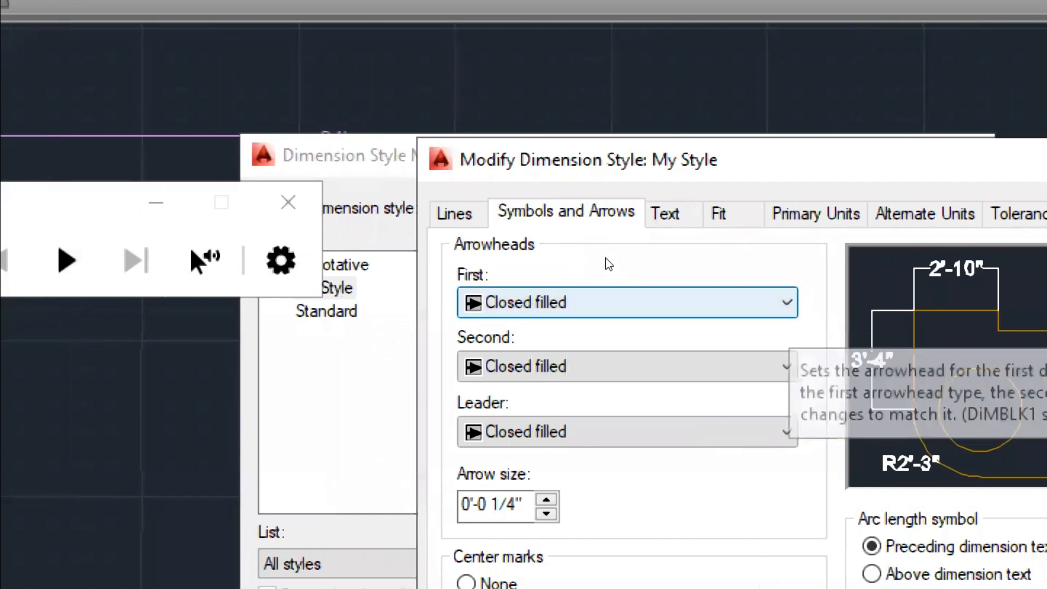
{"action": "key", "text": "super+minus"}
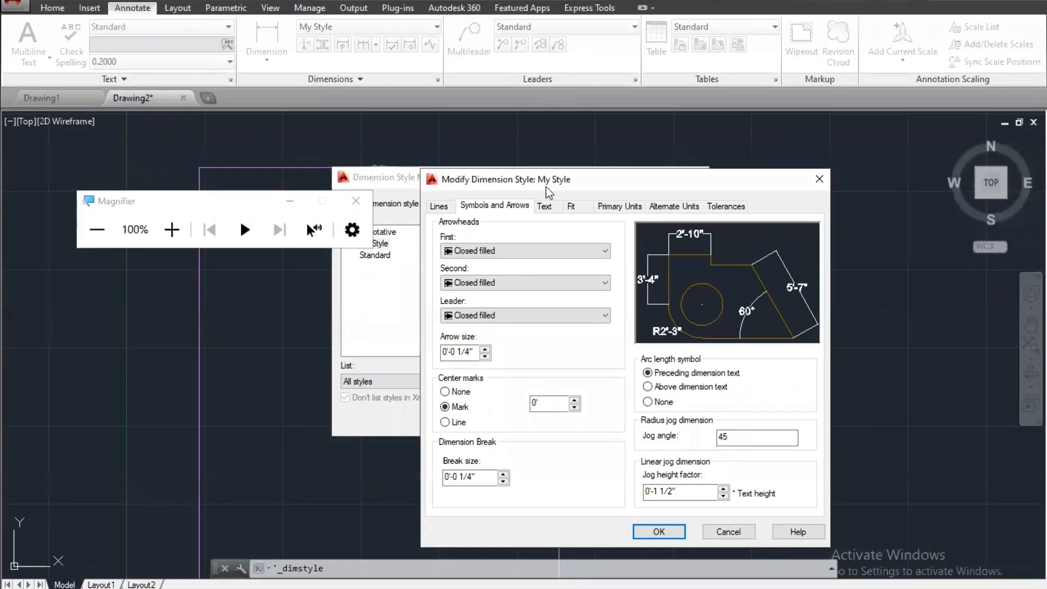
{"action": "key", "text": "super+plus"}
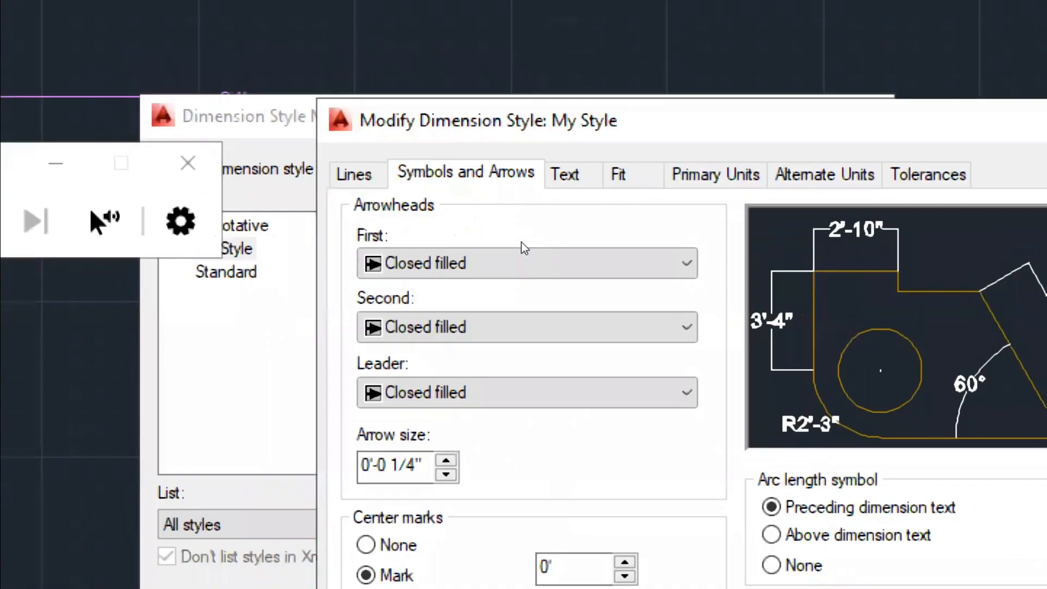
Step: Review the arrowhead types available for the first dimension line, keeping Closed filled selected
{"action": "left_click", "coordinate": [521, 256]}
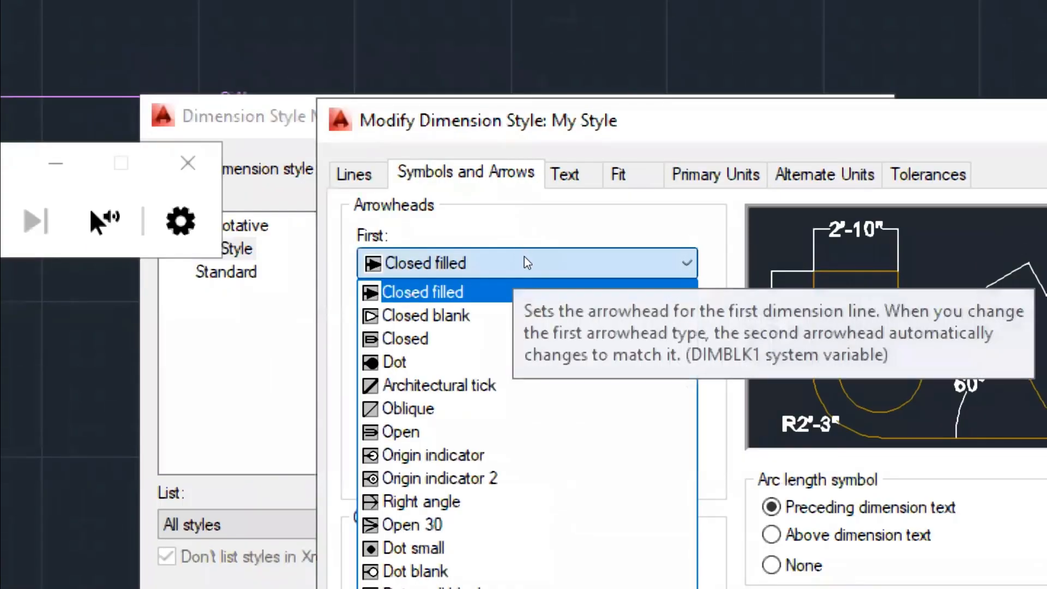
{"action": "key", "text": "Down"}
{"action": "key", "text": "Down"}
{"action": "key", "text": "Down"}
{"action": "key", "text": "Down"}
{"action": "key", "text": "Down"}
{"action": "key", "text": "Down"}
{"action": "key", "text": "Down"}
{"action": "key", "text": "Down"}
{"action": "key", "text": "Down"}
{"action": "key", "text": "Down"}
{"action": "key", "text": "Down"}
{"action": "key", "text": "Down"}
{"action": "key", "text": "Down"}
{"action": "key", "text": "Down"}
{"action": "key", "text": "Down"}
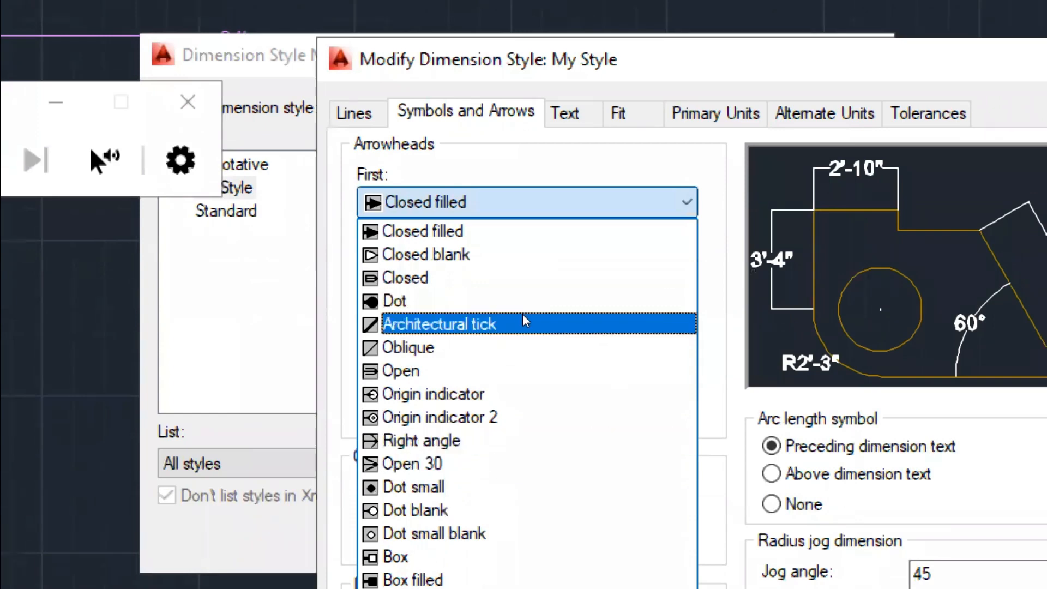
{"action": "left_click", "coordinate": [485, 252]}
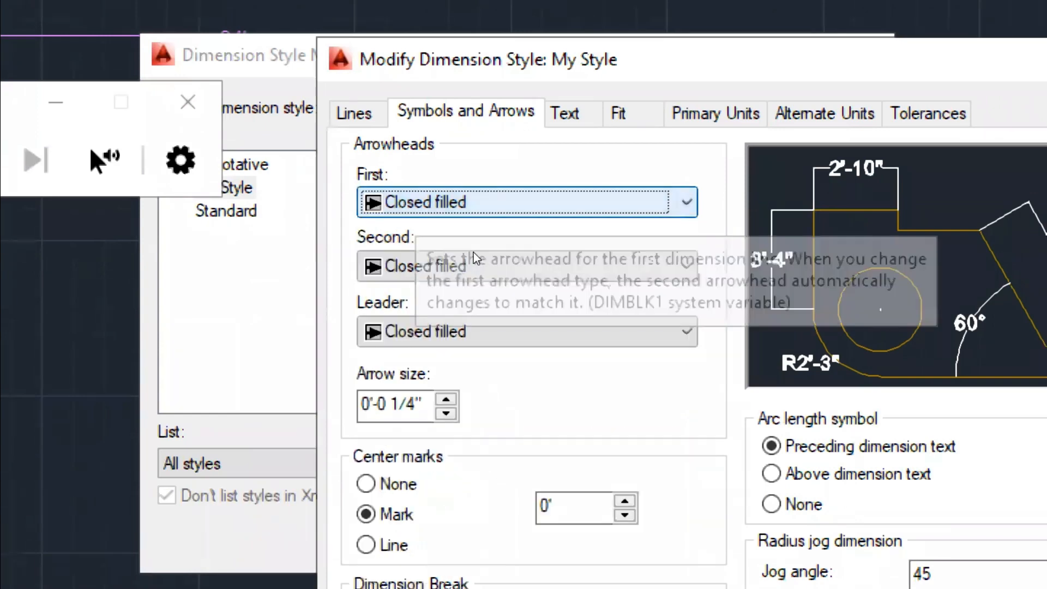
{"action": "left_click", "coordinate": [476, 253]}
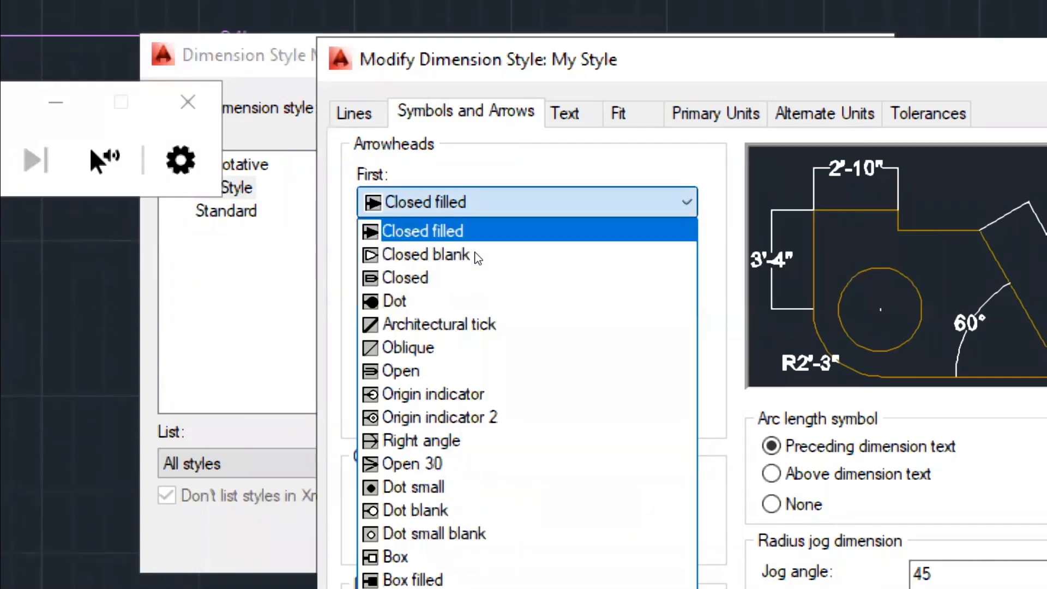
{"action": "left_click", "coordinate": [475, 253]}
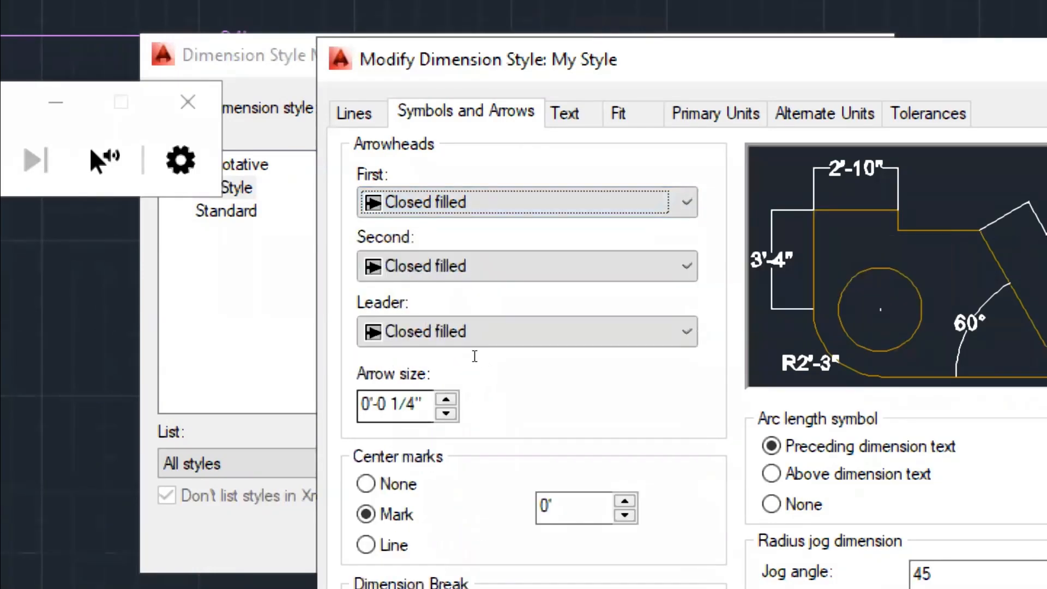
Step: Set My Style's arrow size to 6" with the screen back at normal magnification
{"action": "left_click_drag", "start_coordinate": [424, 404], "coordinate": [361, 404]}
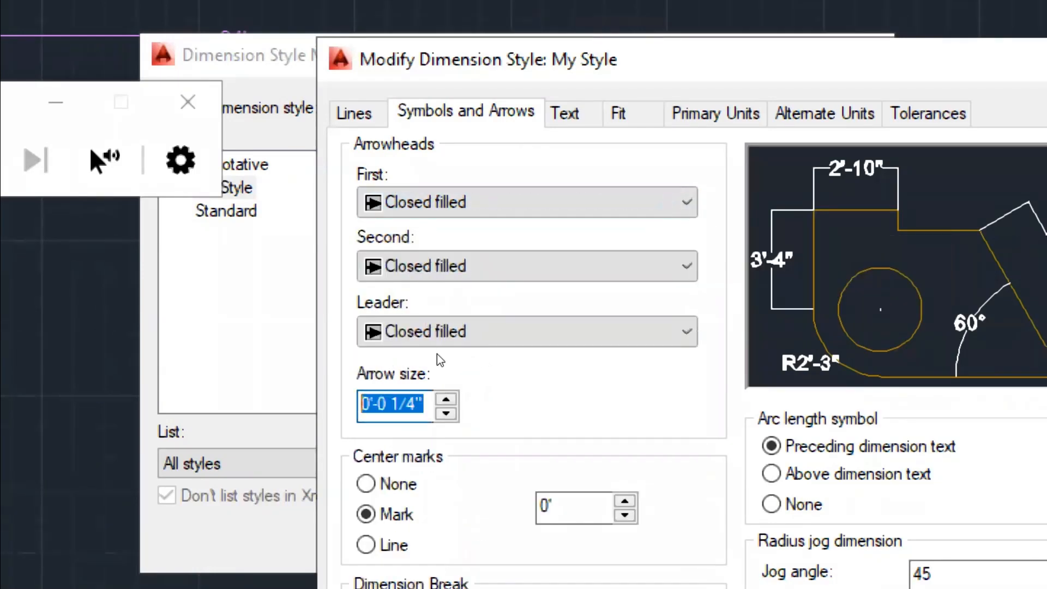
{"action": "key", "text": "super+minus"}
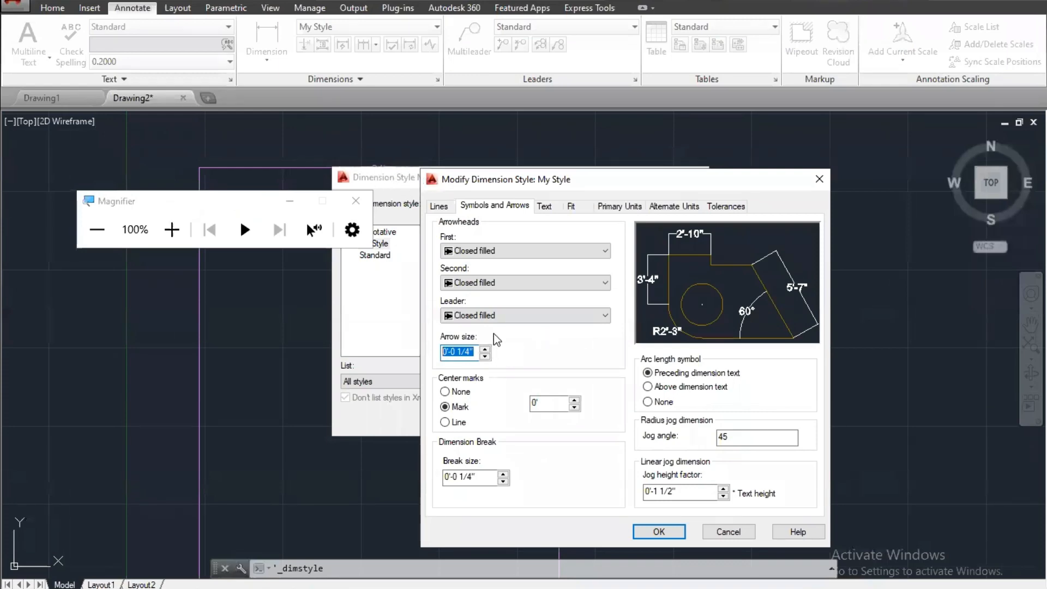
{"action": "type", "text": "6"}
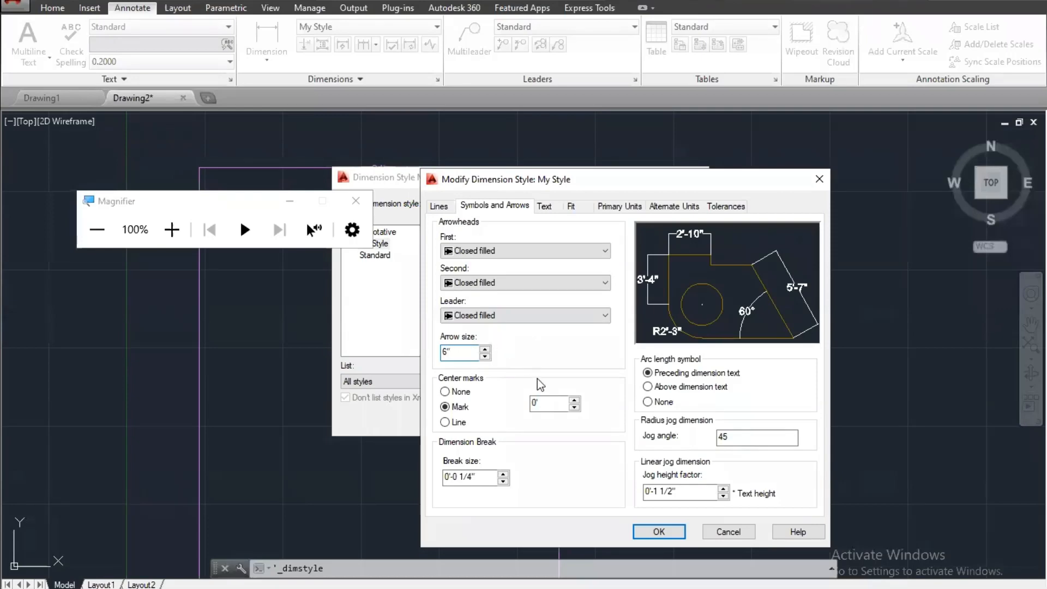
{"action": "left_click", "coordinate": [543, 403]}
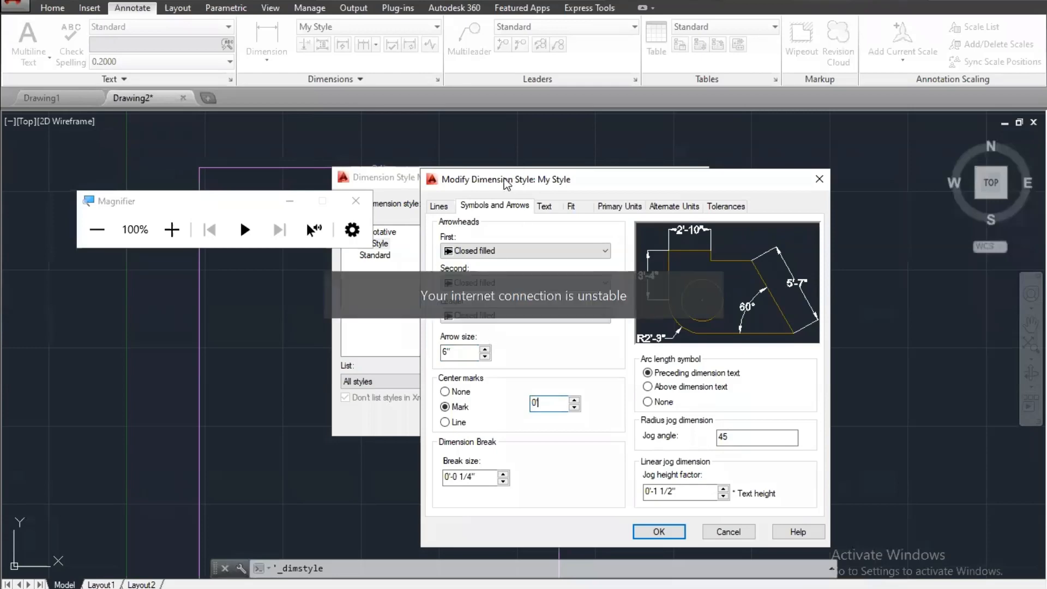
{"action": "left_click_drag", "start_coordinate": [515, 184], "coordinate": [561, 210]}
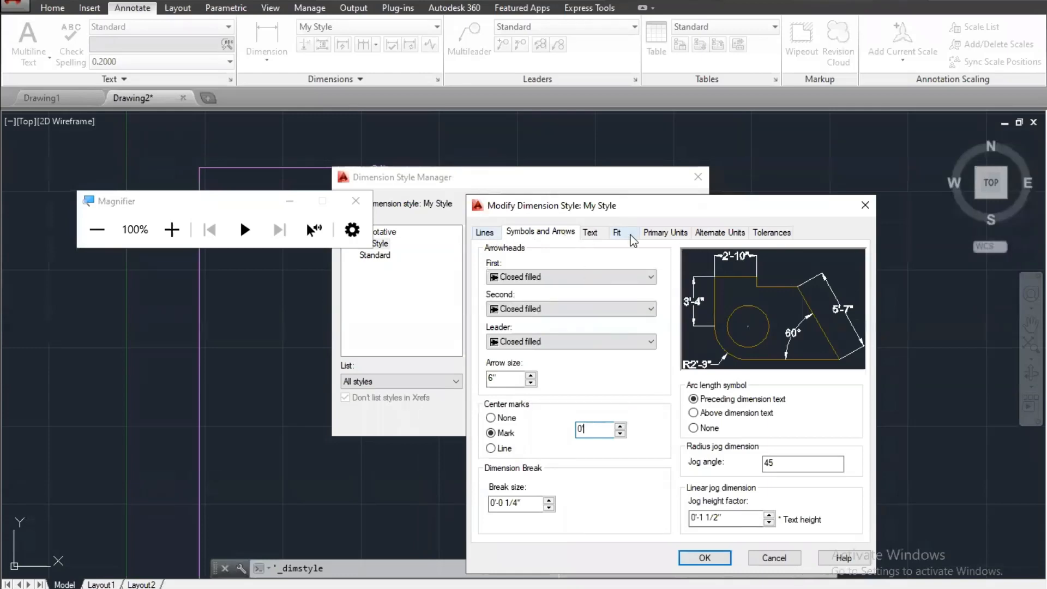
{"action": "left_click", "coordinate": [665, 233]}
{"action": "left_click", "coordinate": [591, 233]}
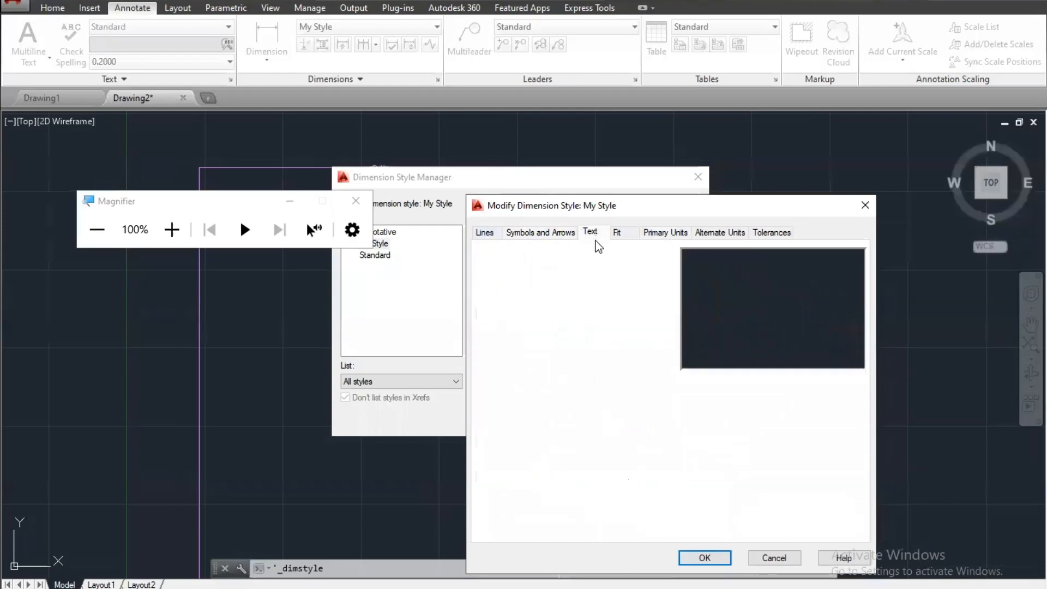
{"action": "left_click", "coordinate": [561, 236]}
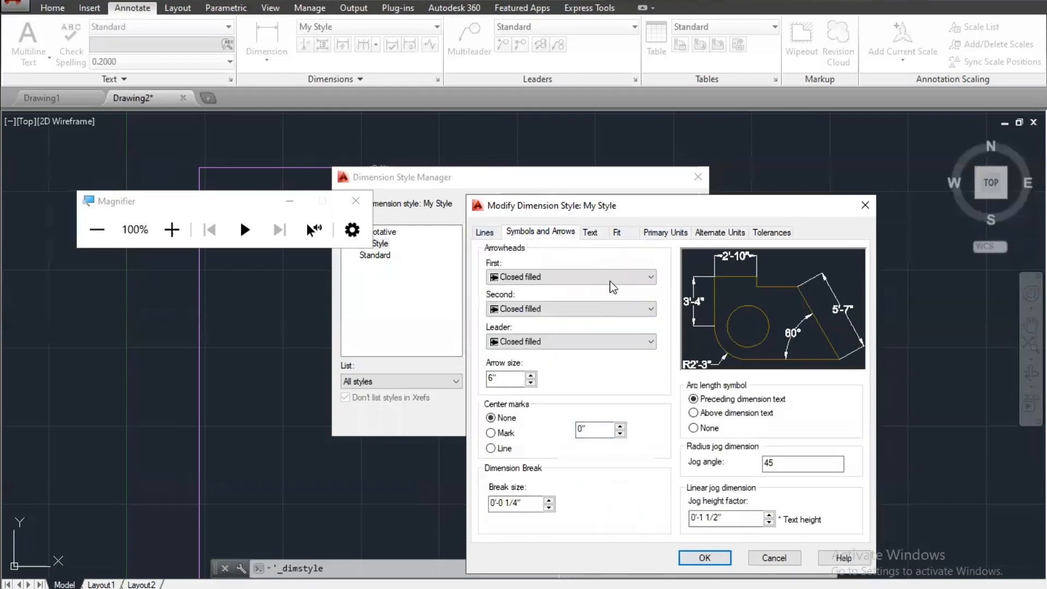
Step: Try the TRACKS linetype for My Style's dimension lines
{"action": "left_click", "coordinate": [492, 234]}
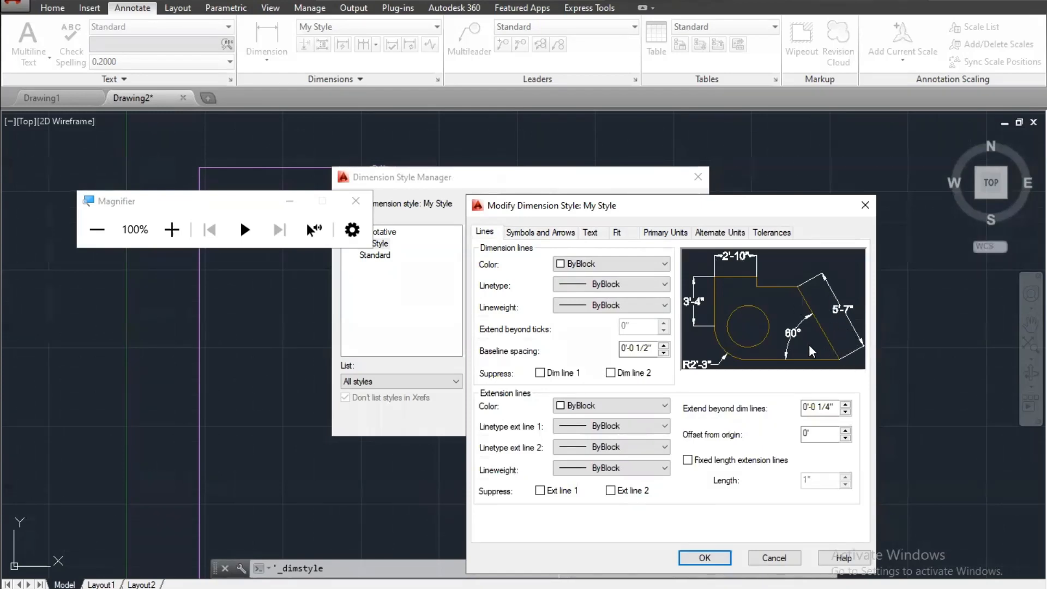
{"action": "left_click", "coordinate": [577, 285]}
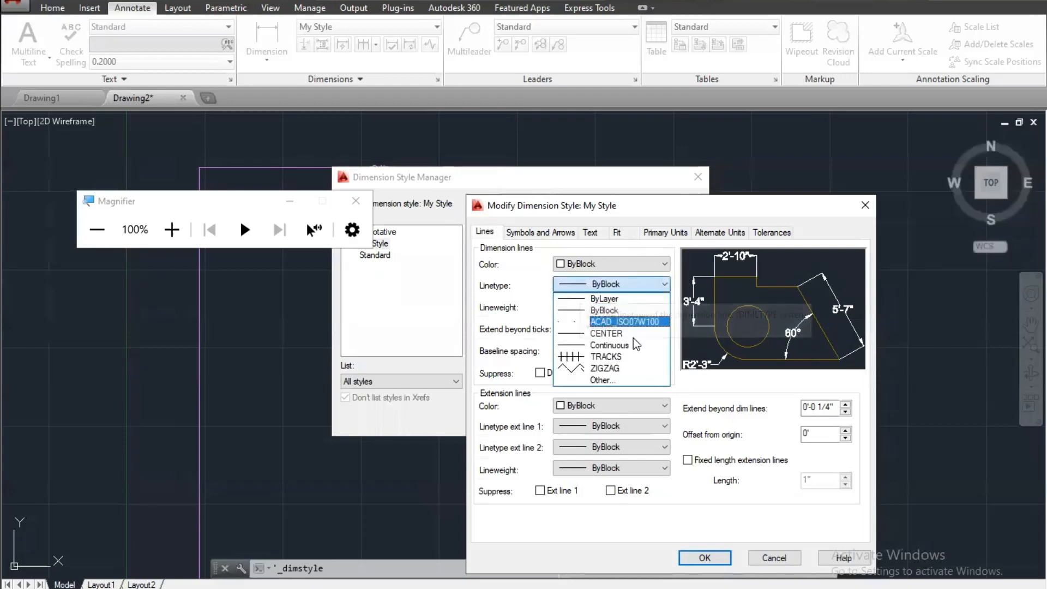
{"action": "left_click", "coordinate": [609, 357]}
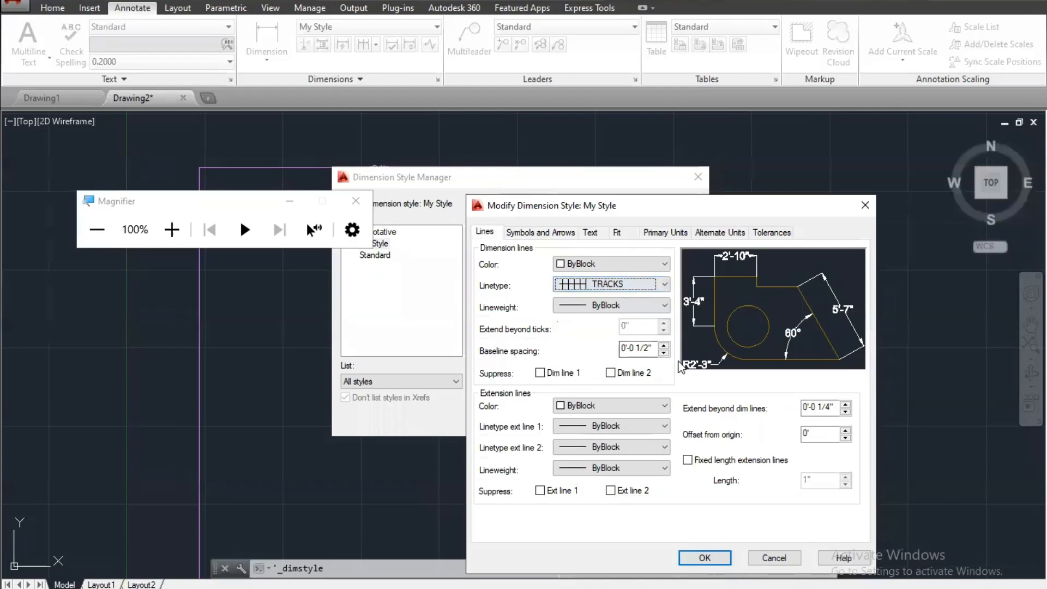
Step: Set both the linetype and the lineweight of My Style's dimension lines to ByLayer
{"action": "left_click", "coordinate": [621, 287]}
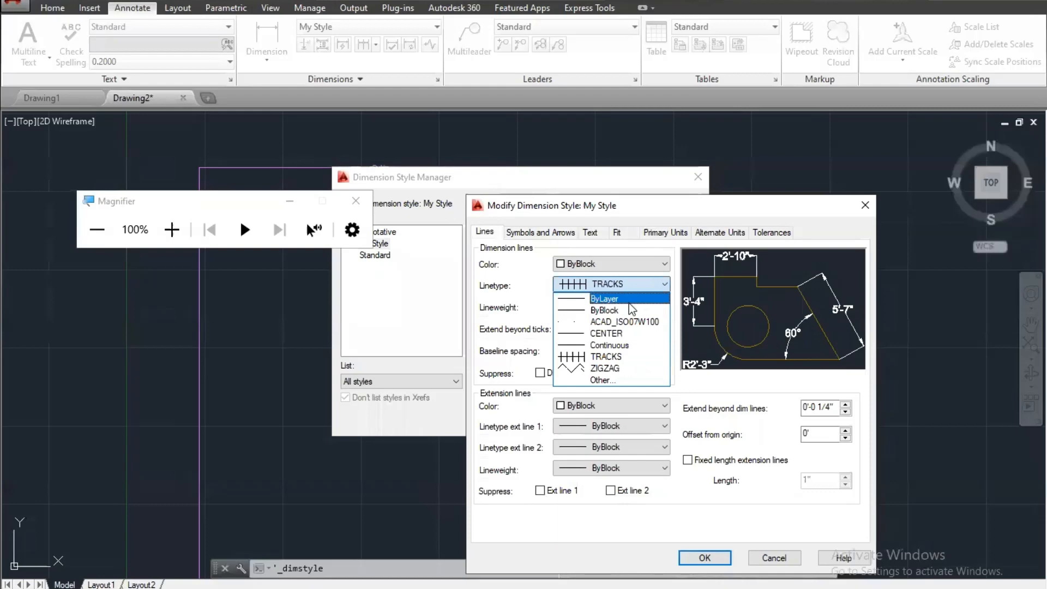
{"action": "left_click", "coordinate": [625, 299]}
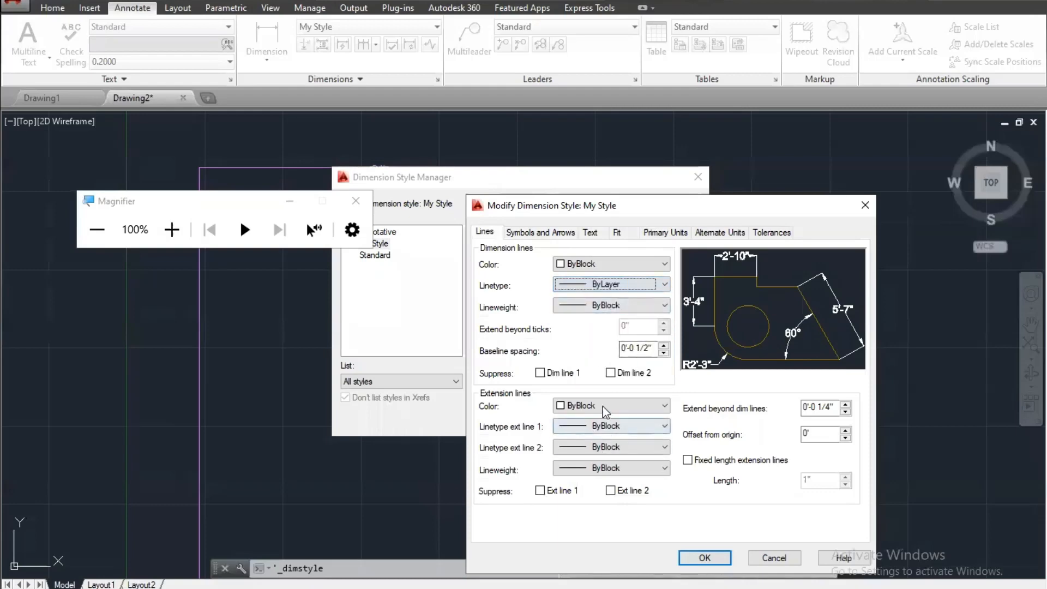
{"action": "left_click", "coordinate": [616, 286]}
{"action": "left_click", "coordinate": [611, 306]}
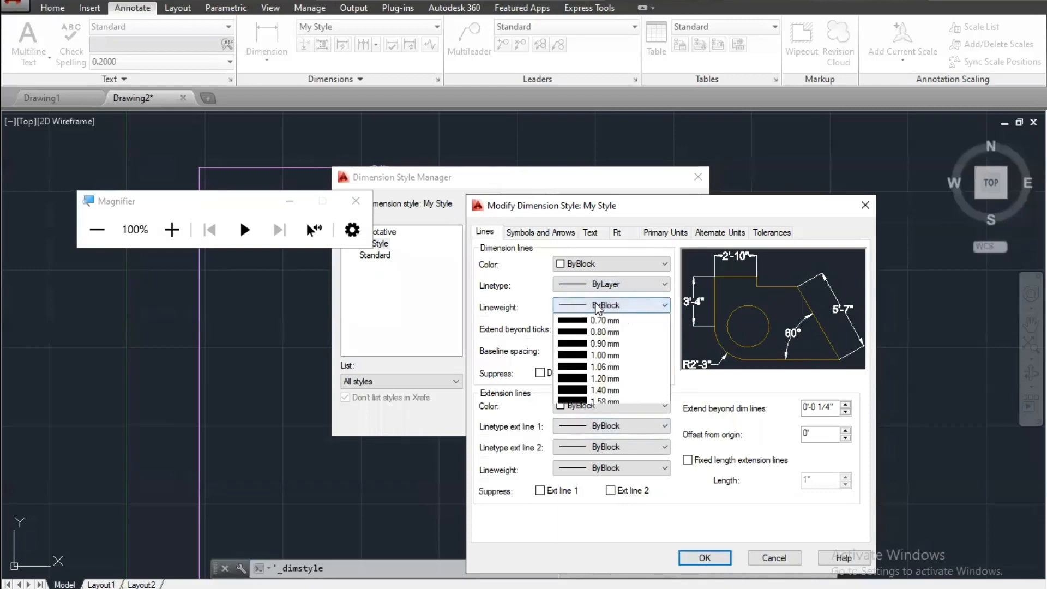
{"action": "left_click", "coordinate": [604, 328]}
Step: Set the linetypes of extension lines 1 and 2 and the extension line lineweight to ByLayer, and accept the style changes
{"action": "left_click", "coordinate": [612, 427]}
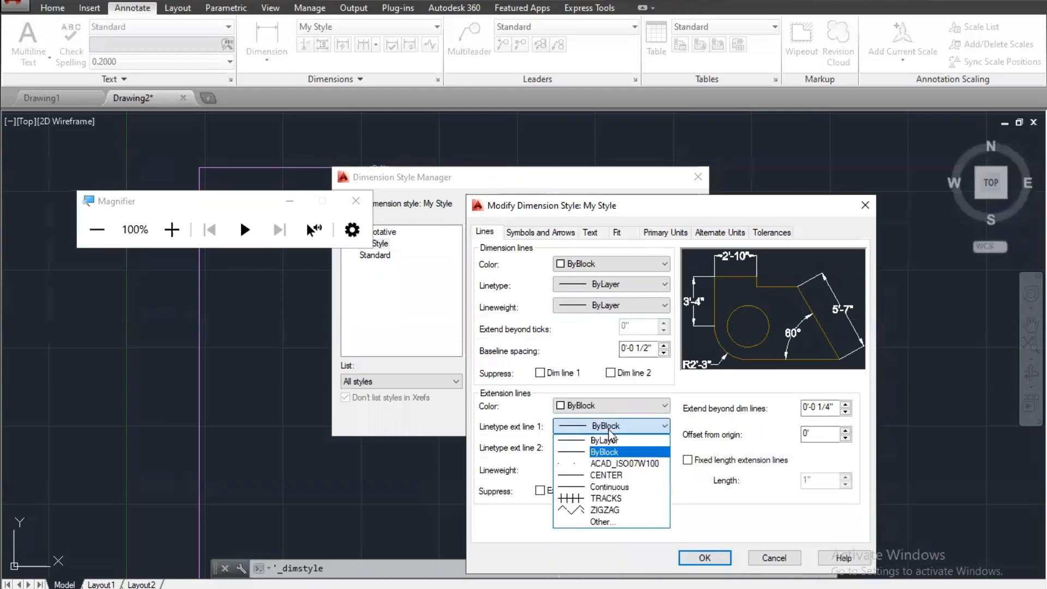
{"action": "left_click", "coordinate": [605, 447]}
{"action": "left_click", "coordinate": [606, 447]}
{"action": "left_click", "coordinate": [604, 468]}
{"action": "left_click", "coordinate": [604, 467]}
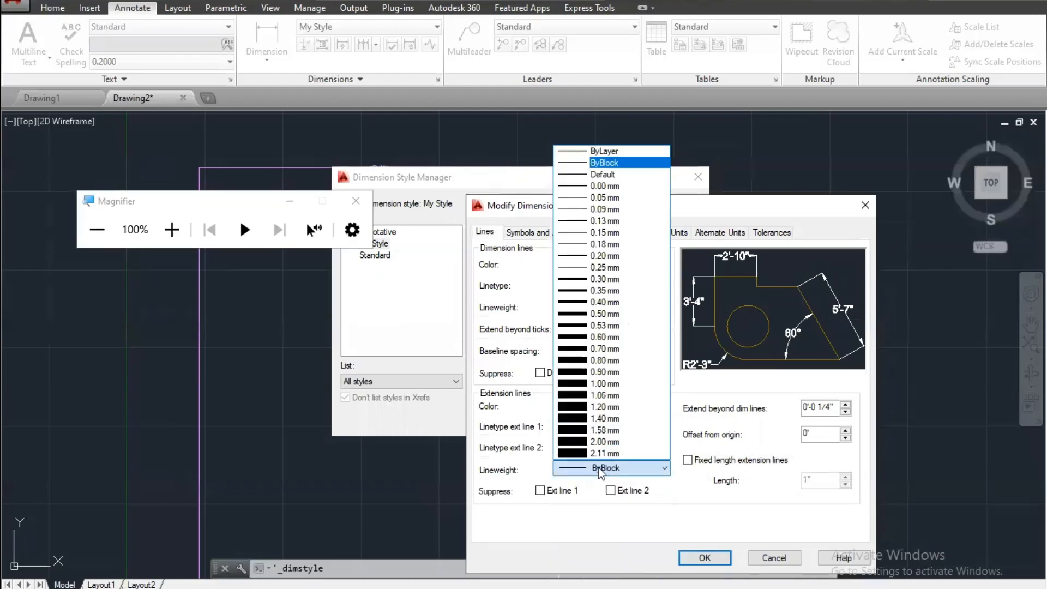
{"action": "left_click", "coordinate": [597, 147]}
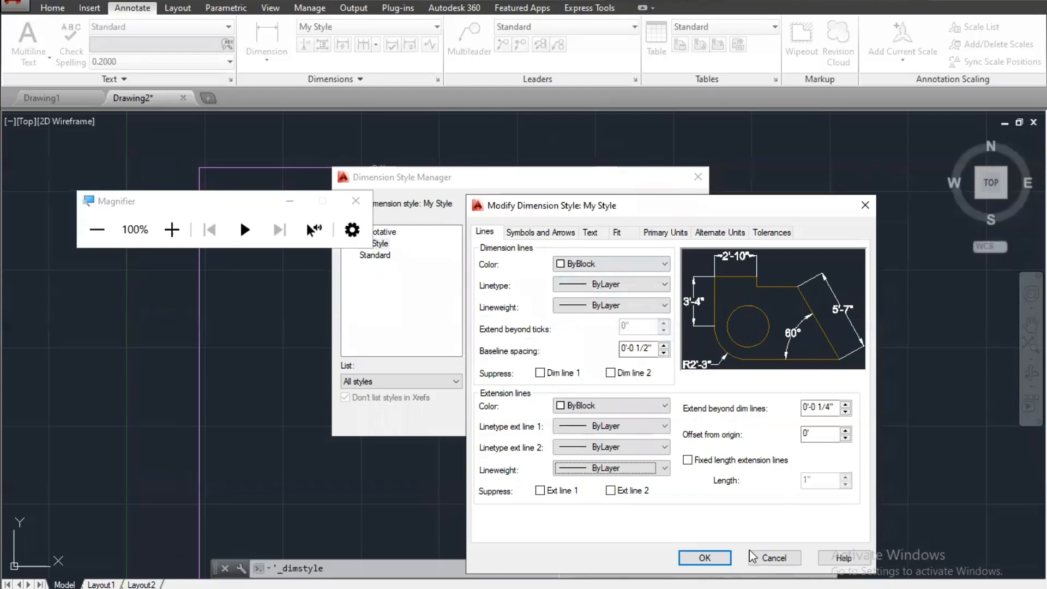
{"action": "left_click", "coordinate": [703, 557]}
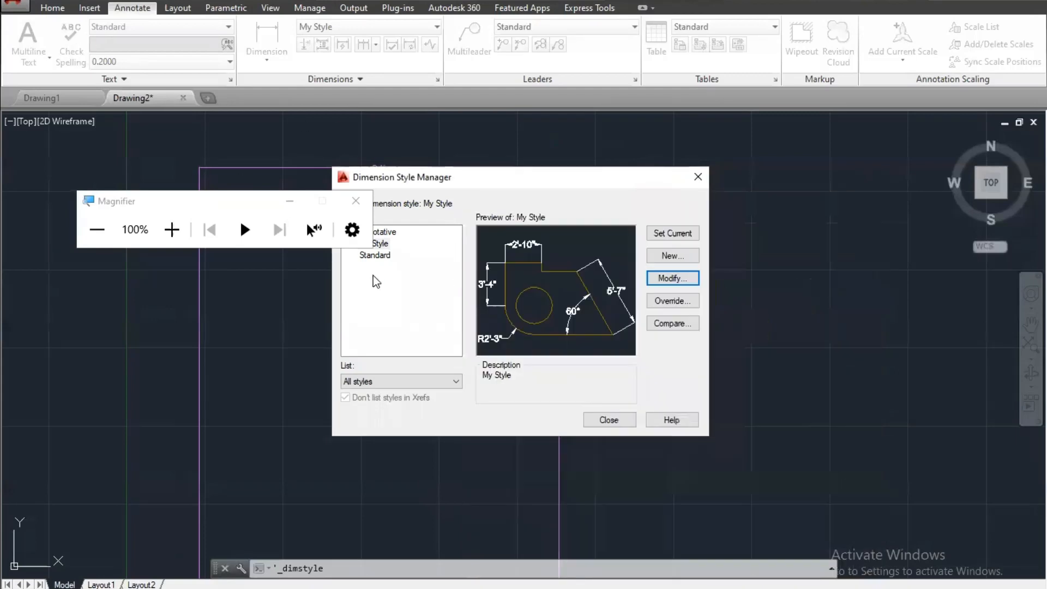
Step: Set My Style as the current dimension style and close the style manager and Magnifier
{"action": "left_click", "coordinate": [691, 235]}
{"action": "left_click", "coordinate": [608, 420]}
{"action": "middle_click_drag", "start_coordinate": [519, 370], "coordinate": [624, 390]}
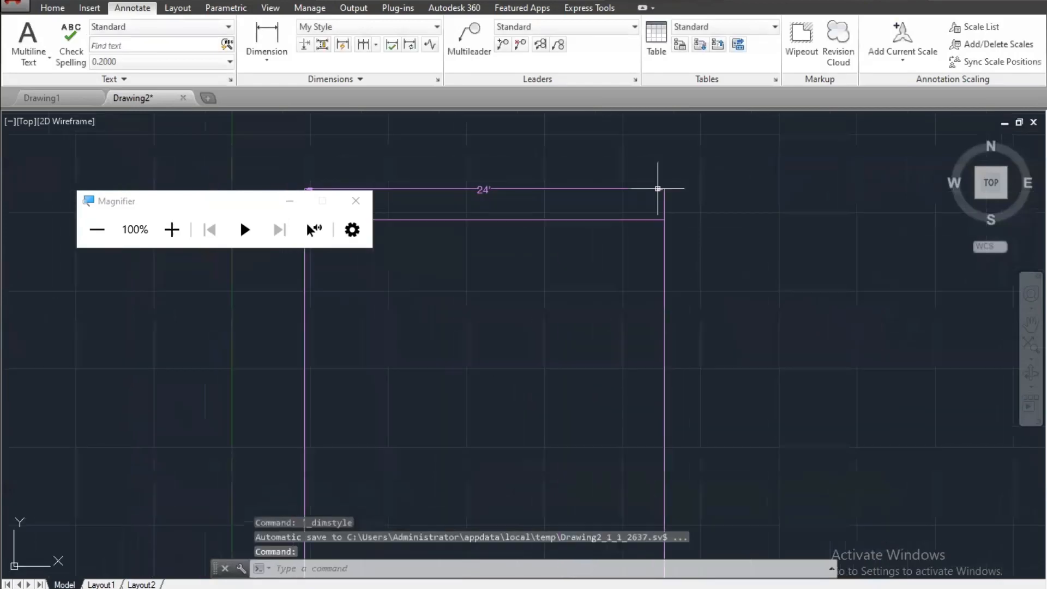
{"action": "left_click", "coordinate": [355, 201]}
Step: Make Dimensions the current layer
{"action": "left_click", "coordinate": [53, 8]}
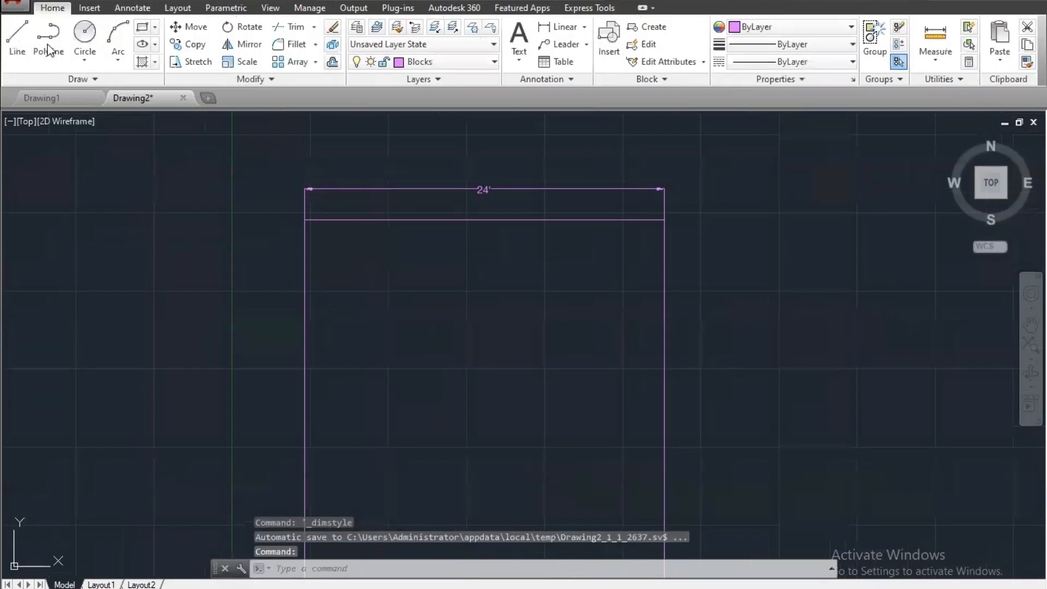
{"action": "left_click", "coordinate": [412, 62]}
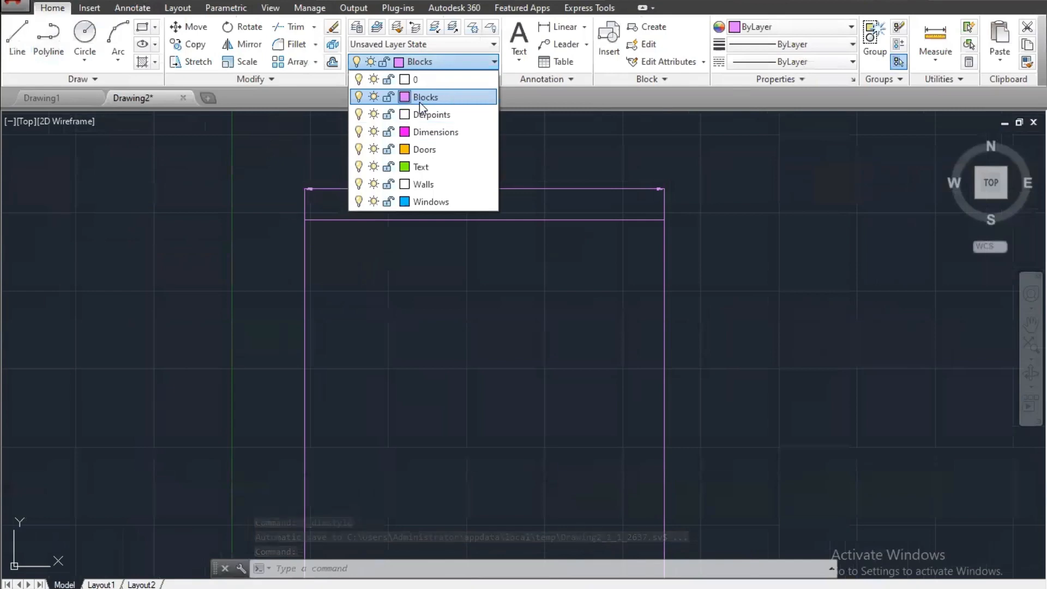
{"action": "left_click", "coordinate": [450, 134]}
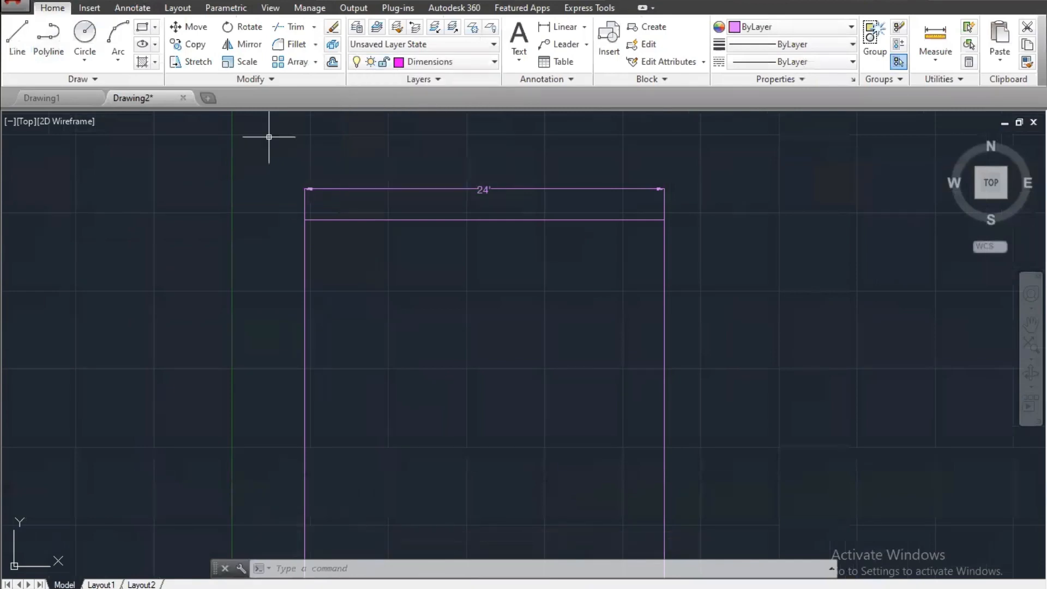
Step: Delete the linear dimension above the large rectangle's top edge
{"action": "left_click", "coordinate": [460, 158]}
{"action": "left_click", "coordinate": [428, 197]}
{"action": "key", "text": "Delete"}
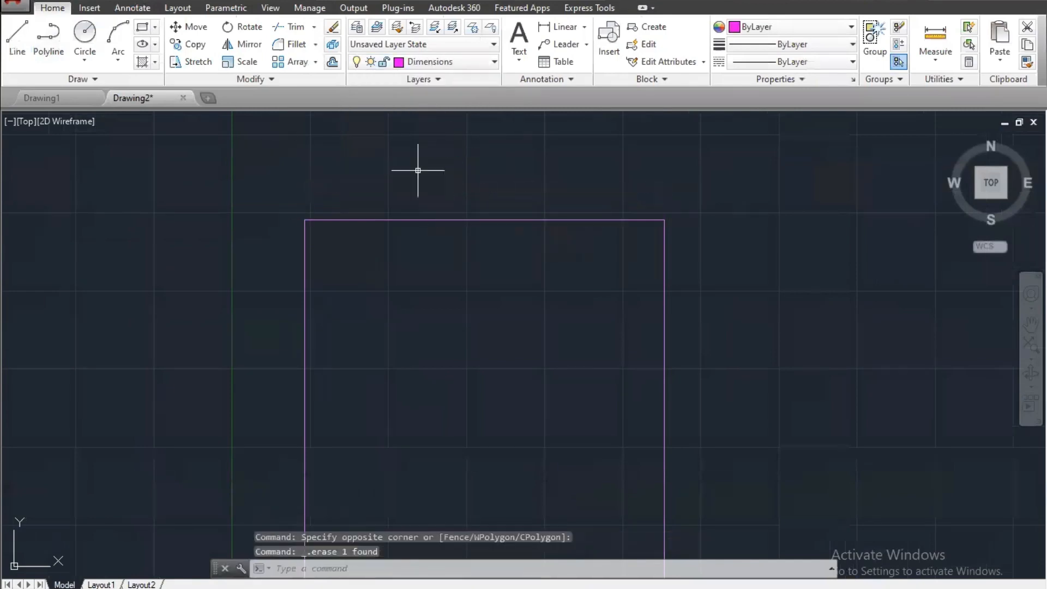
Step: Add a linear dimension on the Dimensions layer between the large rectangle's upper corners, placed slightly above the top edge
{"action": "left_click", "coordinate": [562, 33]}
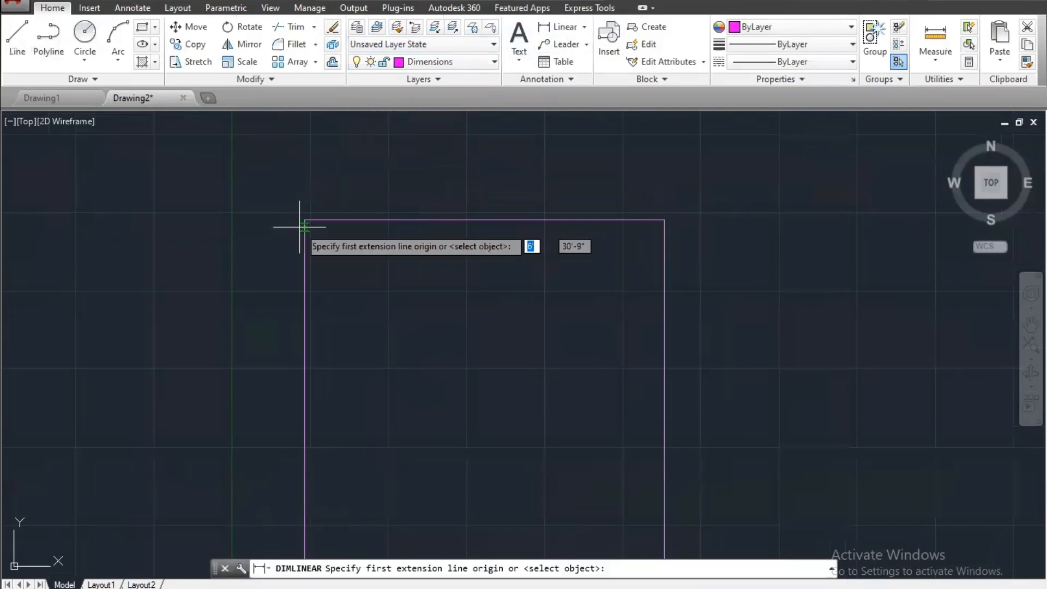
{"action": "left_click", "coordinate": [305, 220]}
{"action": "left_click", "coordinate": [665, 220]}
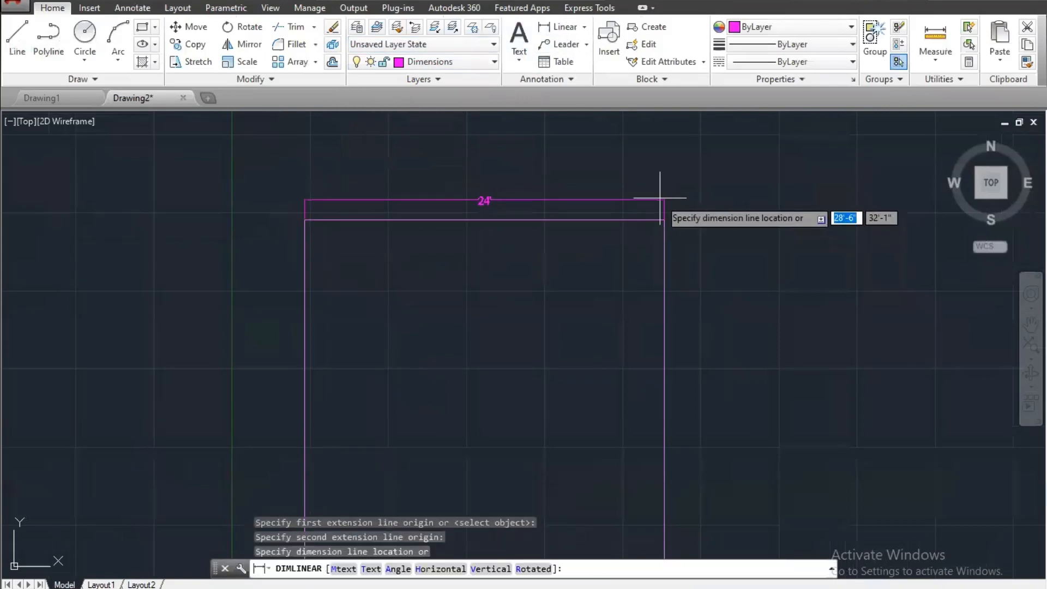
{"action": "left_click", "coordinate": [663, 189]}
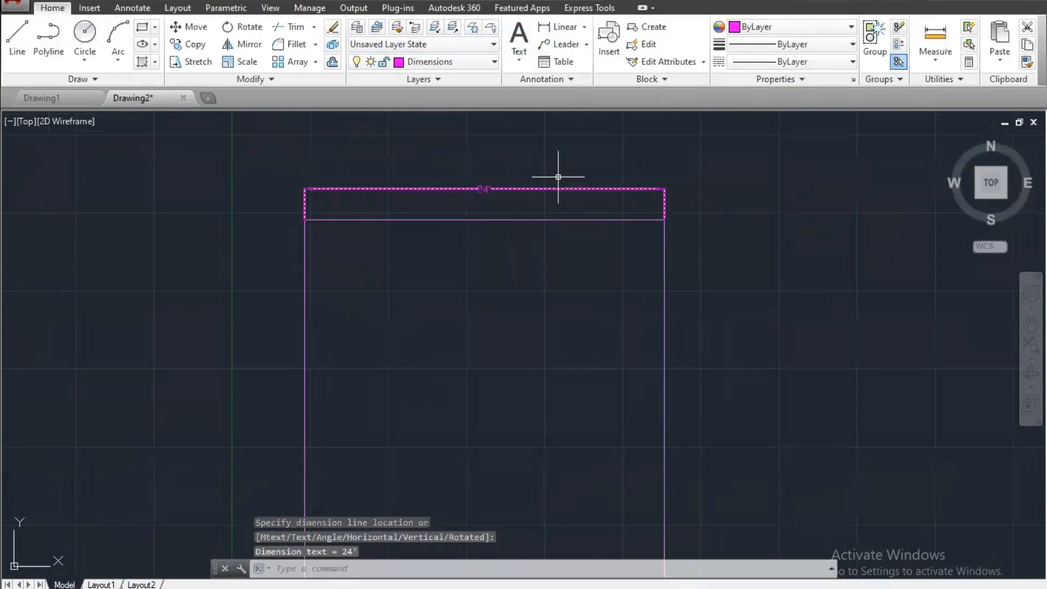
Step: Make Doors the current layer and place a horizontal linear dimension about 19'-8" long inside the large rectangle near its top edge
{"action": "left_click", "coordinate": [452, 62]}
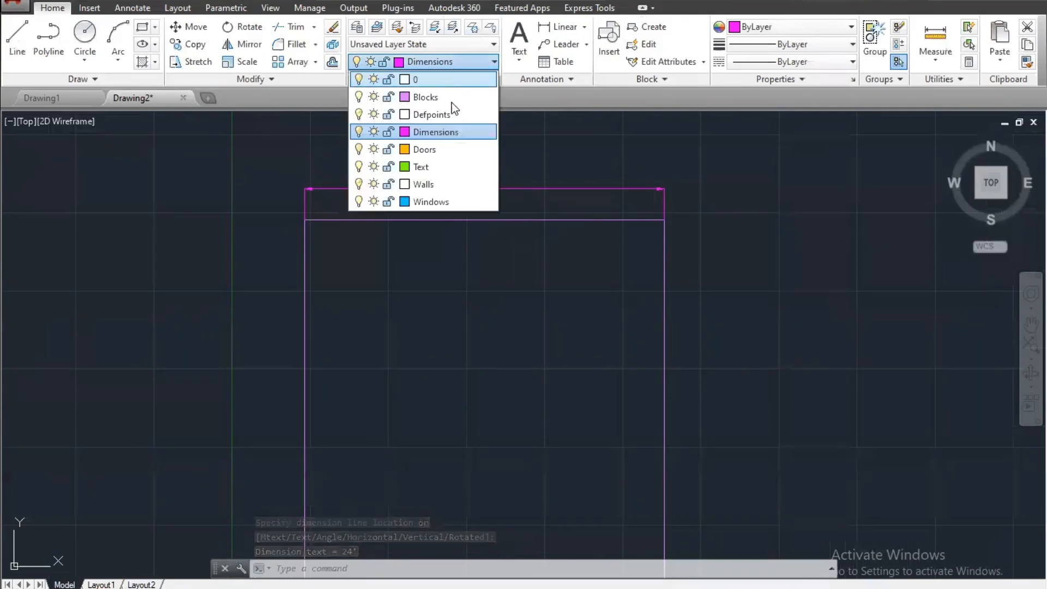
{"action": "left_click", "coordinate": [443, 152]}
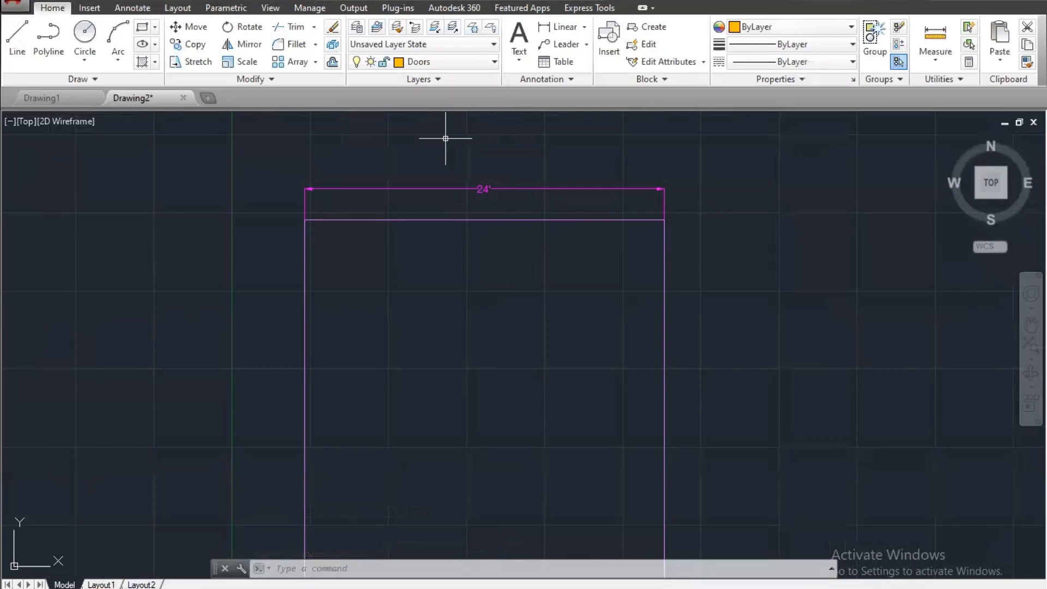
{"action": "left_click", "coordinate": [558, 27]}
{"action": "left_click", "coordinate": [312, 259]}
{"action": "left_click", "coordinate": [609, 261]}
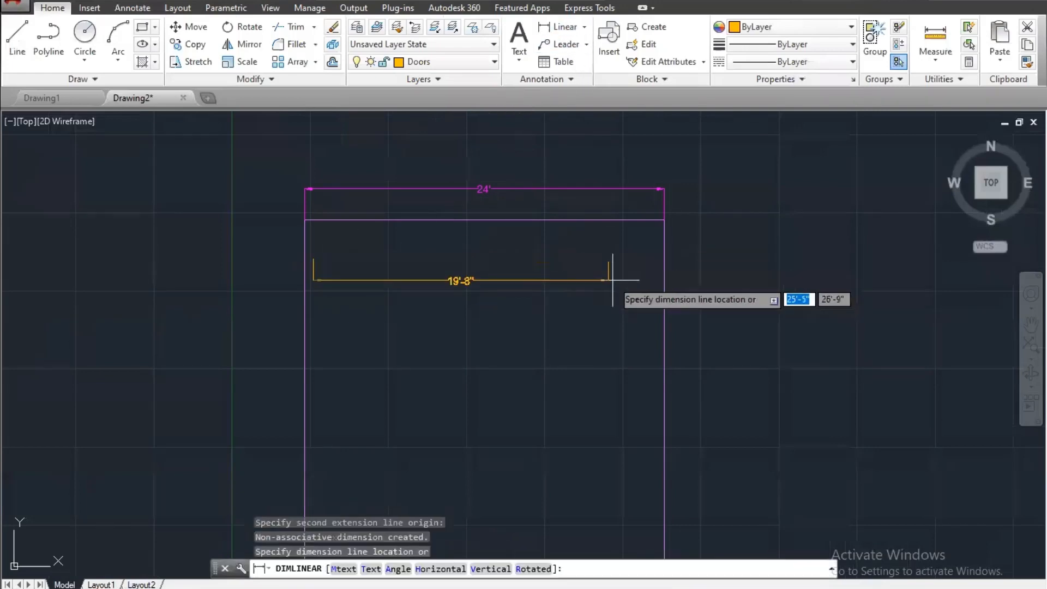
{"action": "left_click", "coordinate": [611, 289]}
Step: Delete the linear dimension inside the large rectangle and the one above its top edge
{"action": "left_click", "coordinate": [640, 289]}
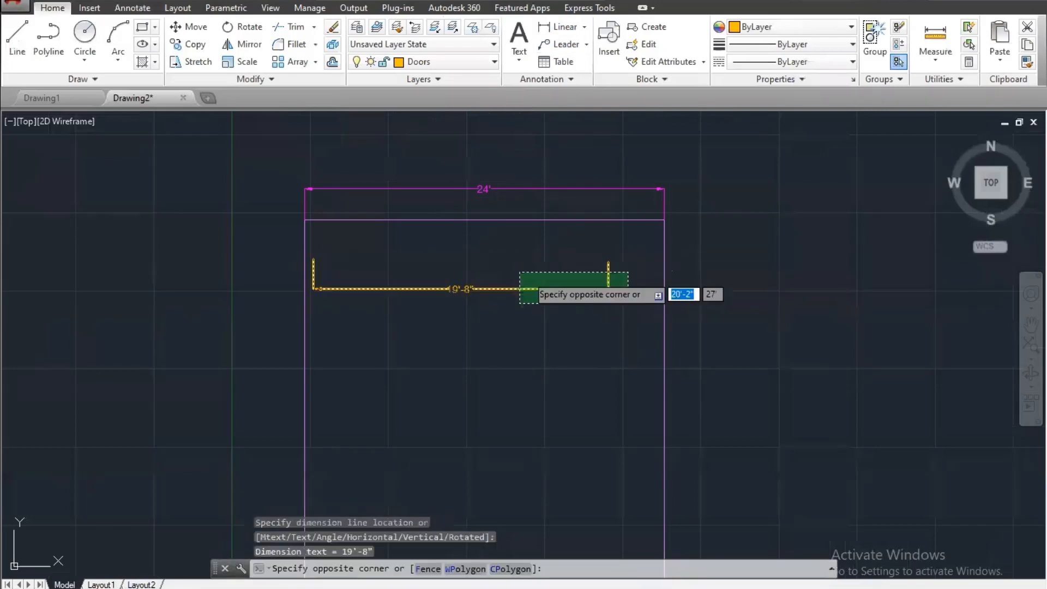
{"action": "left_click", "coordinate": [471, 276]}
{"action": "key", "text": "Delete"}
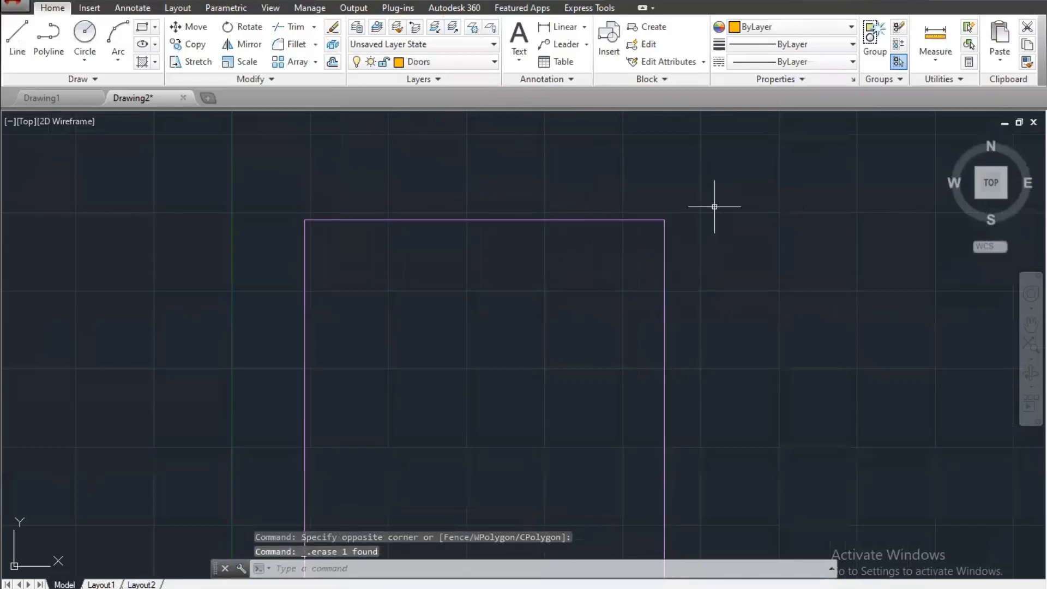
{"action": "scroll", "coordinate": [687, 227], "scroll_direction": "down", "scroll_amount": 2}
{"action": "middle_click_drag", "start_coordinate": [687, 227], "coordinate": [671, 204]}
{"action": "left_click", "coordinate": [672, 206]}
{"action": "left_click", "coordinate": [545, 240]}
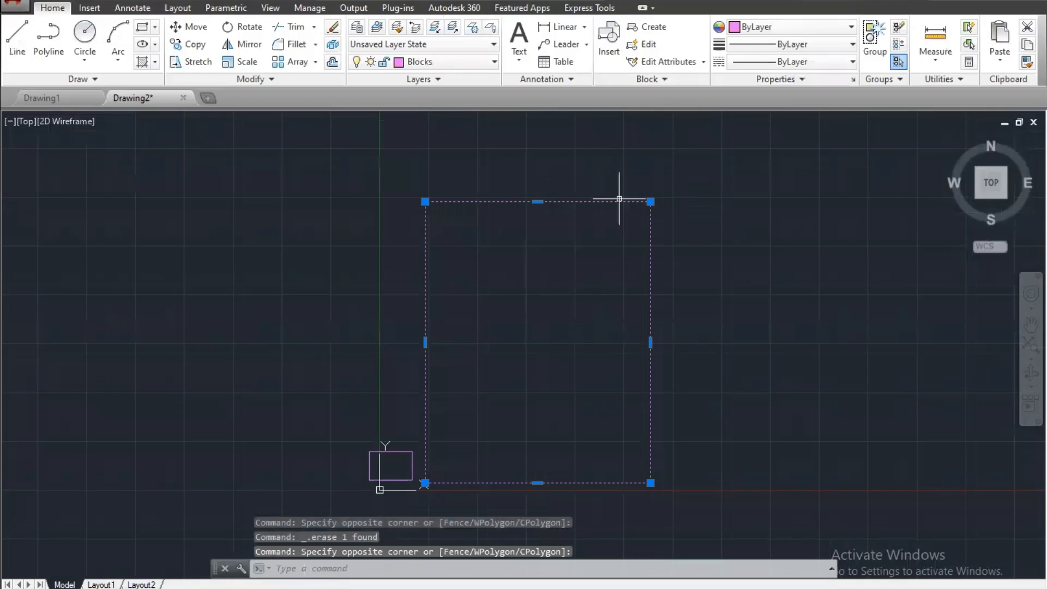
{"action": "left_click", "coordinate": [480, 64]}
{"action": "left_click", "coordinate": [454, 183]}
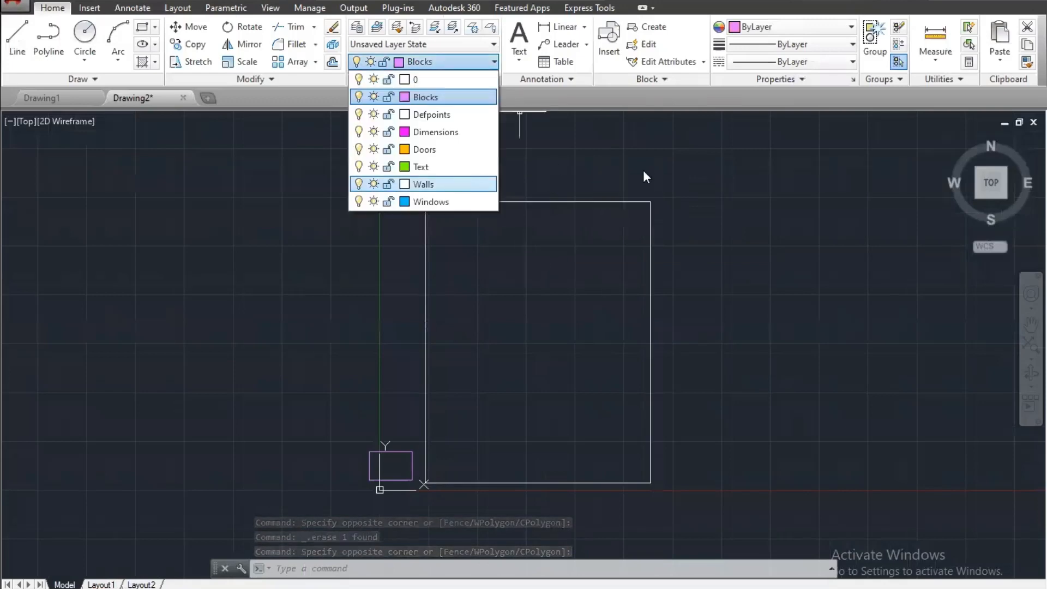
{"action": "key", "text": "Escape"}
Step: Select the large rectangle, then switch to Notepad and add a new line reading Property with p-space beside it
{"action": "left_click", "coordinate": [542, 177]}
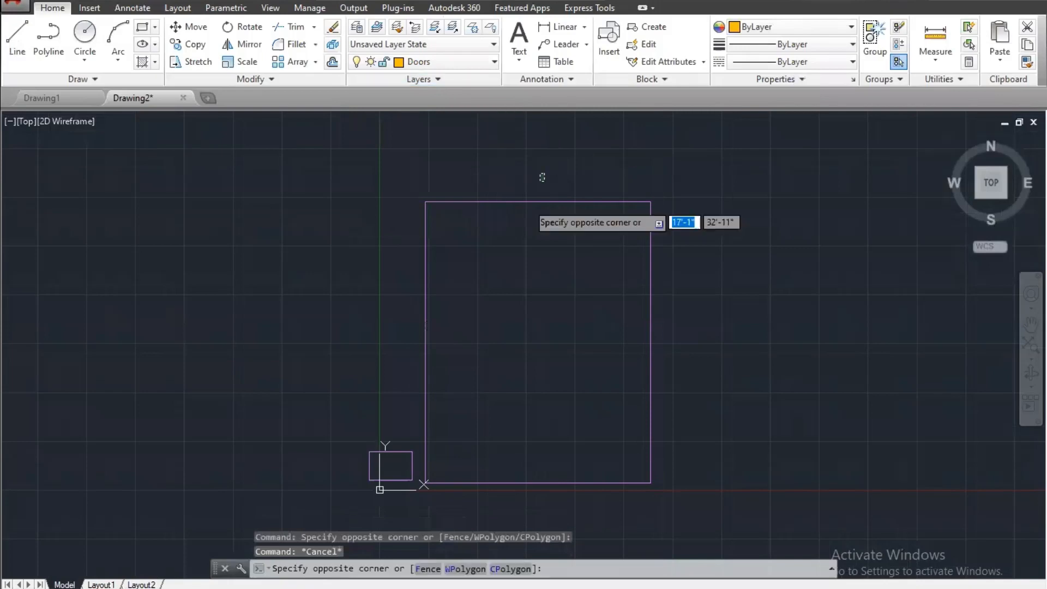
{"action": "left_click", "coordinate": [496, 216]}
{"action": "left_click", "coordinate": [281, 587]}
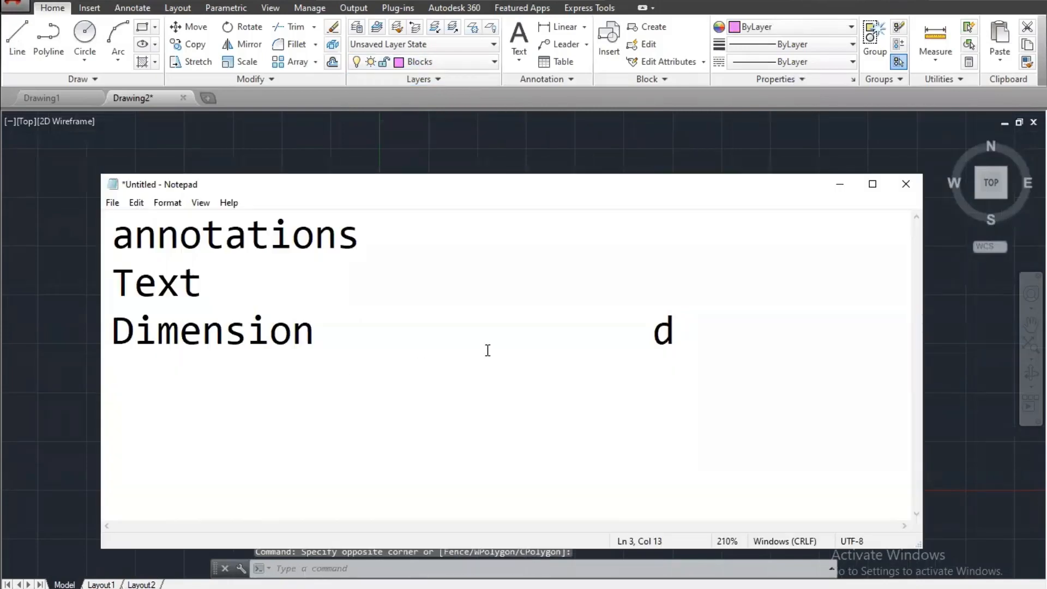
{"action": "type", "text": "Prop"}
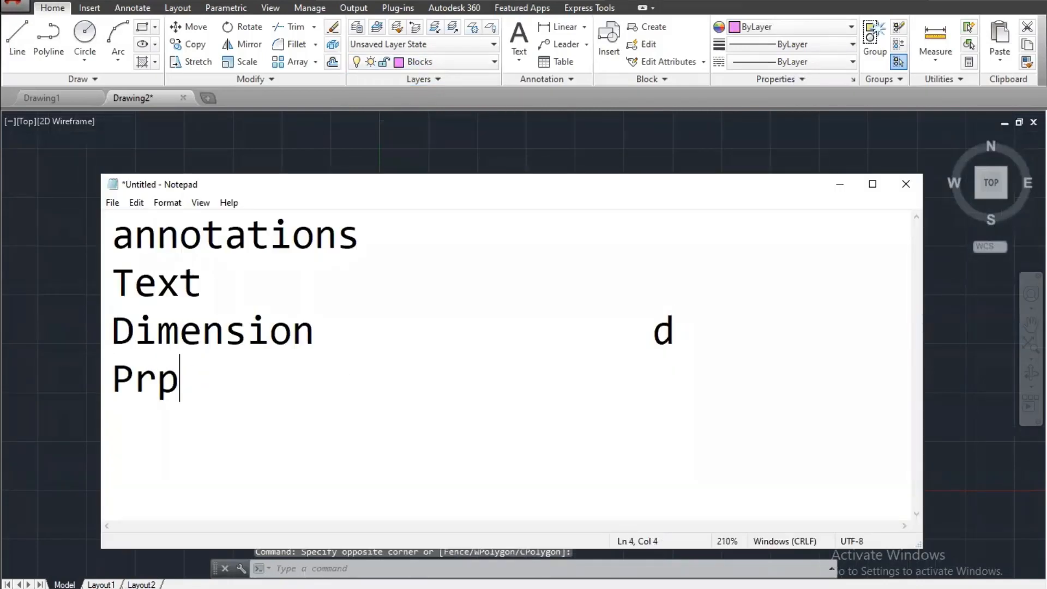
{"action": "key", "text": "BackSpace"}
{"action": "type", "text": "operty"}
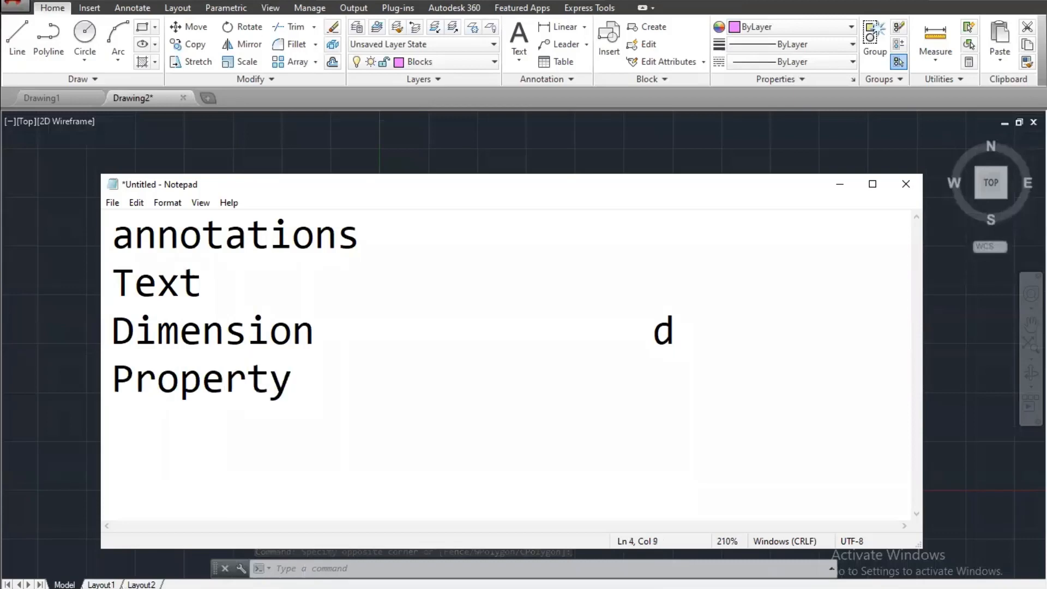
{"action": "key", "text": "Tab"}
{"action": "type", "text": "p"}
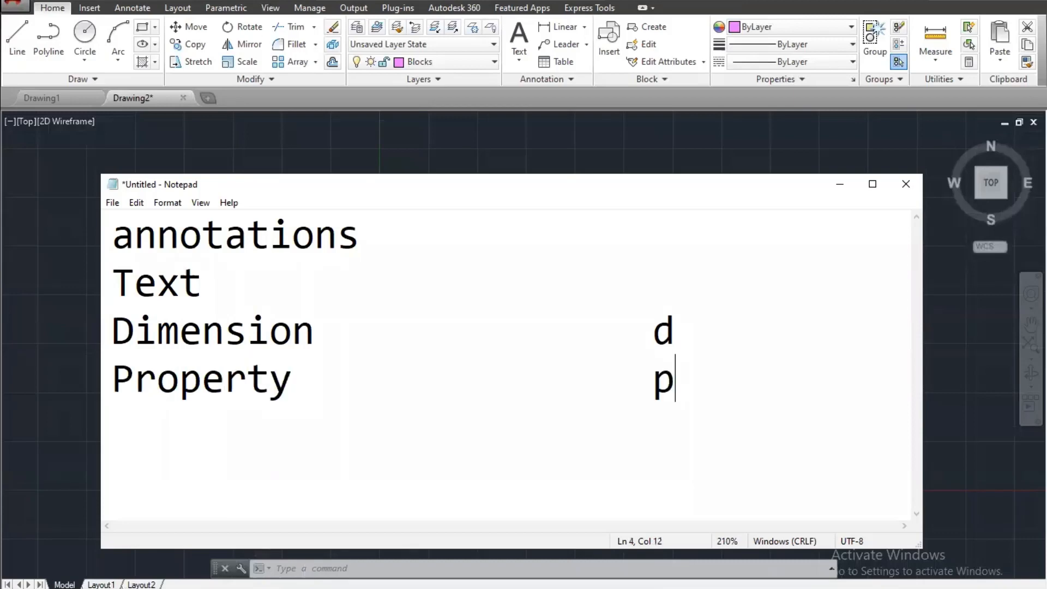
{"action": "type", "text": "-space"}
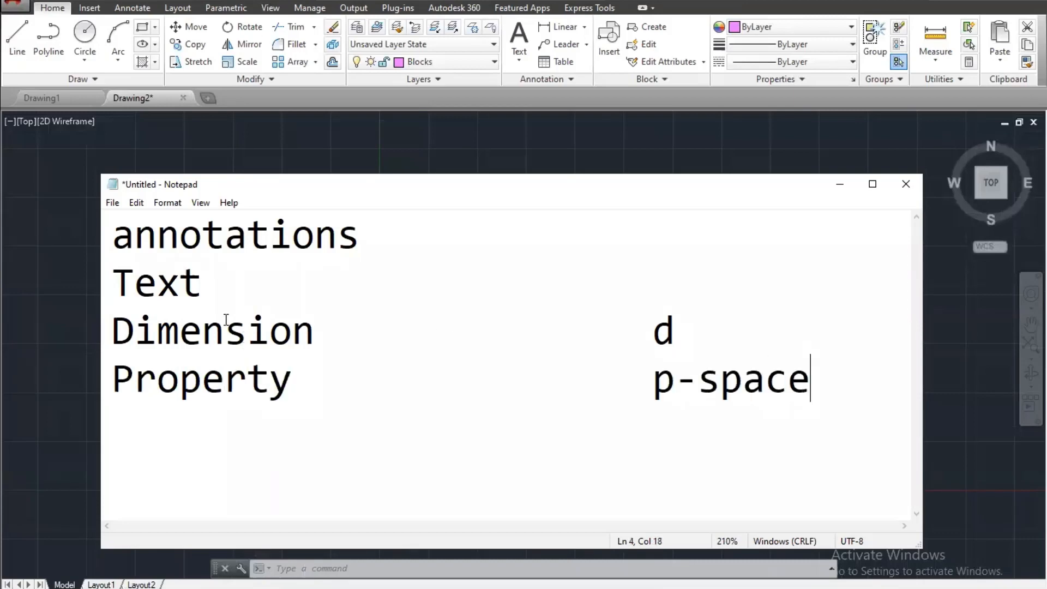
Step: Return to the AutoCAD drawing and change the selected large rectangle's layer to Walls in its properties, leaving it deselected
{"action": "left_click", "coordinate": [57, 303]}
{"action": "type", "text": "p"}
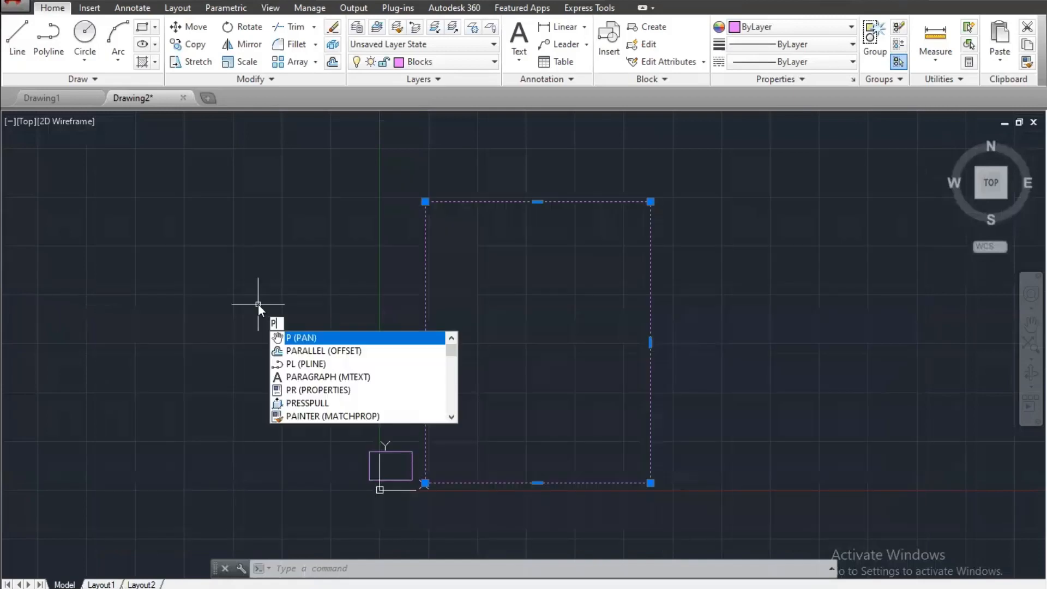
{"action": "type", "text": "r"}
{"action": "key", "text": "space"}
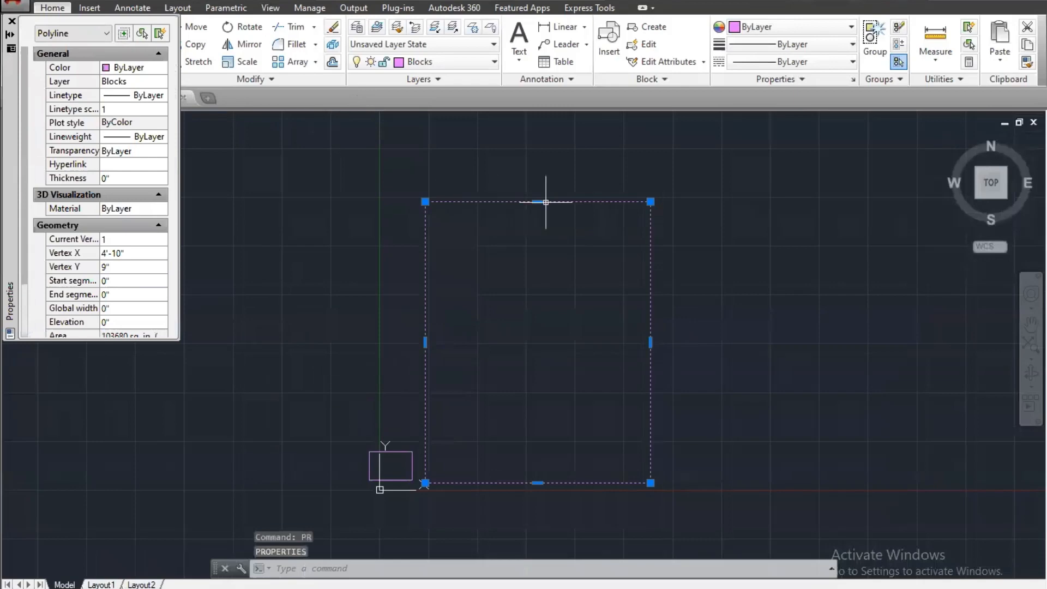
{"action": "left_click", "coordinate": [129, 85]}
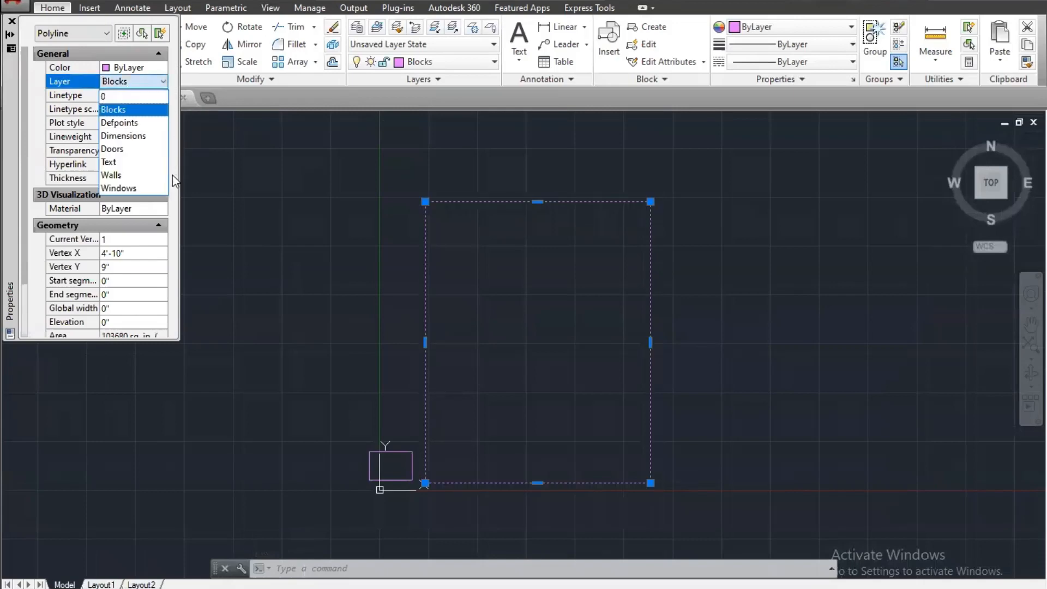
{"action": "left_click", "coordinate": [133, 175]}
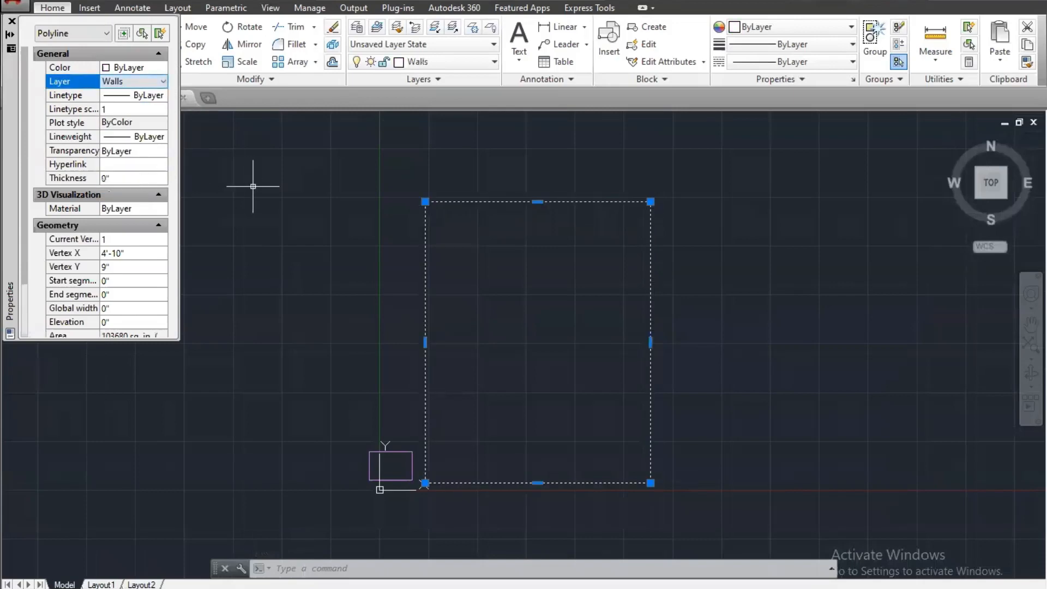
{"action": "left_click", "coordinate": [11, 22]}
{"action": "key", "text": "Escape"}
{"action": "middle_click_drag", "start_coordinate": [647, 171], "coordinate": [652, 163]}
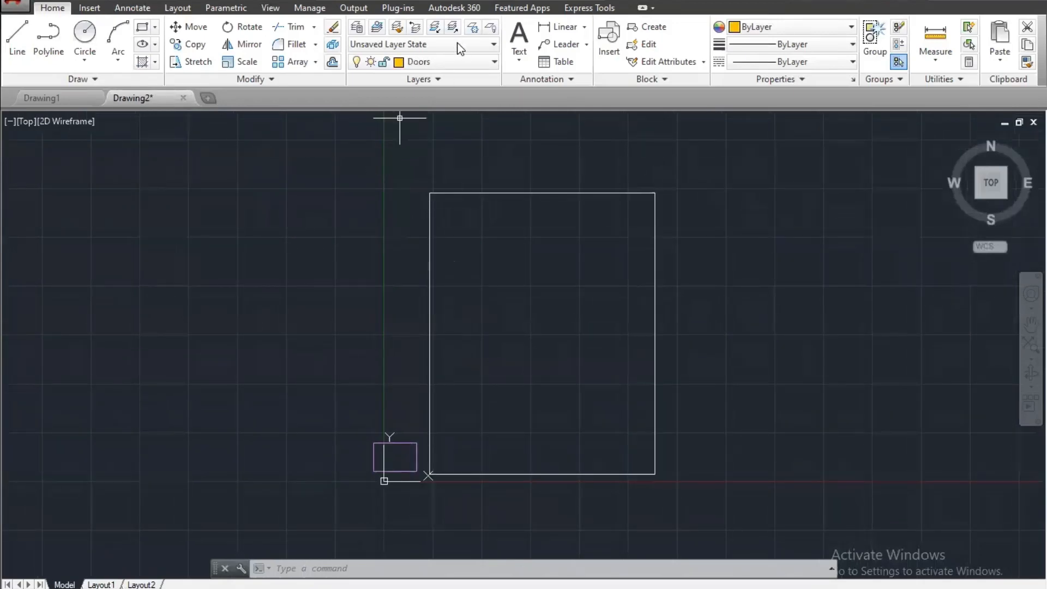
{"action": "left_click", "coordinate": [438, 63]}
{"action": "middle_click_drag", "start_coordinate": [537, 177], "coordinate": [487, 185]}
{"action": "scroll", "coordinate": [522, 223], "scroll_direction": "up", "scroll_amount": 2}
{"action": "scroll", "coordinate": [512, 164], "scroll_direction": "down", "scroll_amount": 2}
{"action": "key", "text": "Escape"}
{"action": "key", "text": "Escape"}
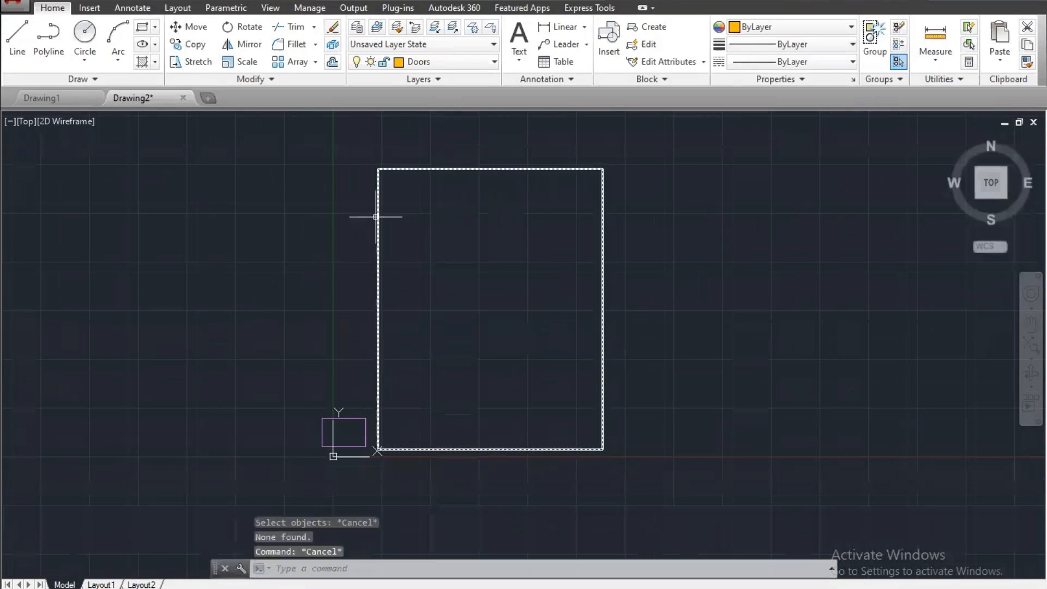
{"action": "left_click", "coordinate": [48, 103]}
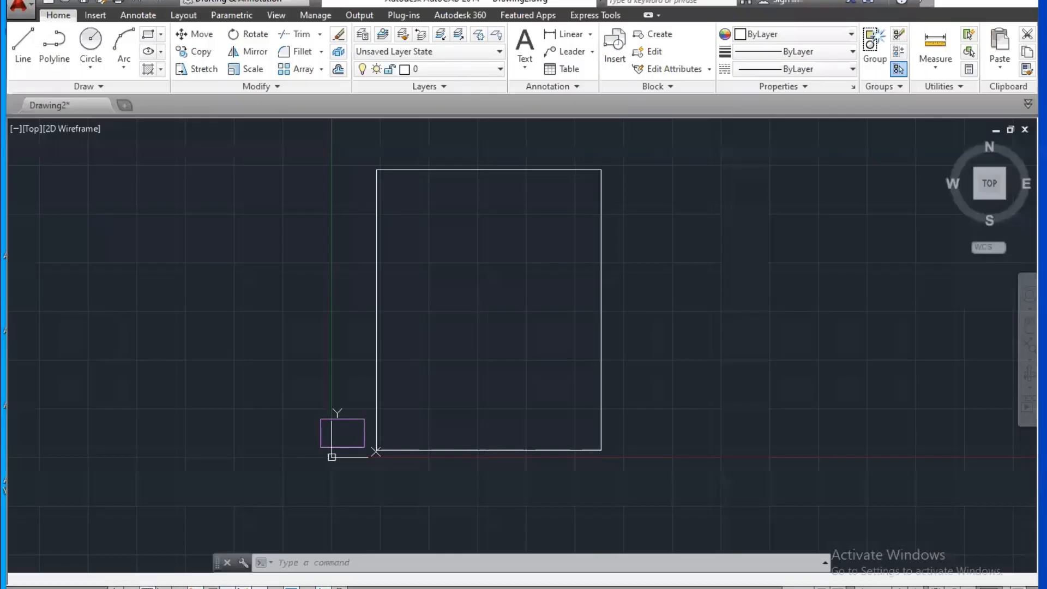
Step: Explode the large rectangle into separate lines
{"action": "type", "text": "x"}
{"action": "key", "text": "Return"}
{"action": "left_click", "coordinate": [575, 168]}
{"action": "key", "text": "Return"}
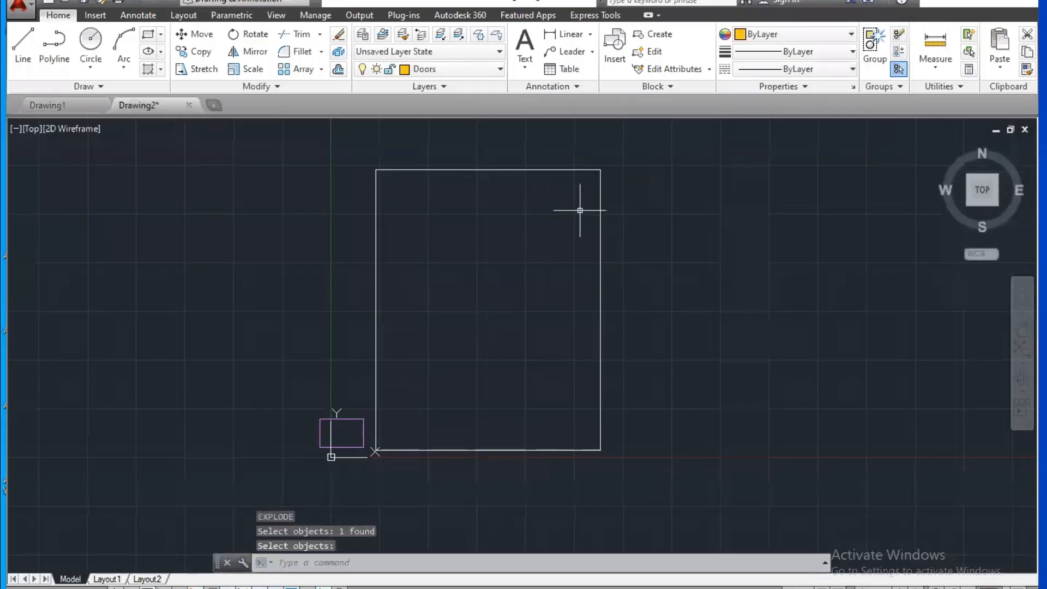
Step: Offset all four sides of the large rectangle inward by 6" to form the outer walls
{"action": "type", "text": "o"}
{"action": "key", "text": "Return"}
{"action": "type", "text": "6"}
{"action": "key", "text": "Return"}
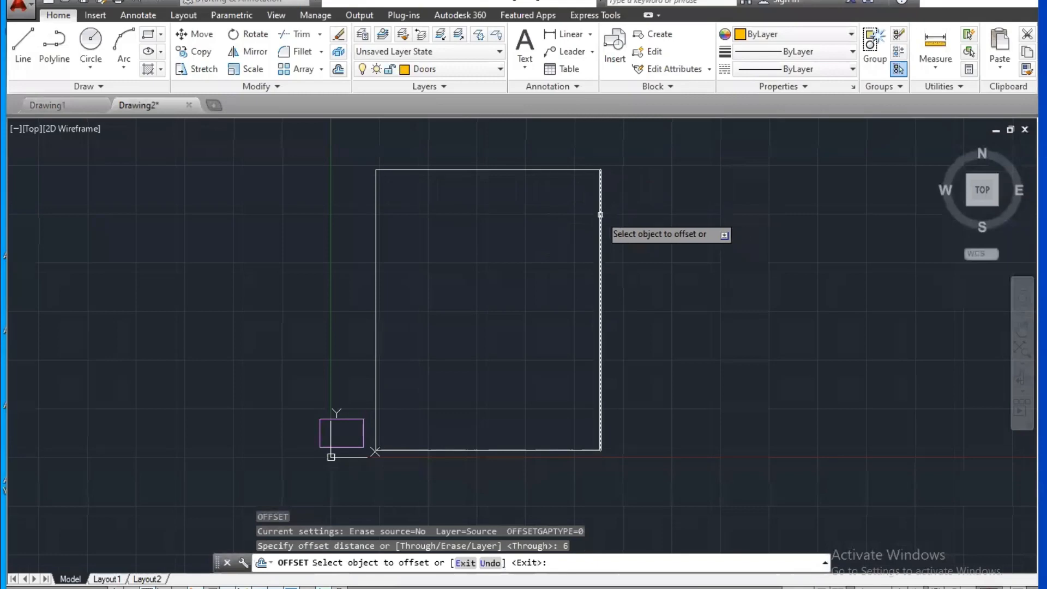
{"action": "left_click", "coordinate": [600, 215]}
{"action": "left_click", "coordinate": [567, 232]}
{"action": "left_click", "coordinate": [508, 171]}
{"action": "left_click", "coordinate": [489, 205]}
{"action": "left_click", "coordinate": [376, 208]}
{"action": "left_click", "coordinate": [416, 219]}
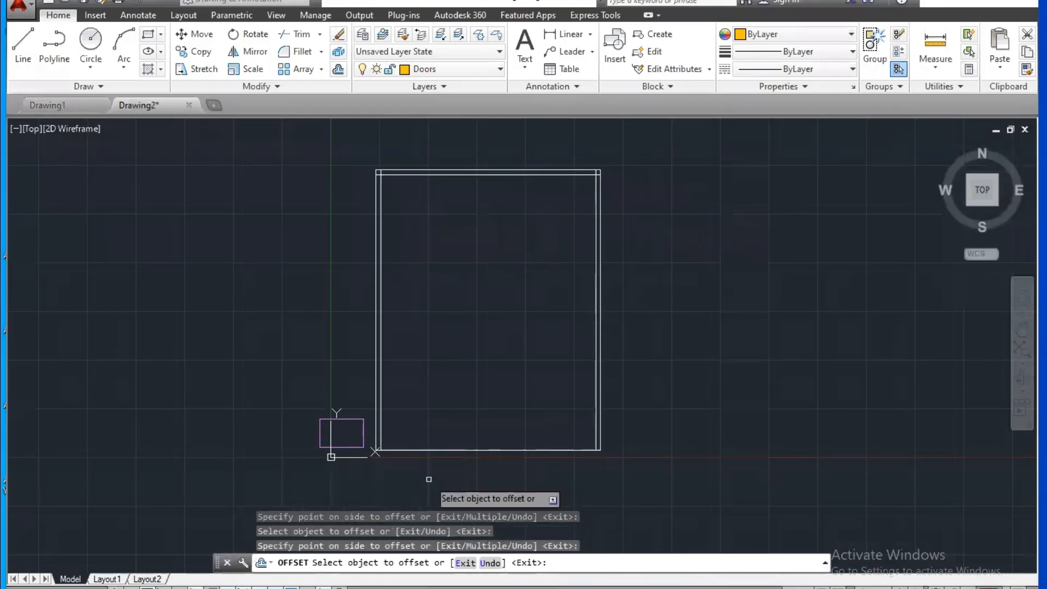
{"action": "left_click", "coordinate": [438, 448]}
{"action": "left_click", "coordinate": [415, 443]}
{"action": "left_click", "coordinate": [413, 449]}
{"action": "left_click", "coordinate": [420, 382]}
{"action": "key", "text": "Escape"}
{"action": "key", "text": "Escape"}
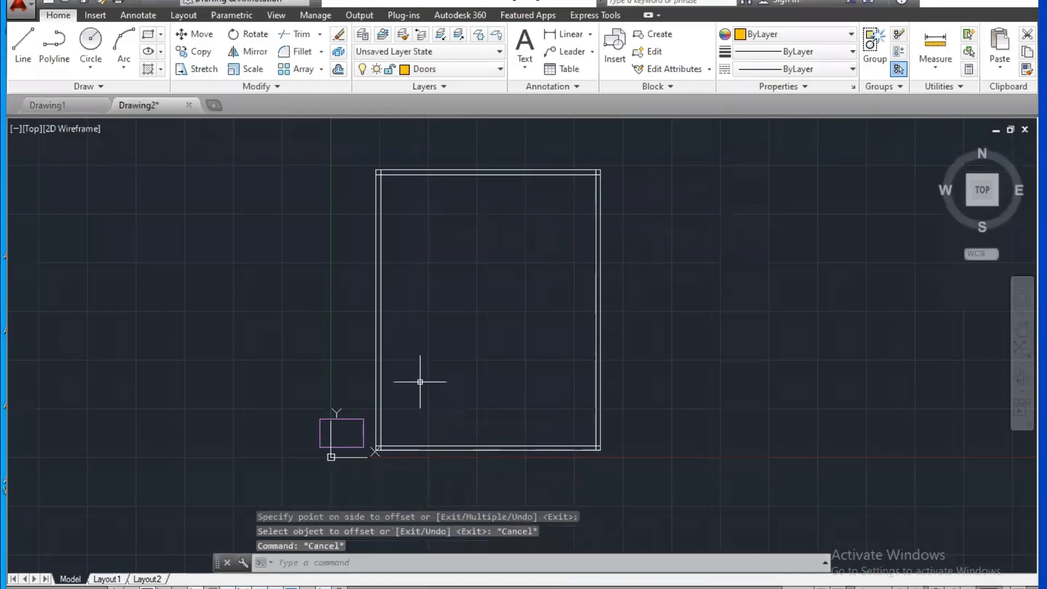
Step: Offset the inner line of the top wall downward by 10' to start a horizontal partition
{"action": "type", "text": "o"}
{"action": "key", "text": "Return"}
{"action": "type", "text": "10'"}
{"action": "key", "text": "Return"}
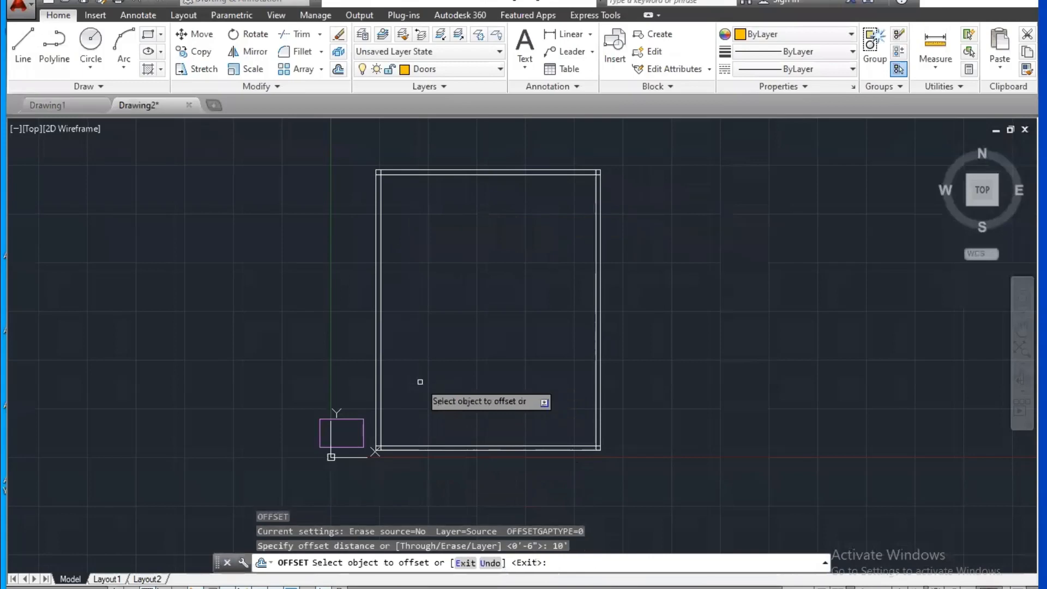
{"action": "left_click", "coordinate": [443, 173]}
{"action": "left_click", "coordinate": [442, 251]}
{"action": "key", "text": "Escape"}
{"action": "key", "text": "Escape"}
Step: Offset the single horizontal partition line downward by 6" to give the partition its thickness
{"action": "type", "text": "o"}
{"action": "key", "text": "Return"}
{"action": "key", "text": "Return"}
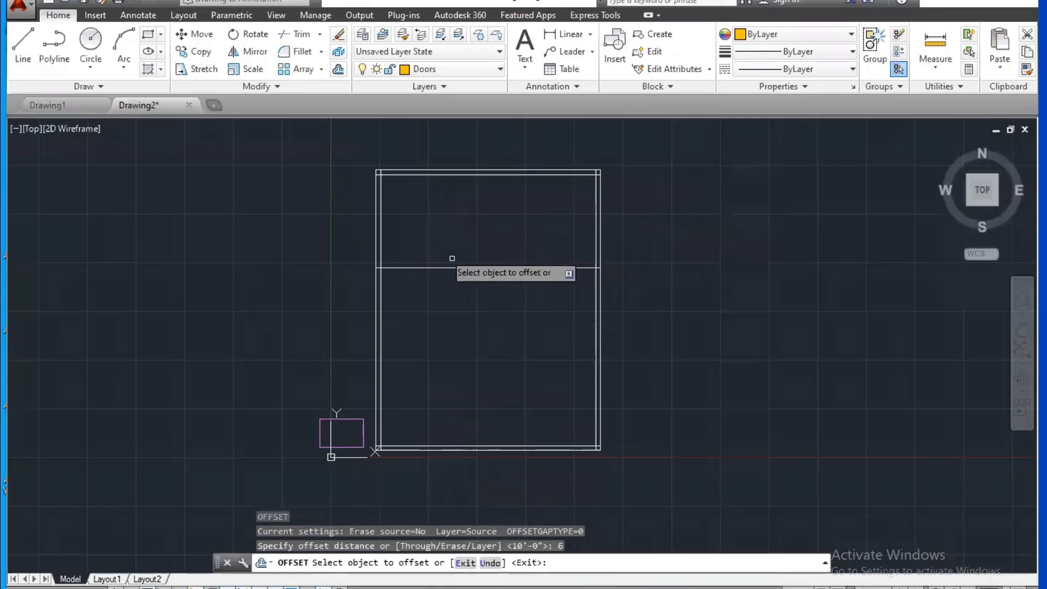
{"action": "left_click", "coordinate": [432, 264]}
{"action": "left_click", "coordinate": [437, 268]}
{"action": "left_click", "coordinate": [435, 293]}
{"action": "key", "text": "Escape"}
Step: Offset the inner line of the left wall 11' to the right to start a vertical partition
{"action": "type", "text": "o"}
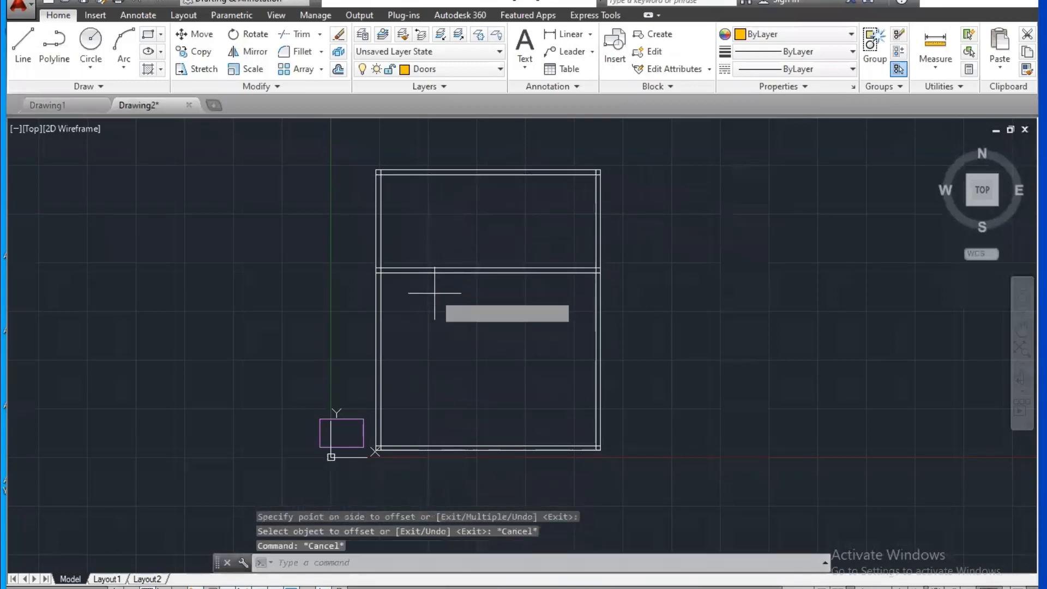
{"action": "key", "text": "Return"}
{"action": "type", "text": "11'"}
{"action": "key", "text": "Return"}
{"action": "left_click", "coordinate": [526, 235]}
{"action": "key", "text": "Escape"}
{"action": "key", "text": "Escape"}
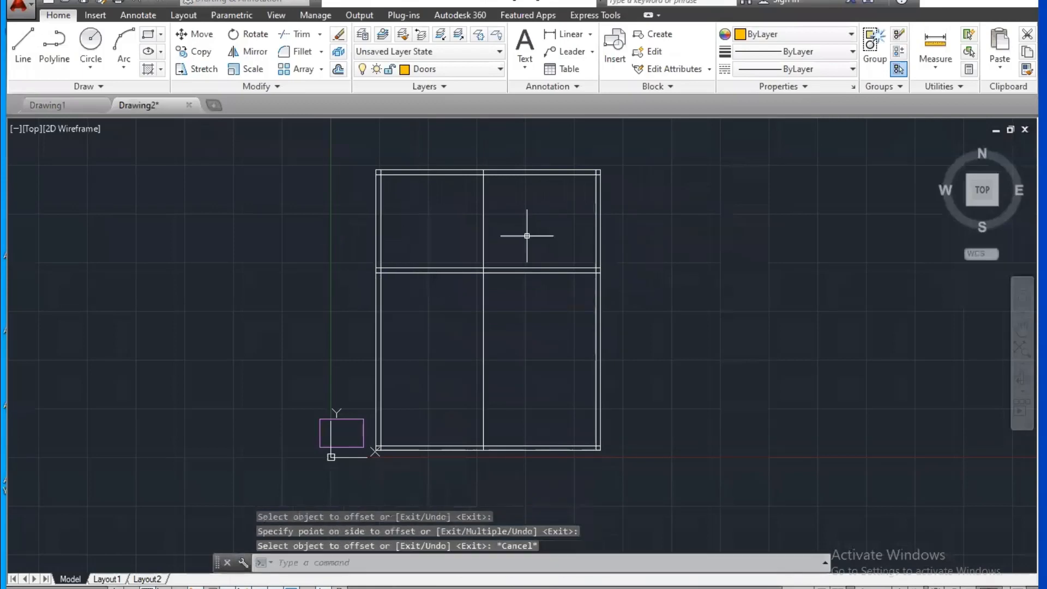
{"action": "type", "text": "o"}
{"action": "key", "text": "Return"}
{"action": "type", "text": "6;"}
{"action": "key", "text": "Return"}
{"action": "key", "text": "Escape"}
{"action": "key", "text": "Escape"}
Step: Offset the single vertical partition line 6" to the right to give the partition its thickness
{"action": "type", "text": "o"}
{"action": "key", "text": "Return"}
{"action": "type", "text": "6"}
{"action": "key", "text": "Return"}
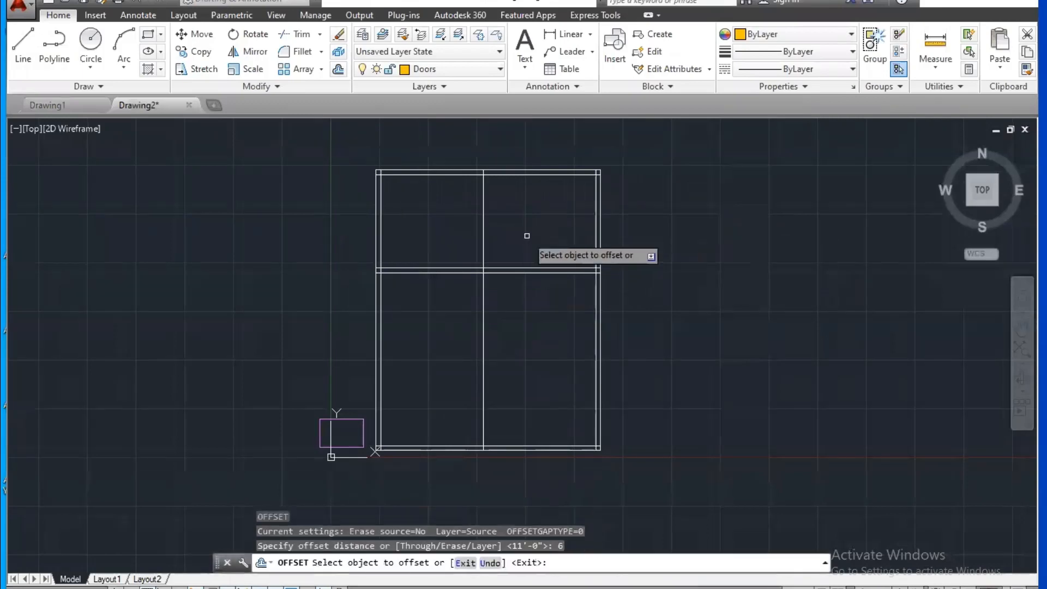
{"action": "left_click", "coordinate": [483, 229]}
{"action": "left_click", "coordinate": [521, 230]}
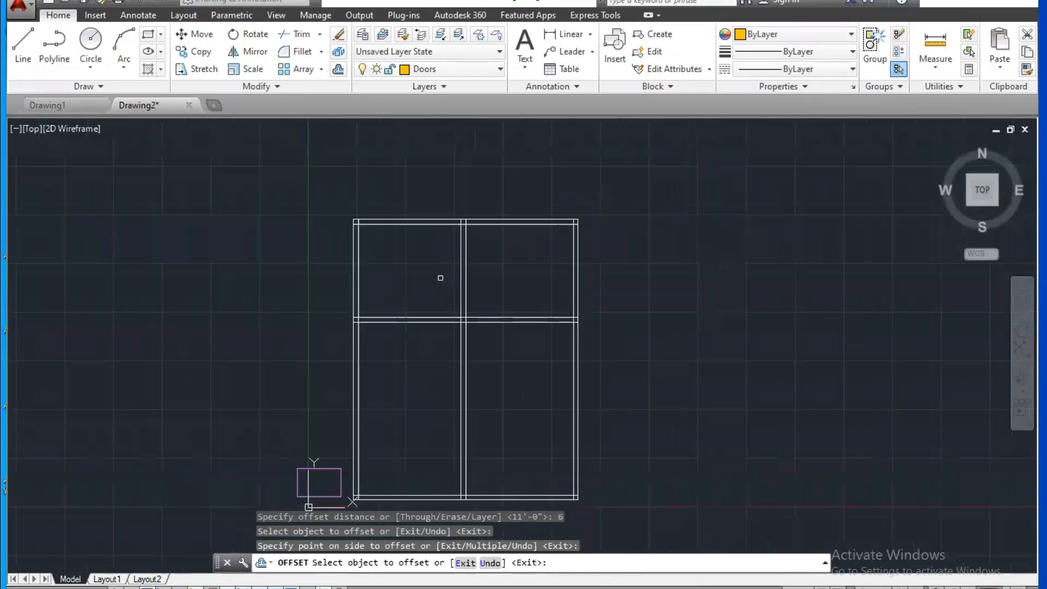
{"action": "key", "text": "Escape"}
{"action": "key", "text": "Escape"}
{"action": "scroll", "coordinate": [430, 271], "scroll_direction": "up", "scroll_amount": 2}
{"action": "middle_click_drag", "start_coordinate": [411, 286], "coordinate": [405, 268]}
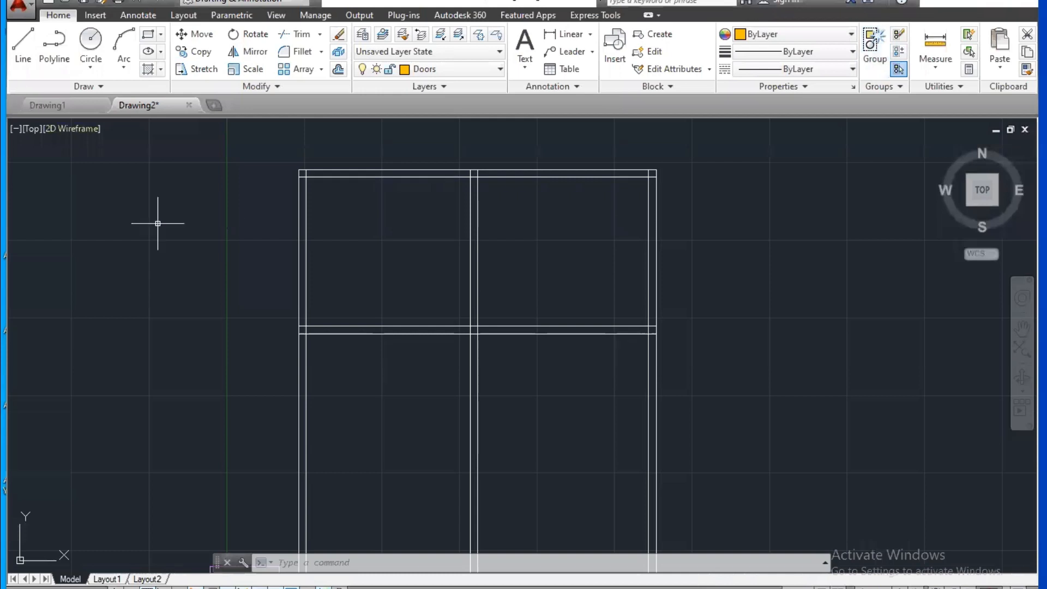
{"action": "left_click", "coordinate": [213, 210]}
{"action": "key", "text": "Escape"}
{"action": "key", "text": "Escape"}
{"action": "middle_click_drag", "start_coordinate": [421, 230], "coordinate": [380, 235]}
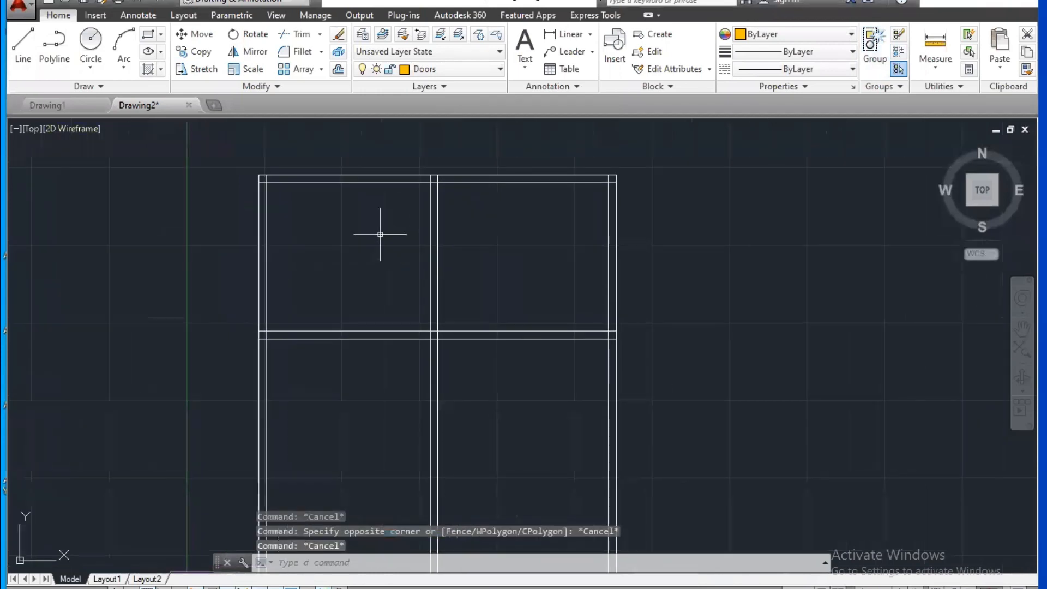
{"action": "left_click", "coordinate": [613, 234]}
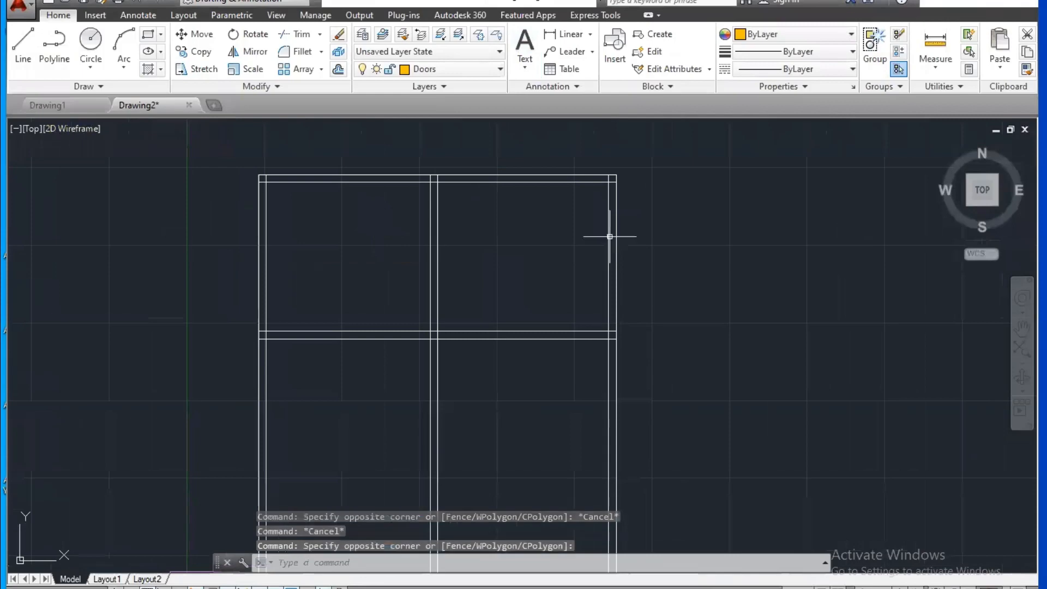
{"action": "middle_click_drag", "start_coordinate": [450, 245], "coordinate": [468, 241]}
Step: Start a multiline text inside the upper-left room with a boundary box about 8'-2" across its diagonal
{"action": "left_click", "coordinate": [531, 66]}
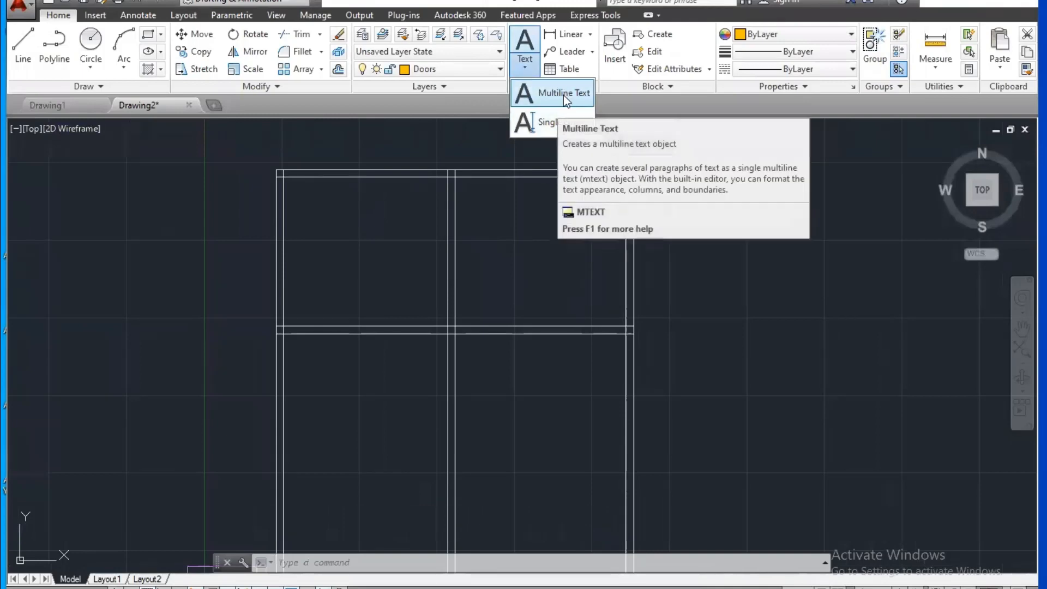
{"action": "left_click", "coordinate": [564, 95]}
{"action": "scroll", "coordinate": [364, 183], "scroll_direction": "up", "scroll_amount": 3}
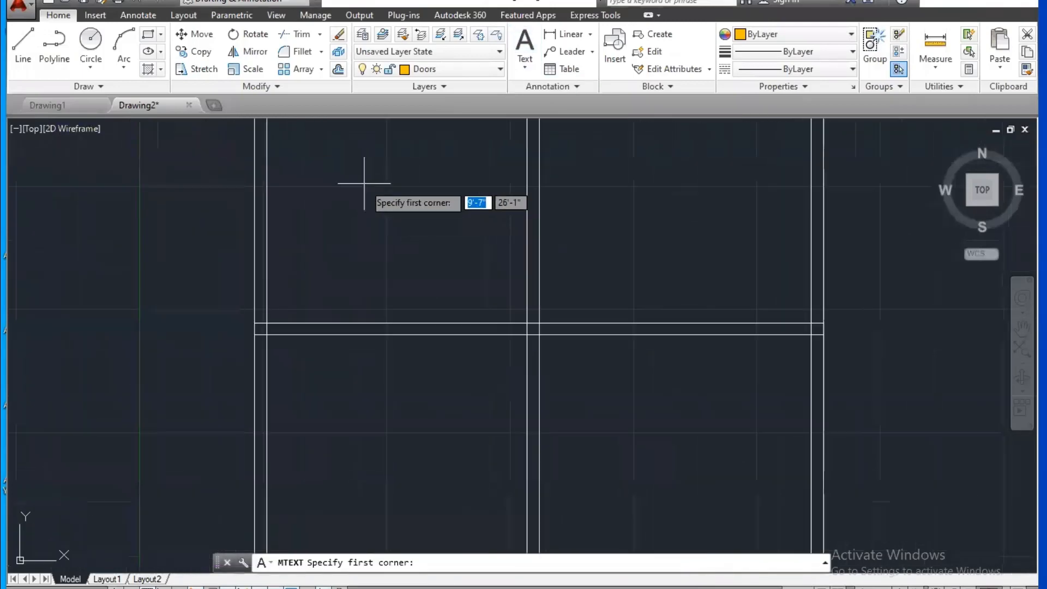
{"action": "middle_click_drag", "start_coordinate": [364, 184], "coordinate": [367, 247]}
{"action": "left_click", "coordinate": [316, 200]}
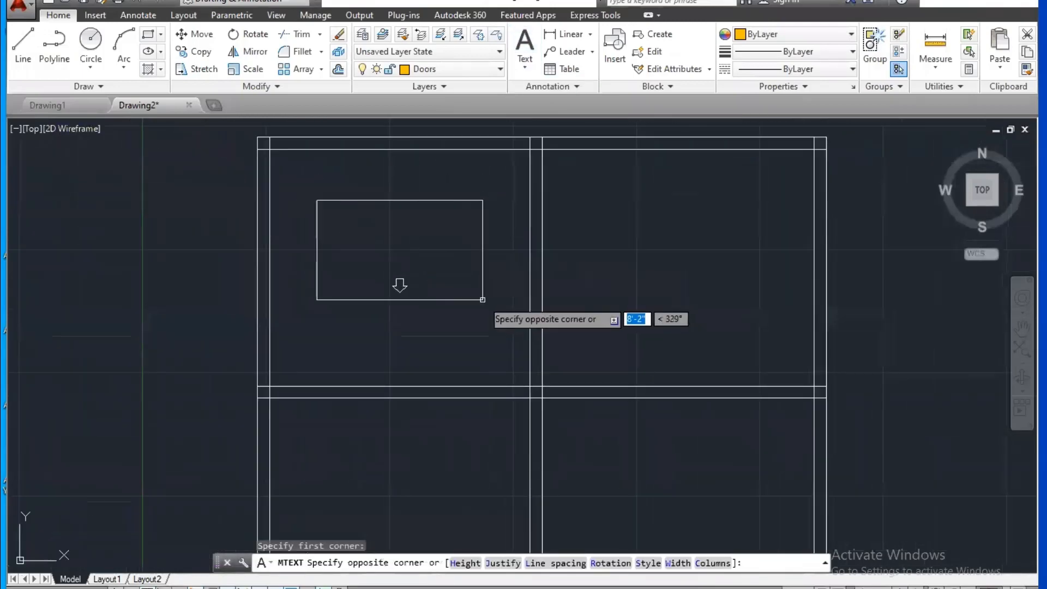
{"action": "left_click", "coordinate": [480, 300]}
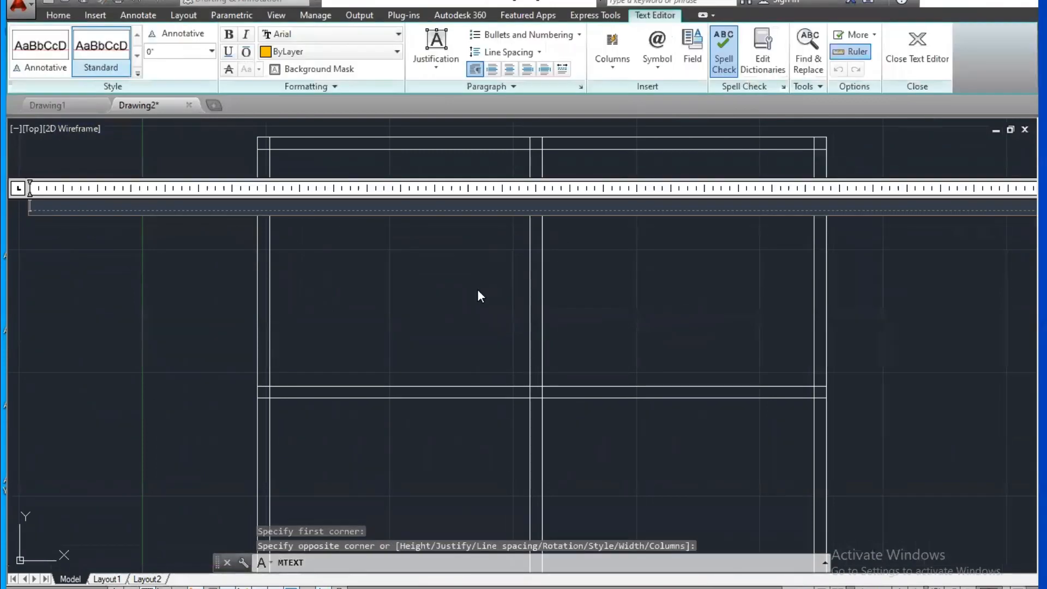
Step: Enter the room label as Bed Room with (11',0" X 10',0") on the second line
{"action": "type", "text": "Bed"}
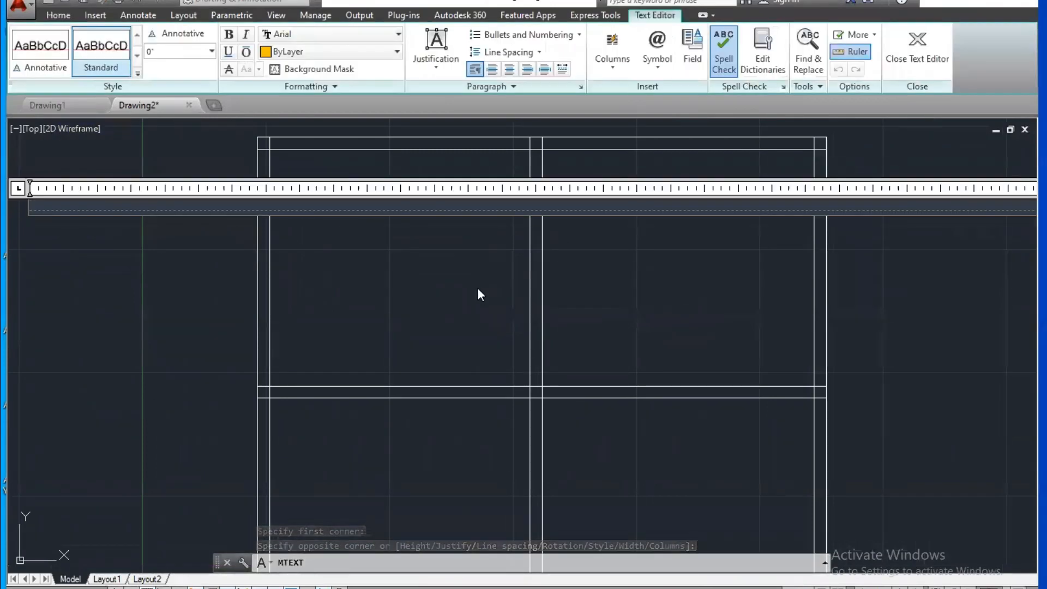
{"action": "type", "text": " Room"}
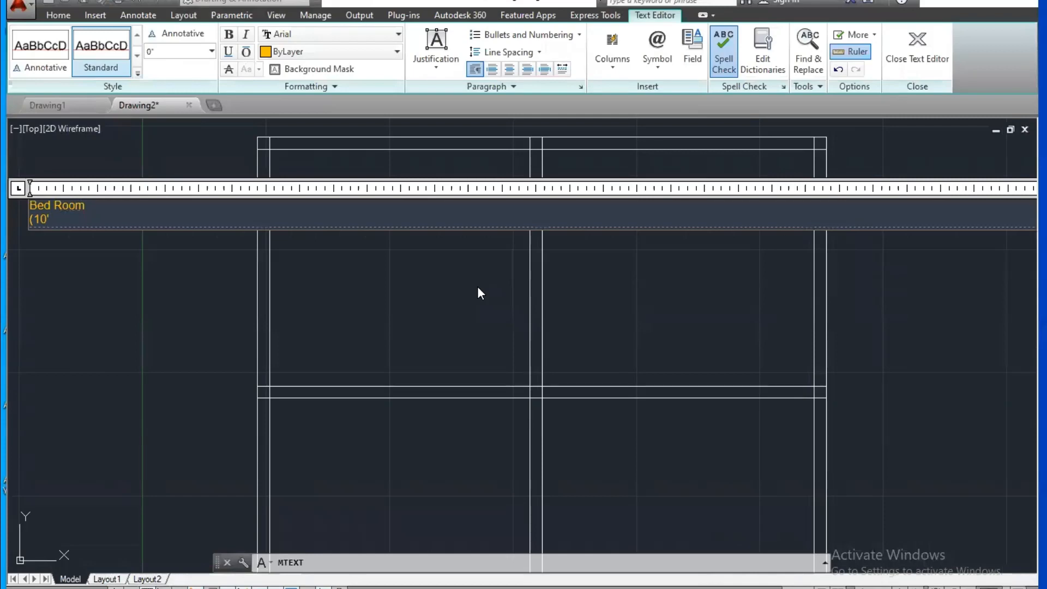
{"action": "type", "text": "',0\""}
{"action": "key", "text": "BackSpace"}
{"action": "key", "text": "BackSpace"}
{"action": "key", "text": "BackSpace"}
{"action": "key", "text": "BackSpace"}
{"action": "key", "text": "BackSpace"}
{"action": "type", "text": "1',0\" x"}
{"action": "key", "text": "BackSpace"}
{"action": "type", "text": "X 10',0\")"}
Step: Centre both lines of the Bed Room label in the upper-left room and finish editing the text
{"action": "left_click_drag", "start_coordinate": [33, 210], "coordinate": [84, 218]}
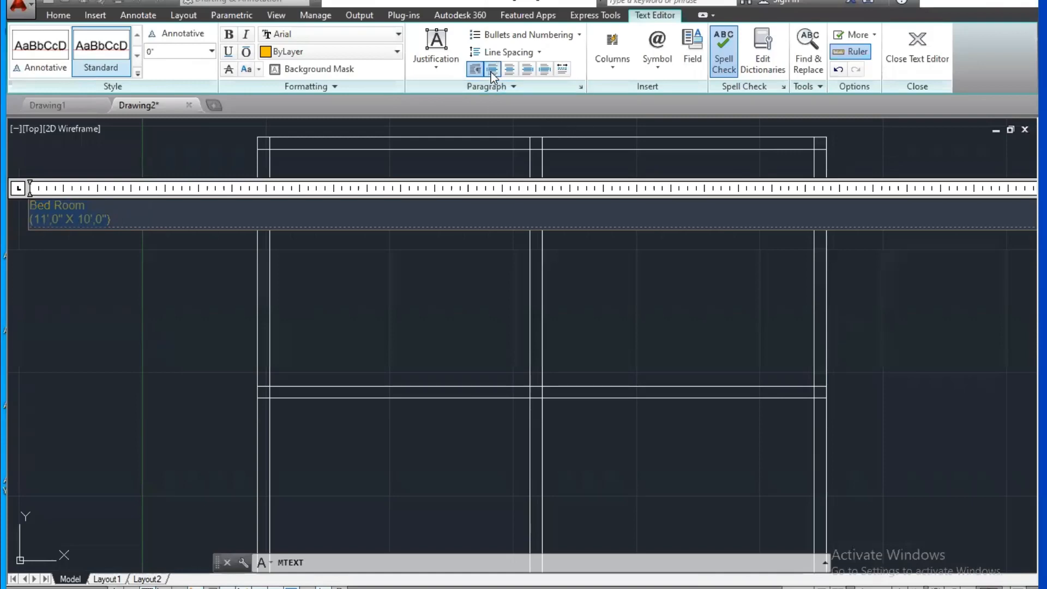
{"action": "left_click", "coordinate": [507, 70]}
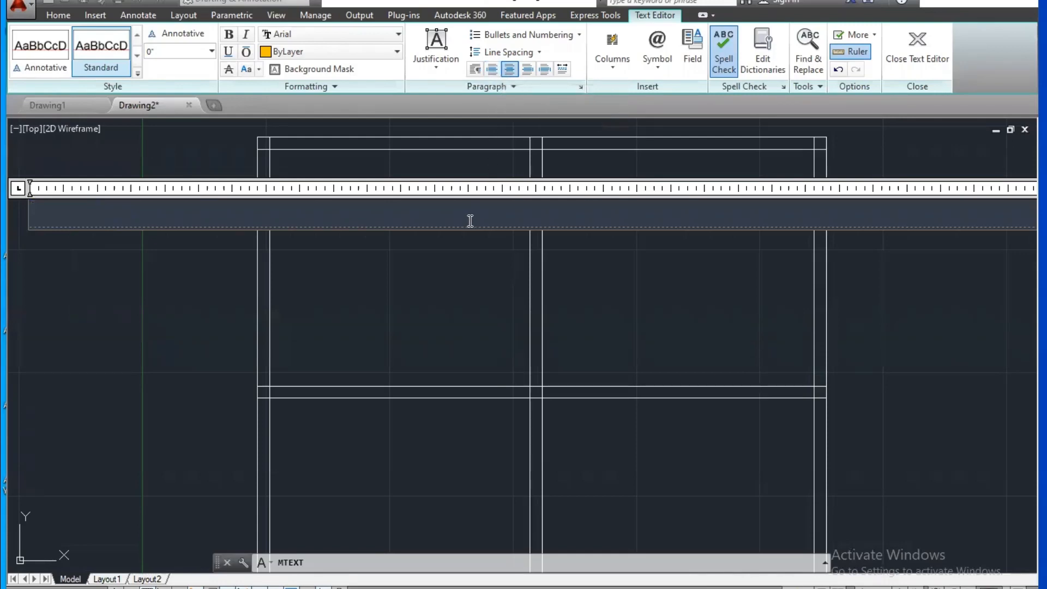
{"action": "left_click", "coordinate": [461, 264]}
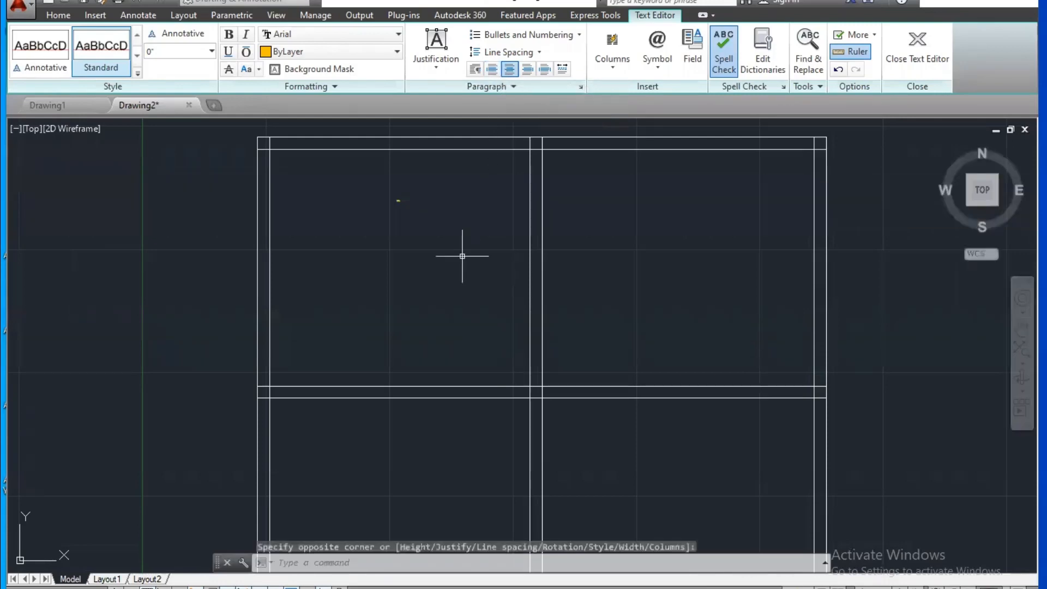
{"action": "left_click", "coordinate": [451, 234]}
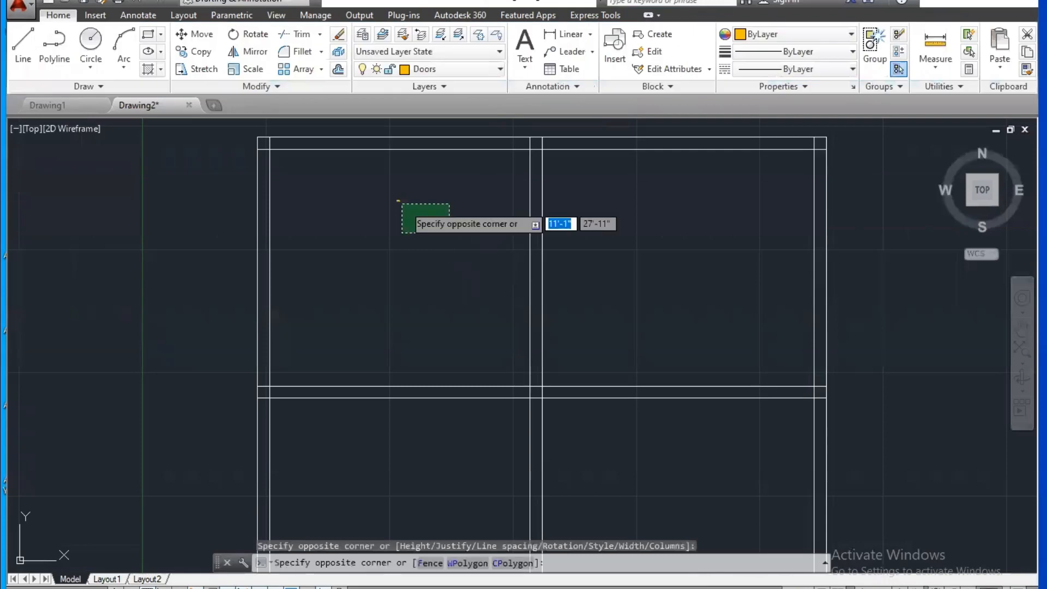
{"action": "left_click", "coordinate": [398, 205]}
{"action": "key", "text": "Escape"}
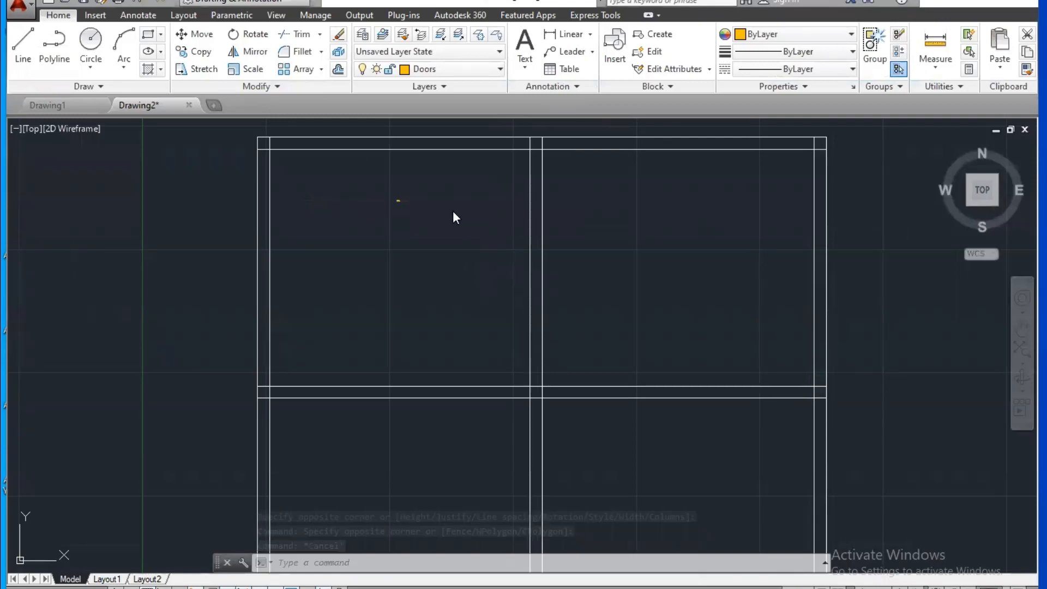
Step: Create a new text style named My Style
{"action": "left_click", "coordinate": [140, 16]}
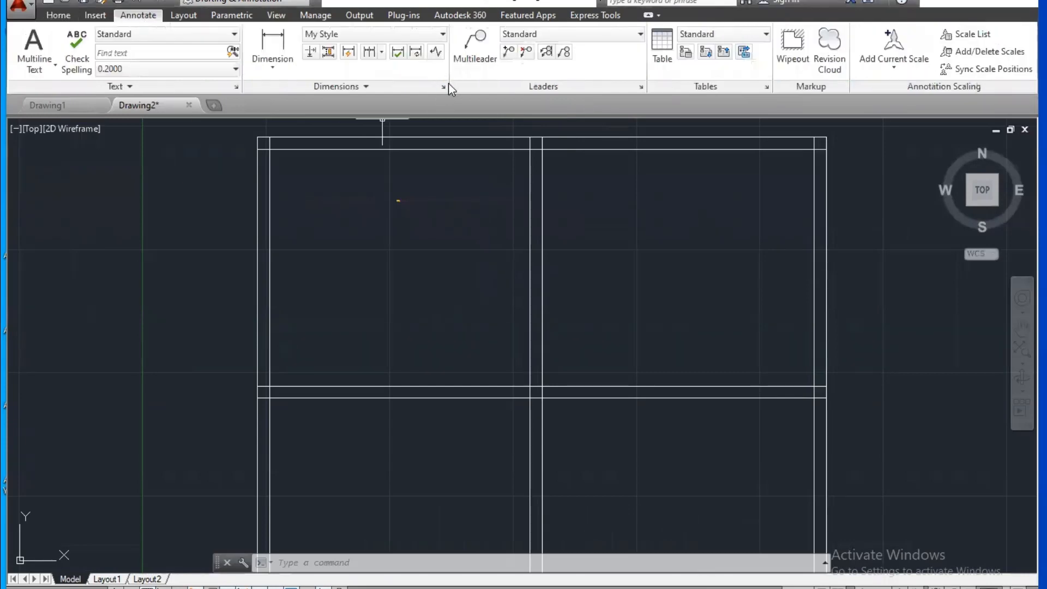
{"action": "left_click", "coordinate": [237, 87]}
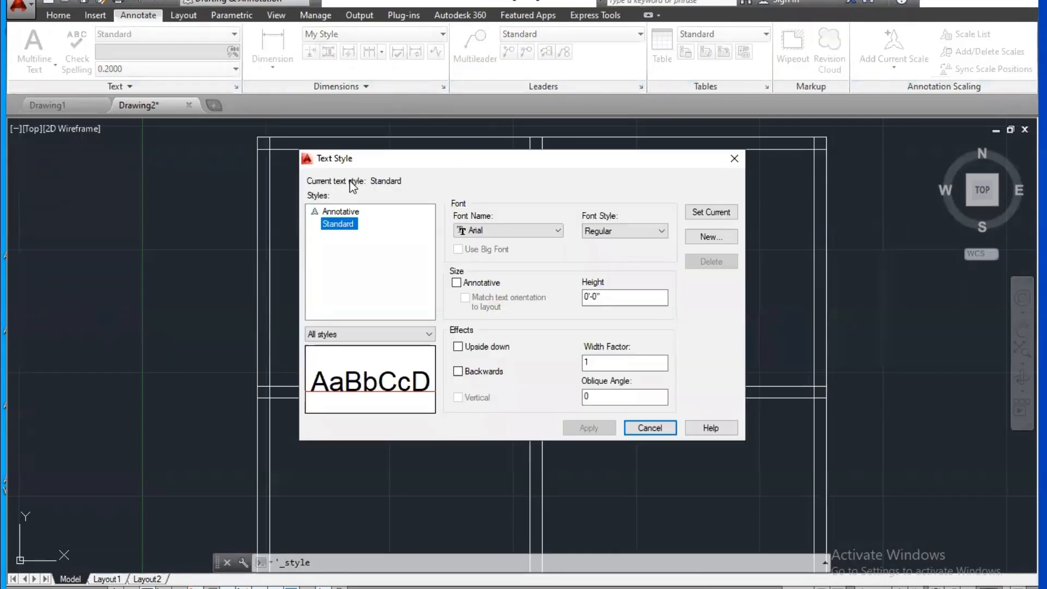
{"action": "left_click_drag", "start_coordinate": [320, 159], "coordinate": [204, 170]}
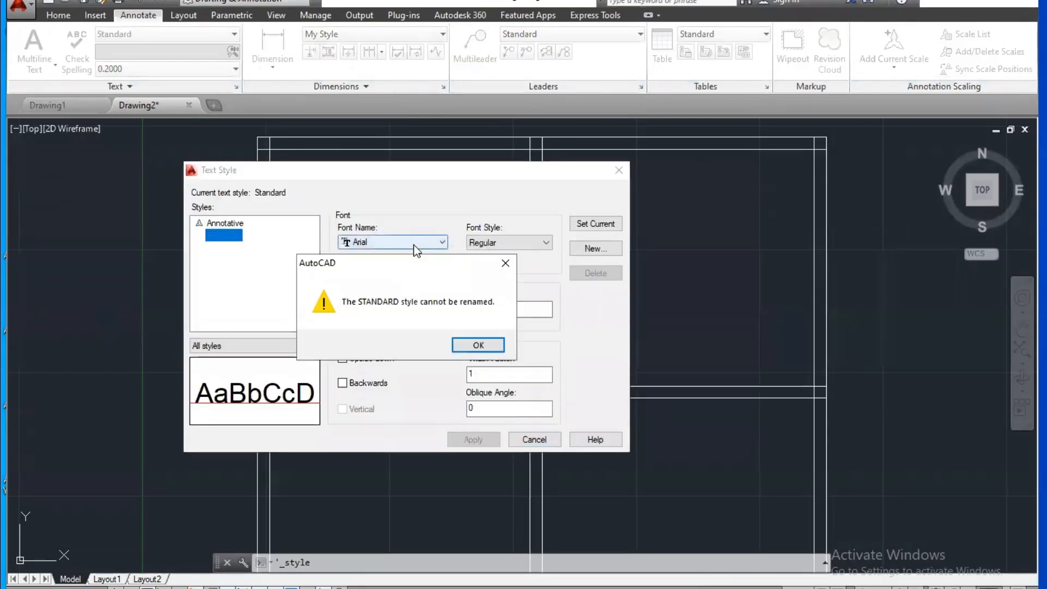
{"action": "left_click", "coordinate": [506, 261]}
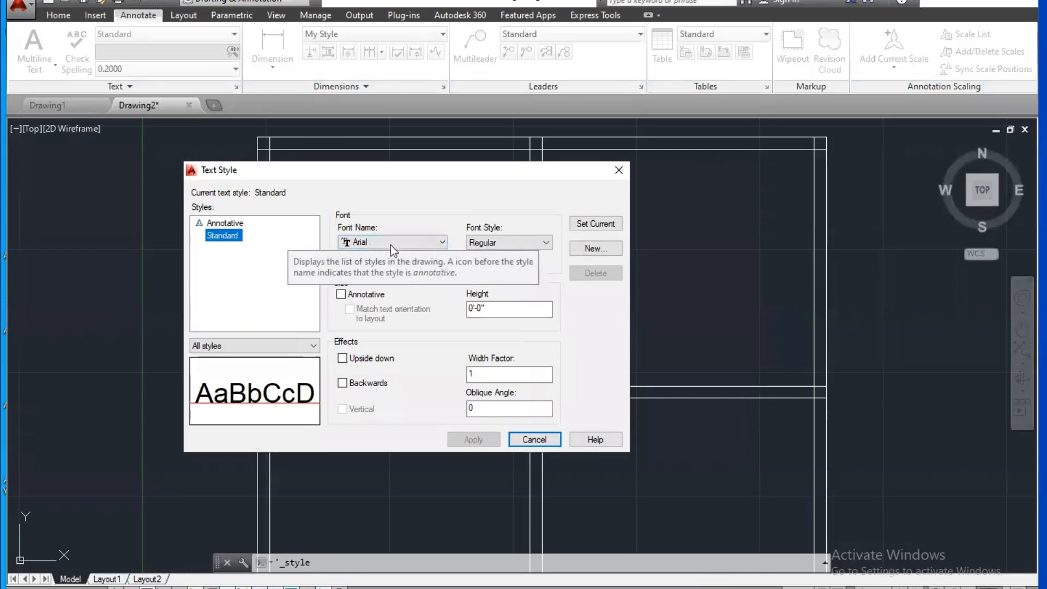
{"action": "left_click_drag", "start_coordinate": [339, 173], "coordinate": [270, 153]}
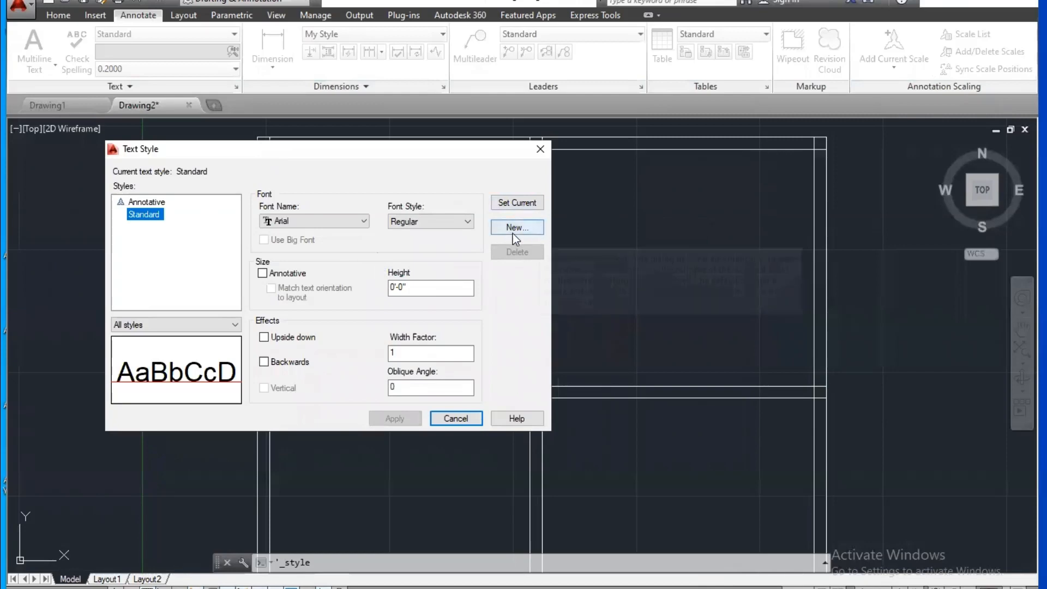
{"action": "left_click", "coordinate": [526, 228]}
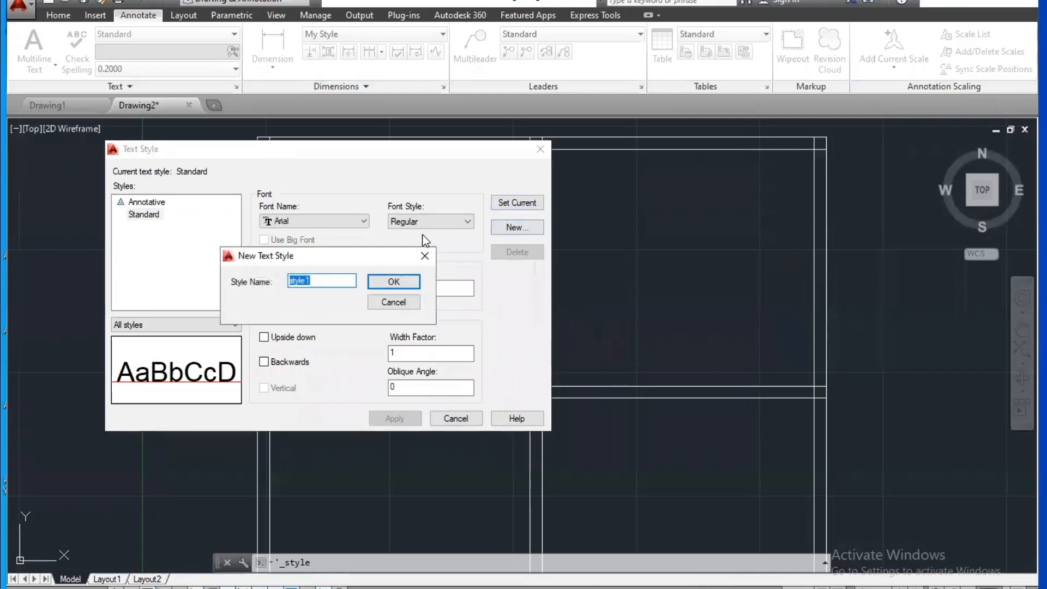
{"action": "type", "text": "My Style"}
{"action": "left_click", "coordinate": [400, 278]}
{"action": "left_click", "coordinate": [144, 214]}
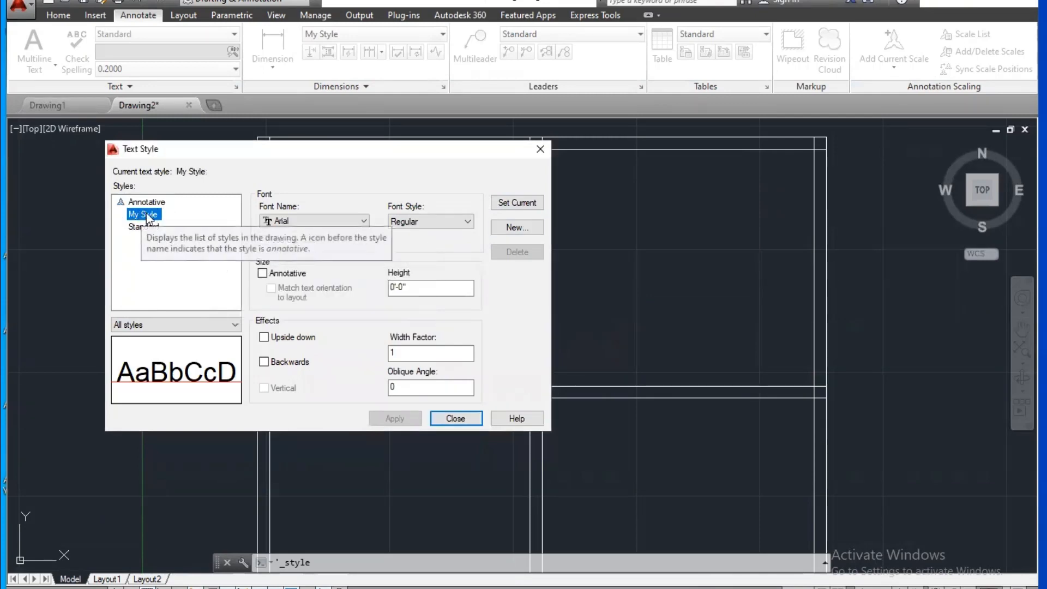
Step: Set the My Style text height to 6", keep the Arial font, and save it as the current text style
{"action": "double_click", "coordinate": [427, 287]}
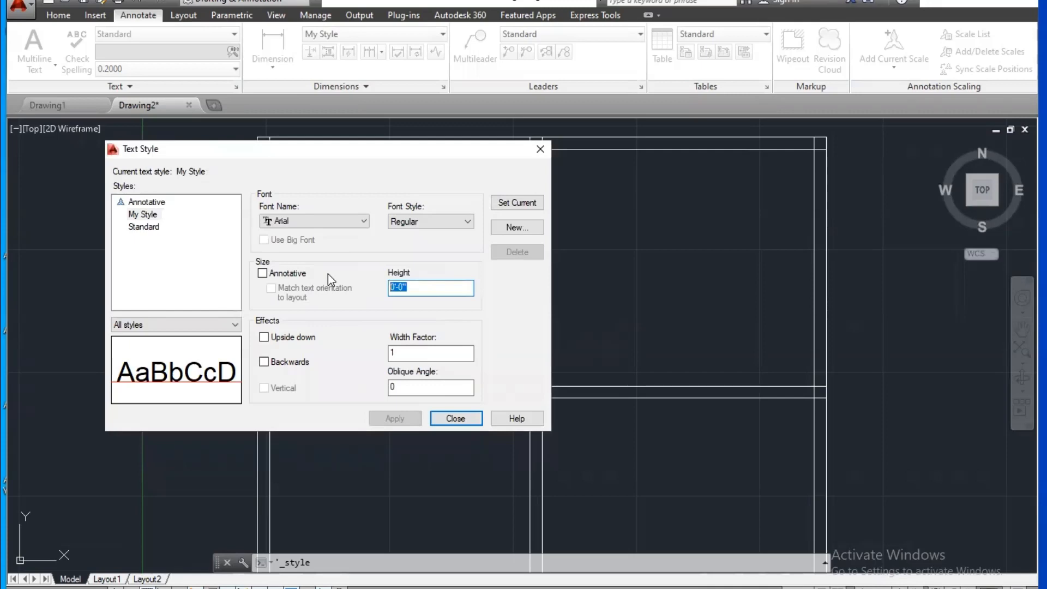
{"action": "type", "text": "6"}
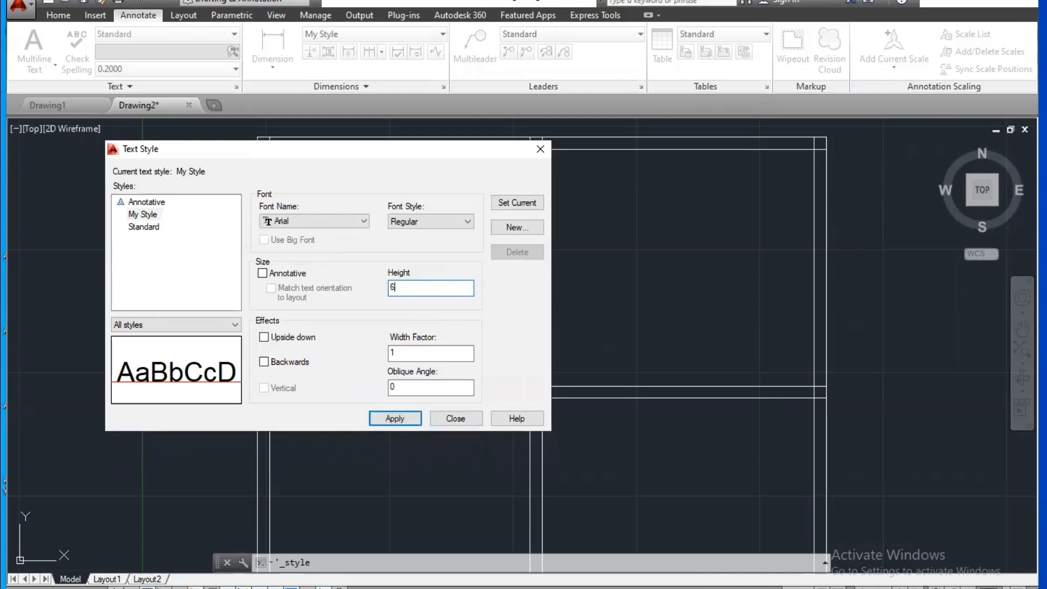
{"action": "type", "text": "\""}
{"action": "left_click", "coordinate": [340, 221]}
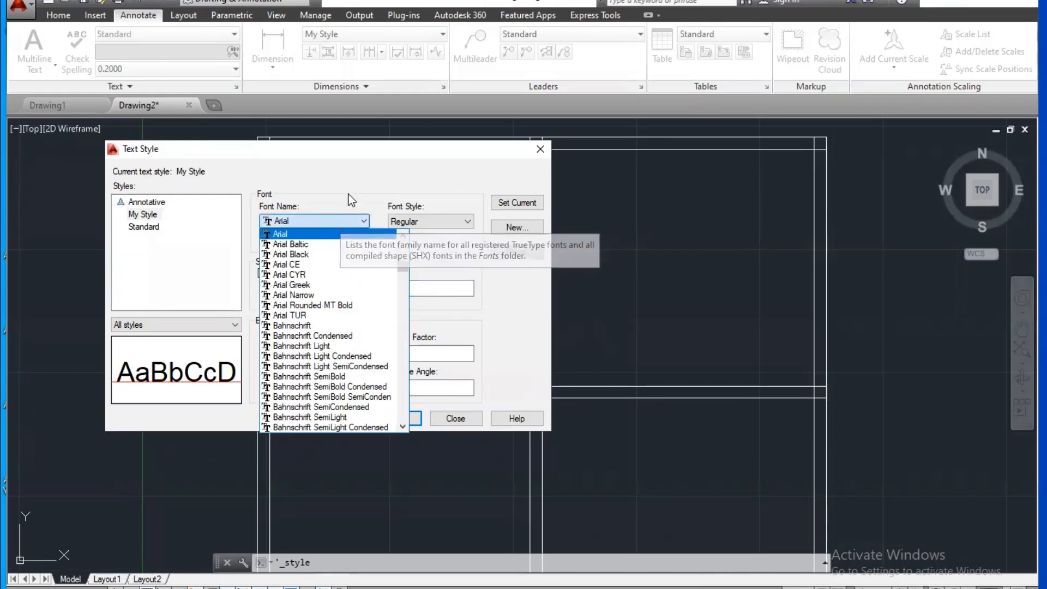
{"action": "left_click", "coordinate": [349, 194]}
{"action": "left_click", "coordinate": [206, 214]}
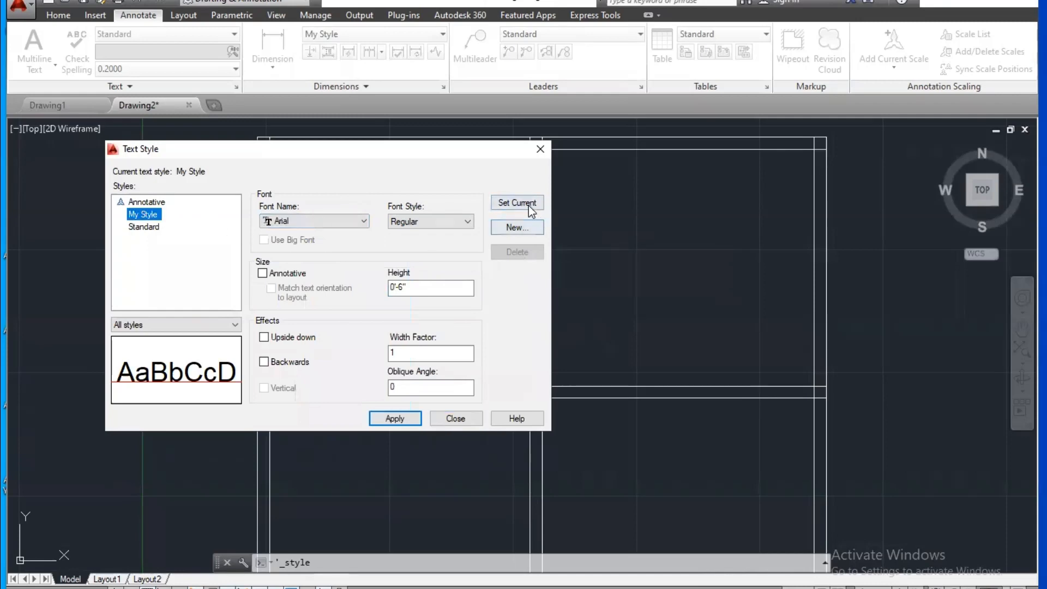
{"action": "left_click", "coordinate": [526, 205]}
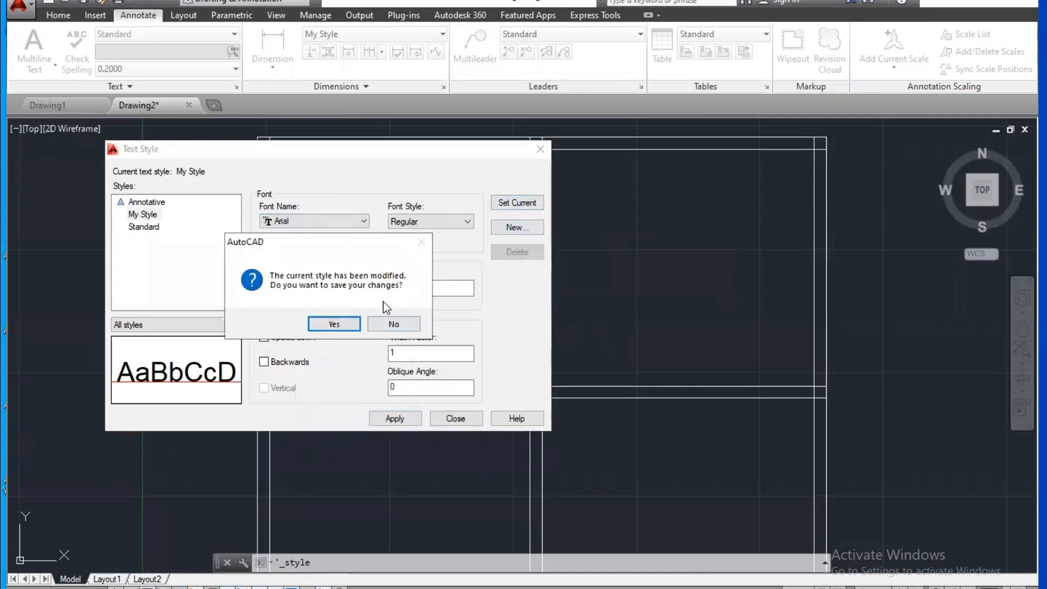
{"action": "left_click", "coordinate": [338, 323]}
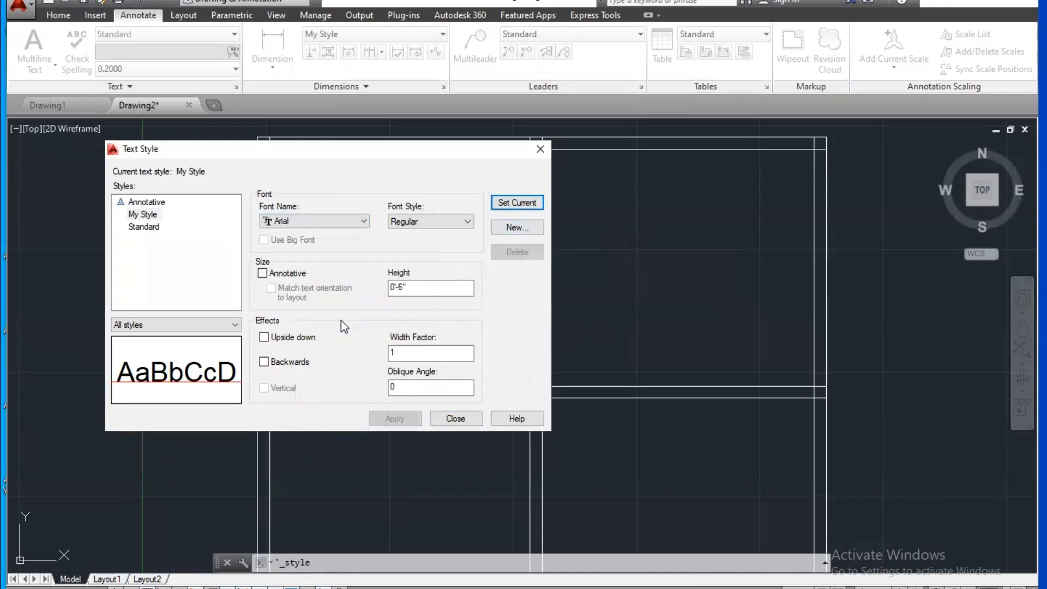
{"action": "left_click", "coordinate": [452, 419]}
Step: Apply the My Style text style to the Bed Room label in the upper-left room
{"action": "left_click", "coordinate": [414, 227]}
{"action": "left_click", "coordinate": [385, 194]}
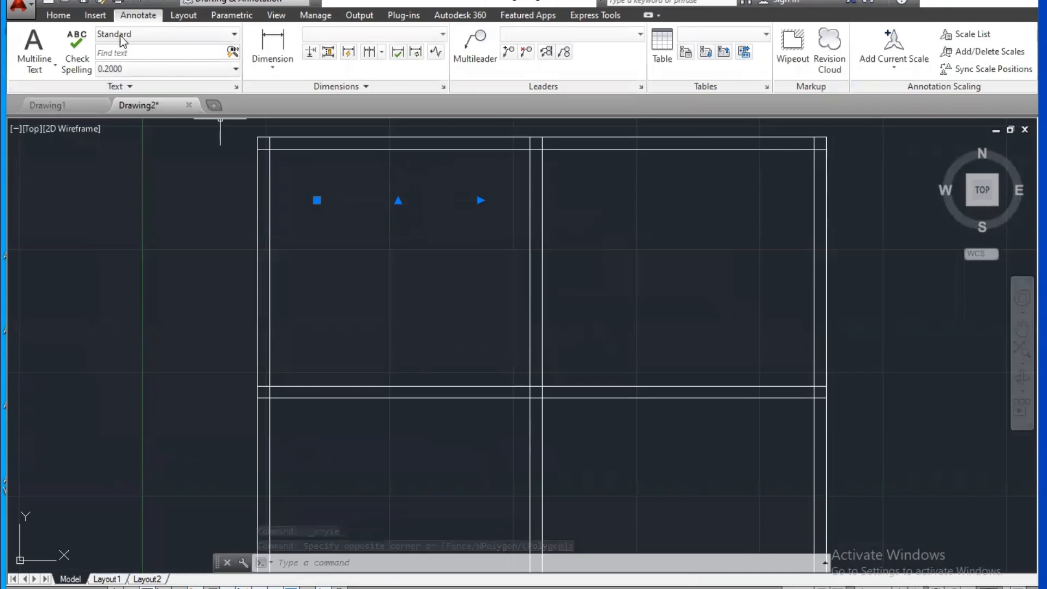
{"action": "left_click", "coordinate": [151, 35]}
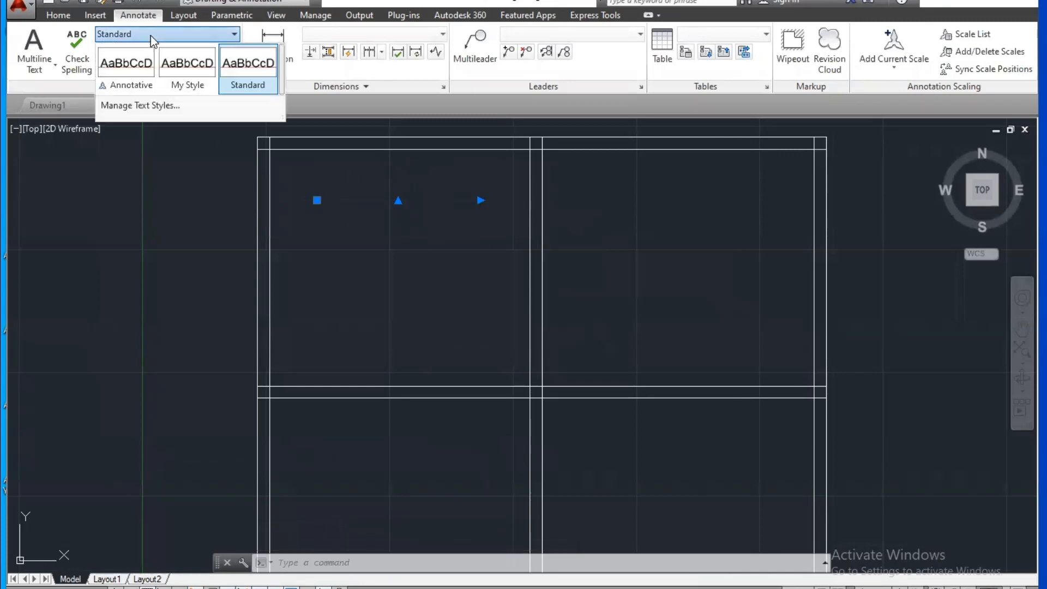
{"action": "left_click", "coordinate": [190, 67]}
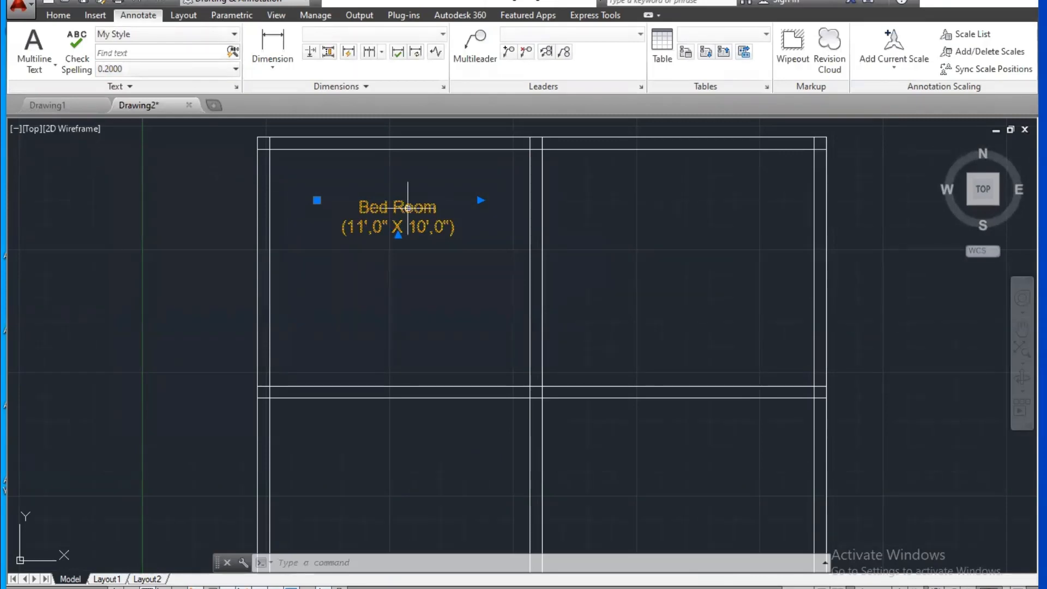
{"action": "key", "text": "Escape"}
Step: Add multiline text in the upper-right room reading Bed Room, with (11',6" X 10',0") on the second line
{"action": "middle_click_drag", "start_coordinate": [437, 215], "coordinate": [311, 210]}
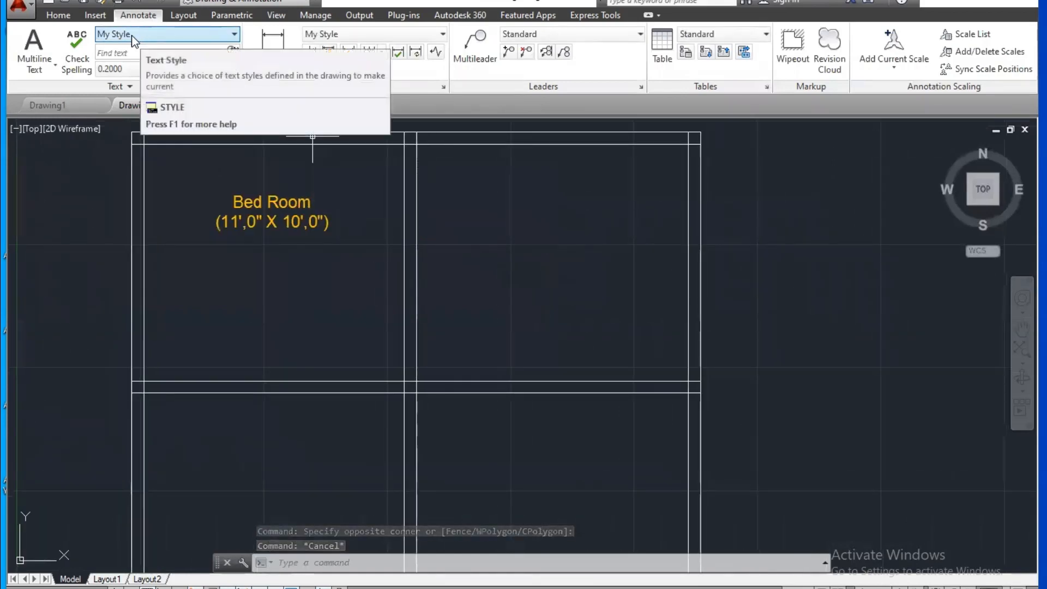
{"action": "left_click", "coordinate": [34, 68]}
{"action": "left_click", "coordinate": [68, 99]}
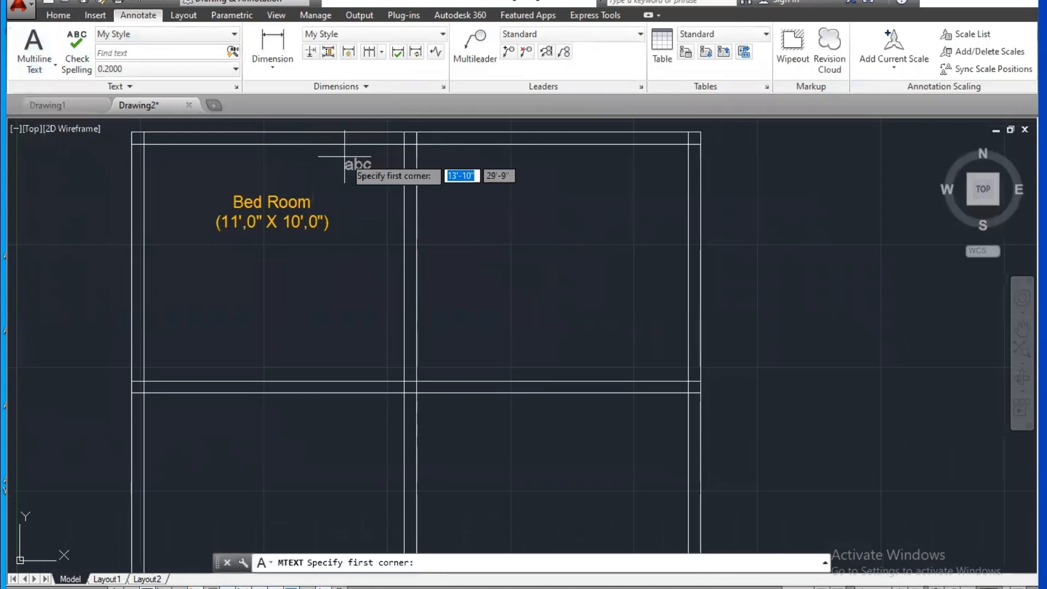
{"action": "left_click", "coordinate": [447, 186]}
{"action": "left_click", "coordinate": [633, 303]}
{"action": "type", "text": "Bed Room"}
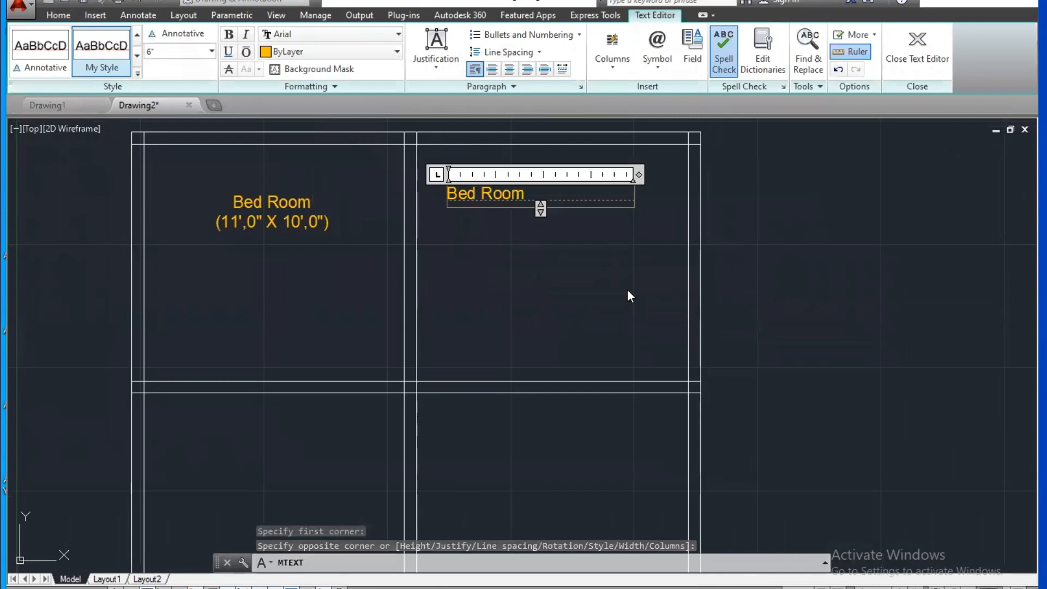
{"action": "key", "text": "Return"}
{"action": "type", "text": "("}
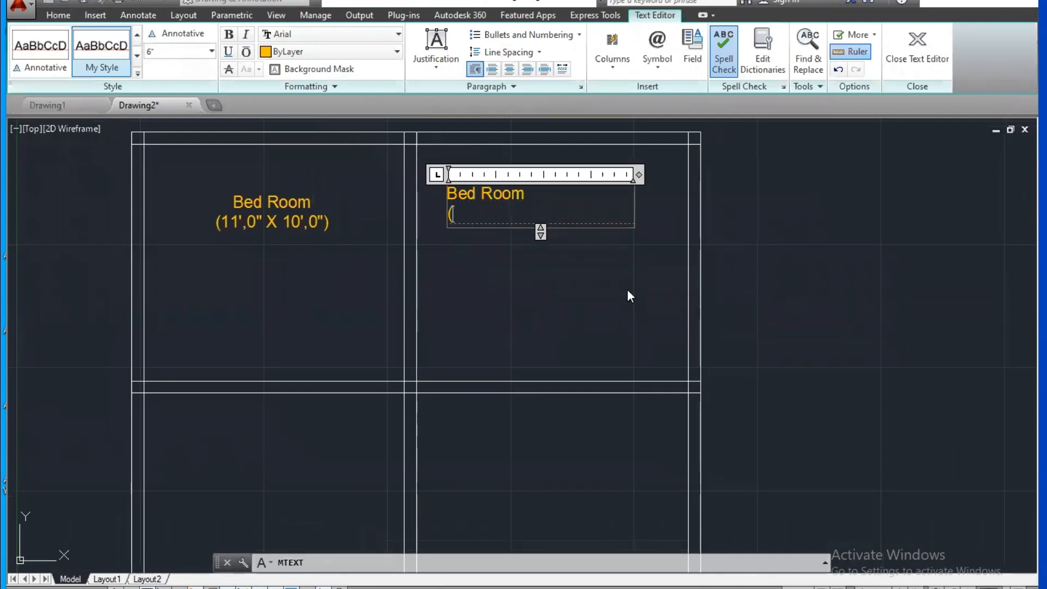
{"action": "type", "text": "11',6\" X"}
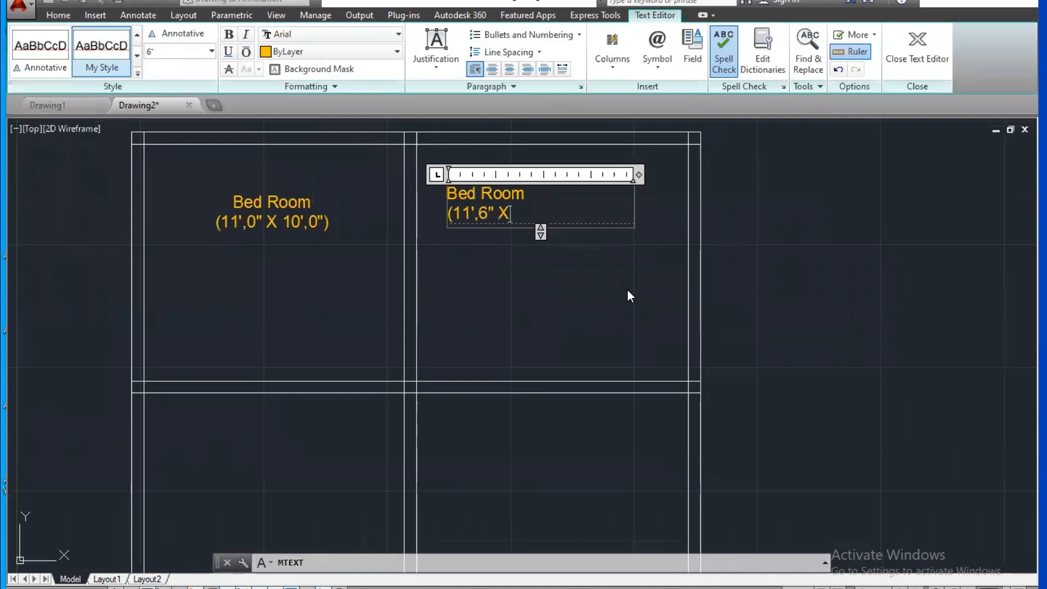
{"action": "type", "text": " 10',0\")"}
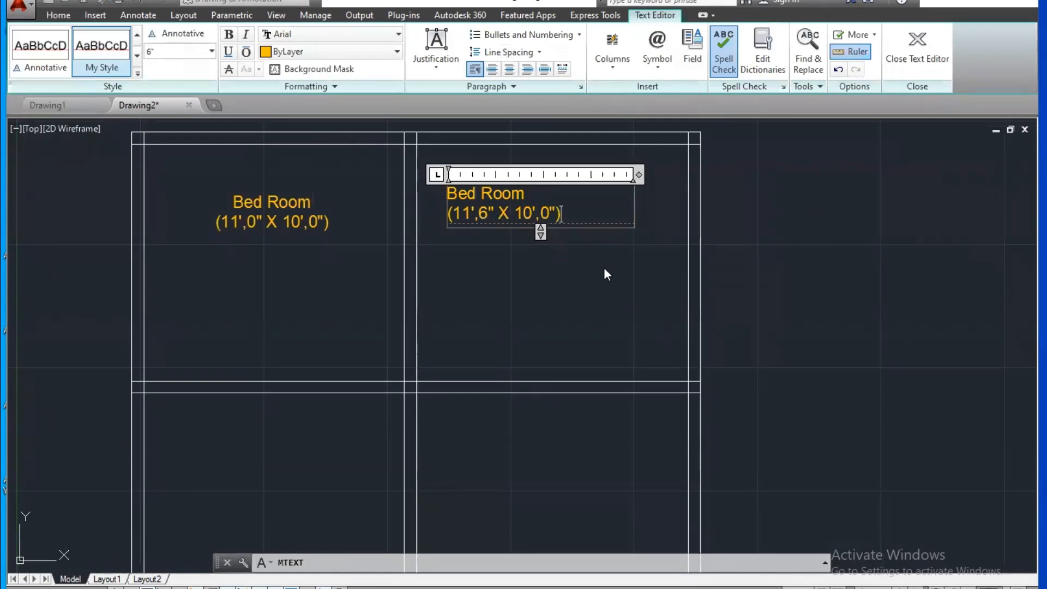
Step: Centre both lines of the upper-right room label and finish editing the text
{"action": "key", "text": "ctrl+a"}
{"action": "left_click", "coordinate": [513, 72]}
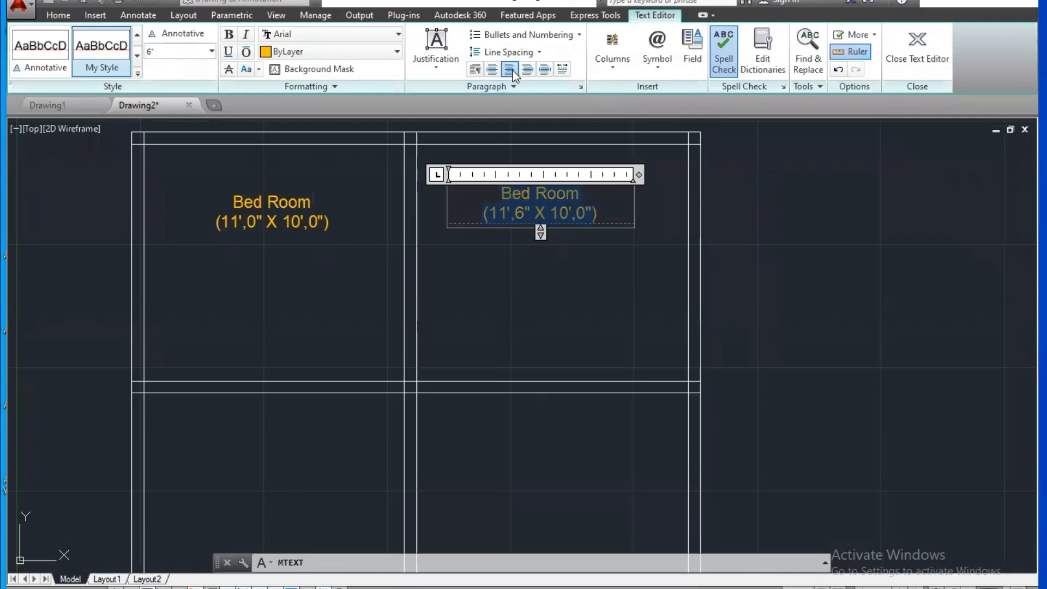
{"action": "left_click", "coordinate": [621, 303]}
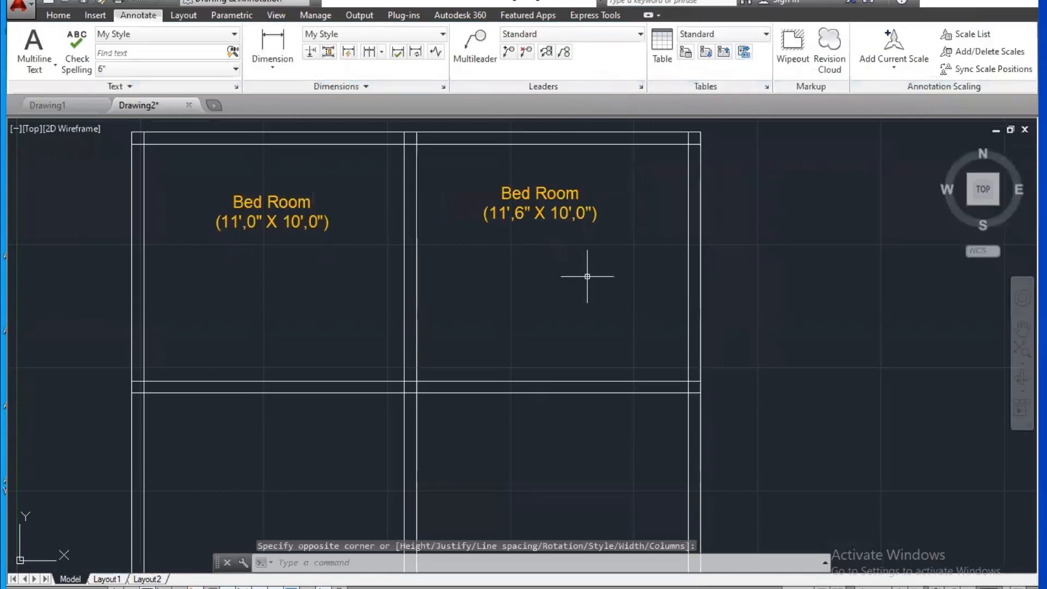
Step: Offset the lower line of the horizontal partition 8' downward to start a second horizontal partition
{"action": "scroll", "coordinate": [592, 271], "scroll_direction": "down", "scroll_amount": 2}
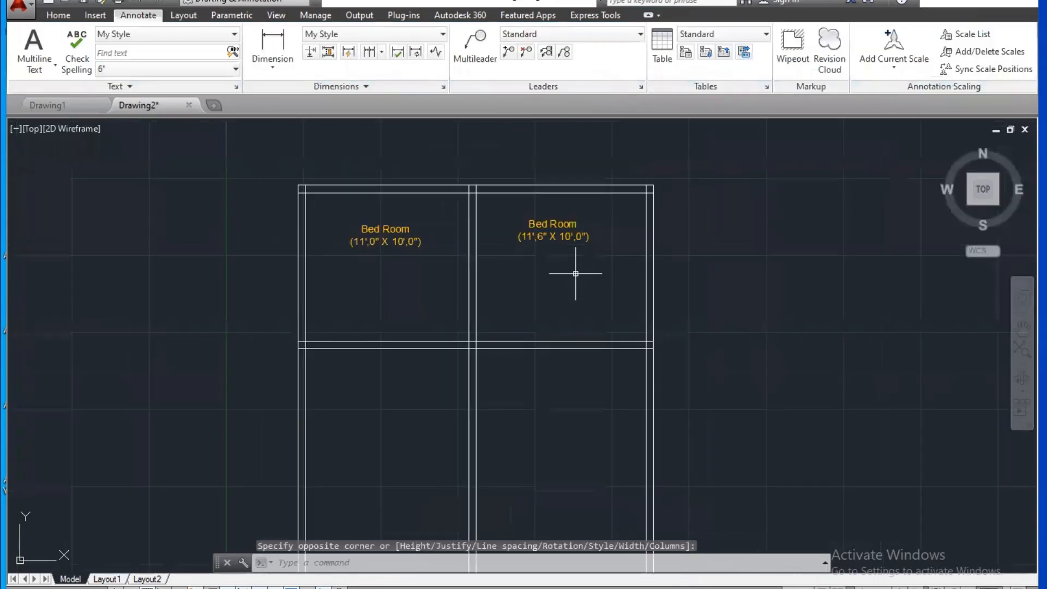
{"action": "middle_click_drag", "start_coordinate": [573, 276], "coordinate": [601, 215]}
{"action": "middle_click_drag", "start_coordinate": [573, 312], "coordinate": [559, 243]}
{"action": "type", "text": "o"}
{"action": "key", "text": "Return"}
{"action": "type", "text": "8"}
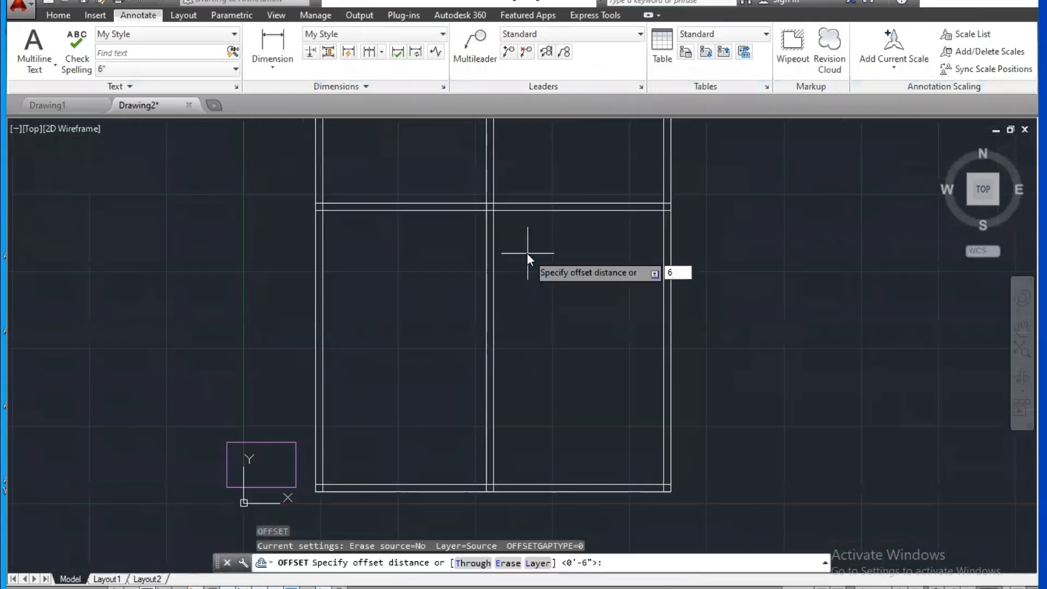
{"action": "left_click", "coordinate": [524, 210]}
{"action": "left_click", "coordinate": [519, 322]}
{"action": "key", "text": "Escape"}
Step: Offset the new horizontal line 6" downward to give the second partition its thickness
{"action": "key", "text": "Return"}
{"action": "type", "text": "6"}
{"action": "key", "text": "Return"}
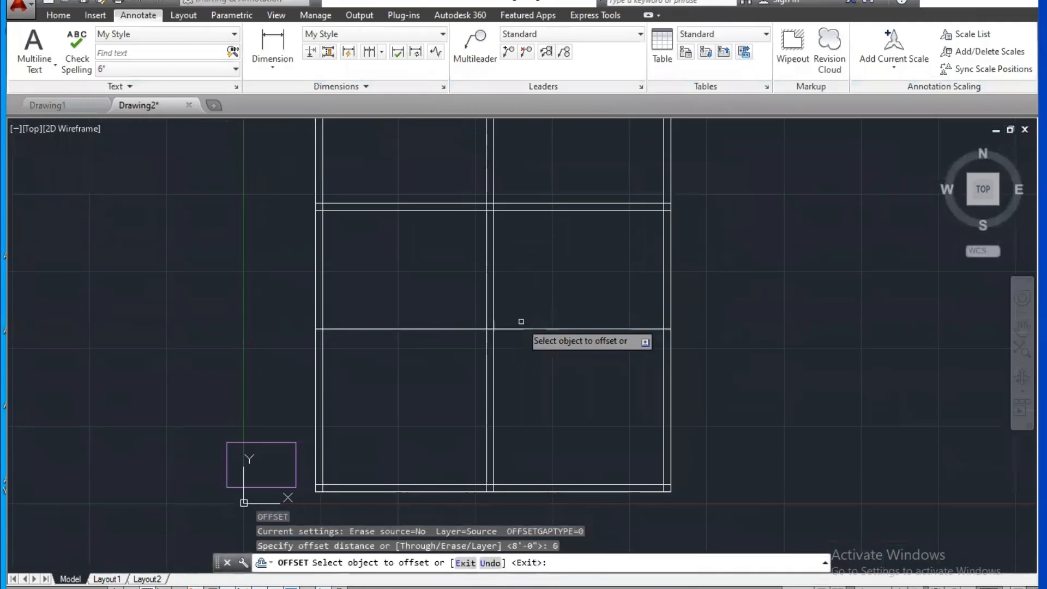
{"action": "left_click", "coordinate": [522, 329]}
{"action": "left_click", "coordinate": [514, 383]}
{"action": "key", "text": "Escape"}
{"action": "key", "text": "Escape"}
Step: Trim the vertical partition lines between the two horizontal partitions to open up the middle space
{"action": "type", "text": "tr"}
{"action": "key", "text": "Return"}
{"action": "key", "text": "Return"}
{"action": "left_click", "coordinate": [550, 301]}
{"action": "left_click", "coordinate": [474, 296]}
{"action": "key", "text": "Escape"}
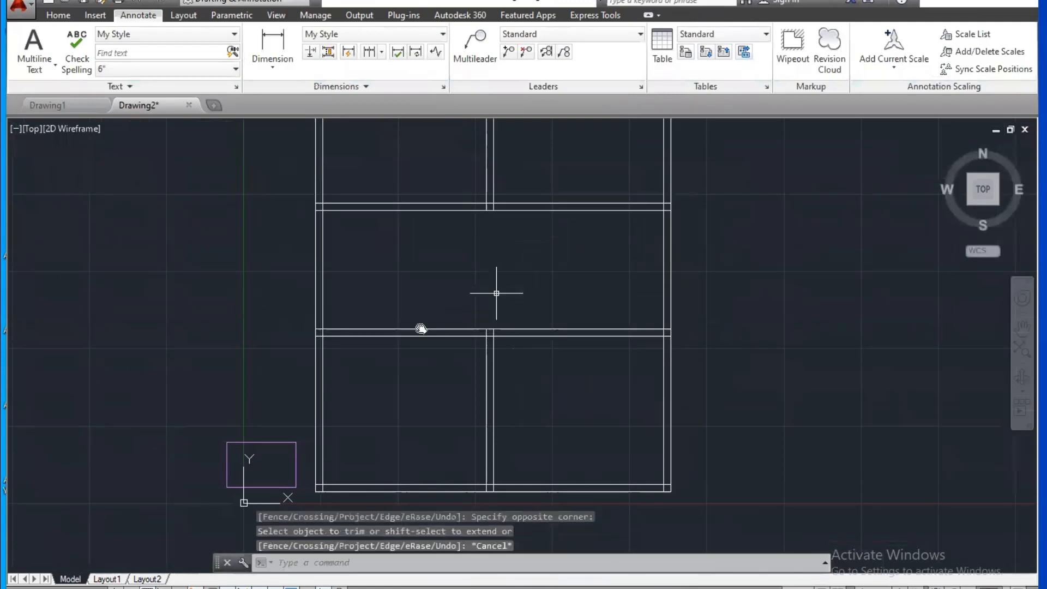
{"action": "middle_click_drag", "start_coordinate": [420, 329], "coordinate": [393, 376]}
{"action": "mouse_move", "coordinate": [386, 333]}
{"action": "middle_mouse_down"}
{"action": "mouse_move", "coordinate": [369, 302]}
{"action": "mouse_move", "coordinate": [368, 321]}
{"action": "middle_mouse_up"}
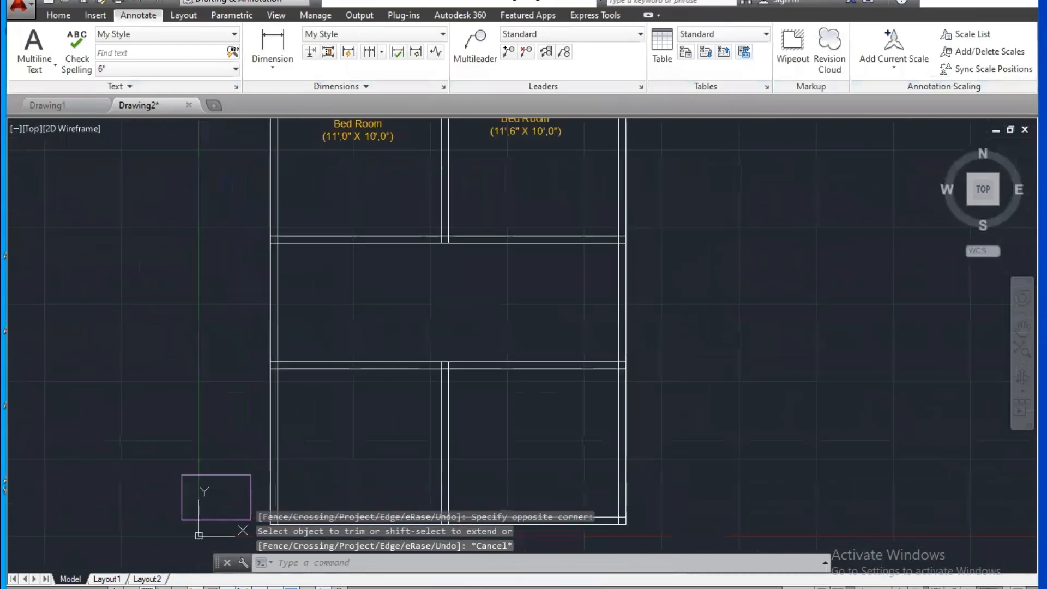
{"action": "left_click", "coordinate": [37, 51]}
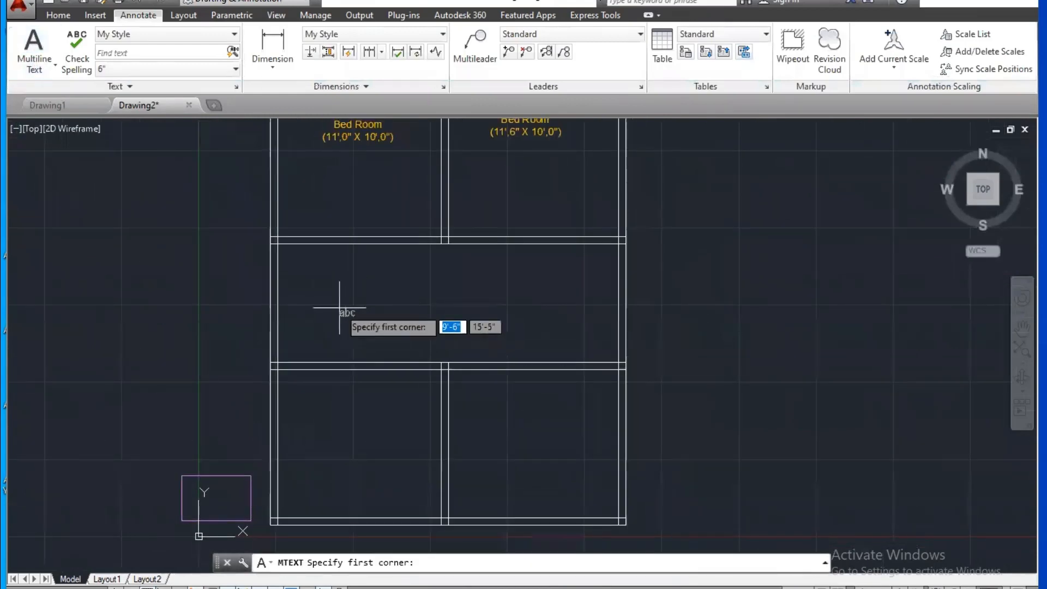
{"action": "key", "text": "Escape"}
{"action": "key", "text": "Escape"}
{"action": "middle_click_drag", "start_coordinate": [365, 142], "coordinate": [393, 196]}
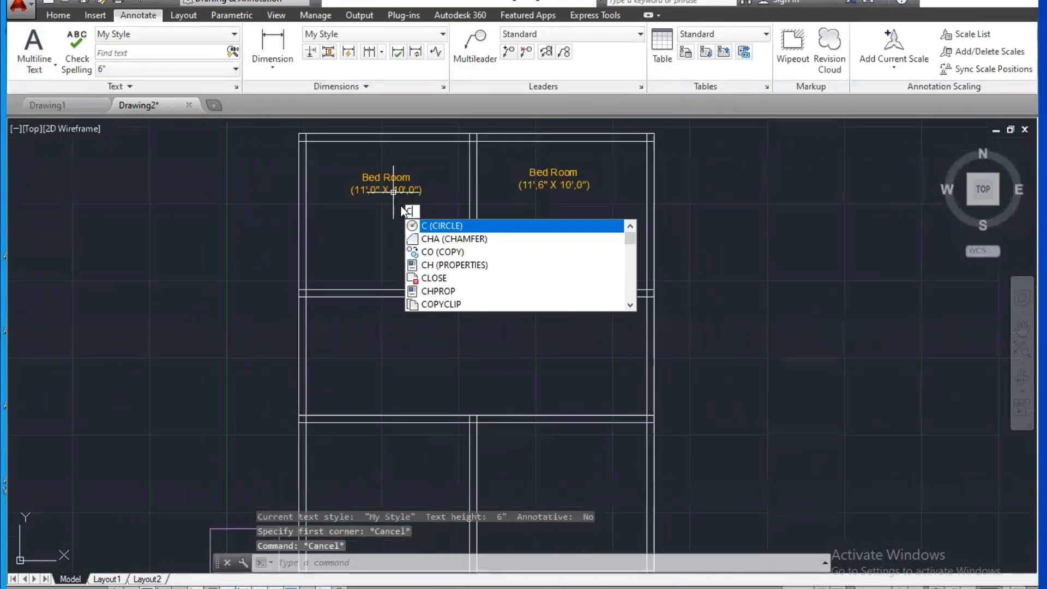
{"action": "key", "text": "Escape"}
{"action": "left_click", "coordinate": [448, 224]}
{"action": "left_click", "coordinate": [347, 165]}
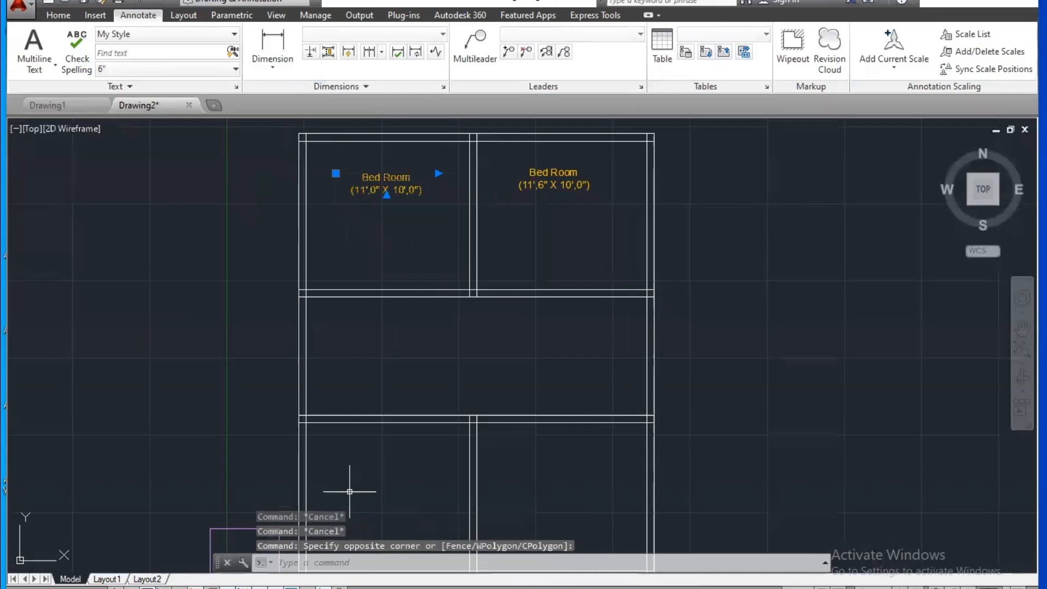
Step: Switch to Notepad and add a line noting the shortcut for copy as "co-space"
{"action": "key", "text": "alt+Tab"}
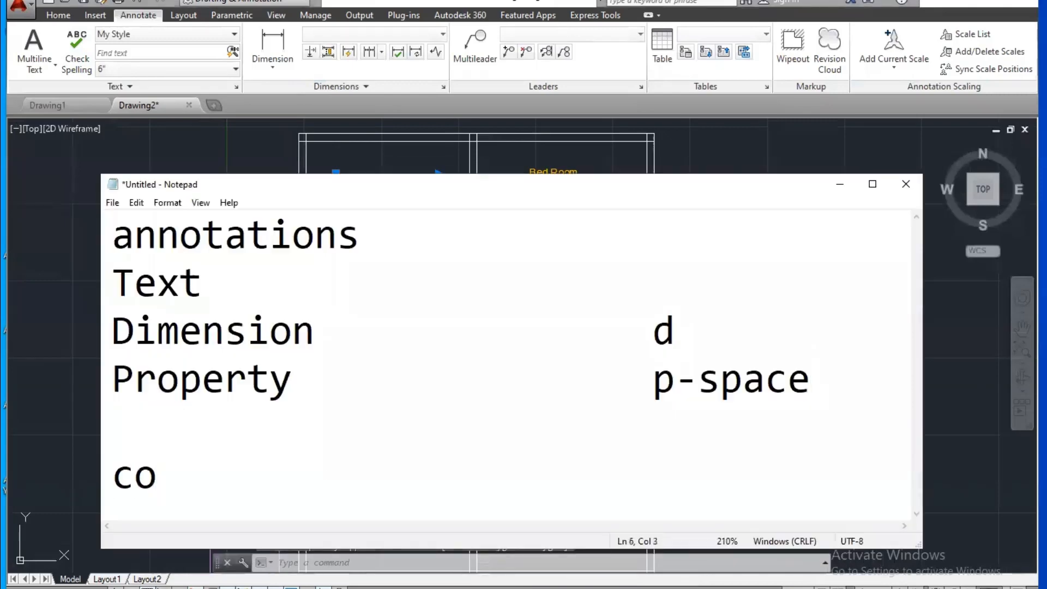
{"action": "type", "text": "copy"}
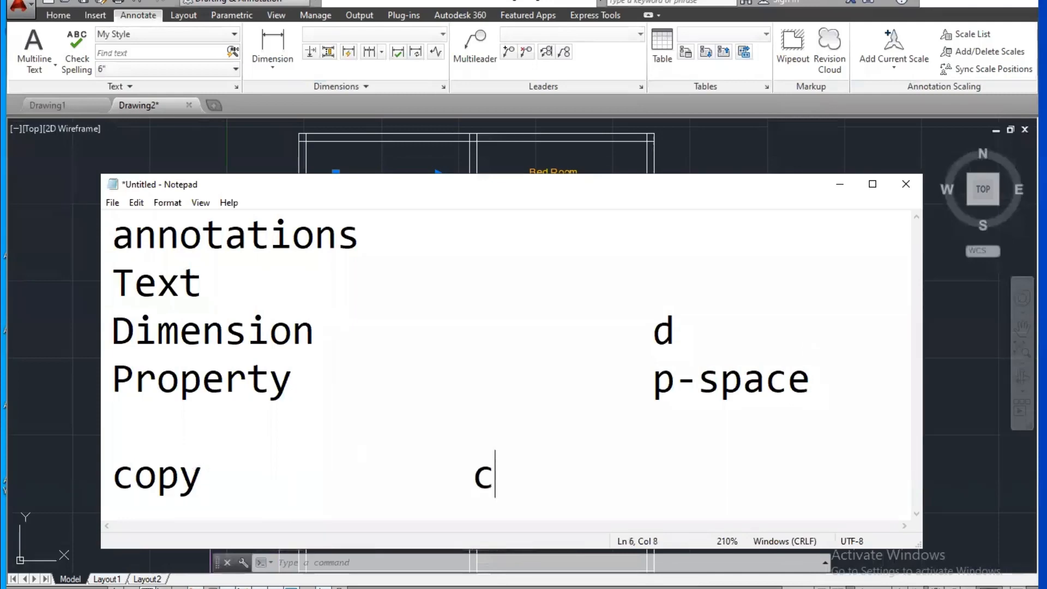
{"action": "type", "text": "\t\tco-space"}
{"action": "key", "text": "Return"}
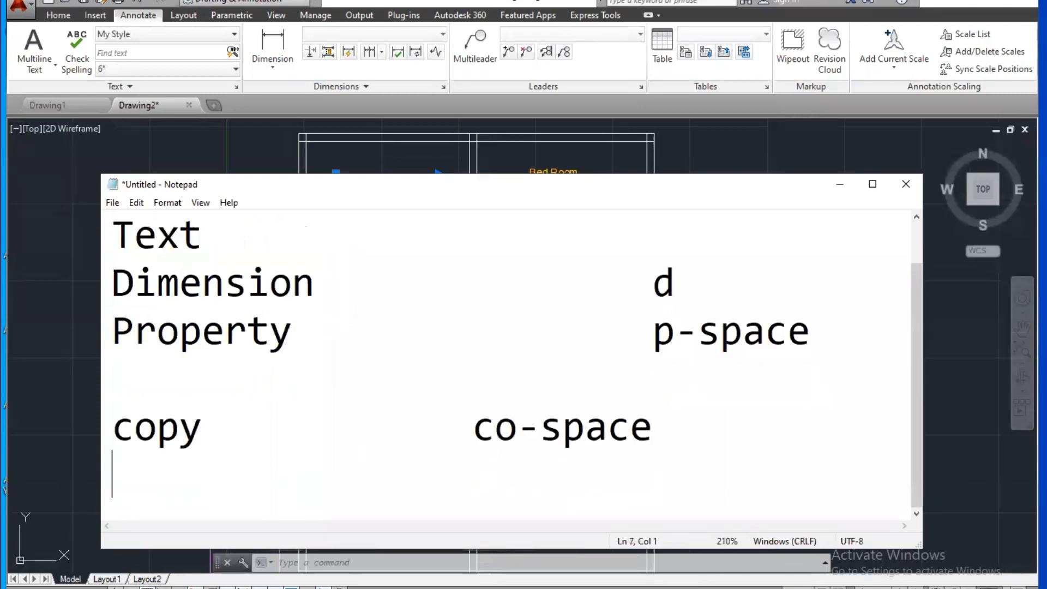
Step: Add the note lines "Copy Ctrl + C" and "Paste Ctrl + V", highlight the co-space line, and return to AutoCAD
{"action": "key", "text": "BackSpace"}
{"action": "key", "text": "BackSpace"}
{"action": "type", "text": "Copy\t\tCtrl"}
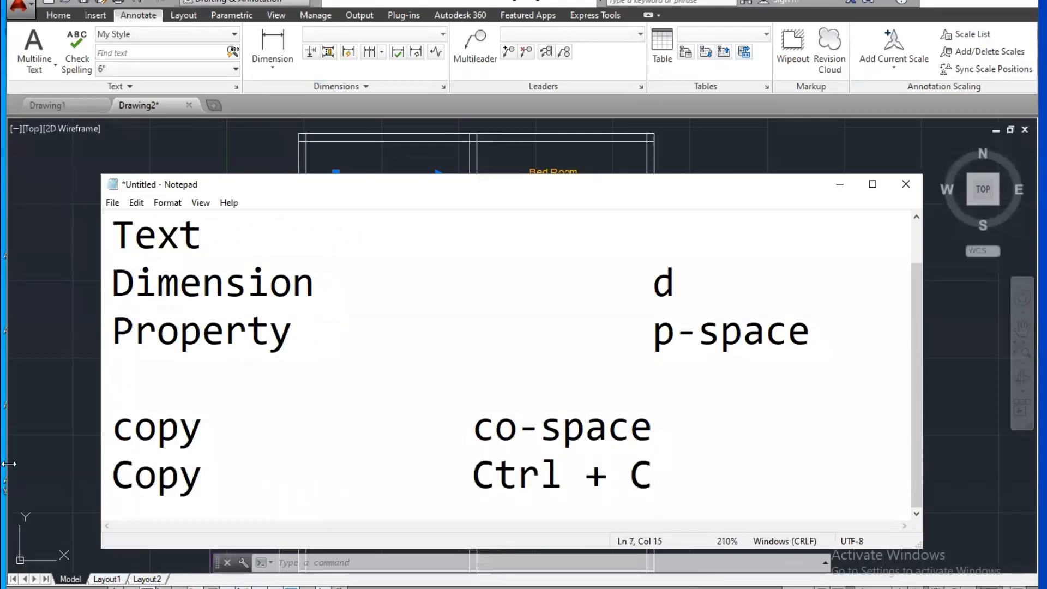
{"action": "type", "text": " + C"}
{"action": "key", "text": "Return"}
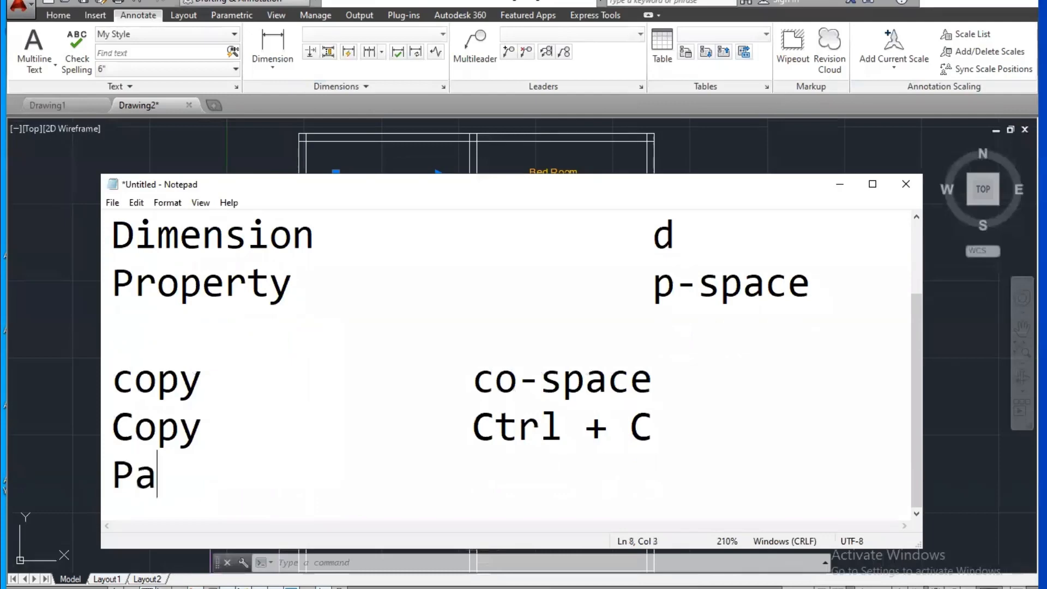
{"action": "type", "text": "Paste\t\tCtrl + V"}
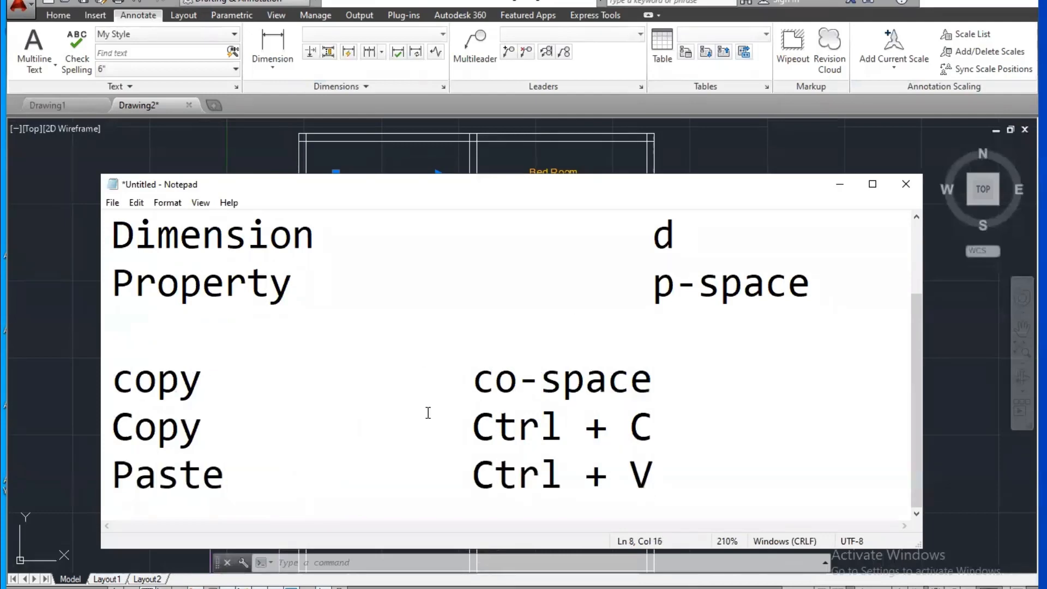
{"action": "left_click_drag", "start_coordinate": [113, 387], "coordinate": [682, 383]}
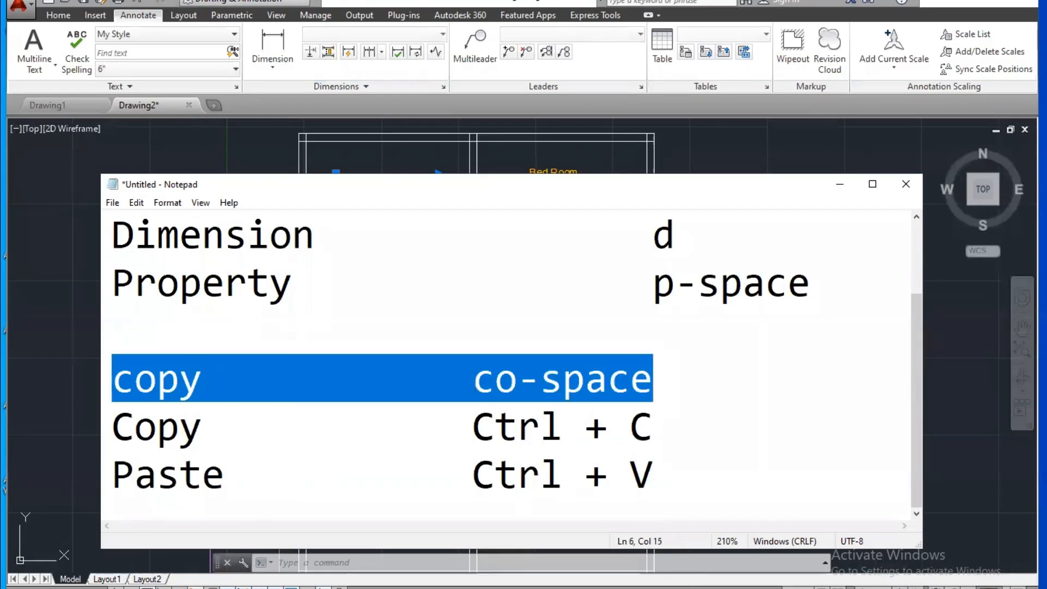
{"action": "key", "text": "alt+Tab"}
{"action": "middle_click_drag", "start_coordinate": [410, 292], "coordinate": [390, 338]}
{"action": "key", "text": "Escape"}
{"action": "key", "text": "Escape"}
{"action": "type", "text": "c"}
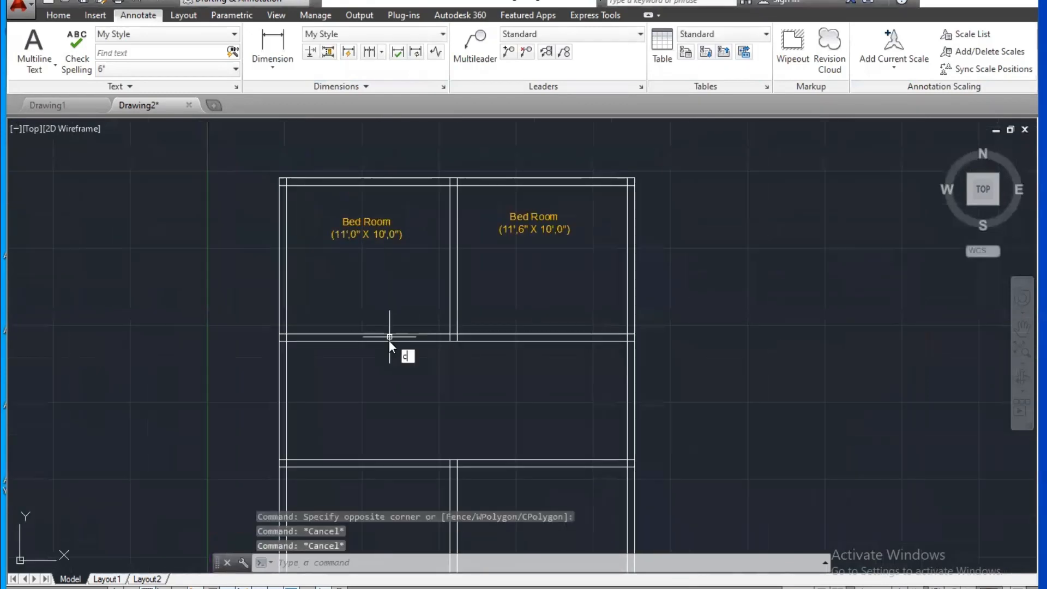
{"action": "type", "text": "o"}
{"action": "key", "text": "space"}
{"action": "key", "text": "Escape"}
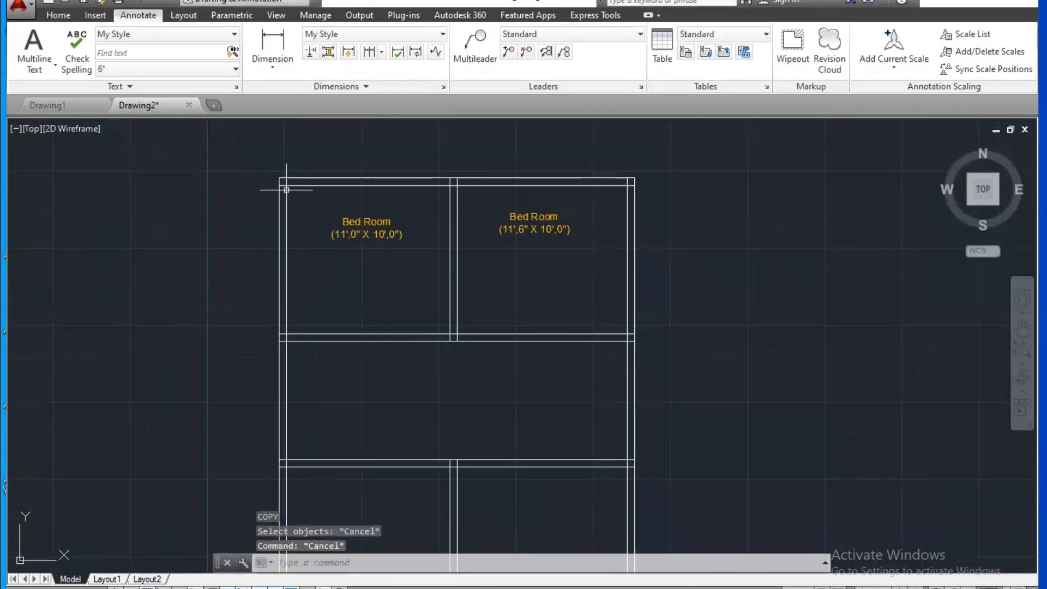
Step: Copy the upper-left Bed Room label into the middle room and both lower rooms
{"action": "left_click", "coordinate": [59, 16]}
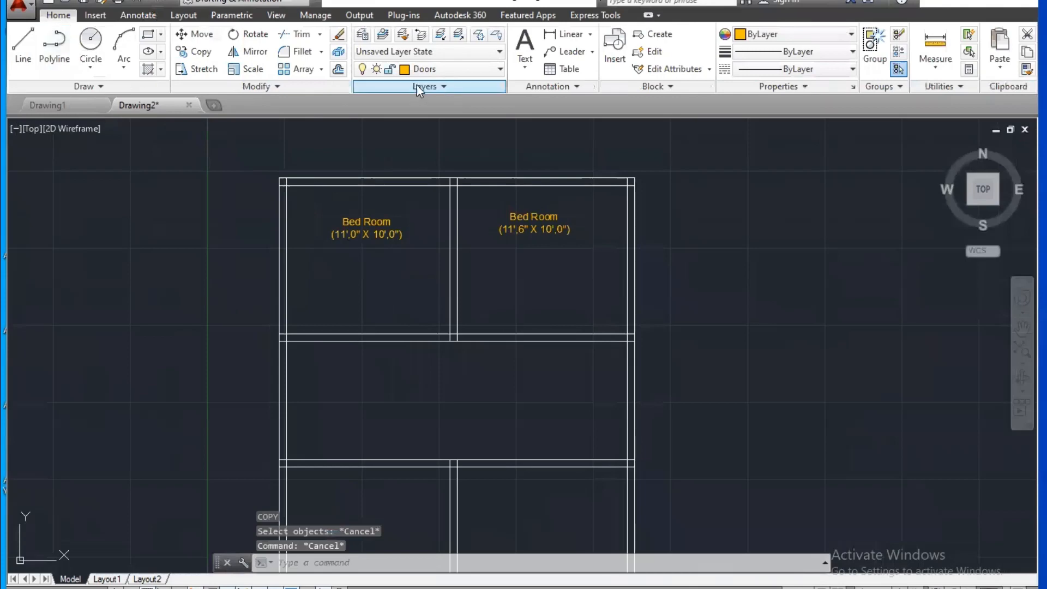
{"action": "left_click", "coordinate": [200, 54]}
{"action": "left_click", "coordinate": [371, 232]}
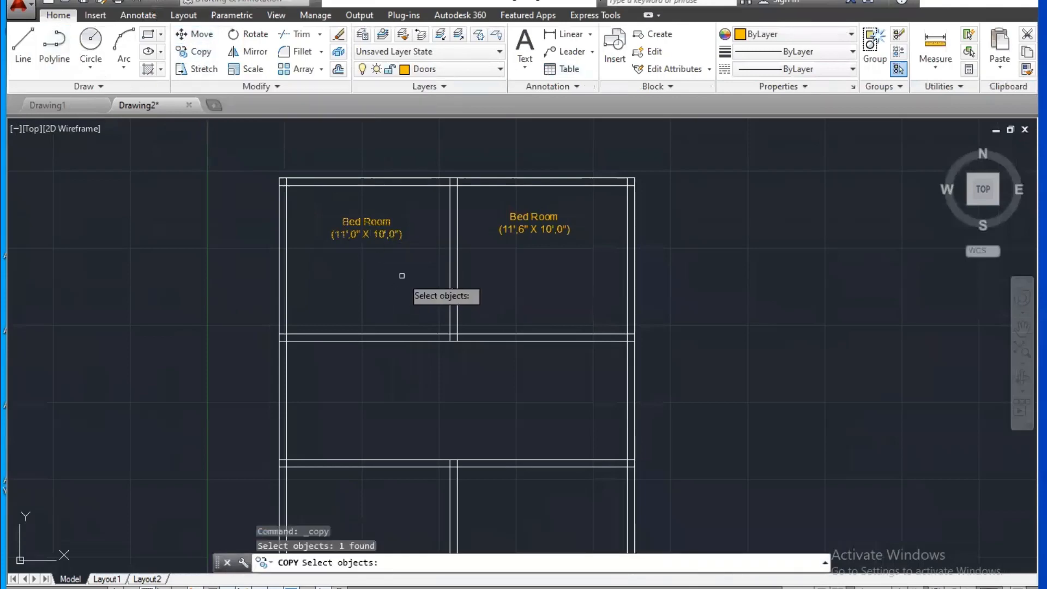
{"action": "key", "text": "space"}
{"action": "left_click", "coordinate": [416, 219]}
{"action": "left_click", "coordinate": [422, 396]}
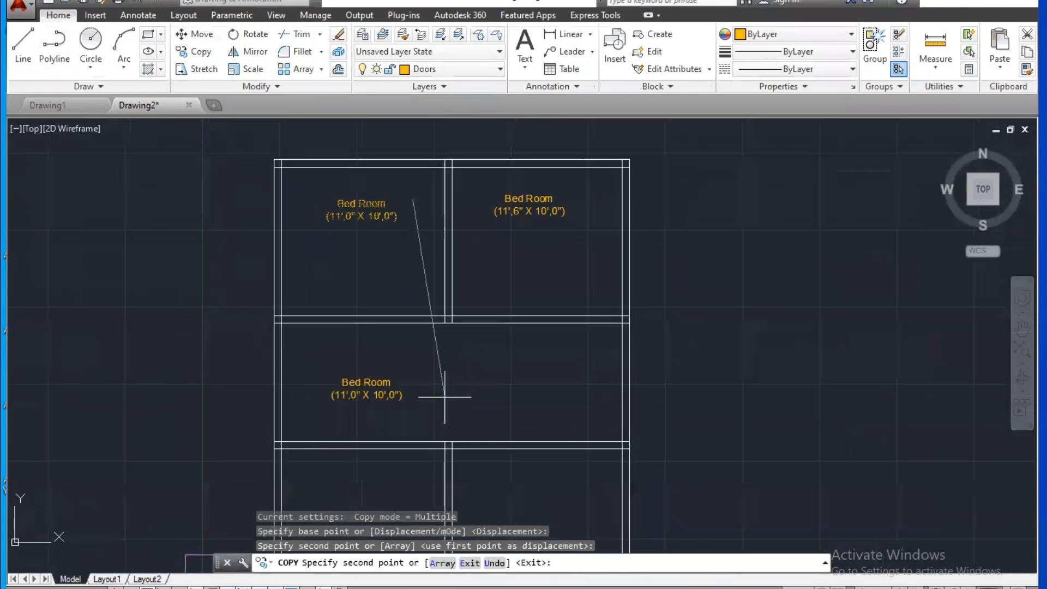
{"action": "scroll", "coordinate": [445, 397], "scroll_direction": "up", "scroll_amount": 2}
{"action": "left_click", "coordinate": [649, 439]}
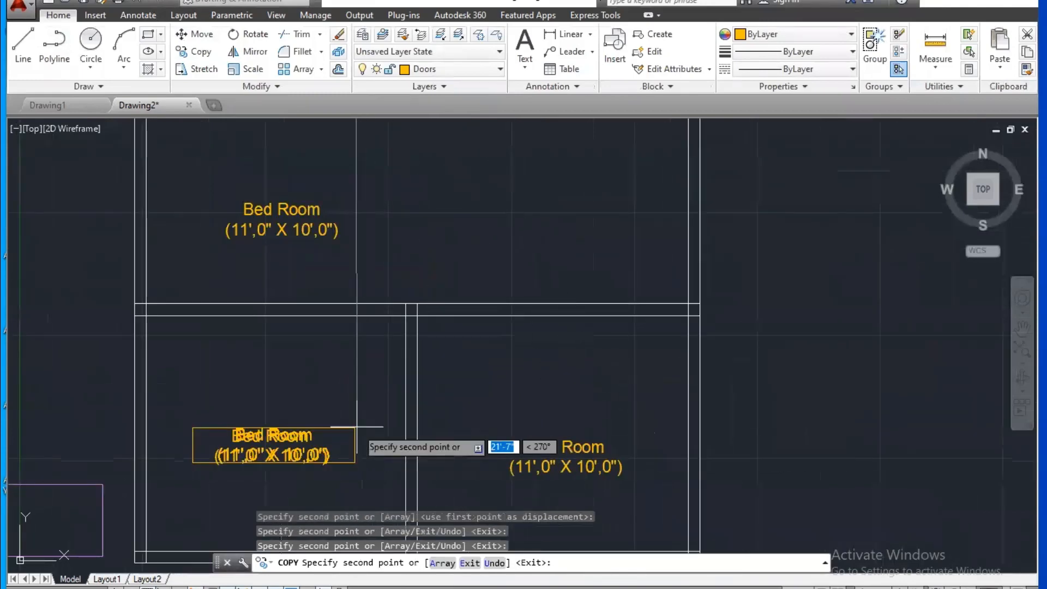
{"action": "left_click", "coordinate": [354, 422]}
{"action": "key", "text": "Escape"}
{"action": "scroll", "coordinate": [362, 321], "scroll_direction": "down", "scroll_amount": 3}
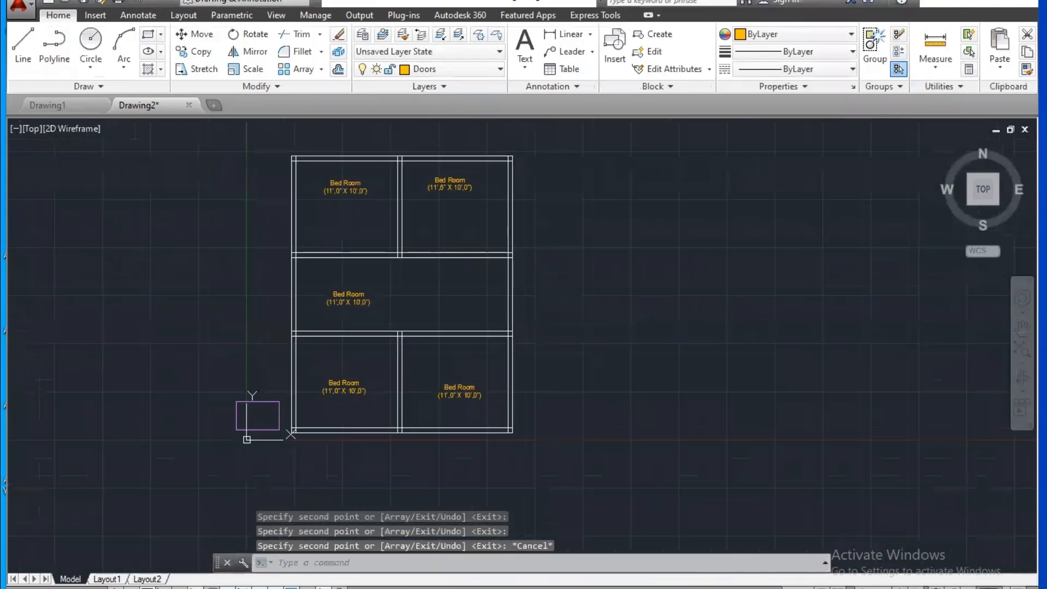
{"action": "scroll", "coordinate": [337, 255], "scroll_direction": "up", "scroll_amount": 2}
{"action": "type", "text": "co"}
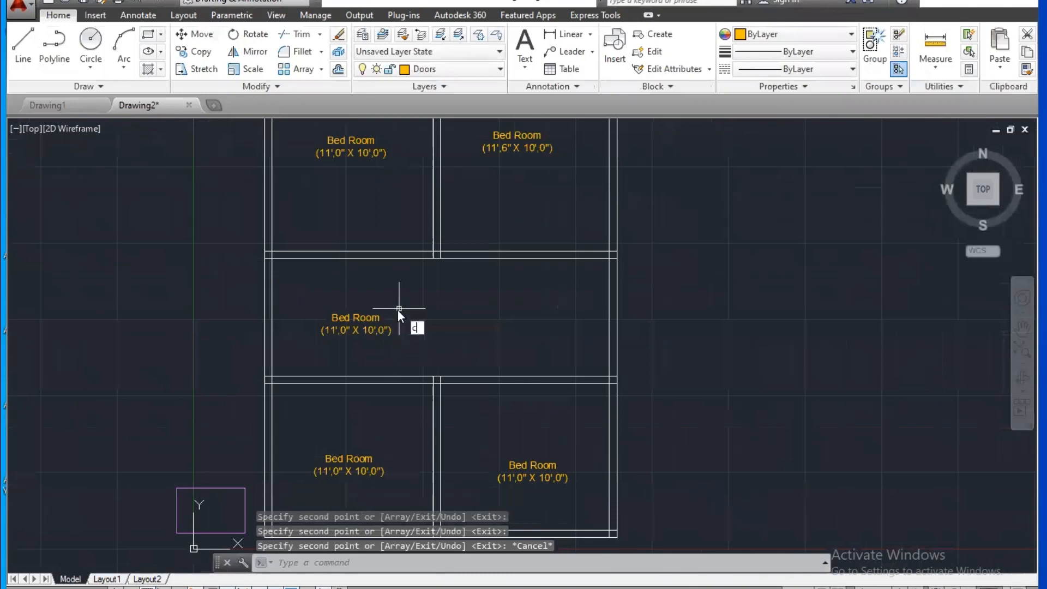
{"action": "key", "text": "Return"}
{"action": "left_click", "coordinate": [365, 321]}
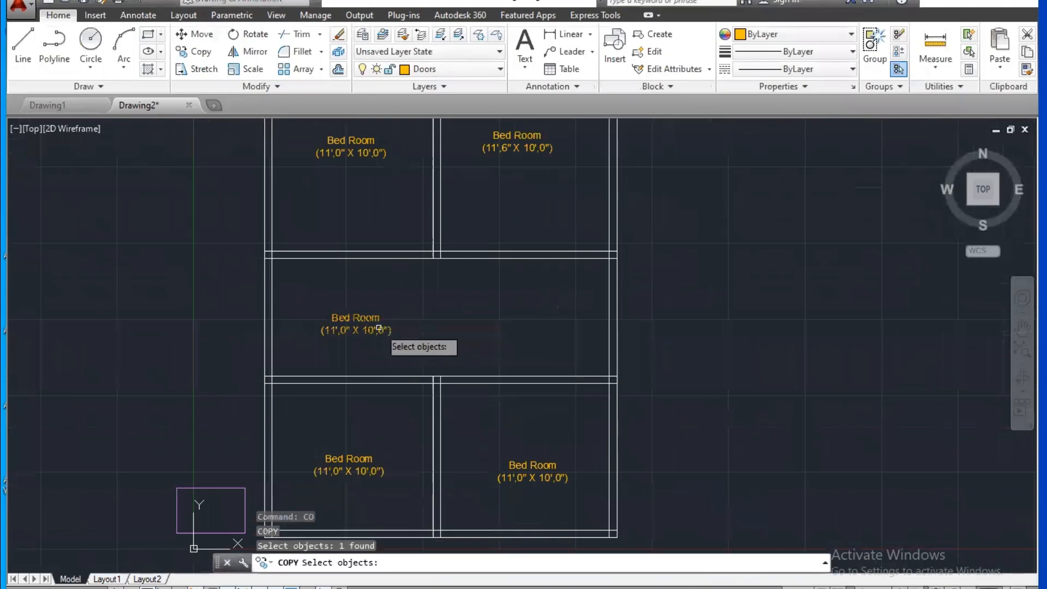
{"action": "scroll", "coordinate": [365, 321], "scroll_direction": "down", "scroll_amount": 4}
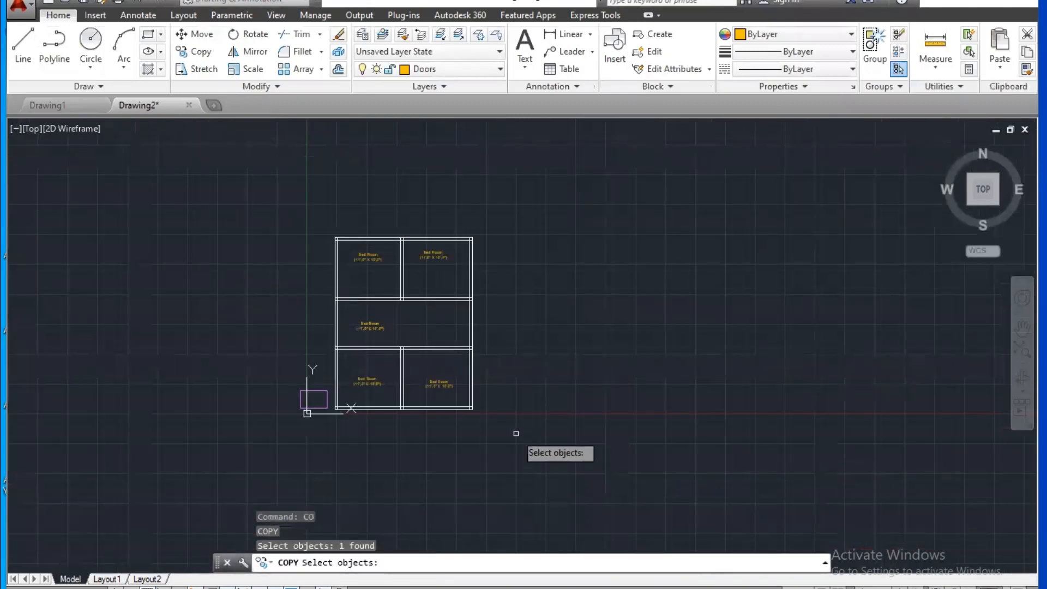
{"action": "key", "text": "Escape"}
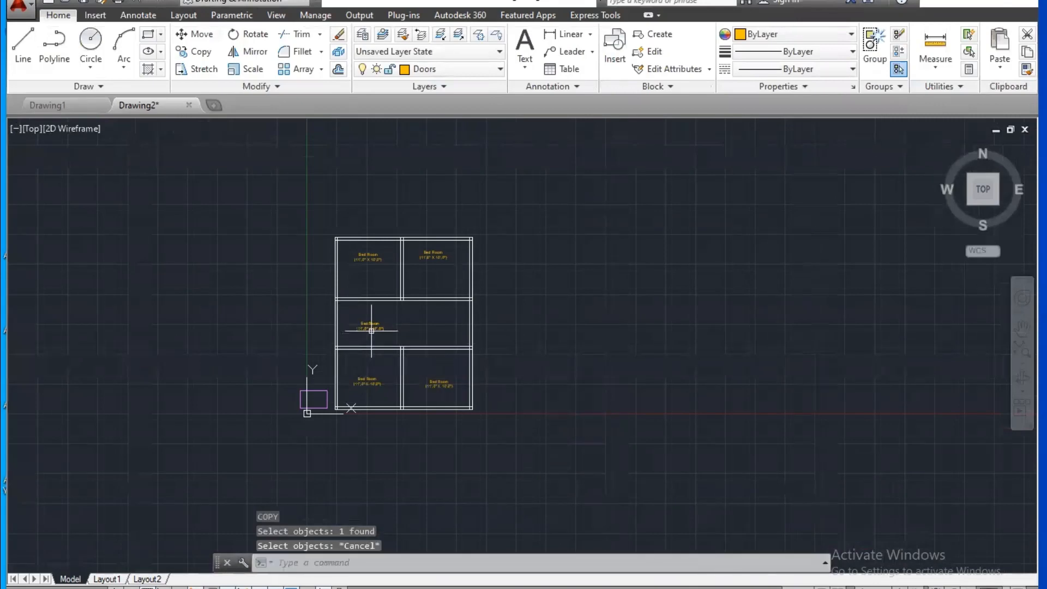
{"action": "left_click", "coordinate": [39, 108]}
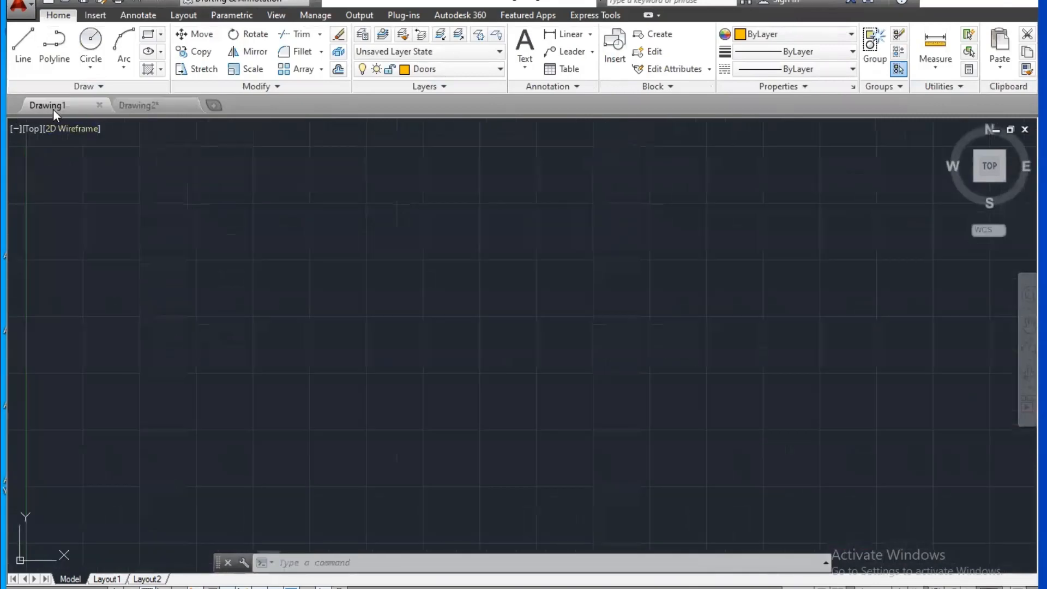
{"action": "left_click", "coordinate": [155, 107]}
Step: Copy the middle room's label to the clipboard and paste it into Drawing1
{"action": "scroll", "coordinate": [379, 342], "scroll_direction": "up", "scroll_amount": 4}
{"action": "left_click", "coordinate": [378, 342]}
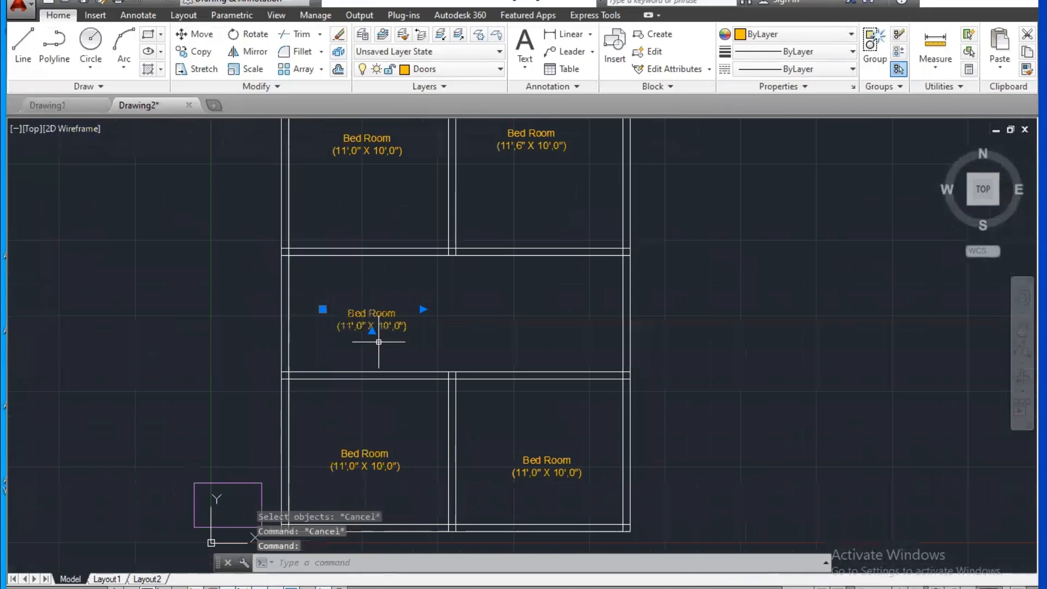
{"action": "key", "text": "ctrl+c"}
{"action": "left_click", "coordinate": [70, 107]}
{"action": "key", "text": "ctrl+v"}
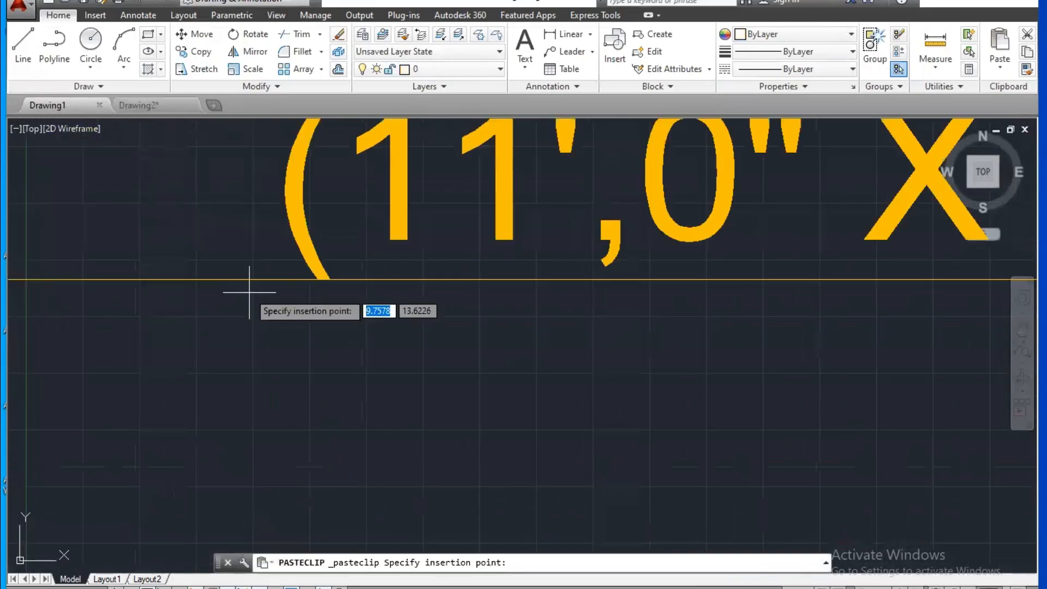
{"action": "scroll", "coordinate": [254, 354], "scroll_direction": "down", "scroll_amount": 2}
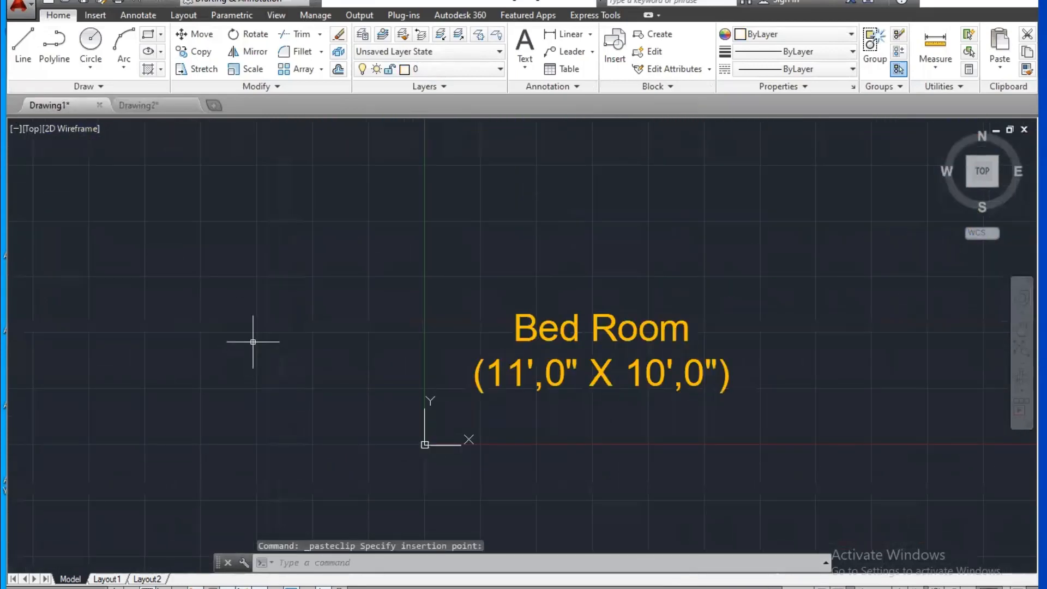
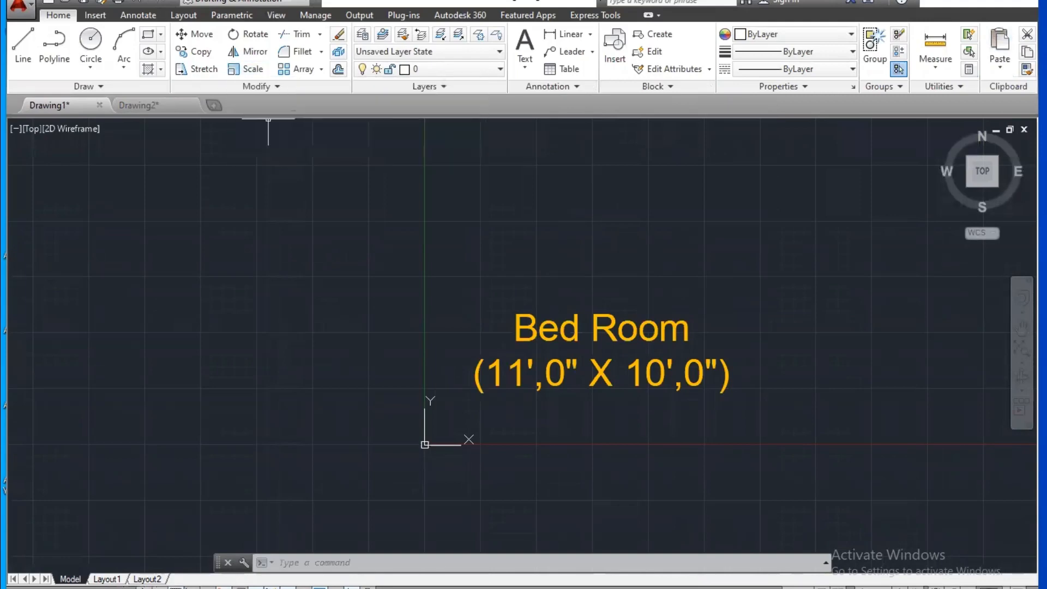
Step: Return to the room layout in Drawing2, comparing it with Drawing1
{"action": "key", "text": "Escape"}
{"action": "left_click", "coordinate": [145, 108]}
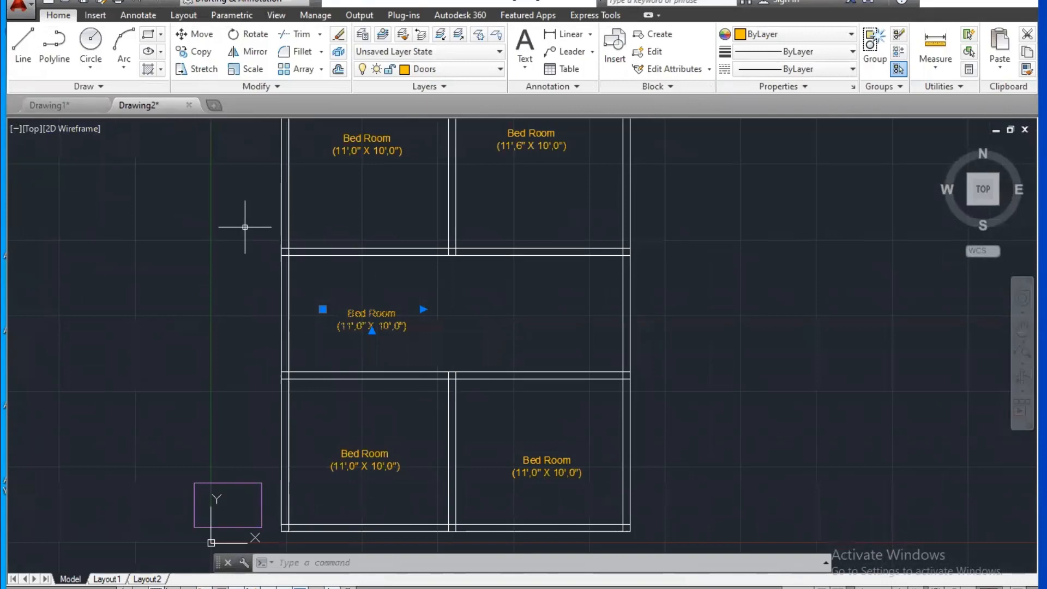
{"action": "scroll", "coordinate": [251, 226], "scroll_direction": "down", "scroll_amount": 4}
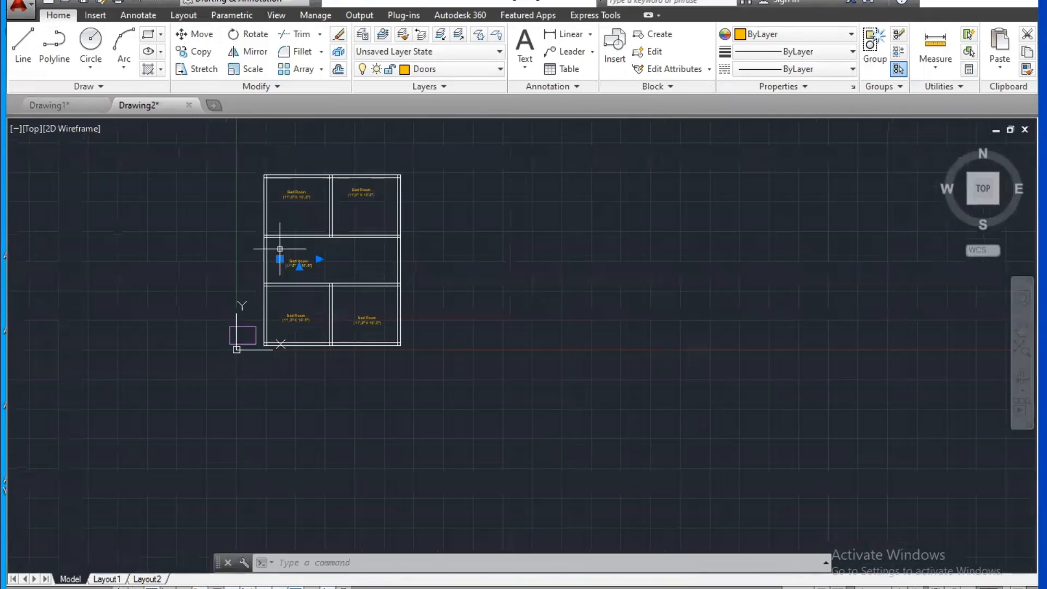
{"action": "left_click", "coordinate": [72, 109]}
{"action": "left_click", "coordinate": [138, 105]}
Step: Change the first line of the middle room's label to "Lounge" and finish editing the text
{"action": "scroll", "coordinate": [345, 273], "scroll_direction": "up", "scroll_amount": 2}
{"action": "middle_click_drag", "start_coordinate": [271, 232], "coordinate": [277, 312]}
{"action": "scroll", "coordinate": [277, 259], "scroll_direction": "up", "scroll_amount": 2}
{"action": "scroll", "coordinate": [349, 398], "scroll_direction": "up", "scroll_amount": 2}
{"action": "mouse_move", "coordinate": [349, 399]}
{"action": "middle_mouse_down"}
{"action": "mouse_move", "coordinate": [324, 295]}
{"action": "mouse_move", "coordinate": [275, 177]}
{"action": "middle_mouse_up"}
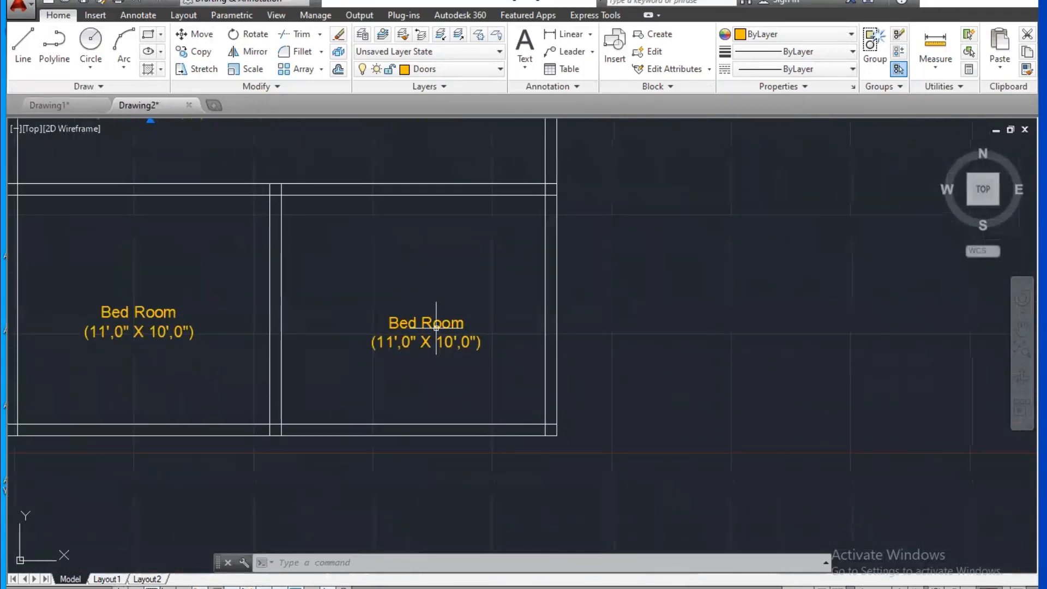
{"action": "middle_click_drag", "start_coordinate": [274, 333], "coordinate": [376, 461]}
{"action": "double_click", "coordinate": [297, 222]}
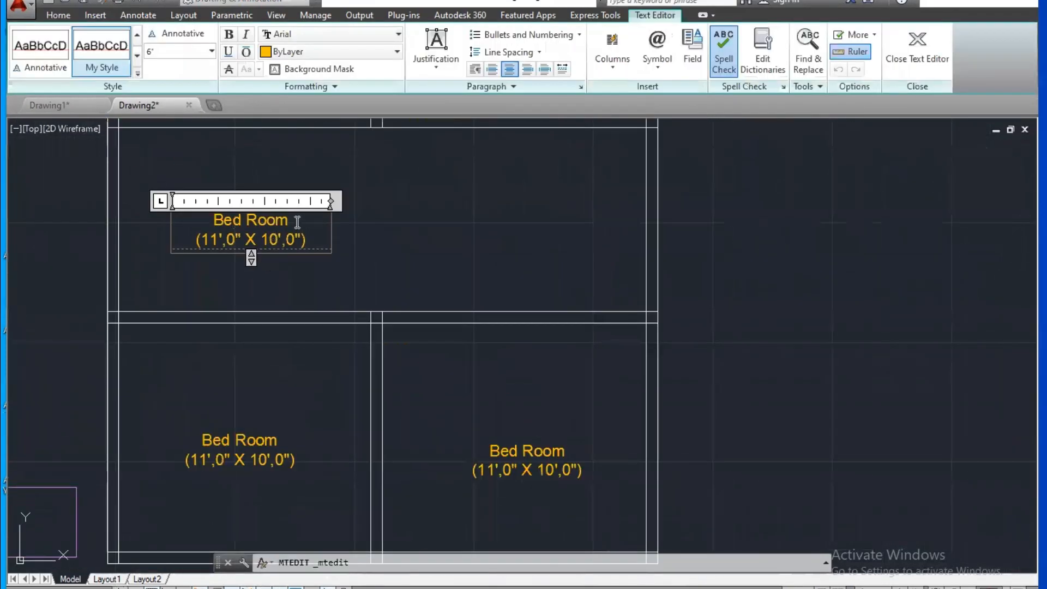
{"action": "type", "text": "Lounge"}
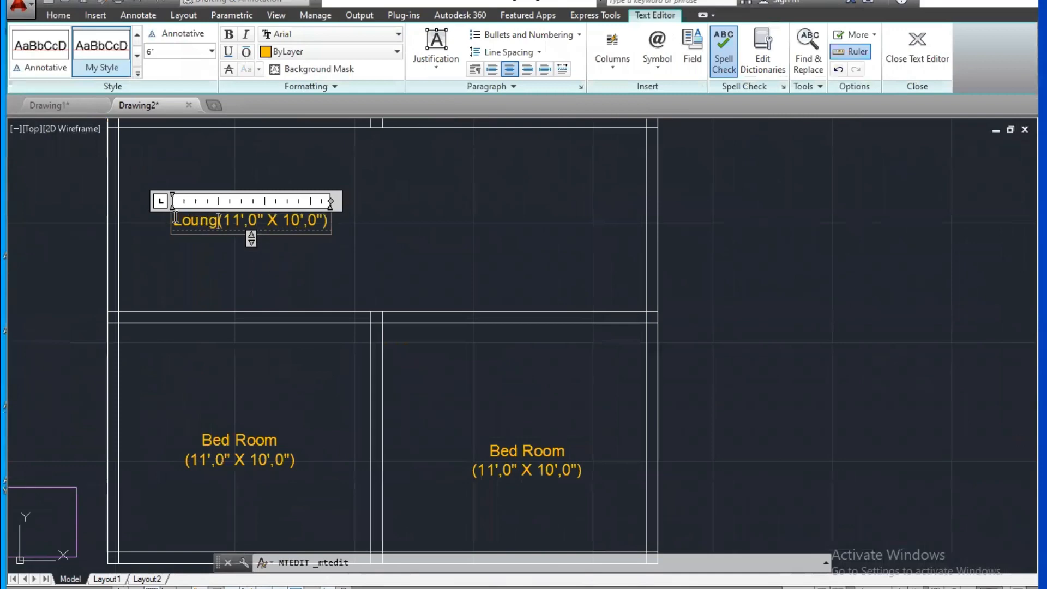
{"action": "left_click", "coordinate": [216, 438]}
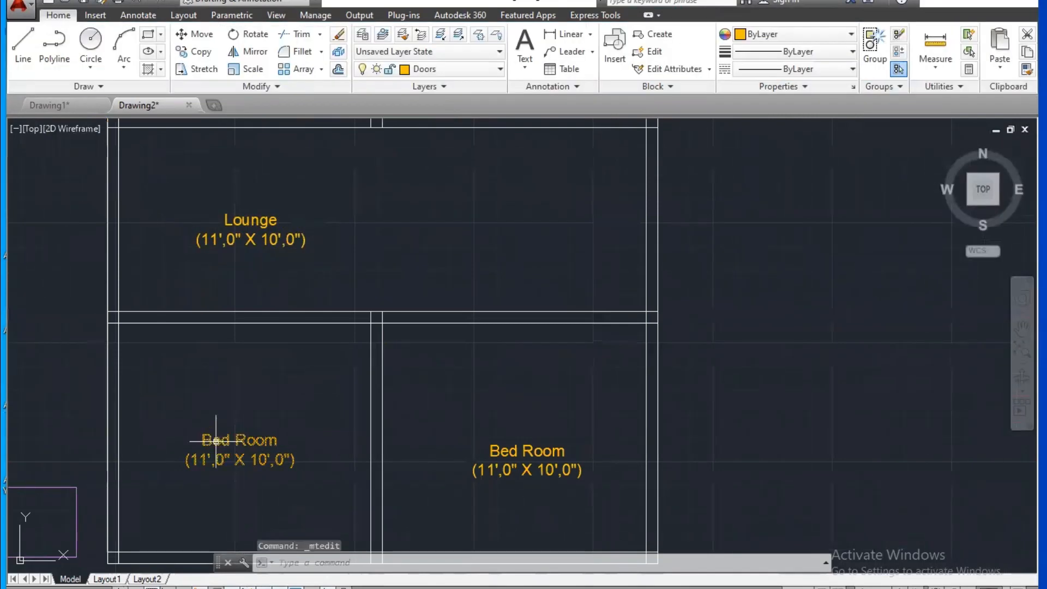
Step: Change the first line of the lower-left room's label to "Stairs", keeping the dimensions on a separate line below, and finish editing
{"action": "double_click", "coordinate": [215, 440]}
{"action": "middle_click_drag", "start_coordinate": [286, 447], "coordinate": [295, 372]}
{"action": "left_click_drag", "start_coordinate": [288, 365], "coordinate": [156, 365]}
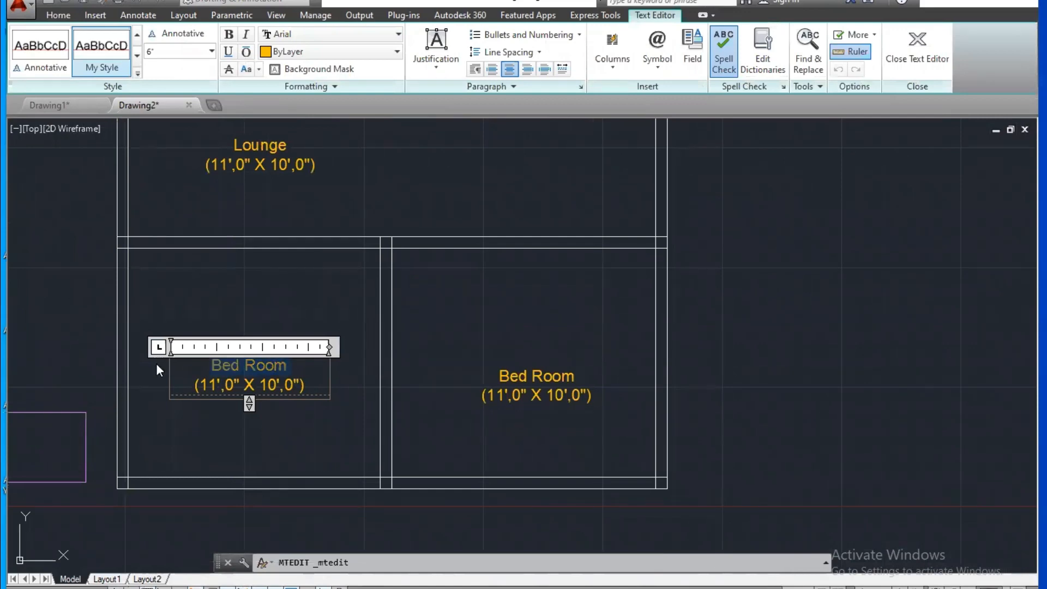
{"action": "type", "text": "Stairs(11',0\" X 10',0"}
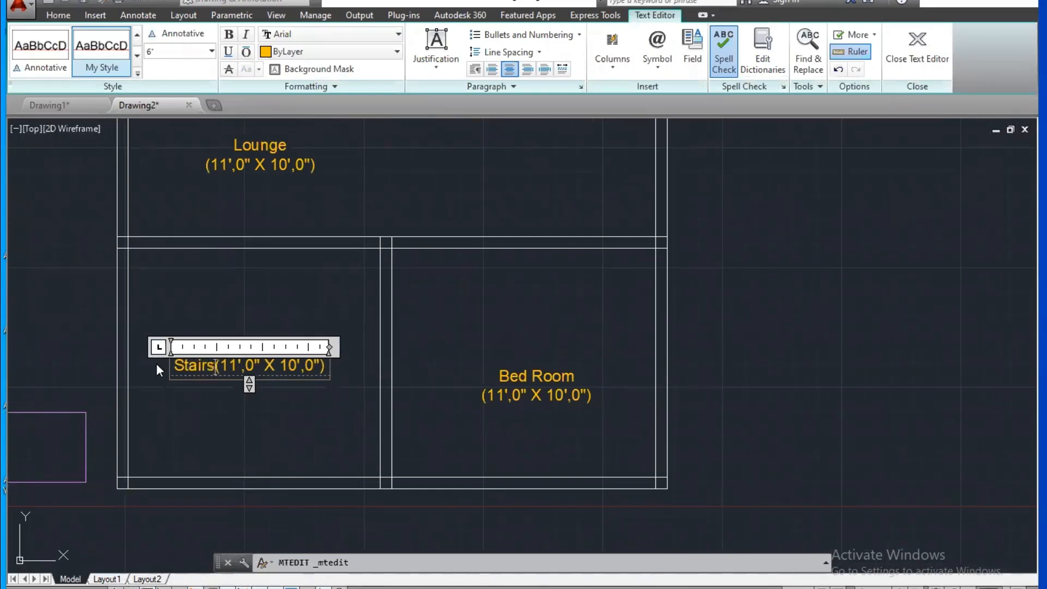
{"action": "key", "text": "Return"}
{"action": "left_click", "coordinate": [202, 307]}
Step: Change the room name in the lower-right room's label to "Drawing Room" and finish editing the text
{"action": "left_click", "coordinate": [552, 383]}
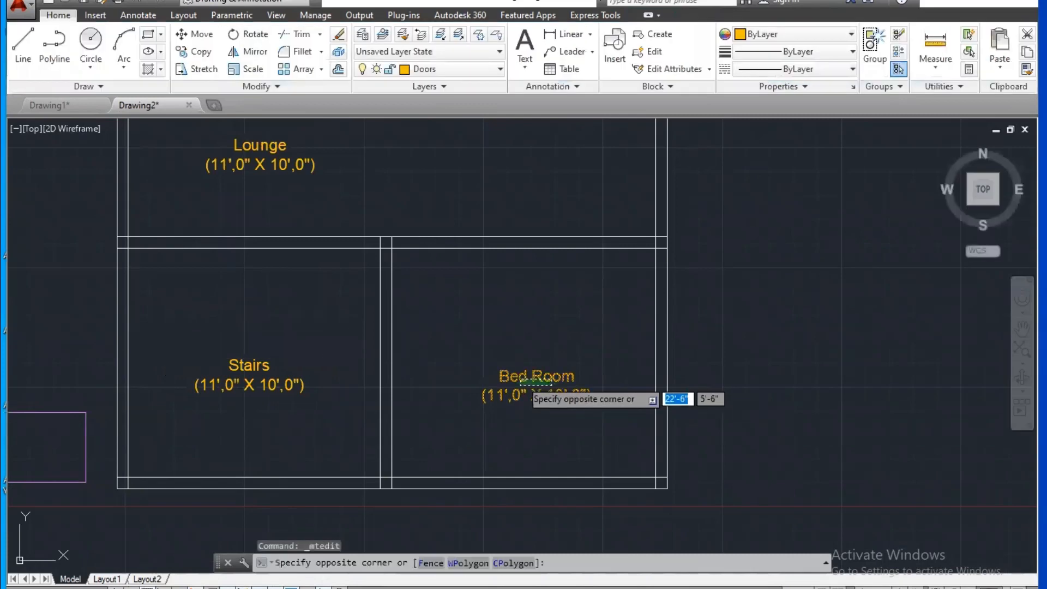
{"action": "double_click", "coordinate": [523, 380]}
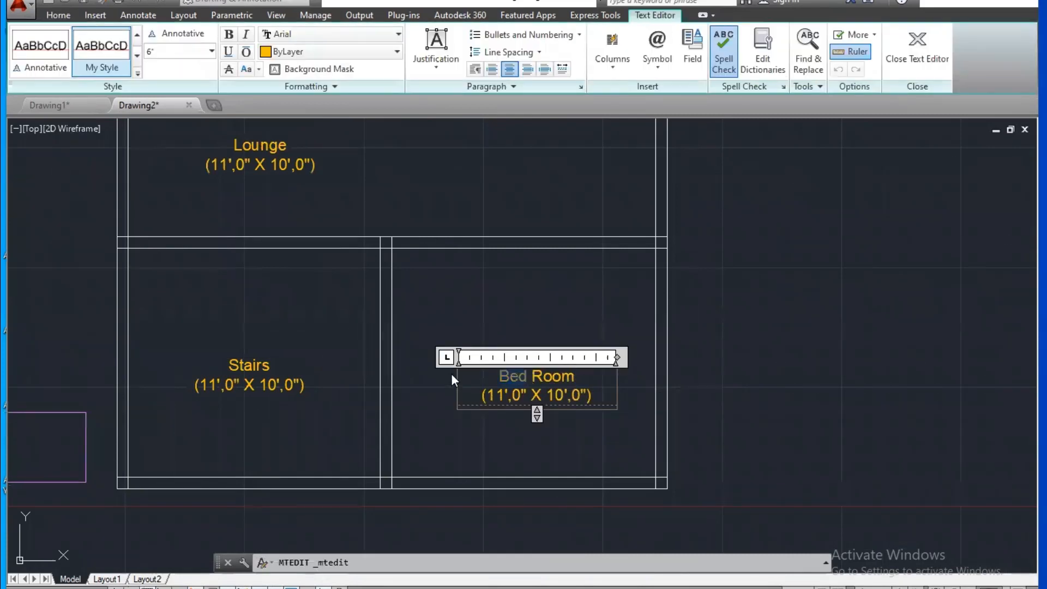
{"action": "type", "text": "Graw"}
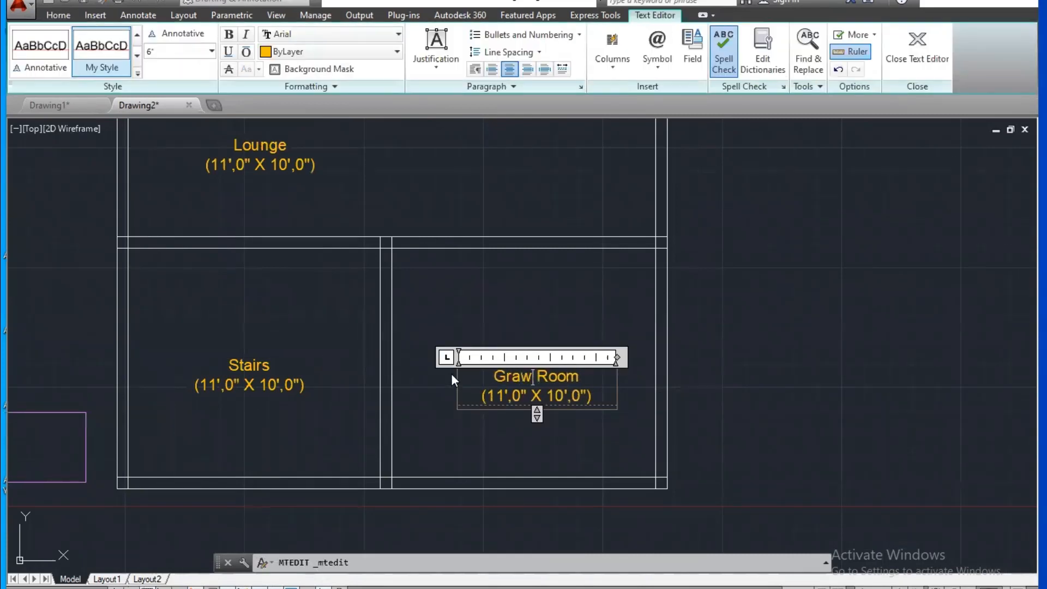
{"action": "type", "text": "ing"}
{"action": "left_click", "coordinate": [495, 378]}
{"action": "key", "text": "BackSpace"}
{"action": "type", "text": "D"}
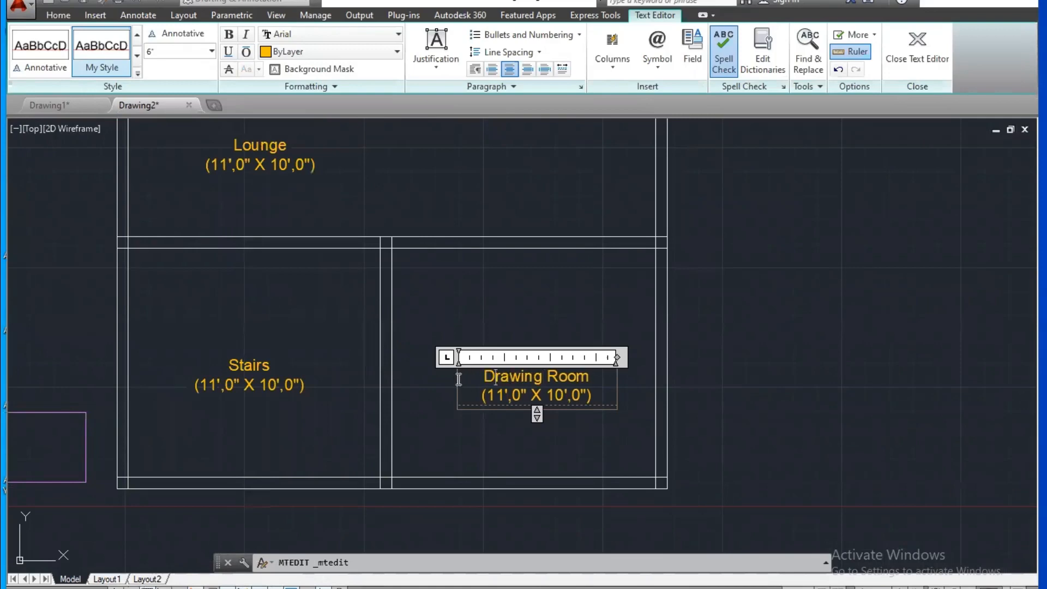
{"action": "left_click", "coordinate": [474, 299]}
Step: Review the labelled room layout and open the list of available dimension types
{"action": "scroll", "coordinate": [407, 311], "scroll_direction": "down", "scroll_amount": 5}
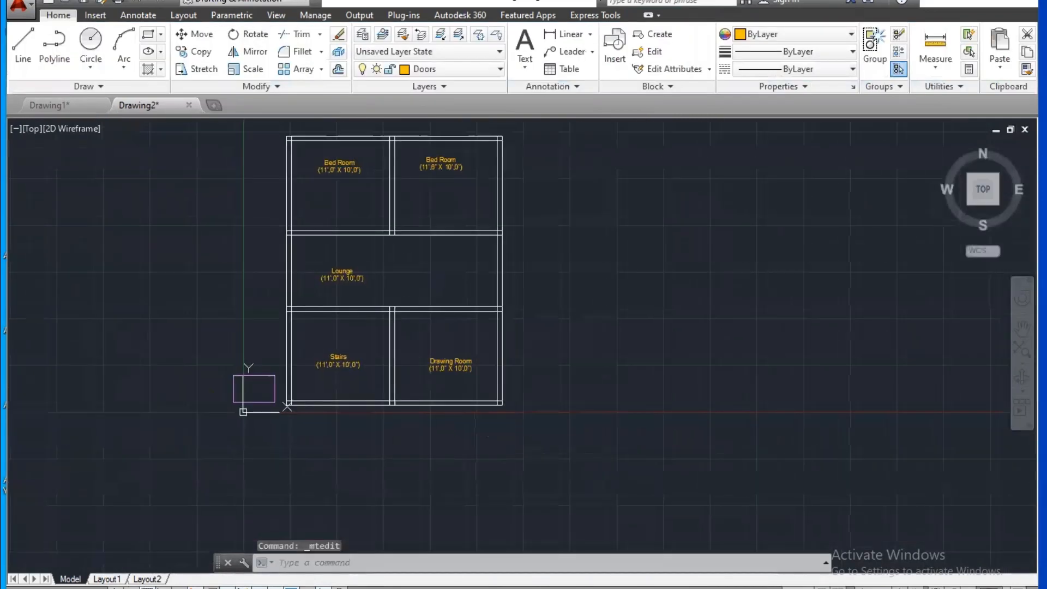
{"action": "scroll", "coordinate": [381, 316], "scroll_direction": "up", "scroll_amount": 2}
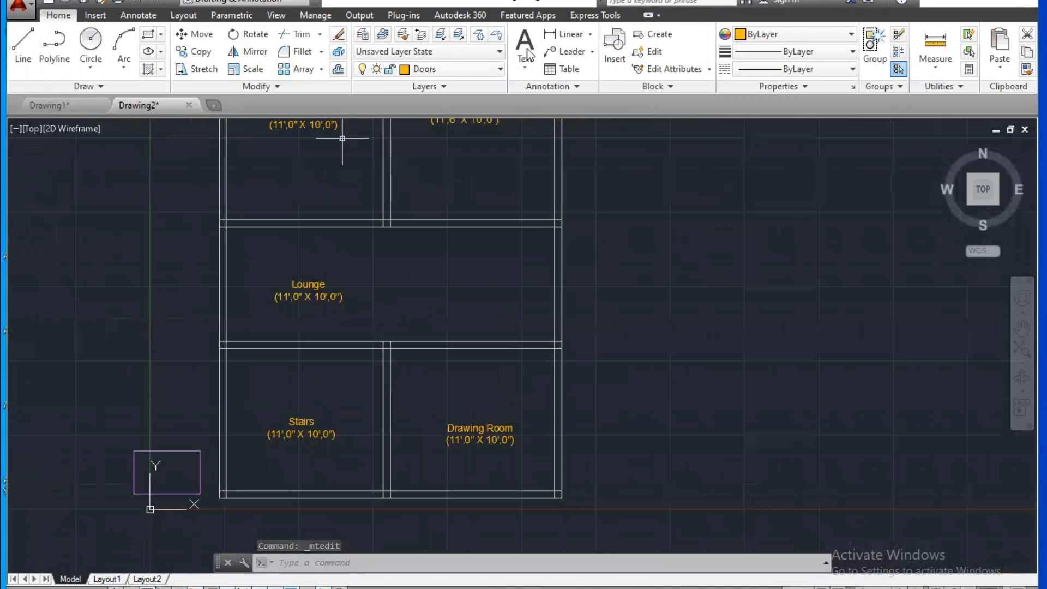
{"action": "scroll", "coordinate": [339, 182], "scroll_direction": "down", "scroll_amount": 2}
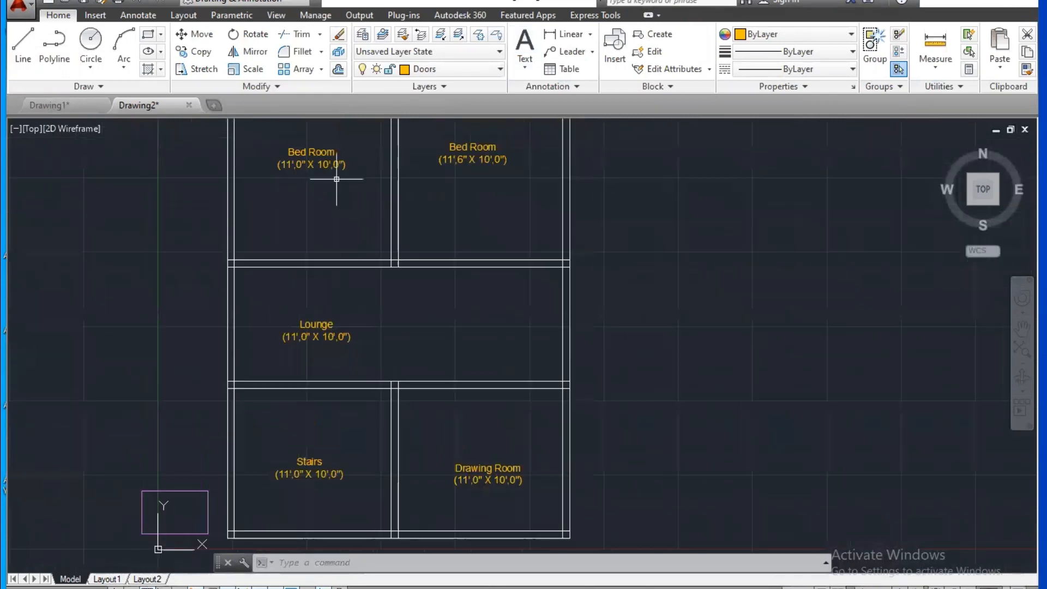
{"action": "left_click", "coordinate": [589, 36]}
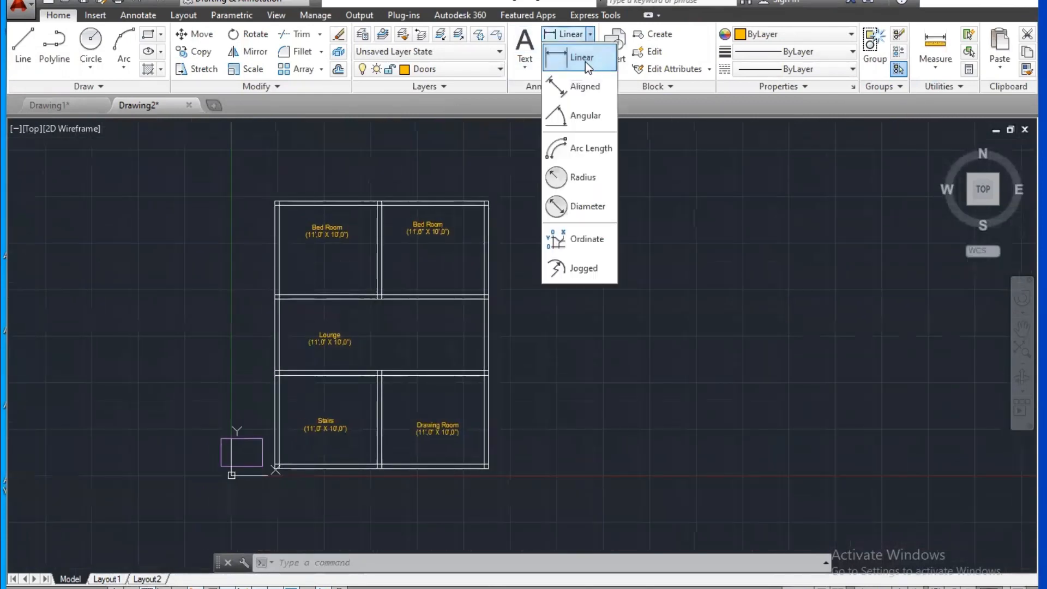
Step: Add a linear dimension for the floor plan's overall width, placed above the two bedrooms
{"action": "left_click", "coordinate": [582, 56]}
{"action": "left_click", "coordinate": [275, 201]}
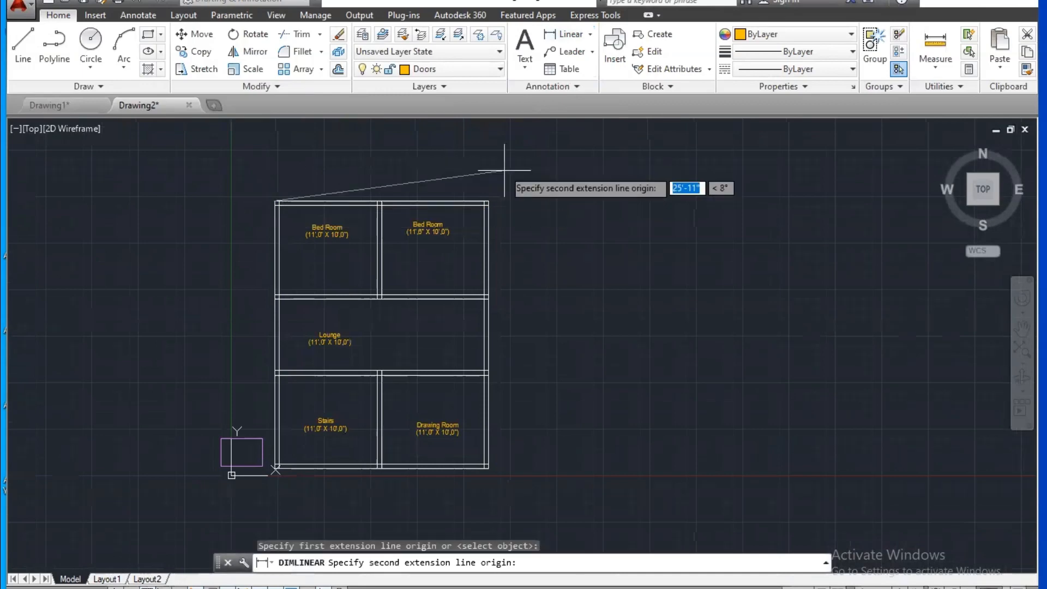
{"action": "left_click", "coordinate": [487, 202]}
{"action": "left_click", "coordinate": [463, 160]}
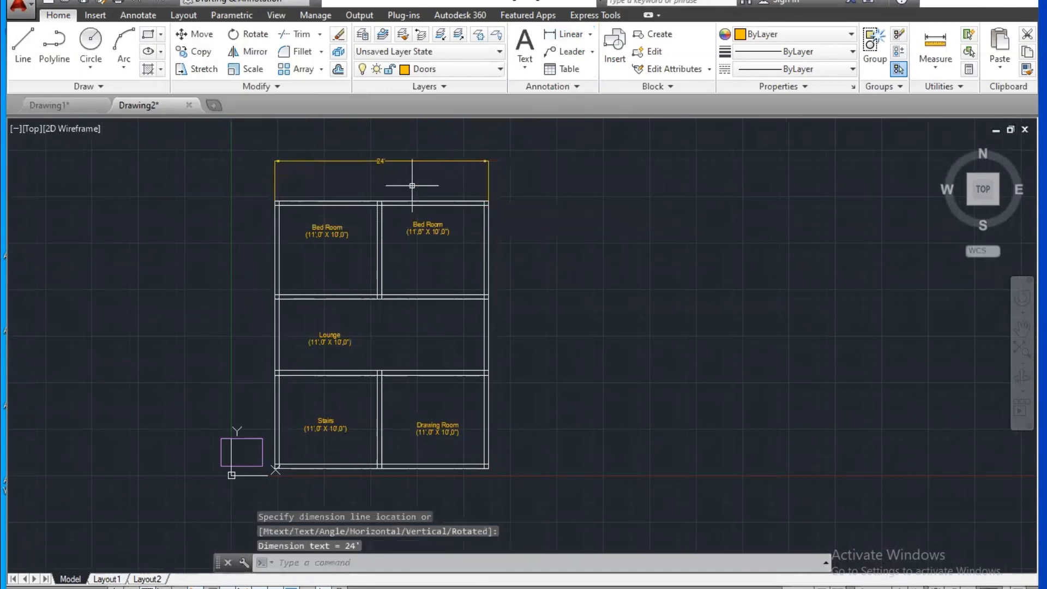
Step: Add a vertical linear dimension for the floor plan's overall height along its right outer wall
{"action": "left_click", "coordinate": [564, 34]}
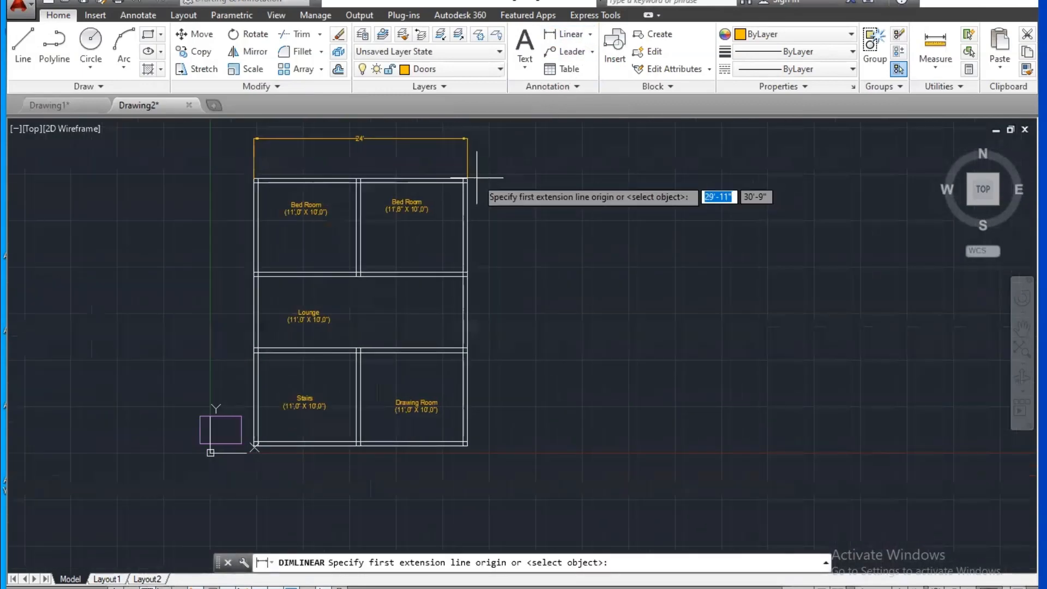
{"action": "left_click", "coordinate": [467, 179]}
{"action": "left_click", "coordinate": [468, 447]}
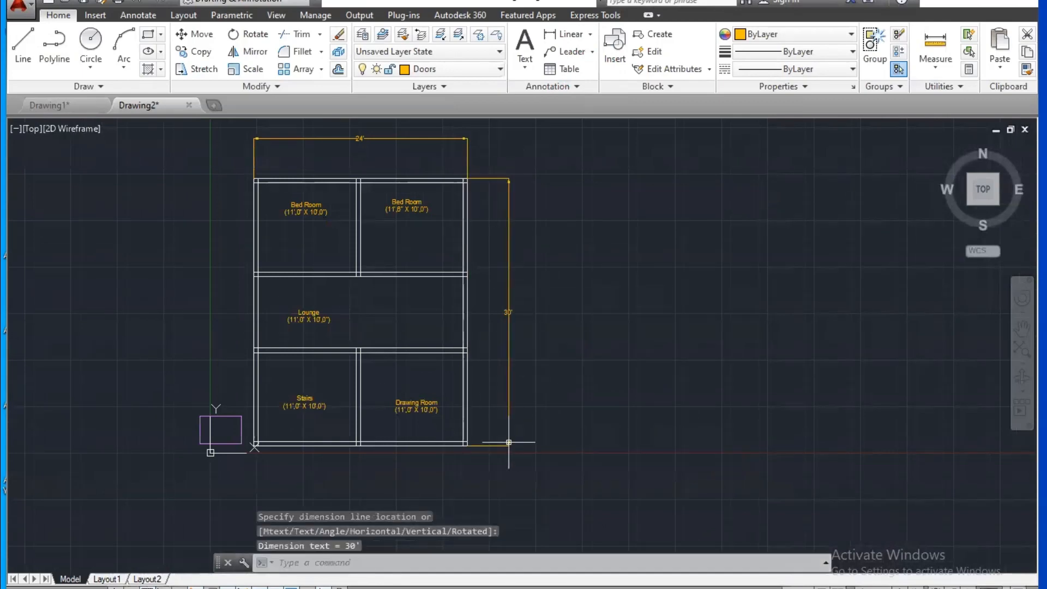
Step: Inspect the room layout and check the inside distances of the upper-right bedroom with the distance measuring command
{"action": "scroll", "coordinate": [538, 328], "scroll_direction": "up", "scroll_amount": 3}
{"action": "scroll", "coordinate": [538, 327], "scroll_direction": "down", "scroll_amount": 1}
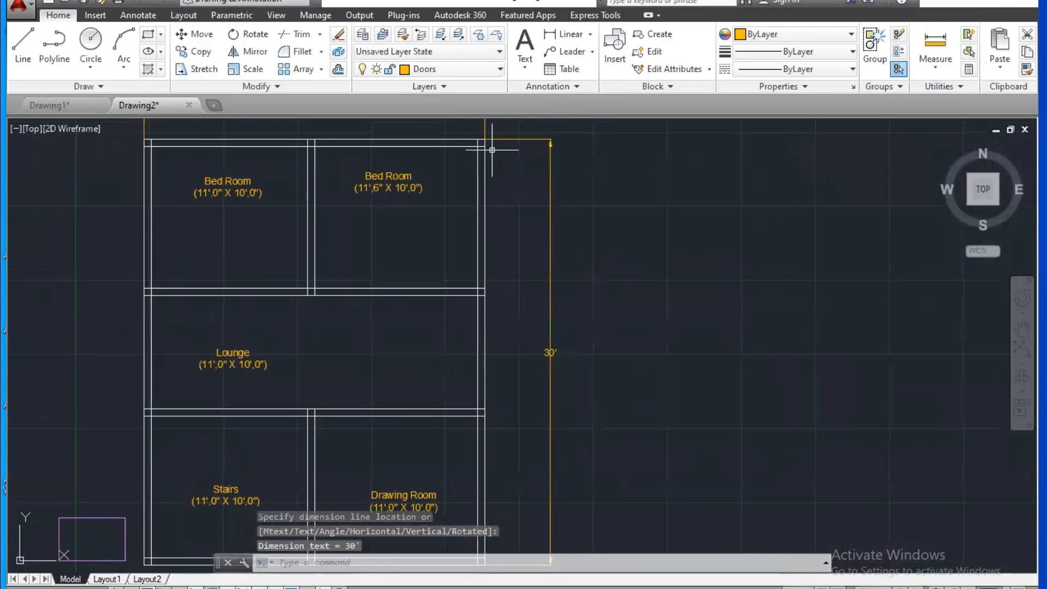
{"action": "mouse_move", "coordinate": [450, 248]}
{"action": "middle_mouse_down"}
{"action": "mouse_move", "coordinate": [487, 306]}
{"action": "mouse_move", "coordinate": [484, 297]}
{"action": "middle_mouse_up"}
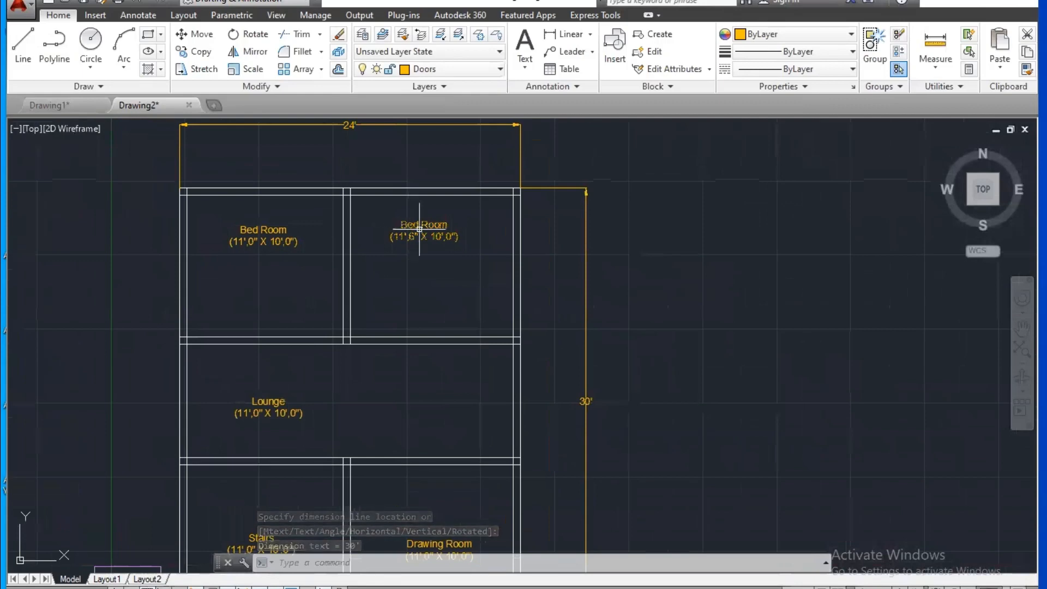
{"action": "middle_click_drag", "start_coordinate": [372, 258], "coordinate": [395, 256]}
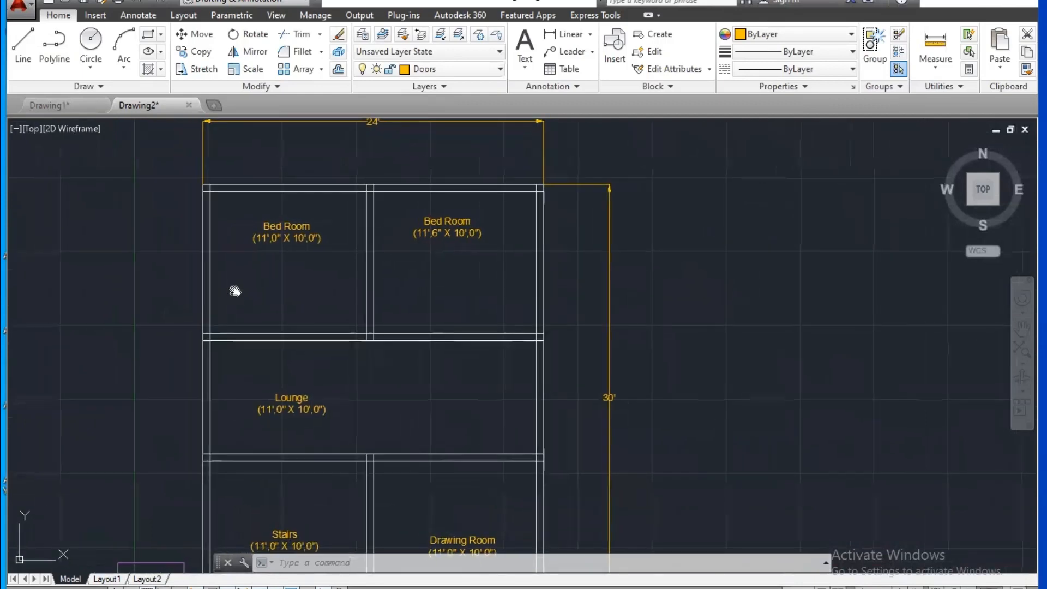
{"action": "middle_click_drag", "start_coordinate": [218, 270], "coordinate": [213, 264]}
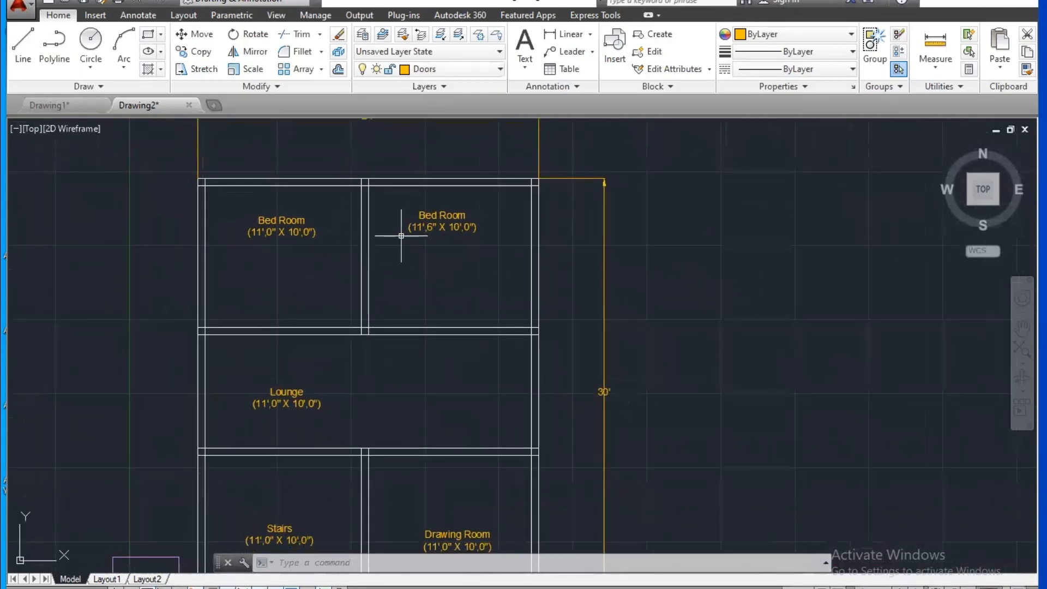
{"action": "middle_click_drag", "start_coordinate": [402, 236], "coordinate": [401, 245]}
{"action": "scroll", "coordinate": [400, 250], "scroll_direction": "up", "scroll_amount": 3}
{"action": "left_click", "coordinate": [952, 66]}
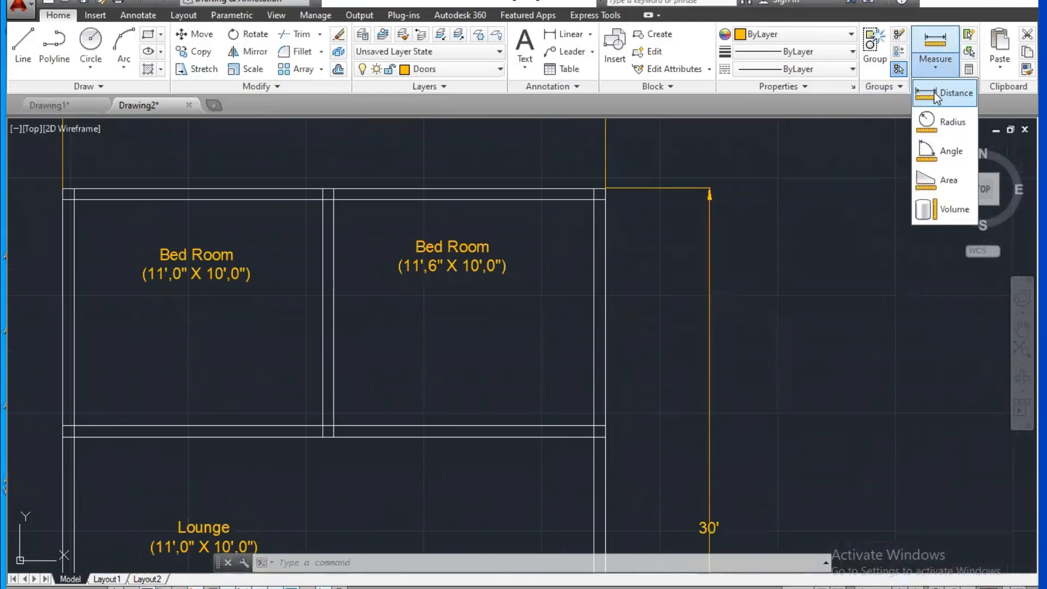
{"action": "left_click", "coordinate": [934, 97]}
{"action": "left_click", "coordinate": [333, 189]}
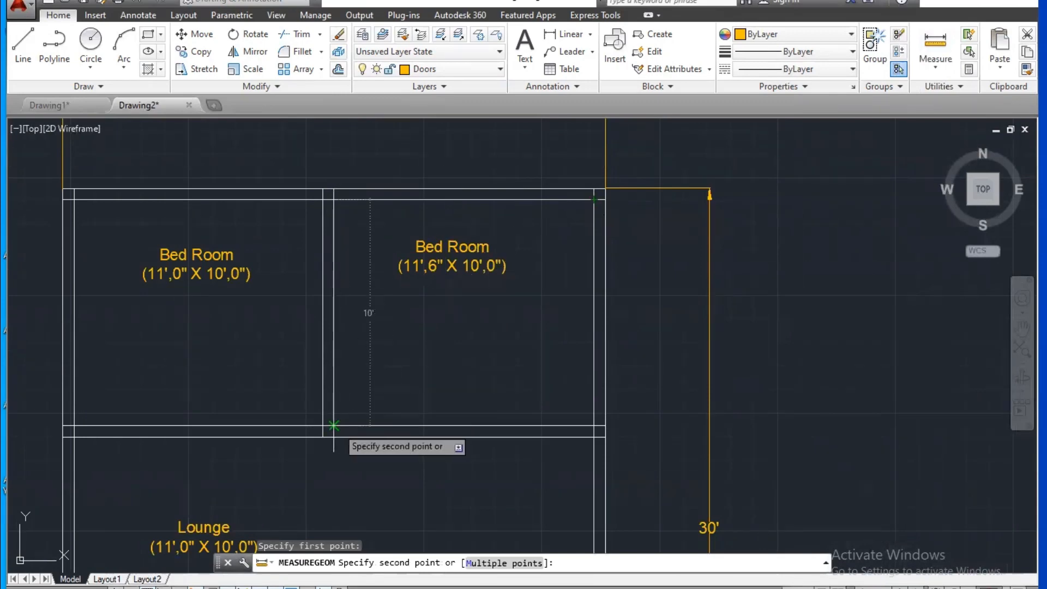
{"action": "key", "text": "Escape"}
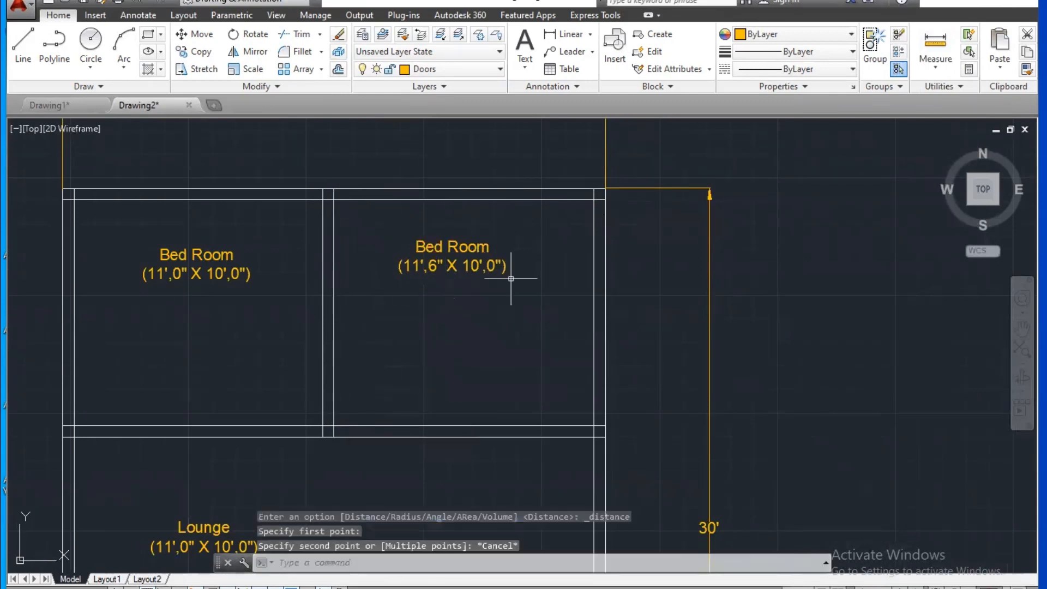
{"action": "scroll", "coordinate": [511, 278], "scroll_direction": "down", "scroll_amount": 5}
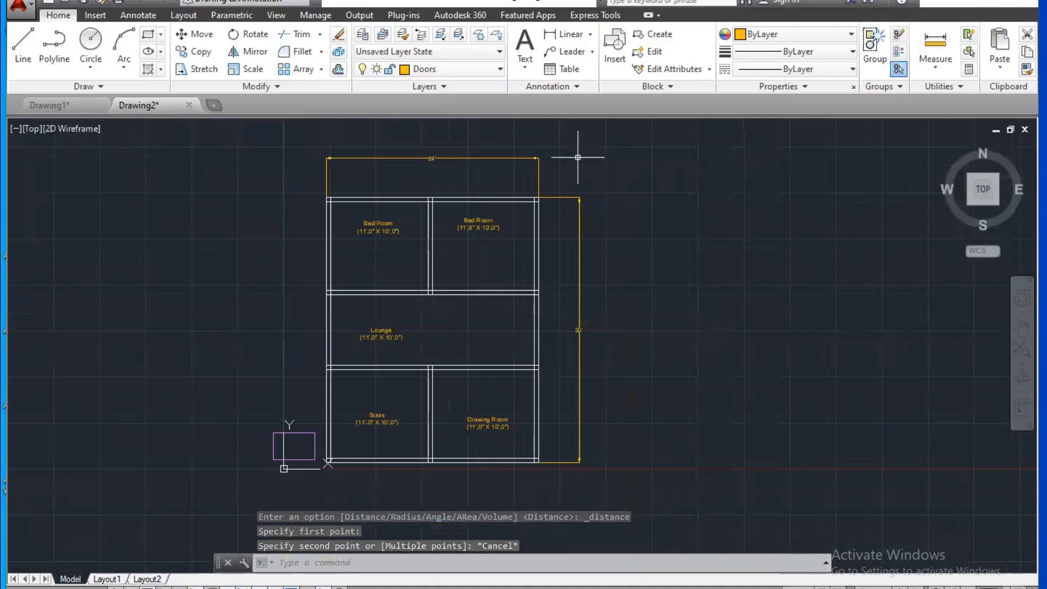
{"action": "left_click", "coordinate": [578, 157]}
{"action": "left_click", "coordinate": [456, 164]}
{"action": "key", "text": "Escape"}
{"action": "left_click", "coordinate": [615, 180]}
{"action": "left_click", "coordinate": [558, 222]}
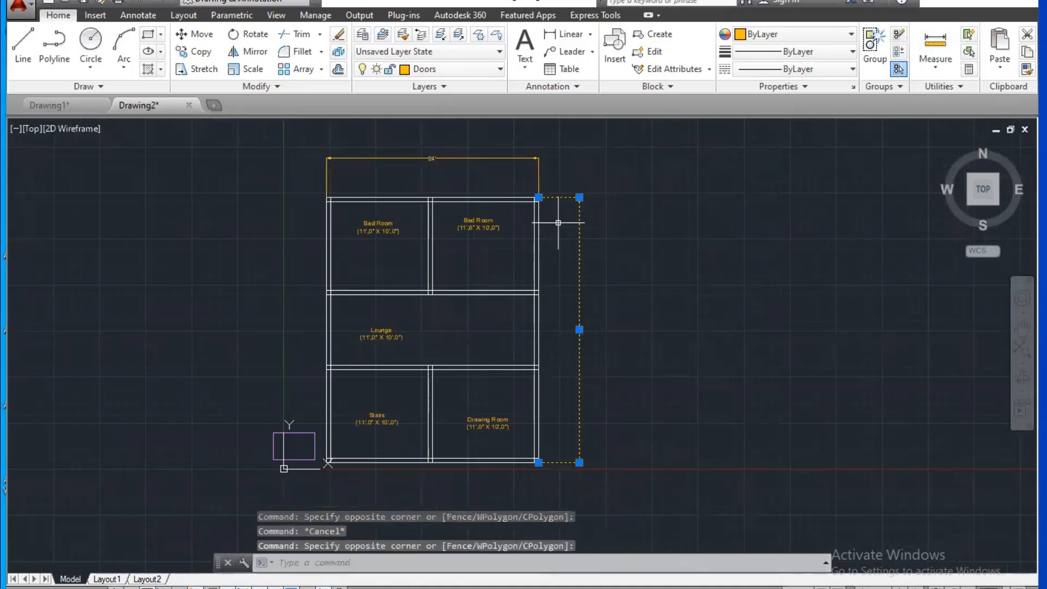
{"action": "key", "text": "Escape"}
Step: Delete the small purple rectangle beside the plan's lower-left corner at the origin
{"action": "scroll", "coordinate": [480, 265], "scroll_direction": "up", "scroll_amount": 3}
{"action": "left_click", "coordinate": [309, 332]}
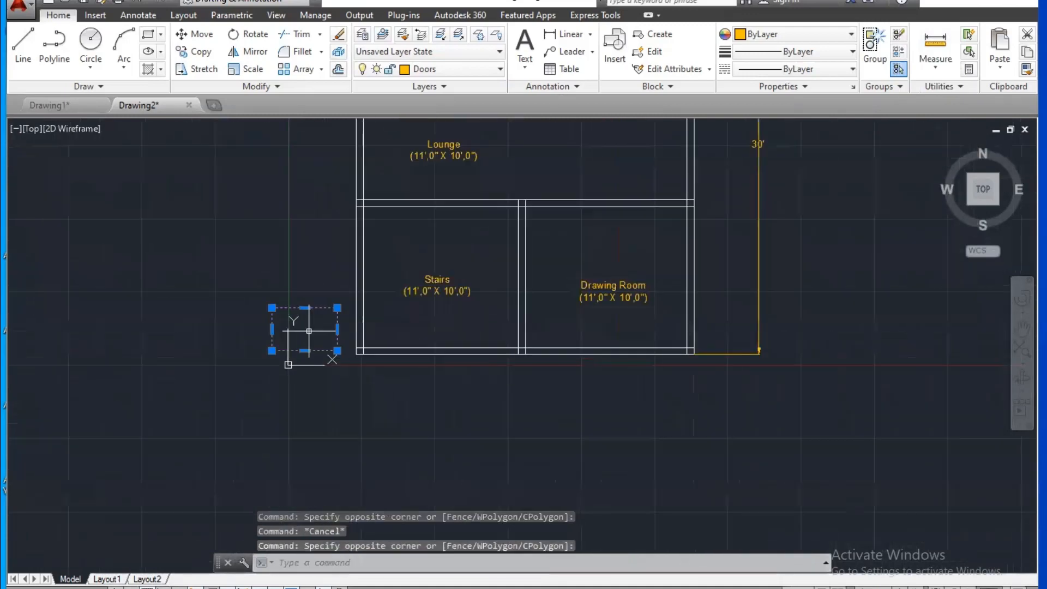
{"action": "key", "text": "Delete"}
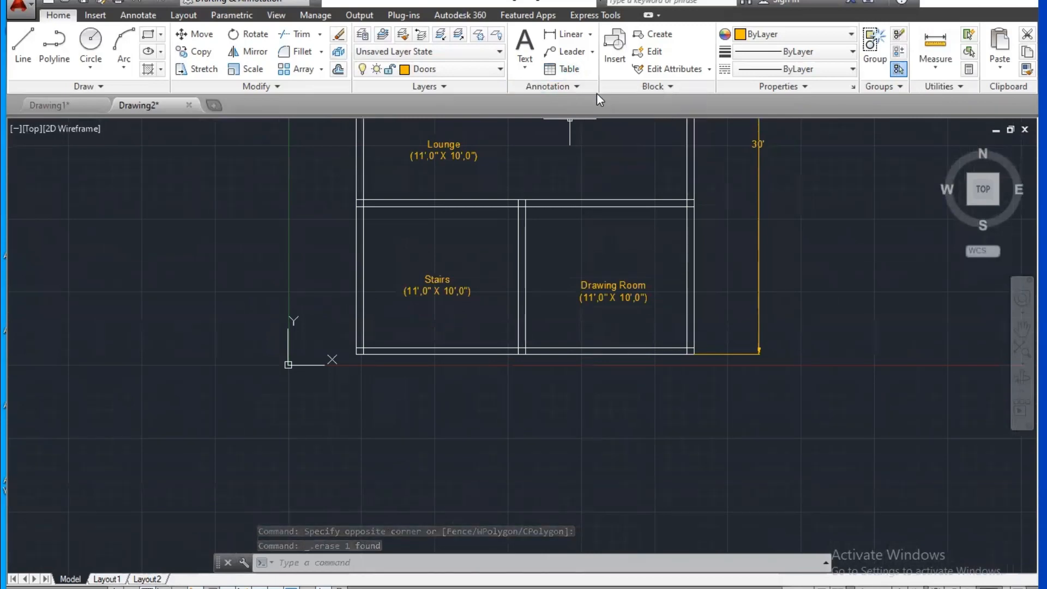
Step: Create a new table style named My Style based on Standard
{"action": "left_click", "coordinate": [145, 16]}
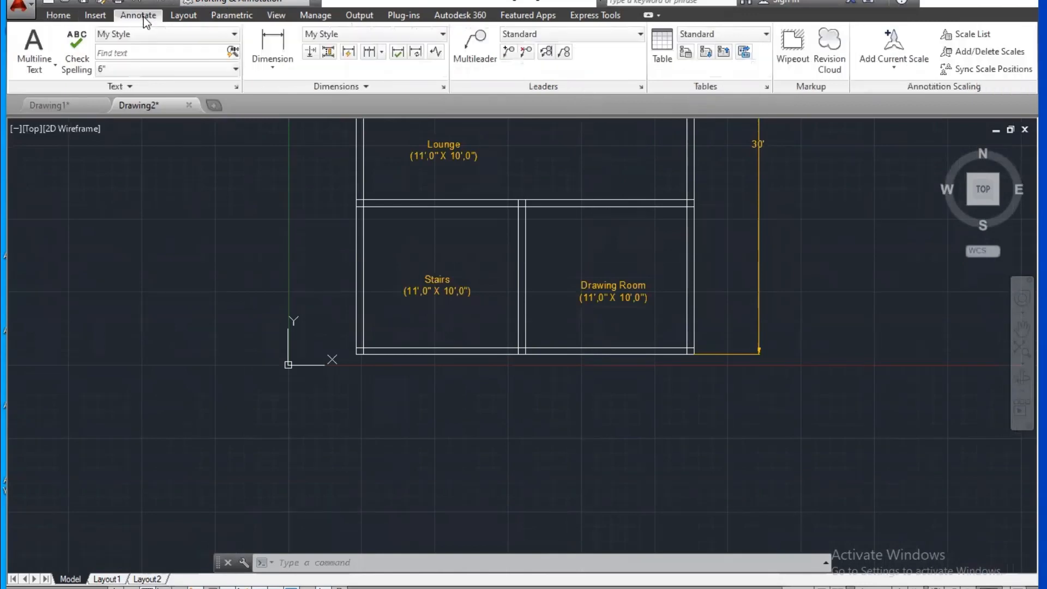
{"action": "left_click", "coordinate": [766, 87]}
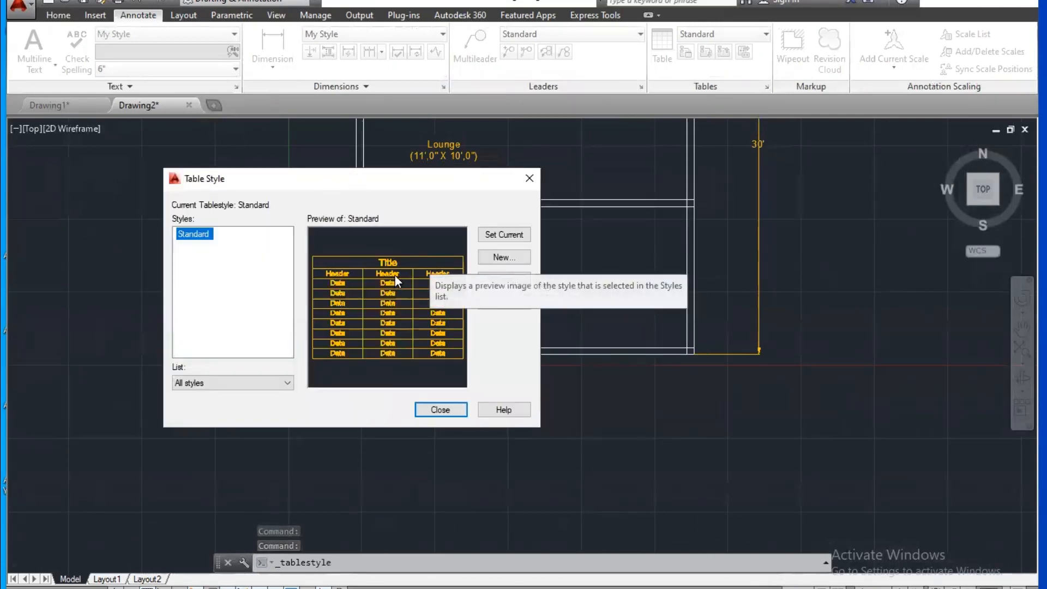
{"action": "left_click", "coordinate": [499, 257]}
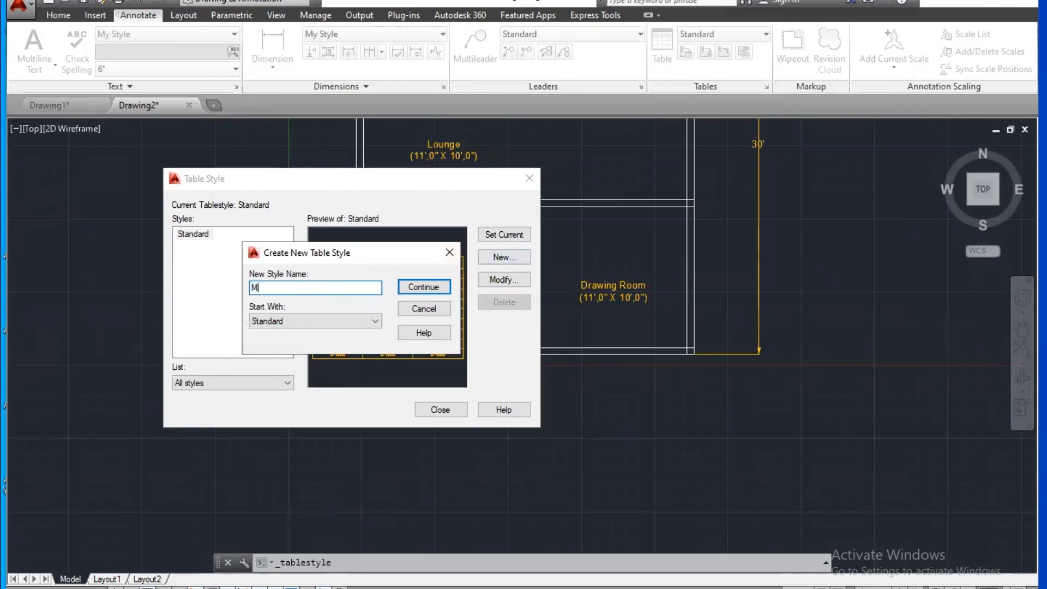
{"action": "left_click", "coordinate": [437, 286]}
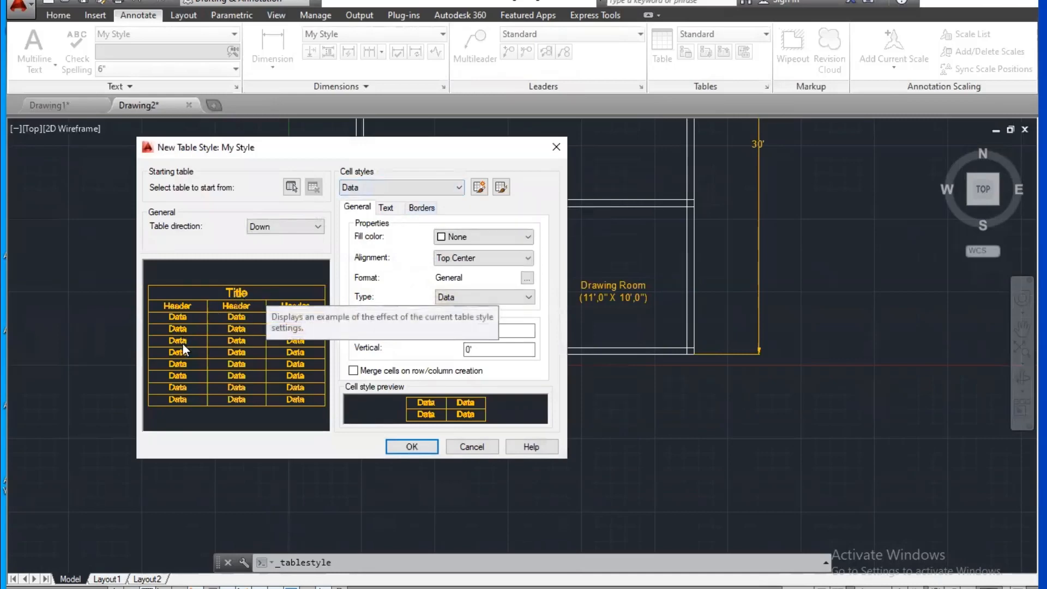
Step: Set the Title cell style's text height to 10" and its text color to ByLayer
{"action": "left_click", "coordinate": [395, 188]}
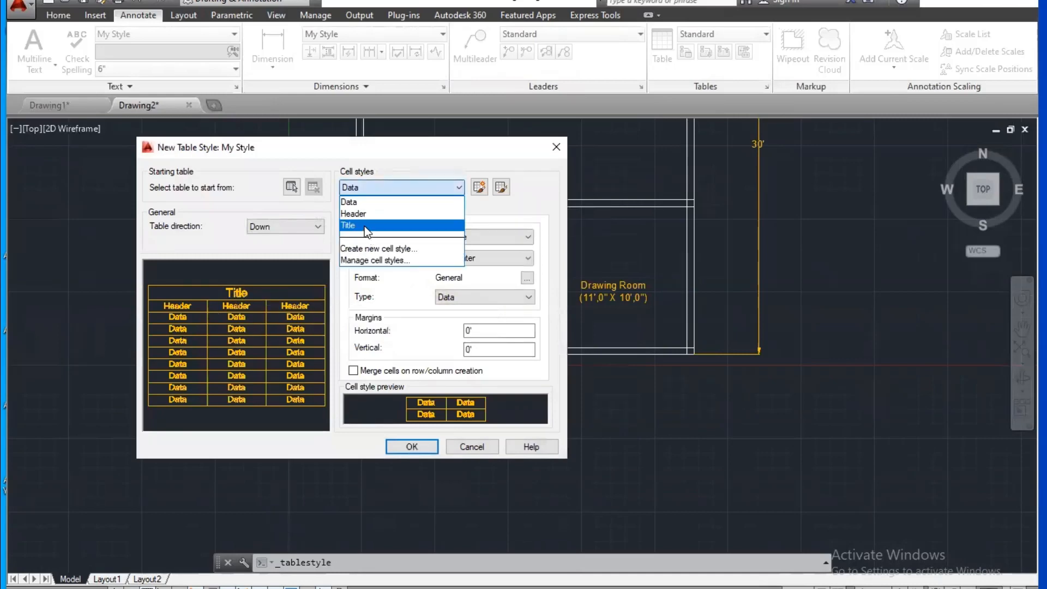
{"action": "left_click", "coordinate": [407, 225]}
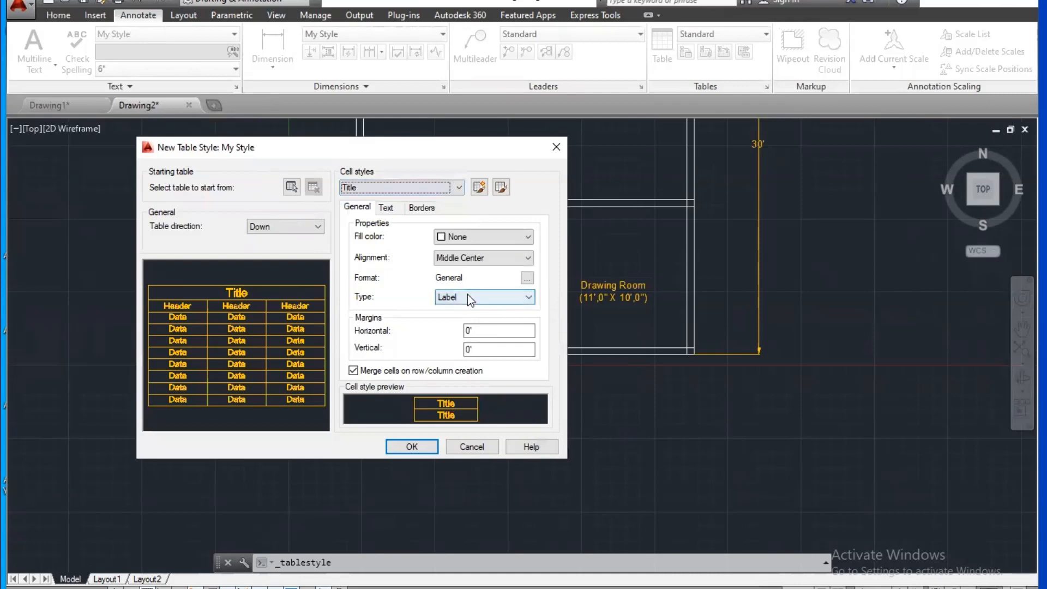
{"action": "left_click", "coordinate": [387, 208]}
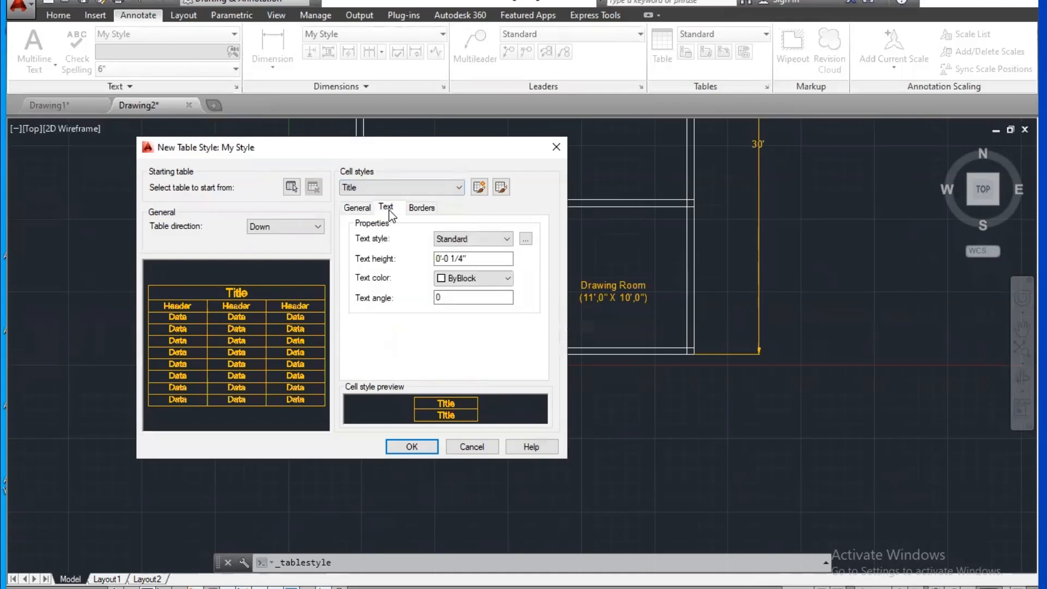
{"action": "left_click", "coordinate": [491, 256]}
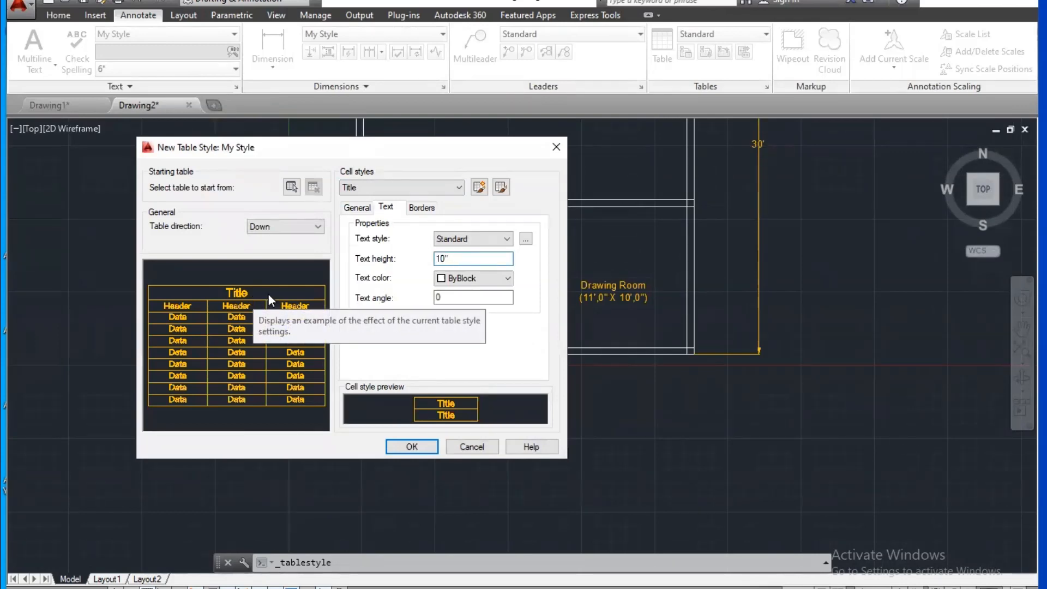
{"action": "left_click", "coordinate": [494, 281]}
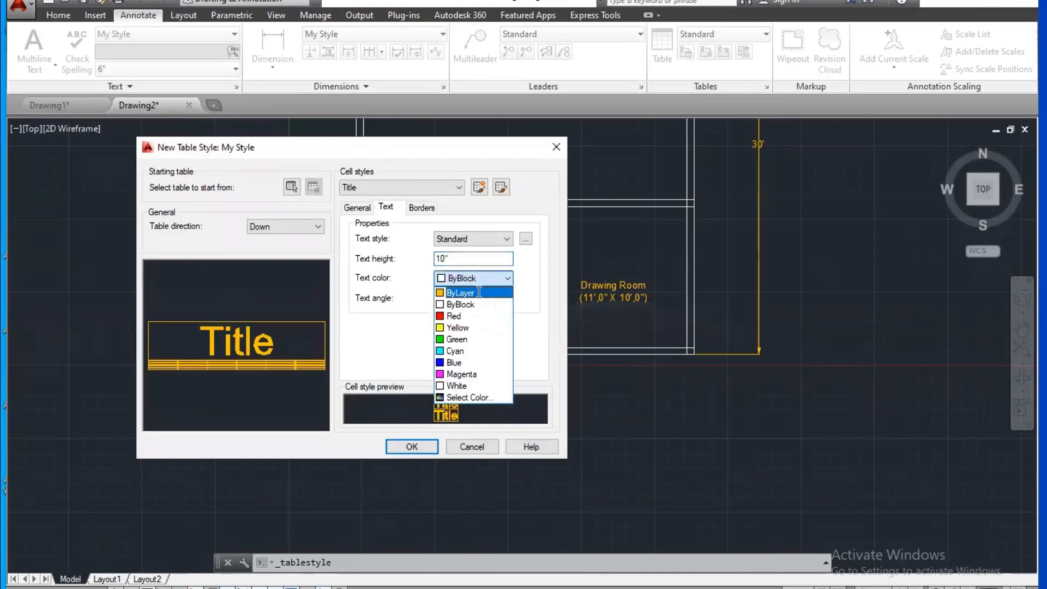
{"action": "left_click", "coordinate": [479, 293]}
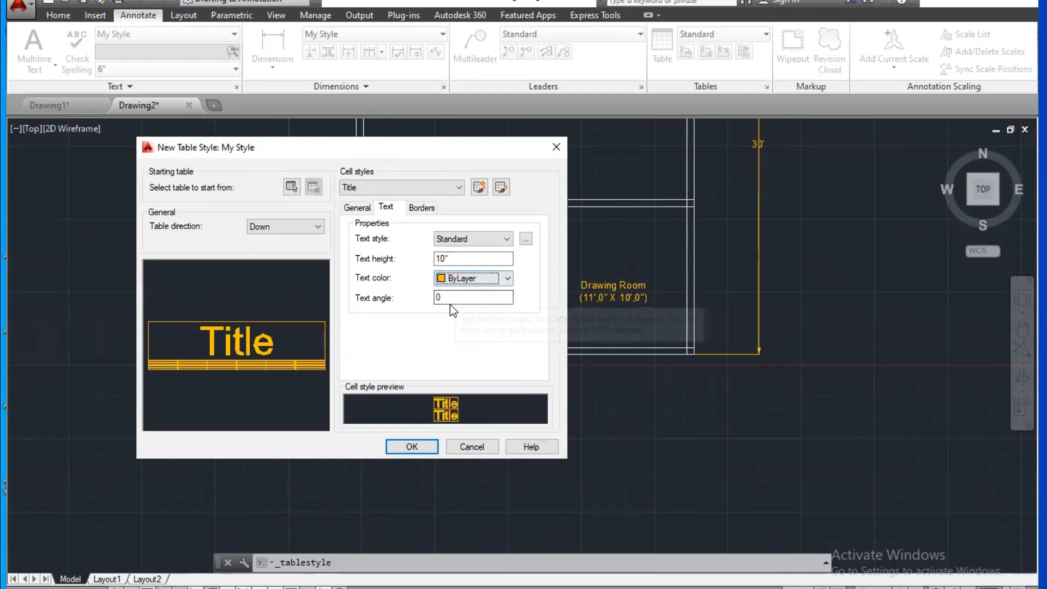
Step: Try the Top Right and Top Left alignments for the Title cell style and return it to Middle Center
{"action": "left_click", "coordinate": [362, 210]}
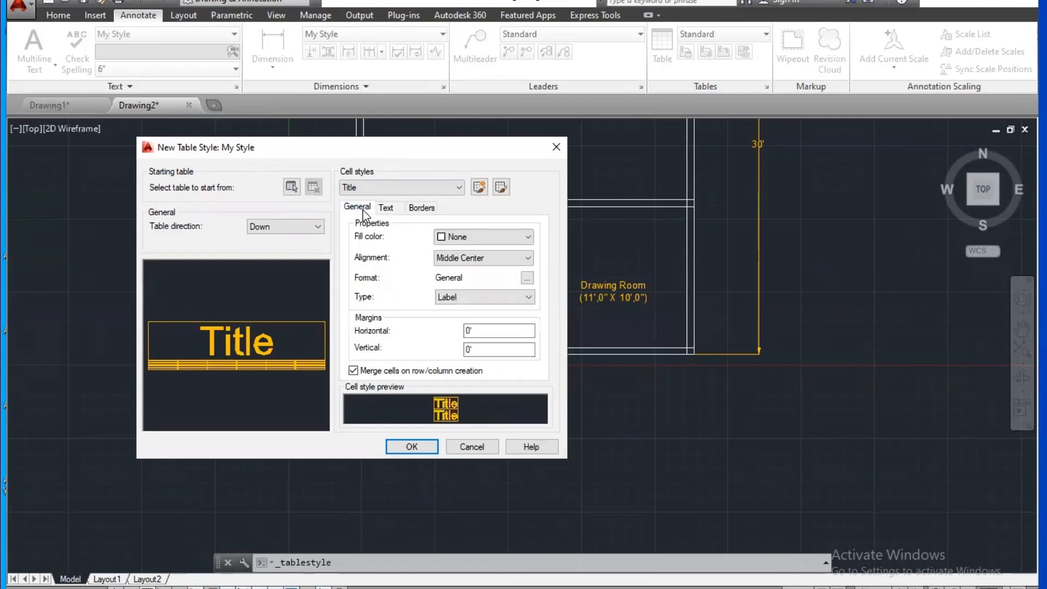
{"action": "left_click", "coordinate": [464, 261]}
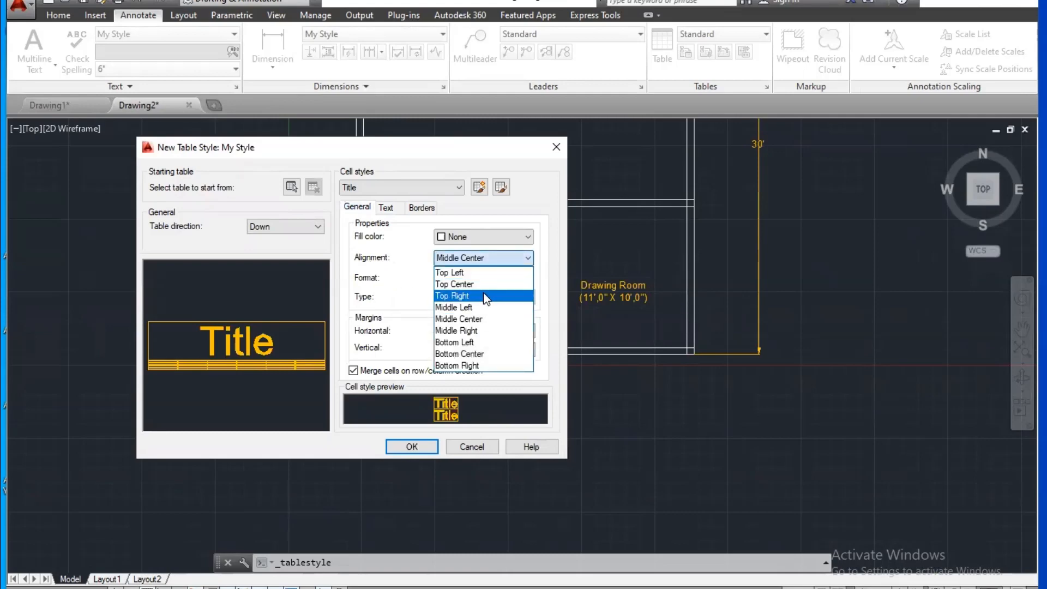
{"action": "left_click", "coordinate": [483, 295]}
{"action": "left_click", "coordinate": [480, 259]}
{"action": "left_click", "coordinate": [485, 273]}
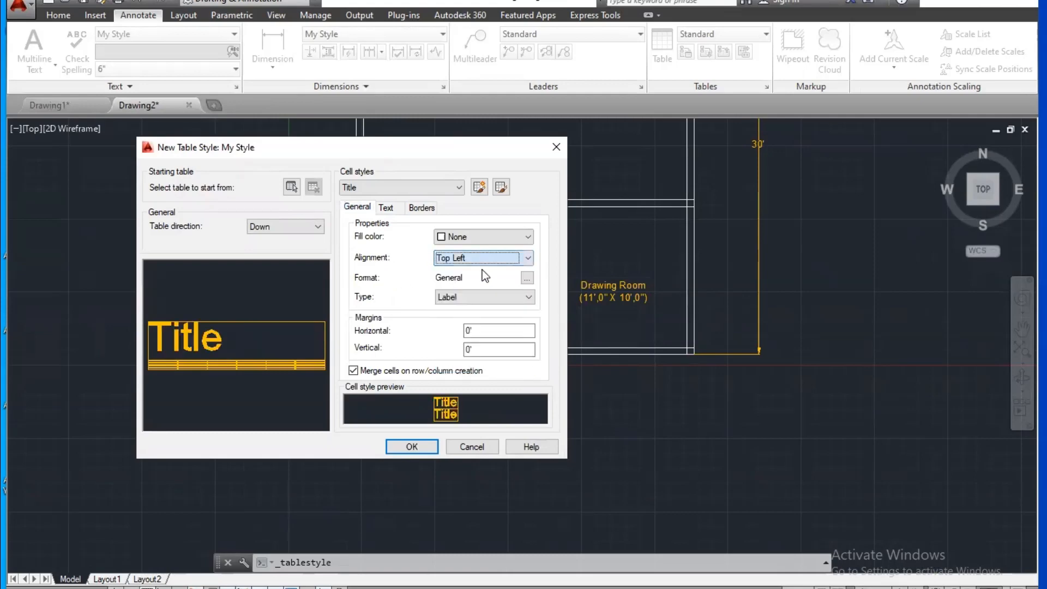
{"action": "left_click", "coordinate": [482, 256]}
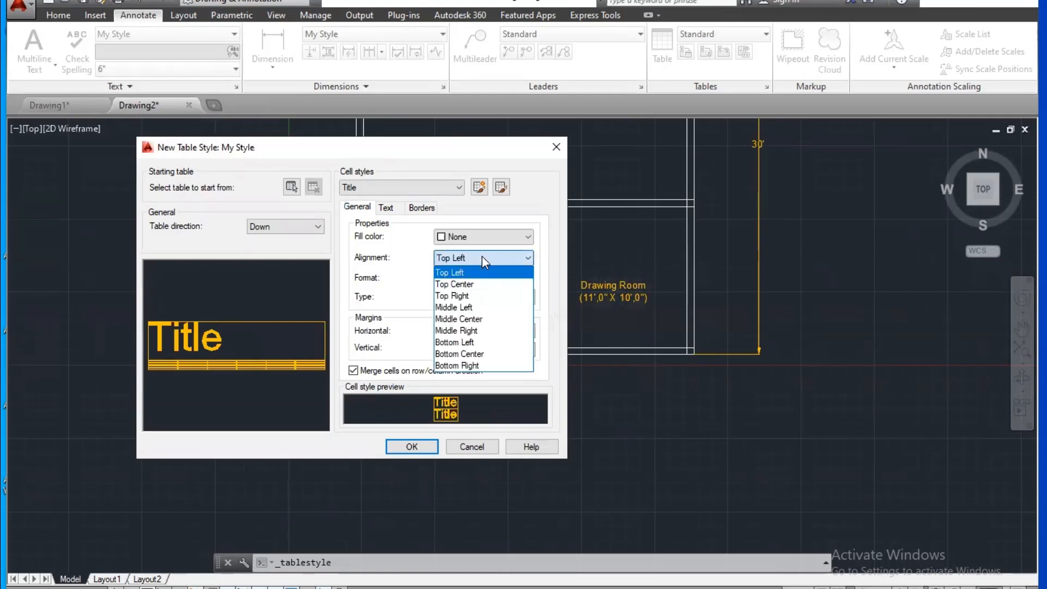
{"action": "left_click", "coordinate": [489, 315]}
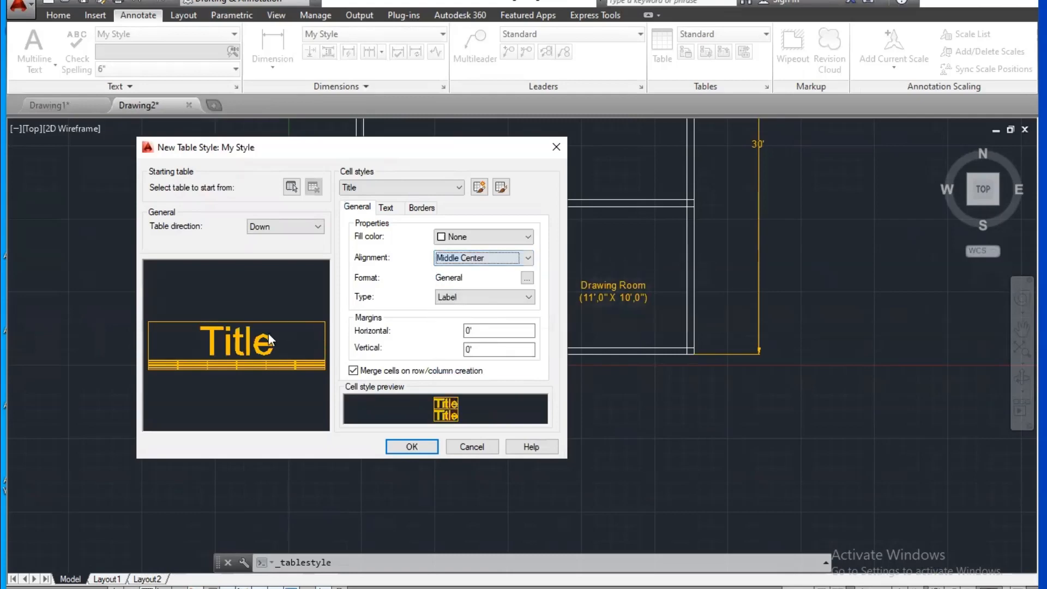
Step: Try several fill colors for the Title cell style, including ByBlock and Yellow, and return the fill to None
{"action": "left_click", "coordinate": [526, 236]}
{"action": "left_click", "coordinate": [487, 263]}
{"action": "left_click", "coordinate": [483, 238]}
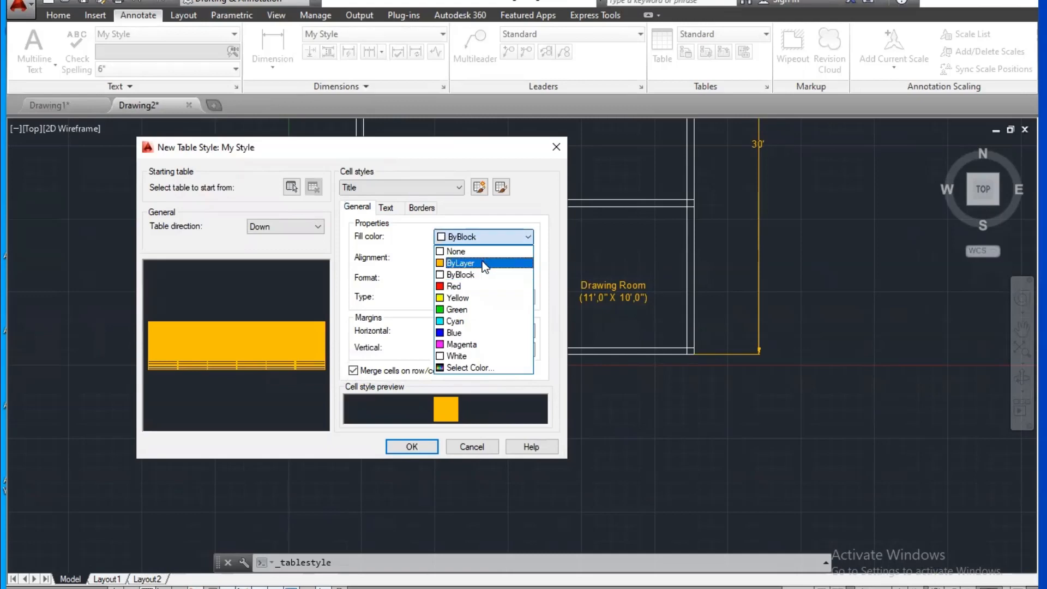
{"action": "left_click", "coordinate": [482, 239]}
{"action": "left_click", "coordinate": [482, 240]}
{"action": "left_click", "coordinate": [462, 278]}
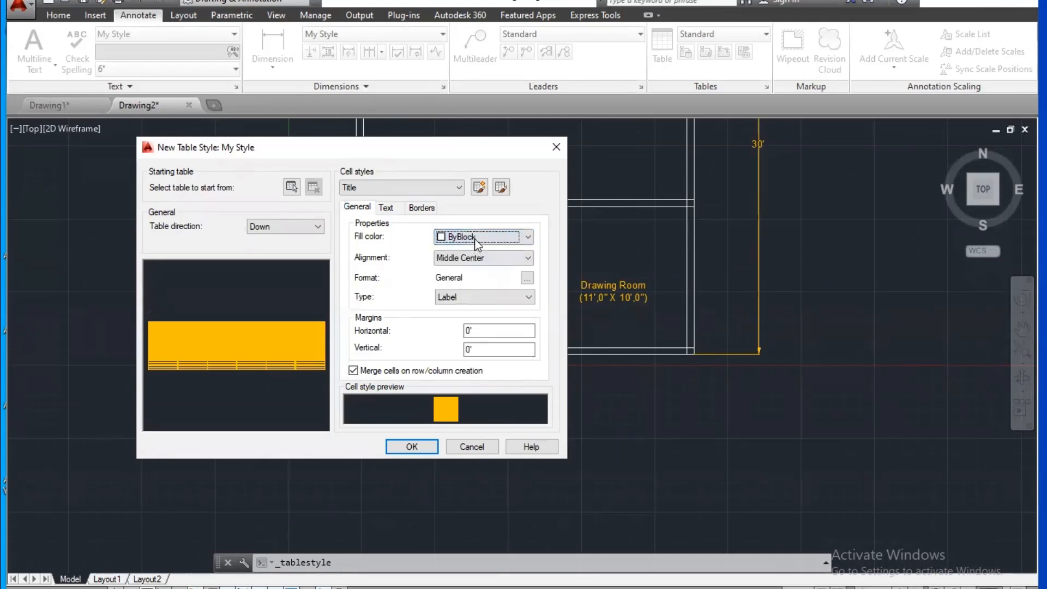
{"action": "left_click", "coordinate": [477, 241]}
{"action": "left_click", "coordinate": [467, 299]}
{"action": "left_click", "coordinate": [456, 238]}
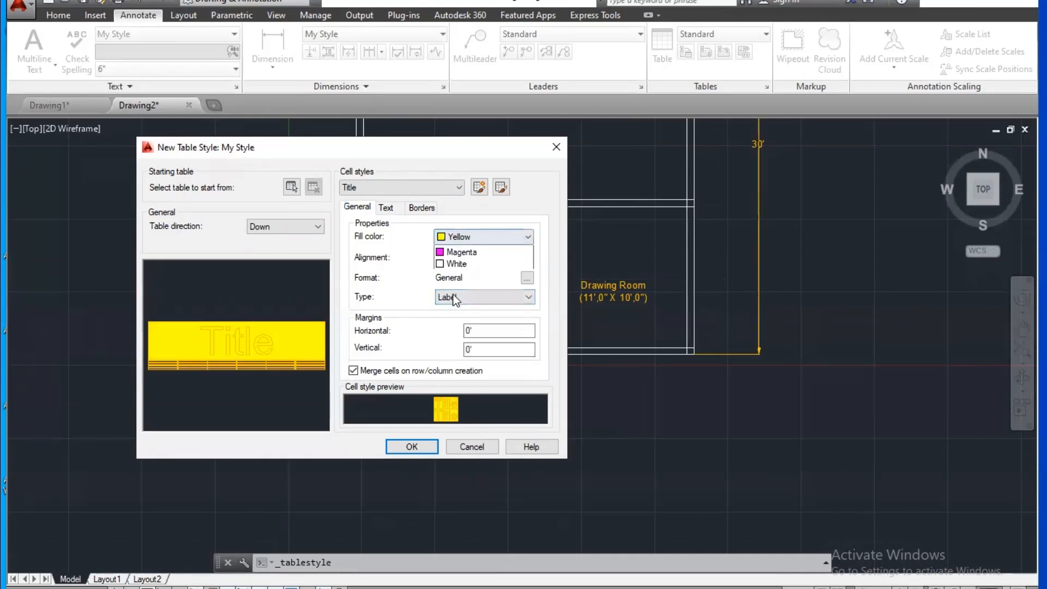
{"action": "left_click", "coordinate": [450, 321]}
{"action": "left_click", "coordinate": [475, 238]}
{"action": "left_click", "coordinate": [473, 252]}
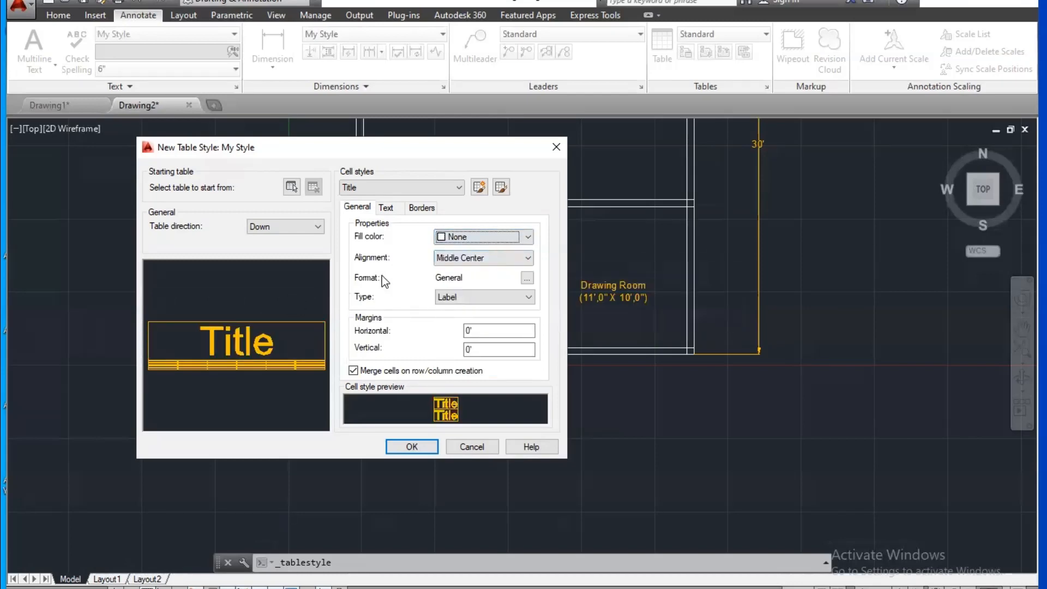
Step: Set the Header cell style's text height to 8"
{"action": "left_click", "coordinate": [386, 189]}
{"action": "left_click", "coordinate": [367, 209]}
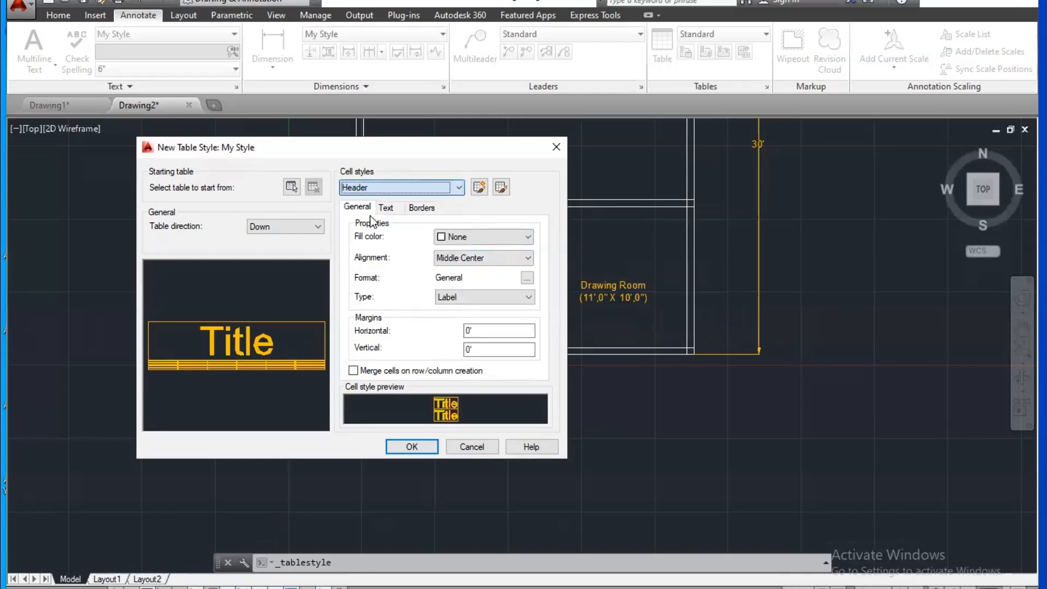
{"action": "left_click", "coordinate": [392, 212]}
{"action": "left_click_drag", "start_coordinate": [474, 257], "coordinate": [400, 255]}
{"action": "type", "text": "8"}
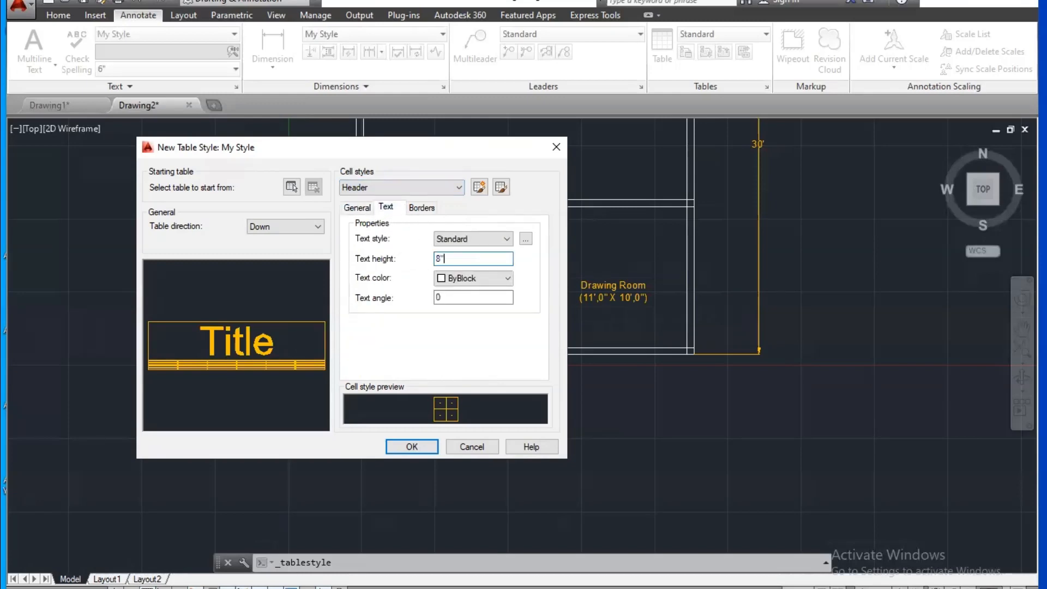
{"action": "type", "text": "\""}
{"action": "left_click", "coordinate": [458, 298]}
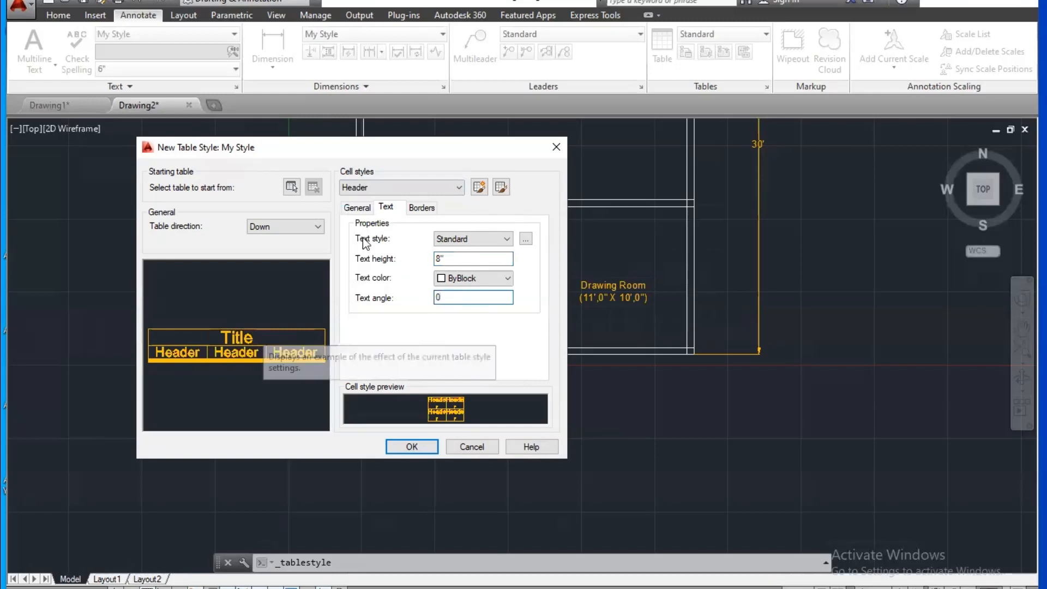
Step: Set the Data cell style's text height to 6"
{"action": "left_click", "coordinate": [398, 187]}
{"action": "left_click", "coordinate": [361, 201]}
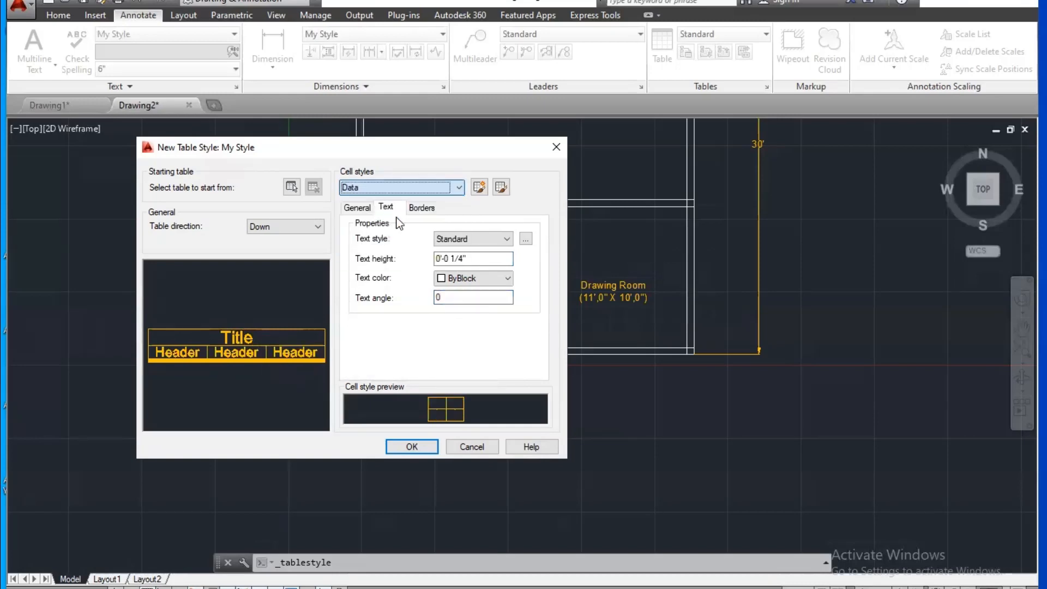
{"action": "left_click_drag", "start_coordinate": [485, 259], "coordinate": [383, 268]}
{"action": "type", "text": "6"}
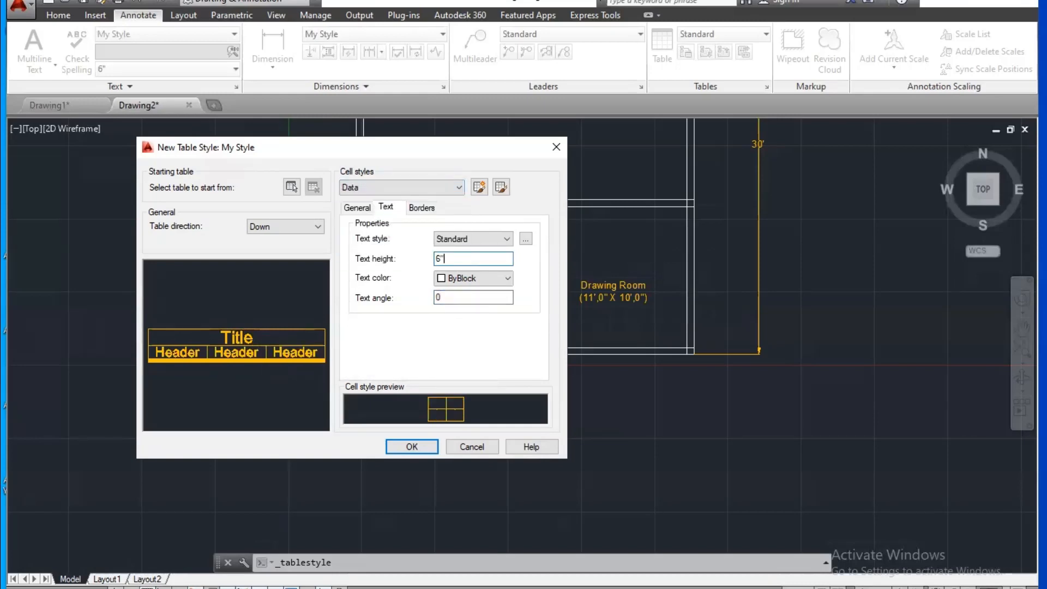
{"action": "left_click", "coordinate": [453, 298]}
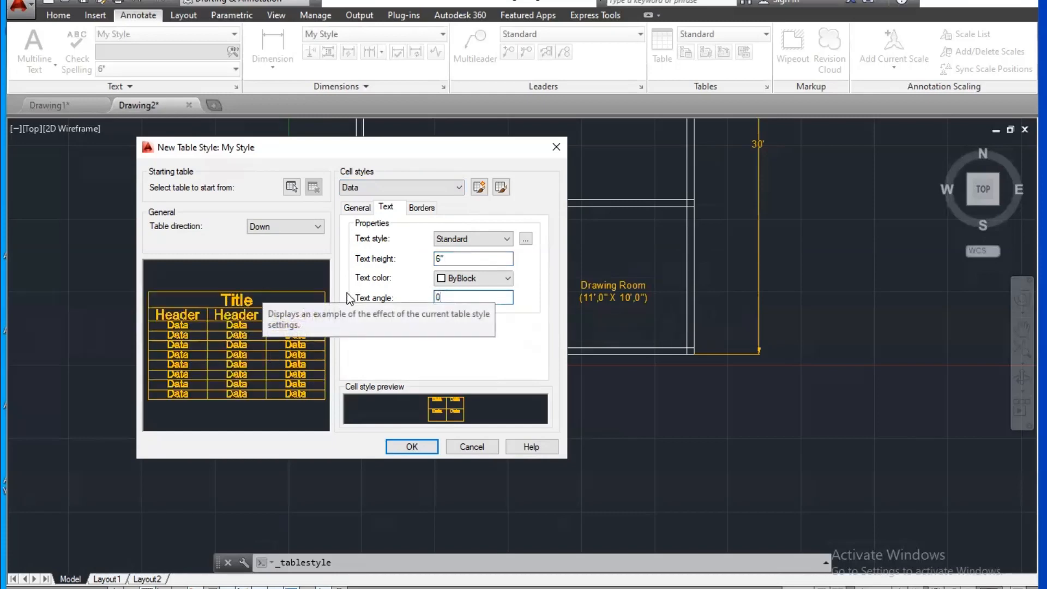
Step: Review the Data cell style's properties, save the table style and make My Style the current one
{"action": "left_click", "coordinate": [361, 212]}
{"action": "left_click", "coordinate": [397, 213]}
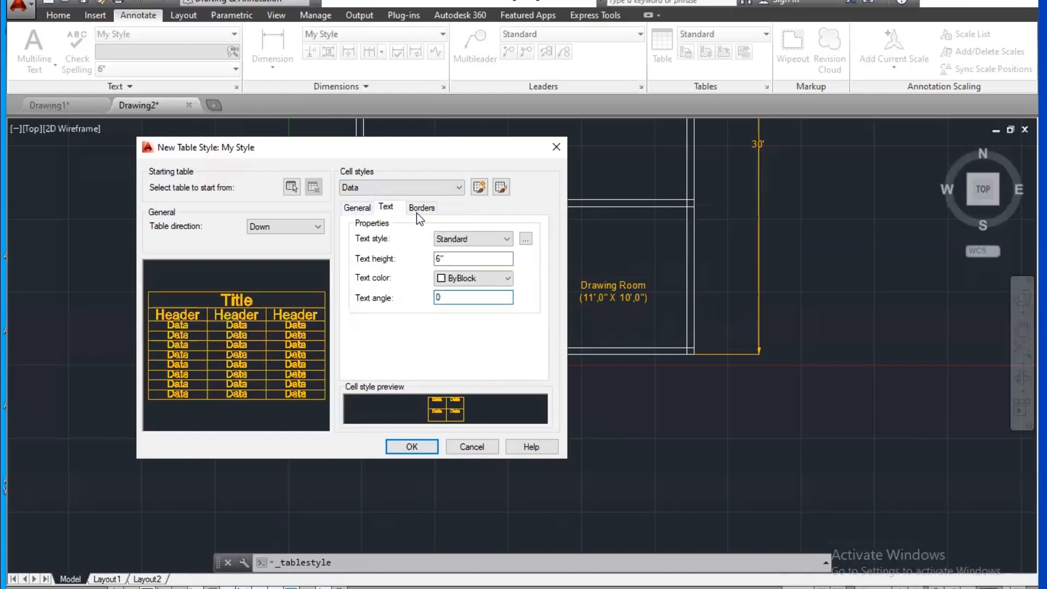
{"action": "left_click", "coordinate": [417, 211]}
{"action": "left_click", "coordinate": [356, 211]}
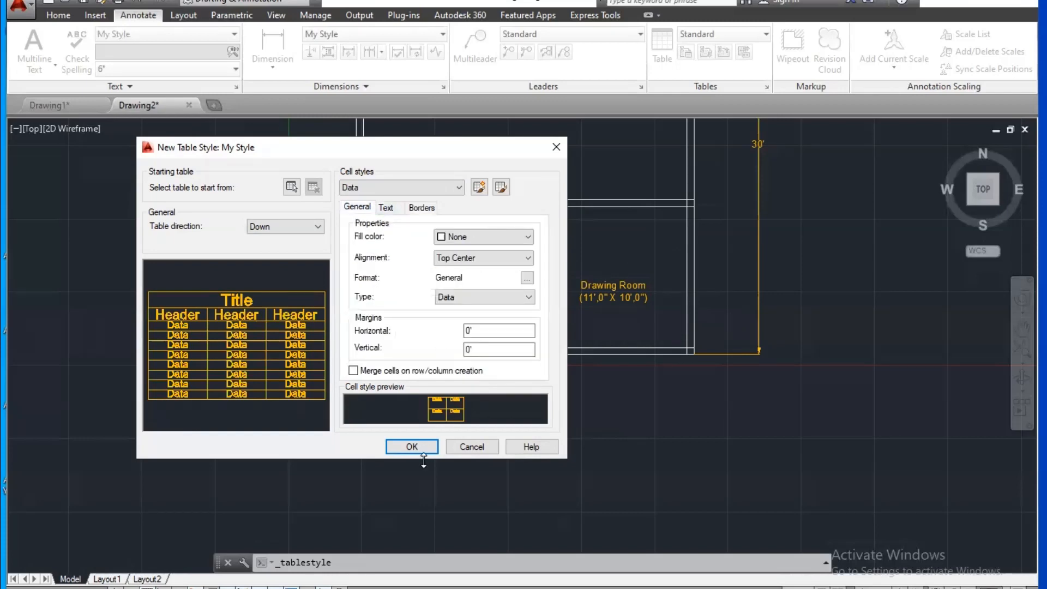
{"action": "left_click", "coordinate": [421, 444]}
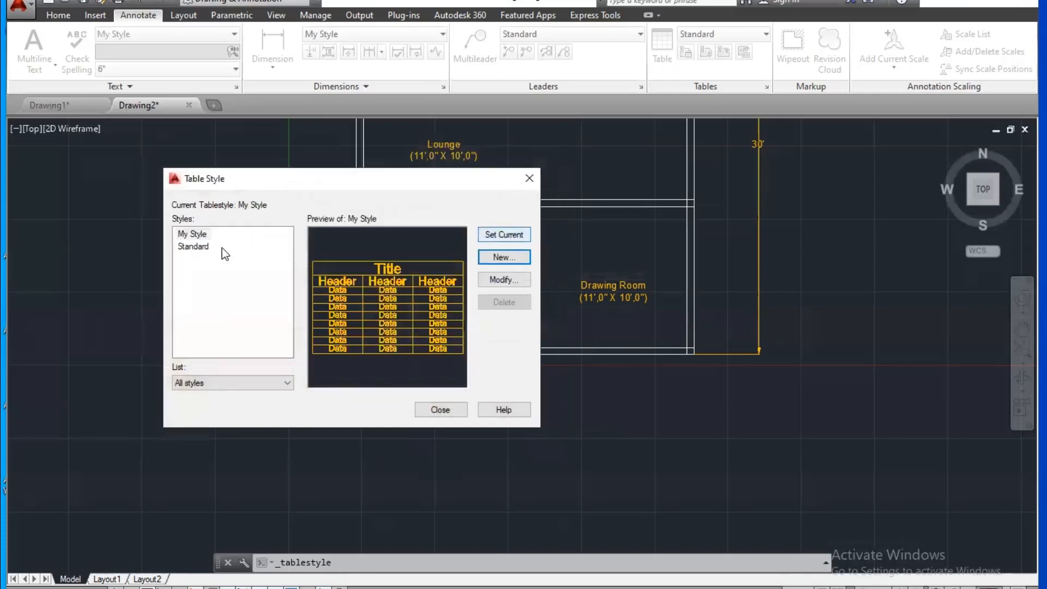
{"action": "left_click", "coordinate": [504, 236]}
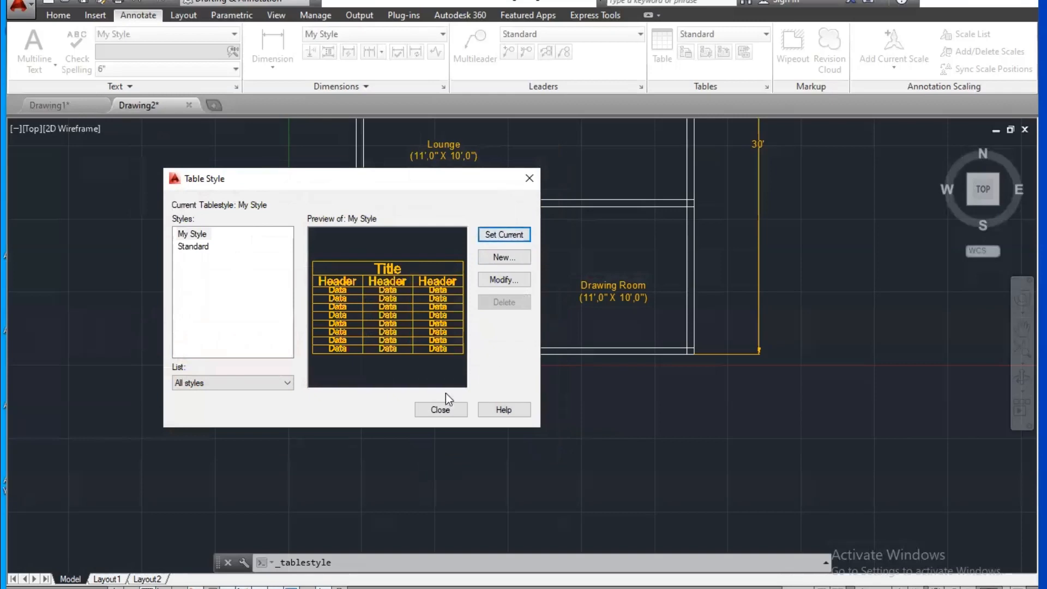
{"action": "left_click", "coordinate": [440, 410]}
Step: Insert an empty My Style table with 5 columns and 6 data rows just below the floor plan's lower-left corner
{"action": "middle_click_drag", "start_coordinate": [395, 328], "coordinate": [322, 297]}
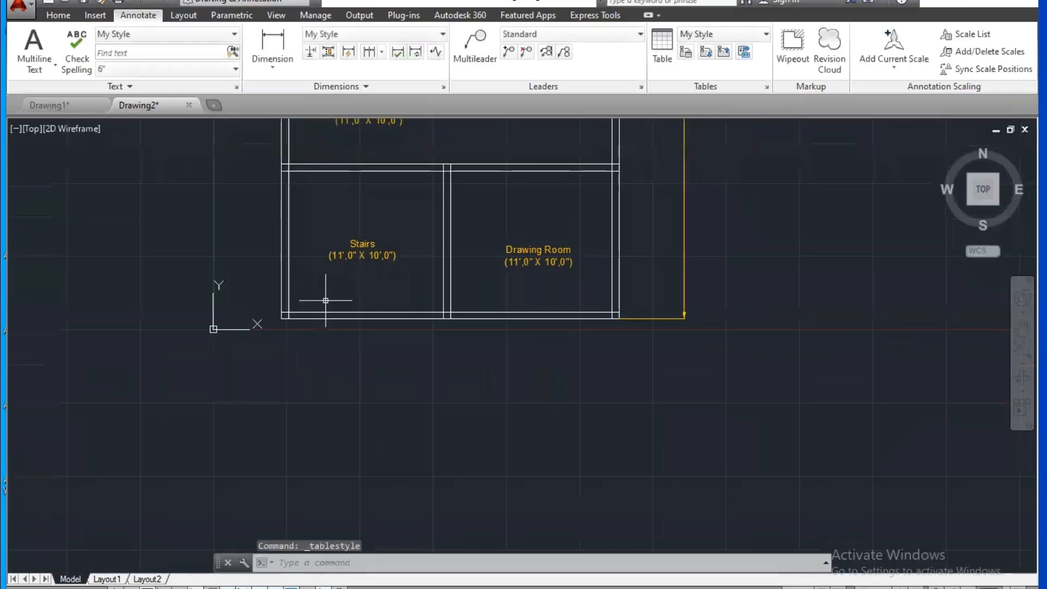
{"action": "left_click", "coordinate": [68, 15]}
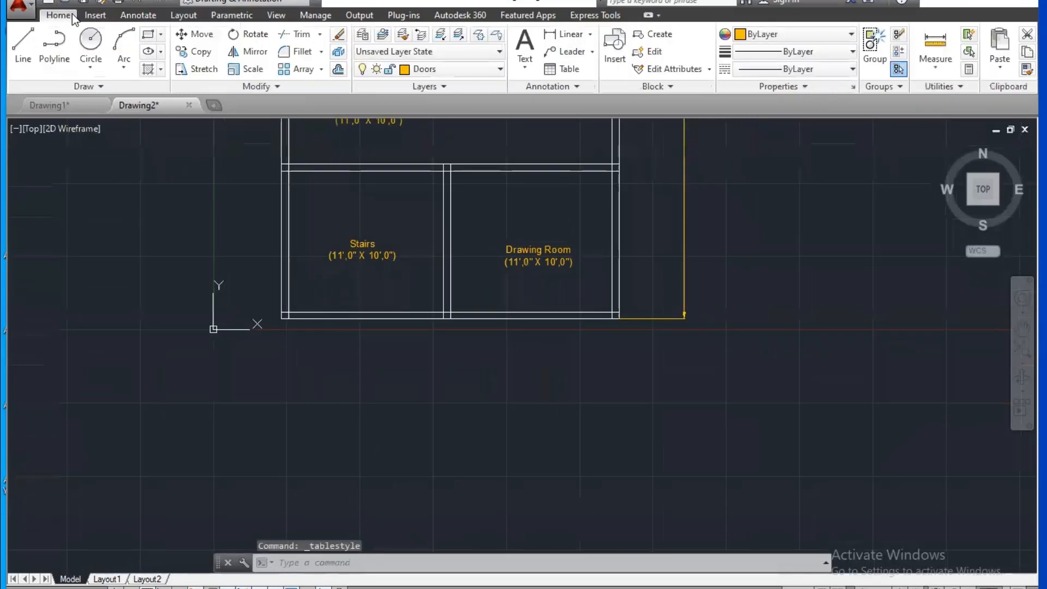
{"action": "left_click", "coordinate": [570, 69]}
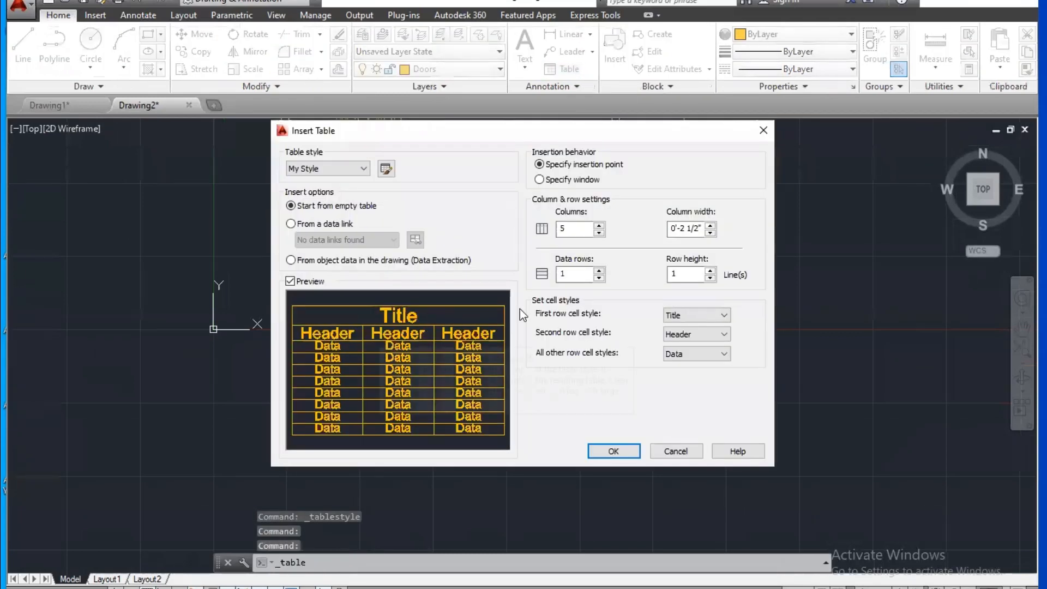
{"action": "double_click", "coordinate": [577, 228]}
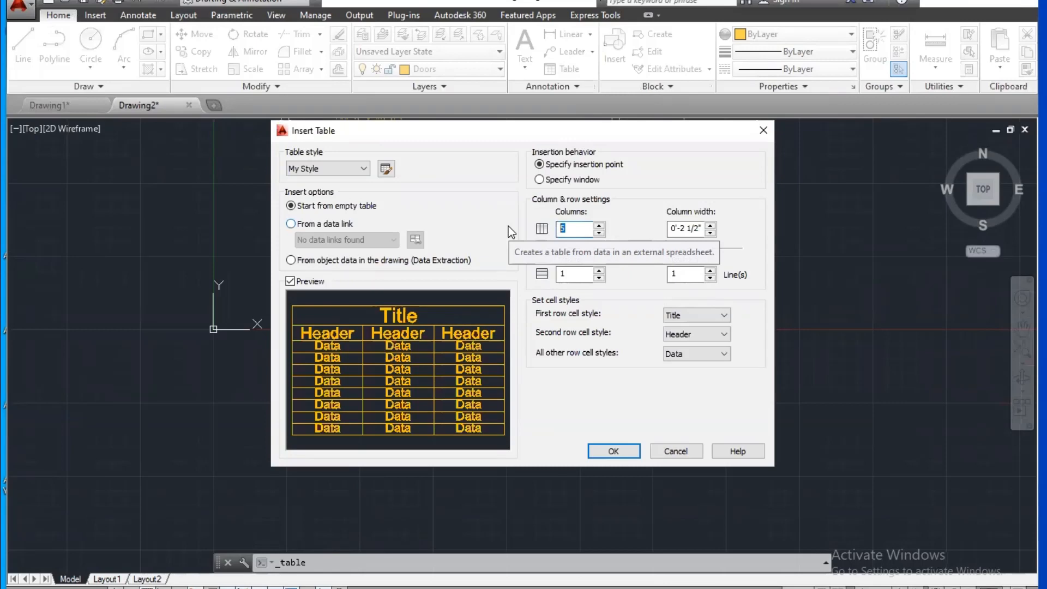
{"action": "key", "text": "Tab"}
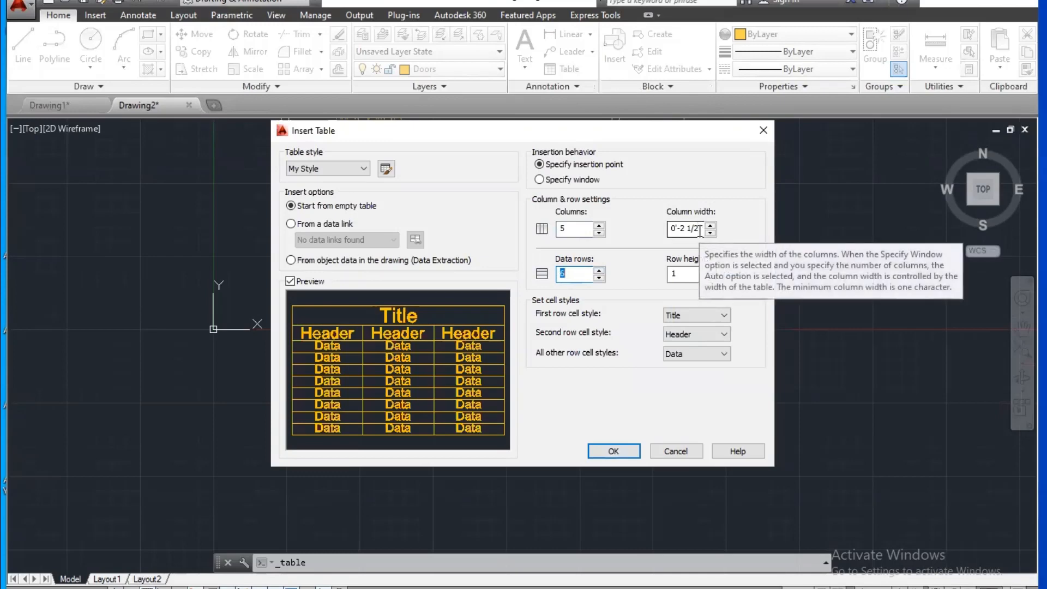
{"action": "left_click", "coordinate": [620, 452]}
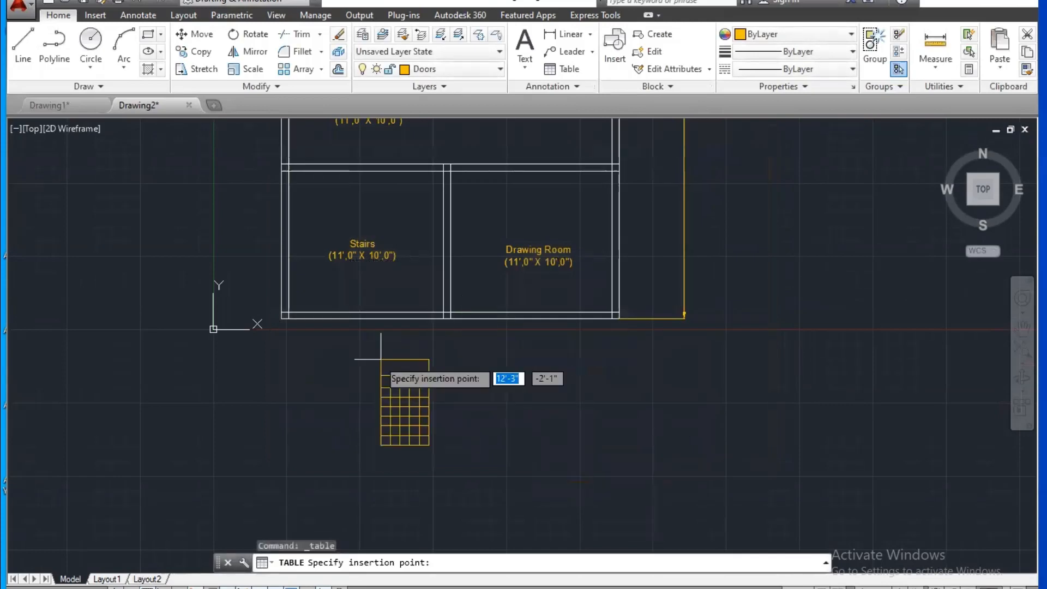
{"action": "left_click", "coordinate": [280, 333]}
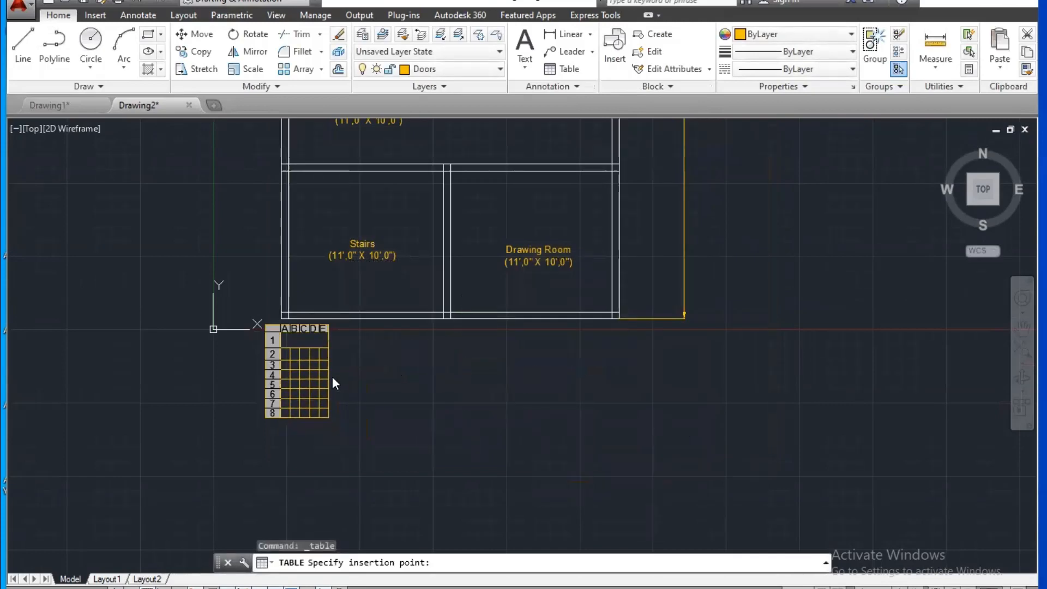
{"action": "left_click", "coordinate": [378, 388]}
{"action": "left_click", "coordinate": [380, 387]}
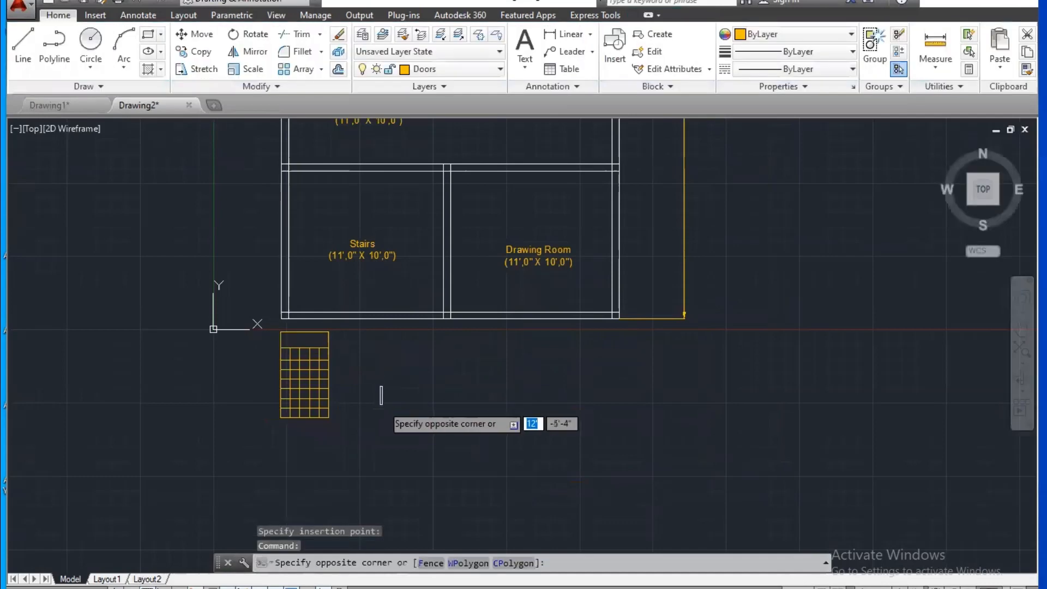
{"action": "left_click", "coordinate": [402, 399]}
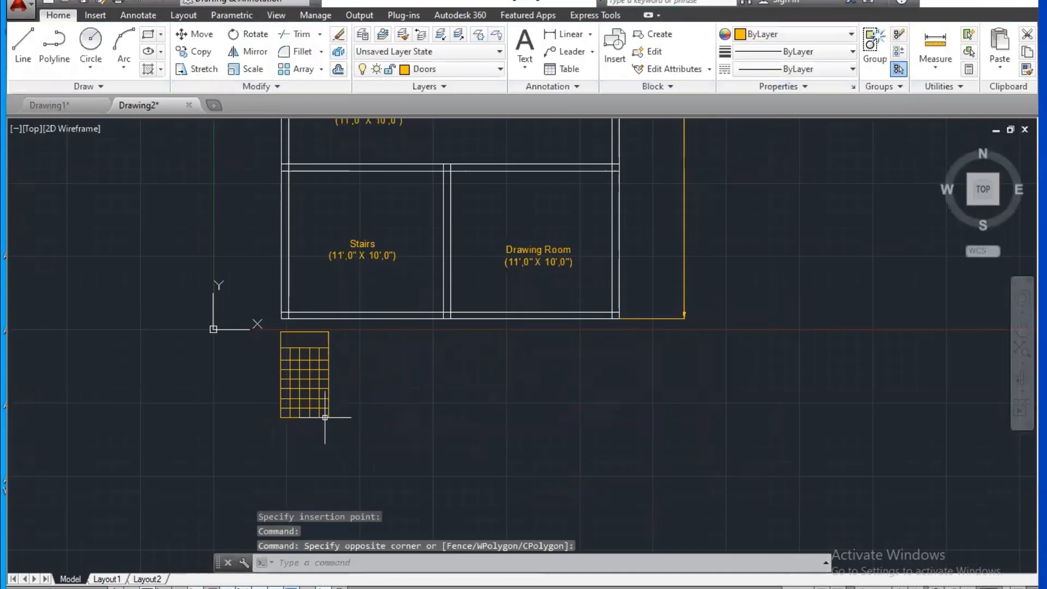
Step: Stretch the table from its lower-right corner until it is about as wide as the floor plan
{"action": "left_click", "coordinate": [327, 418]}
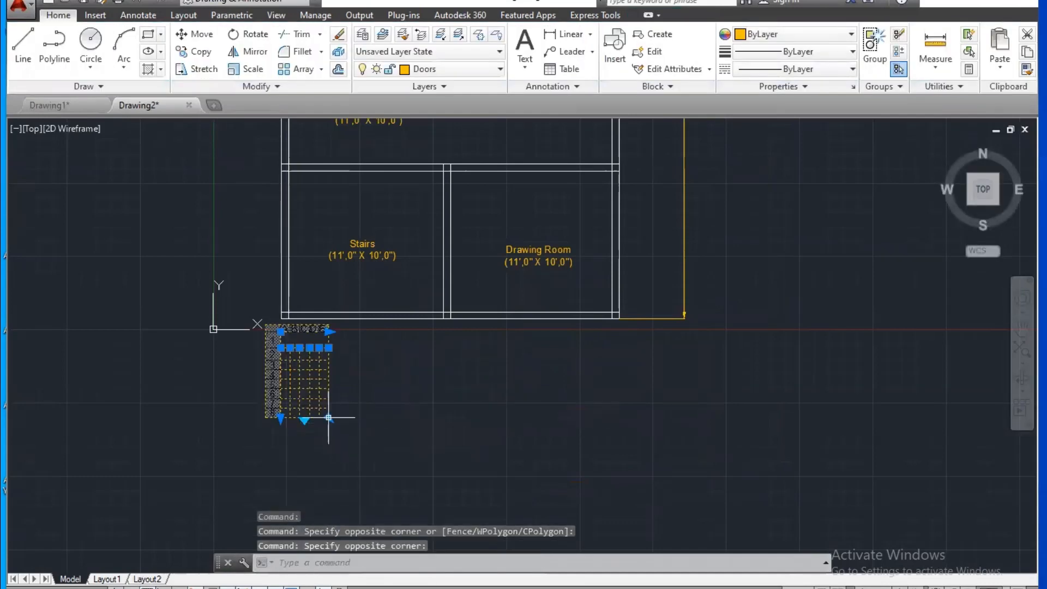
{"action": "left_click", "coordinate": [329, 419]}
{"action": "left_click", "coordinate": [625, 425]}
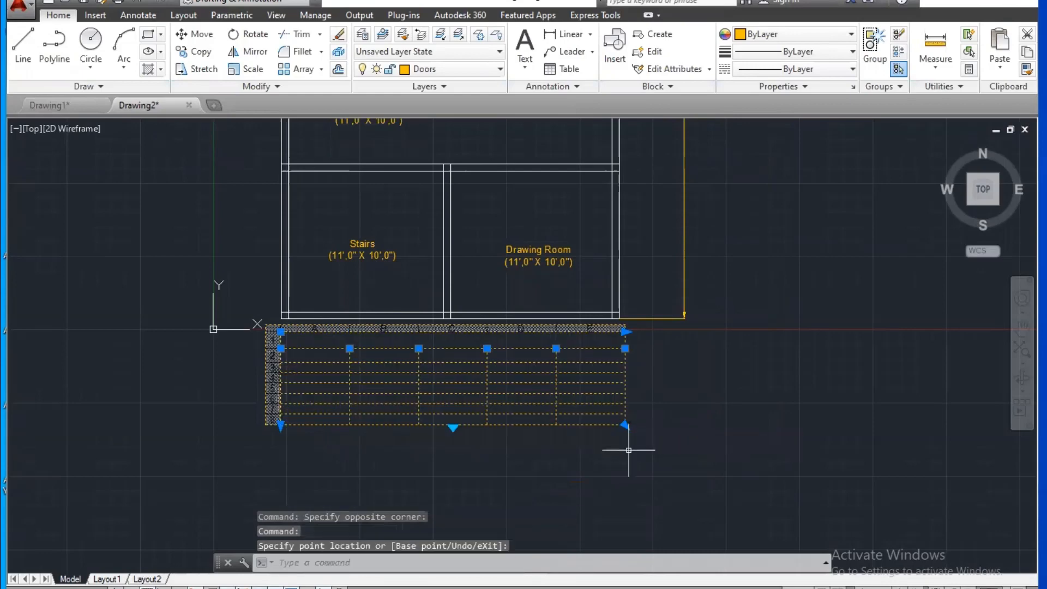
{"action": "key", "text": "Escape"}
Step: Enter Measurements as the title in the table's first row
{"action": "scroll", "coordinate": [491, 404], "scroll_direction": "up", "scroll_amount": 3}
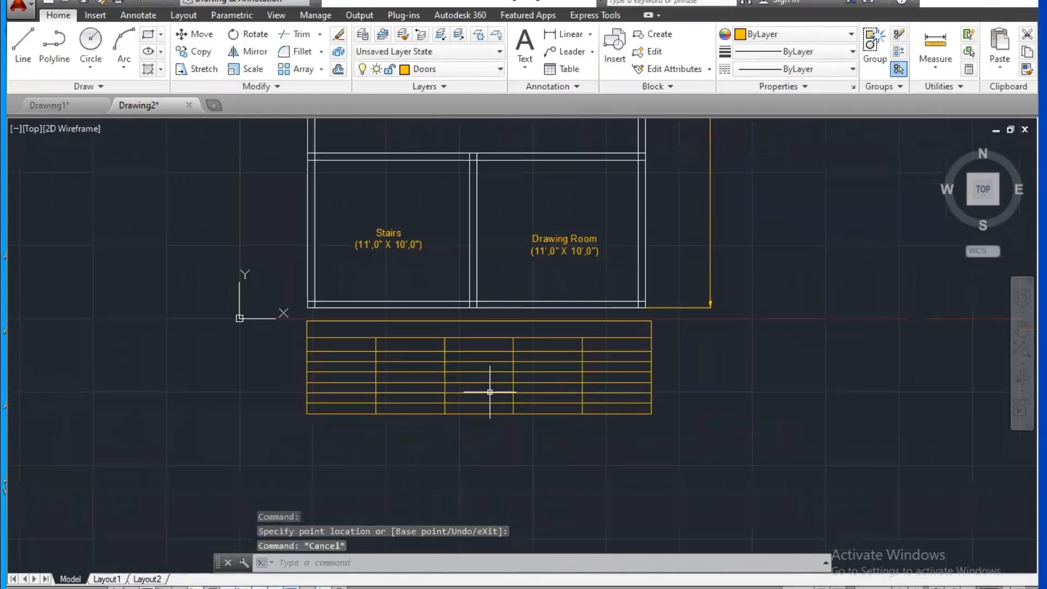
{"action": "left_click", "coordinate": [448, 302]}
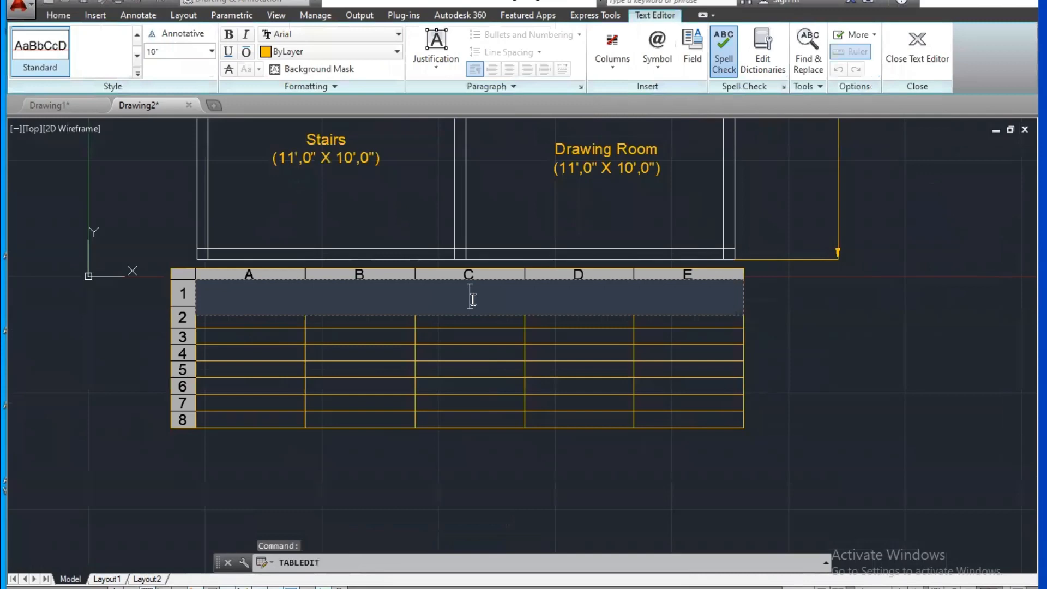
{"action": "type", "text": "Measure"}
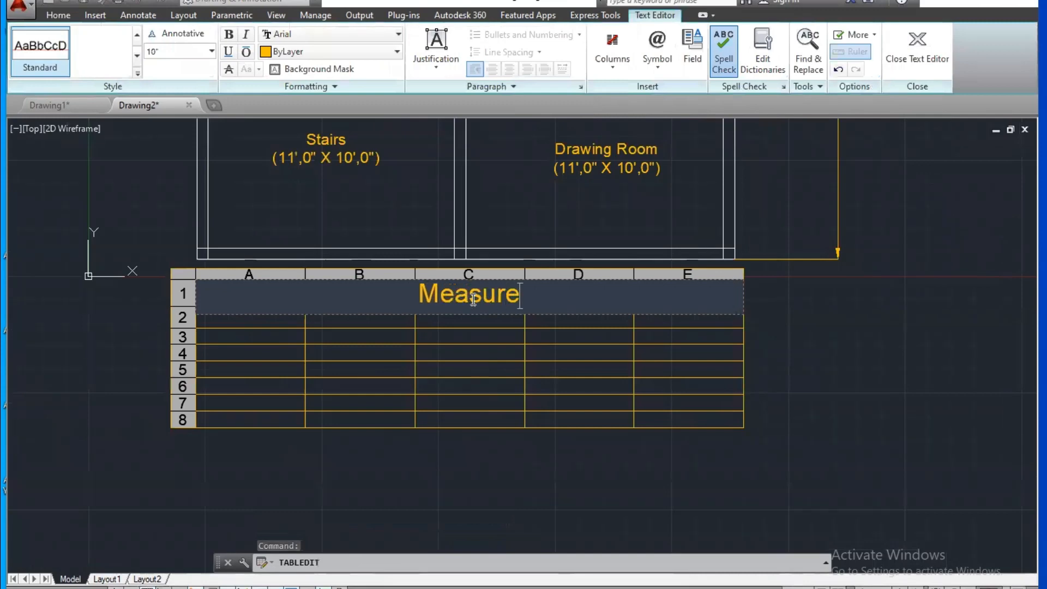
{"action": "type", "text": "ments"}
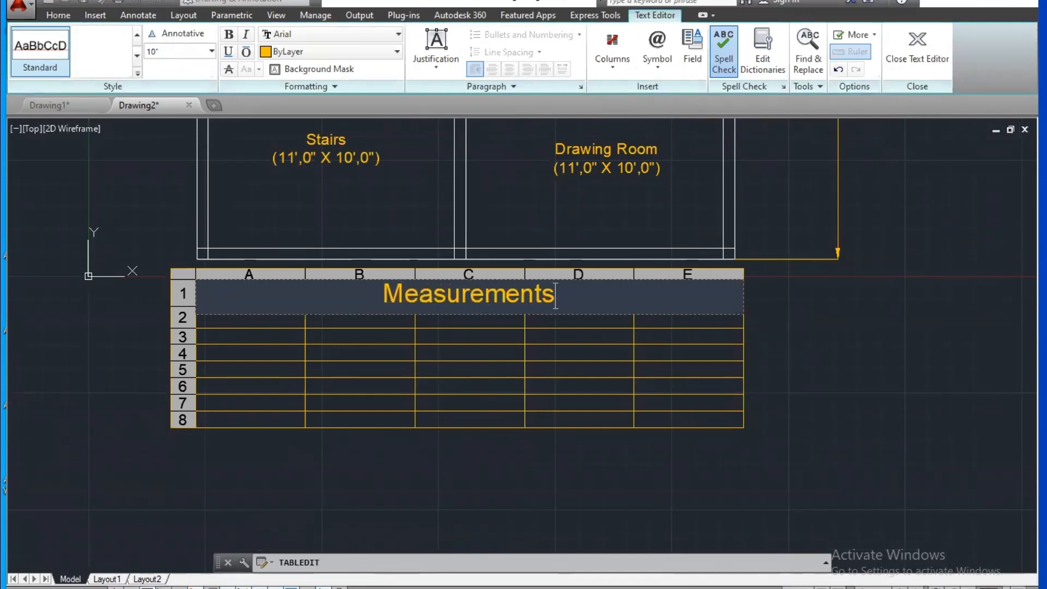
Step: Enter SNO and OBJECTS as the first two column headers in row 2
{"action": "left_click", "coordinate": [270, 317]}
{"action": "double_click", "coordinate": [268, 319]}
{"action": "type", "text": "S"}
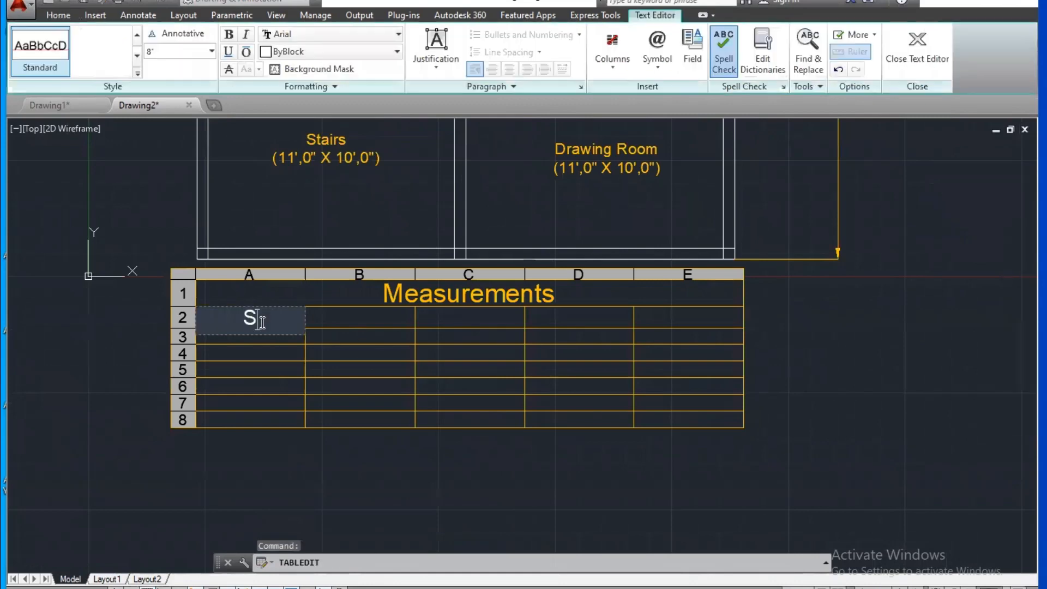
{"action": "type", "text": "NO"}
{"action": "key", "text": "Tab"}
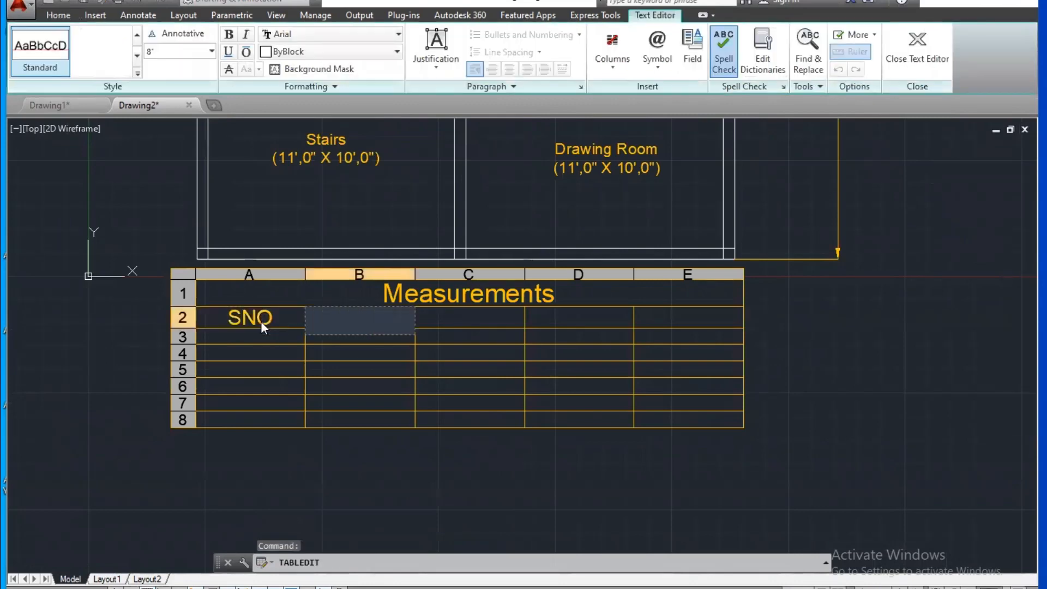
{"action": "type", "text": "OBJECTS"}
{"action": "key", "text": "Tab"}
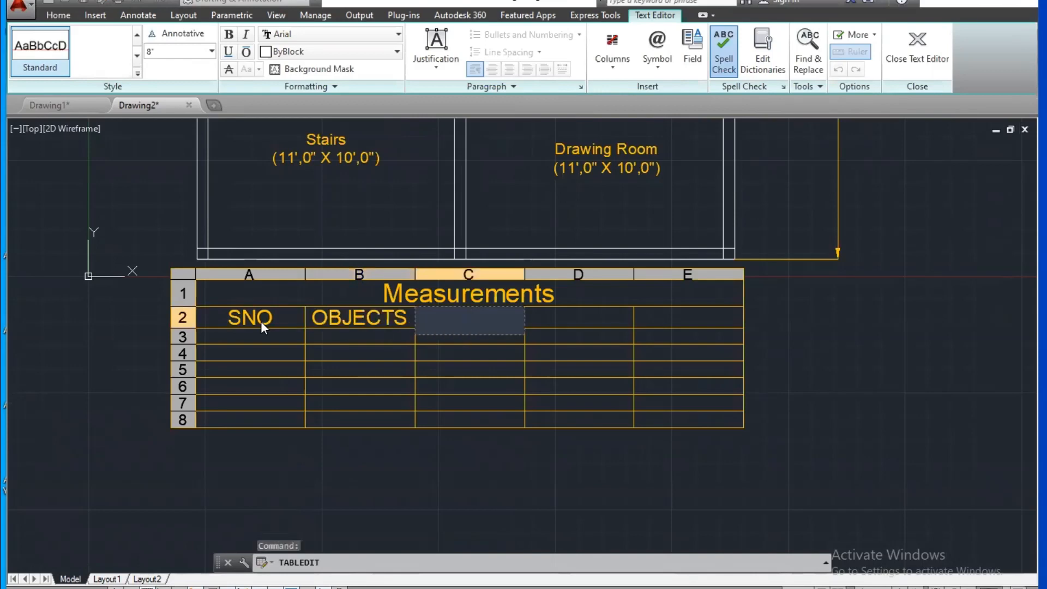
Step: Enter Width as the header of column C
{"action": "type", "text": "WIDTH"}
{"action": "key", "text": "BackSpace"}
{"action": "key", "text": "BackSpace"}
{"action": "key", "text": "BackSpace"}
{"action": "key", "text": "BackSpace"}
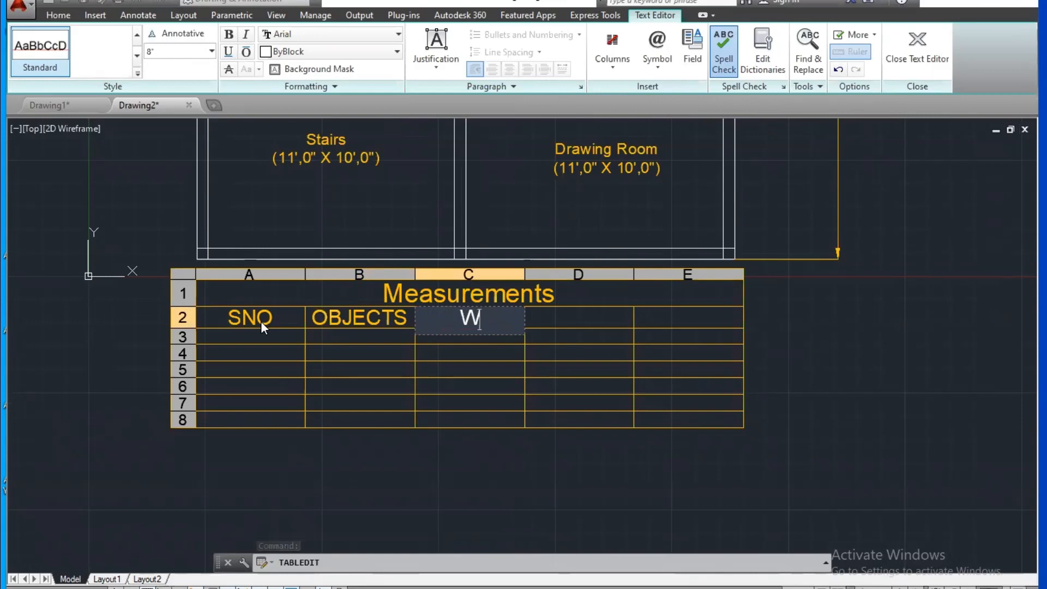
{"action": "type", "text": "idth"}
{"action": "key", "text": "Tab"}
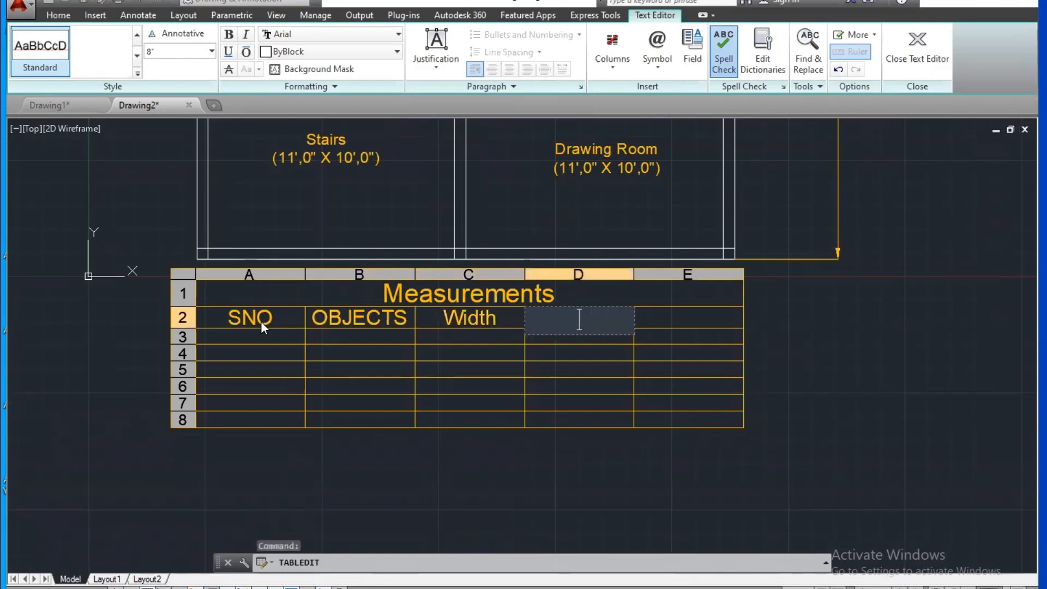
Step: Enter Height and Qty as the headers of columns D and E
{"action": "type", "text": "Hie"}
{"action": "key", "text": "BackSpace"}
{"action": "key", "text": "BackSpace"}
{"action": "type", "text": "eight"}
{"action": "key", "text": "Tab"}
{"action": "type", "text": "Q"}
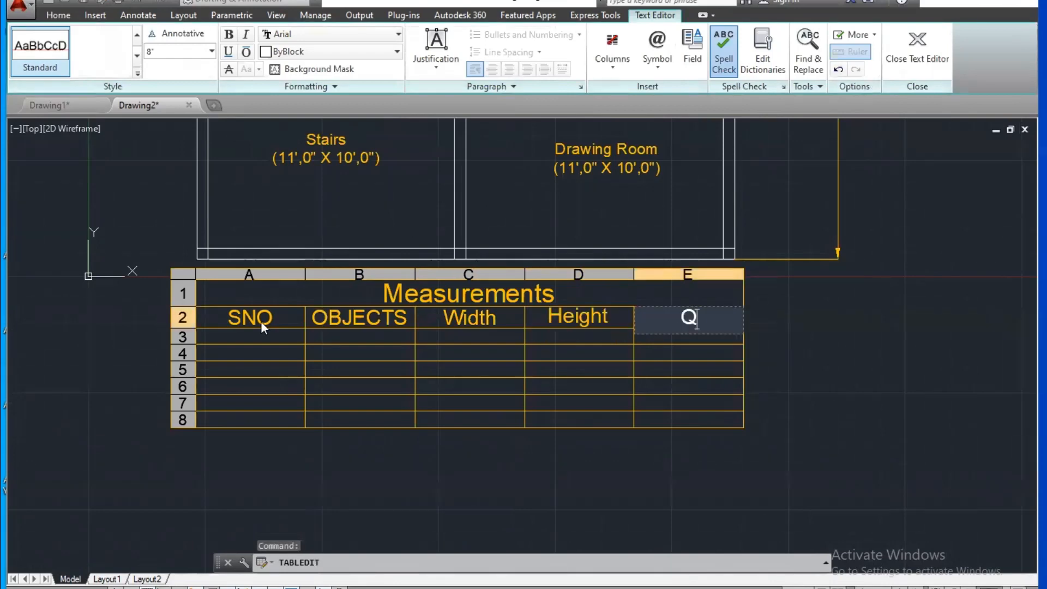
{"action": "type", "text": "ty"}
{"action": "key", "text": "Return"}
{"action": "key", "text": "Escape"}
Step: Rewrite the headers of columns A and B as Sno and Objects, and move to cell A3
{"action": "left_click", "coordinate": [261, 320]}
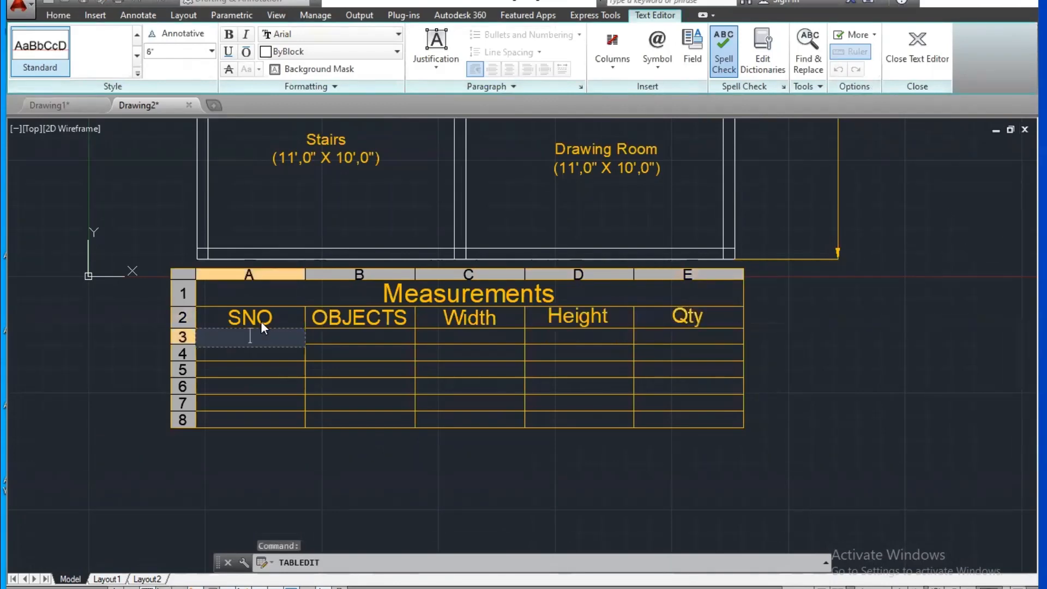
{"action": "type", "text": "Sno"}
{"action": "key", "text": "Tab"}
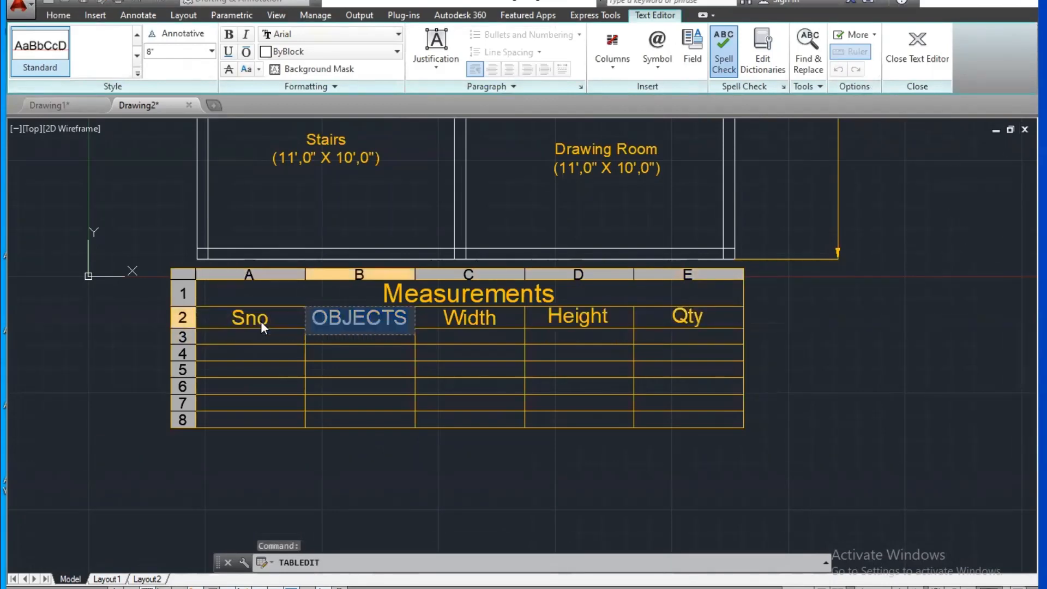
{"action": "type", "text": "OB"}
{"action": "key", "text": "BackSpace"}
{"action": "type", "text": "bjects"}
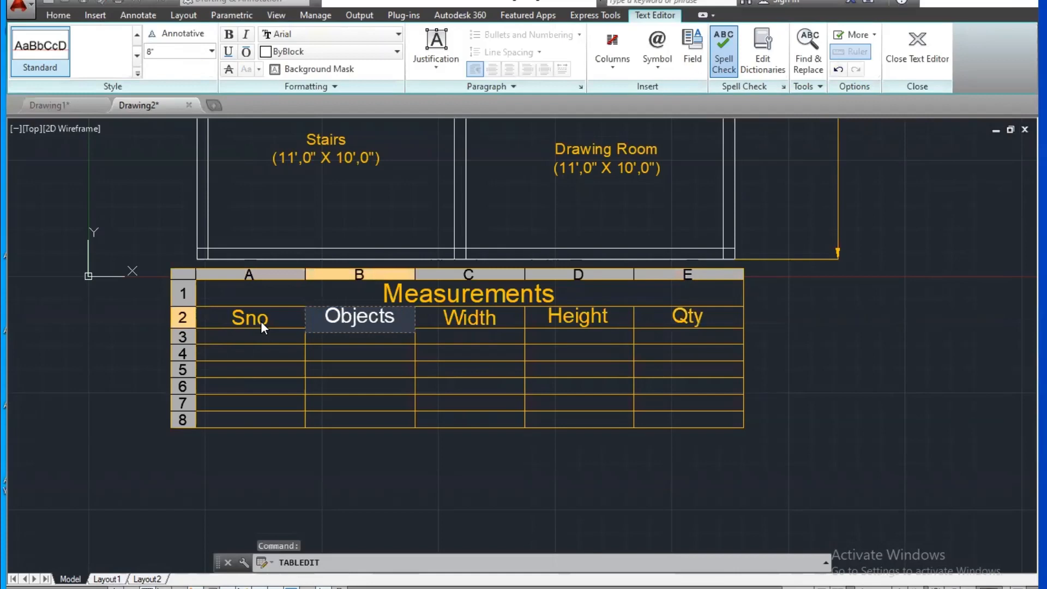
{"action": "key", "text": "Return"}
{"action": "key", "text": "Left"}
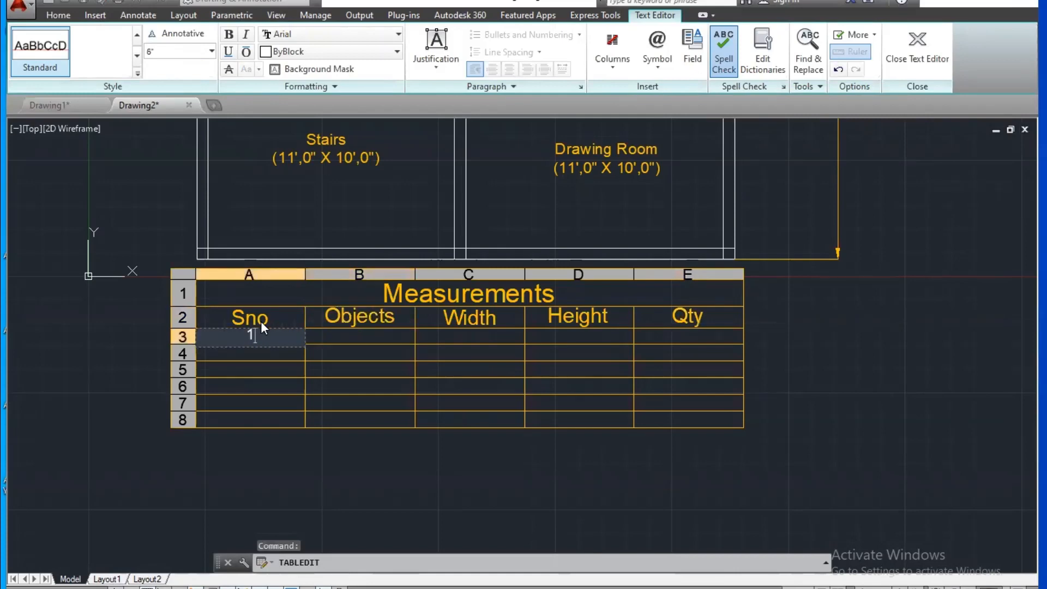
Step: Enter D1 as the object in row 3, with a width of 3' and a height of 7'
{"action": "key", "text": "Tab"}
{"action": "type", "text": "D"}
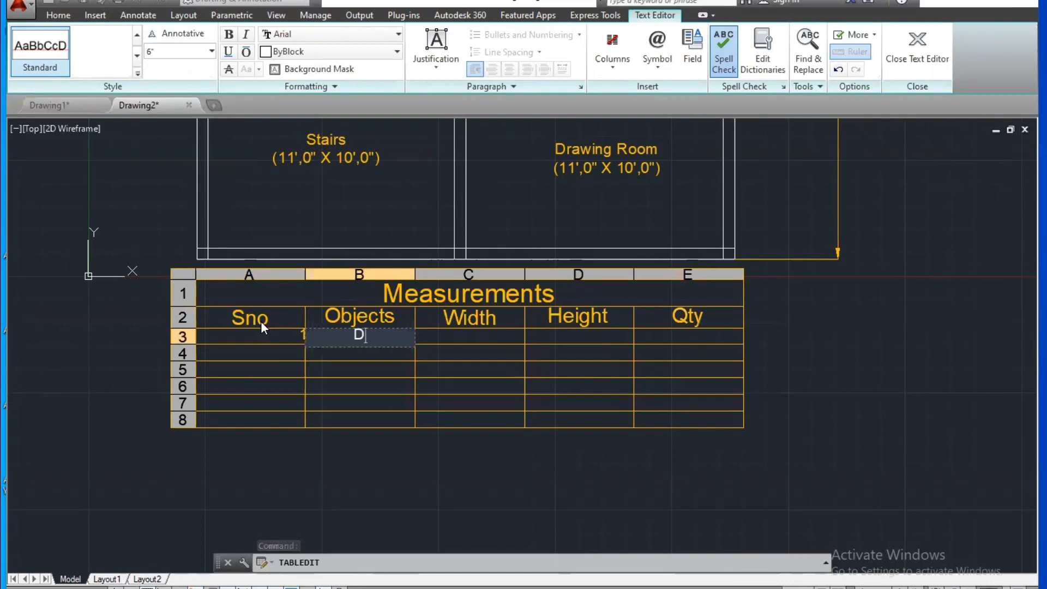
{"action": "type", "text": "1"}
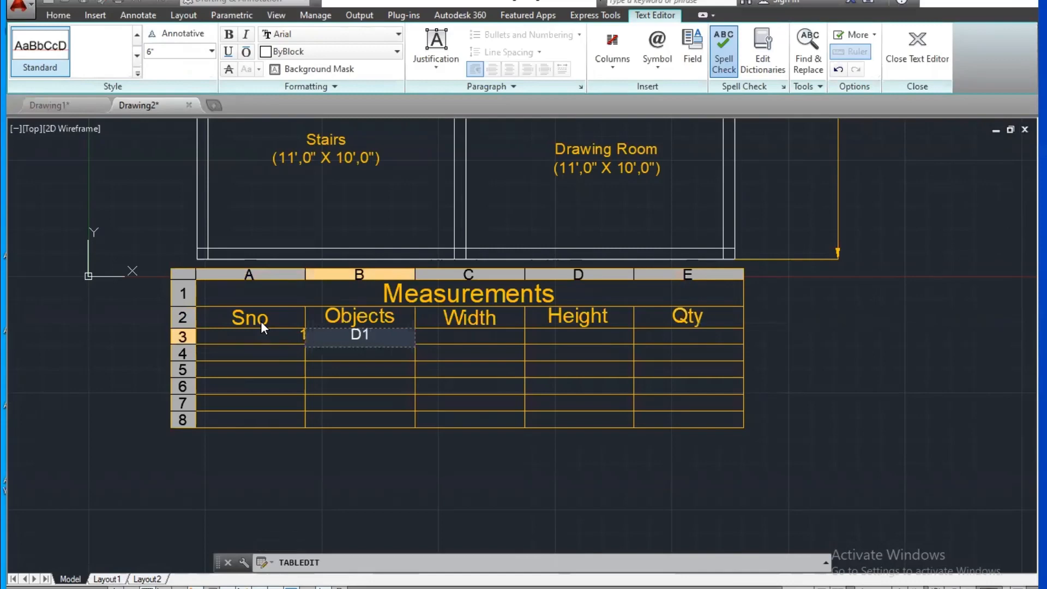
{"action": "key", "text": "Down"}
{"action": "key", "text": "Right"}
{"action": "key", "text": "Up"}
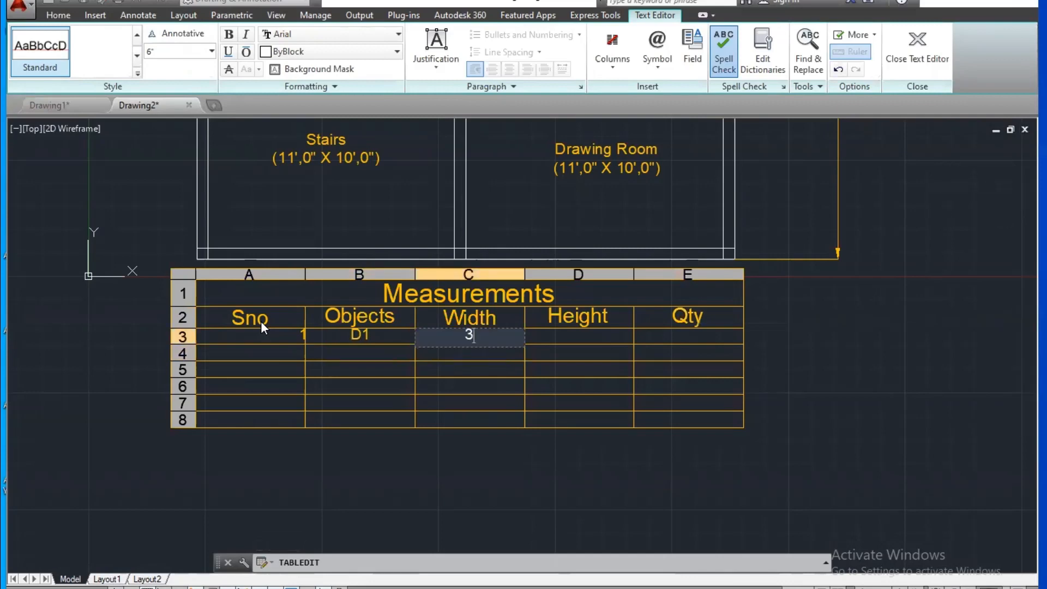
{"action": "type", "text": "3'"}
{"action": "key", "text": "Tab"}
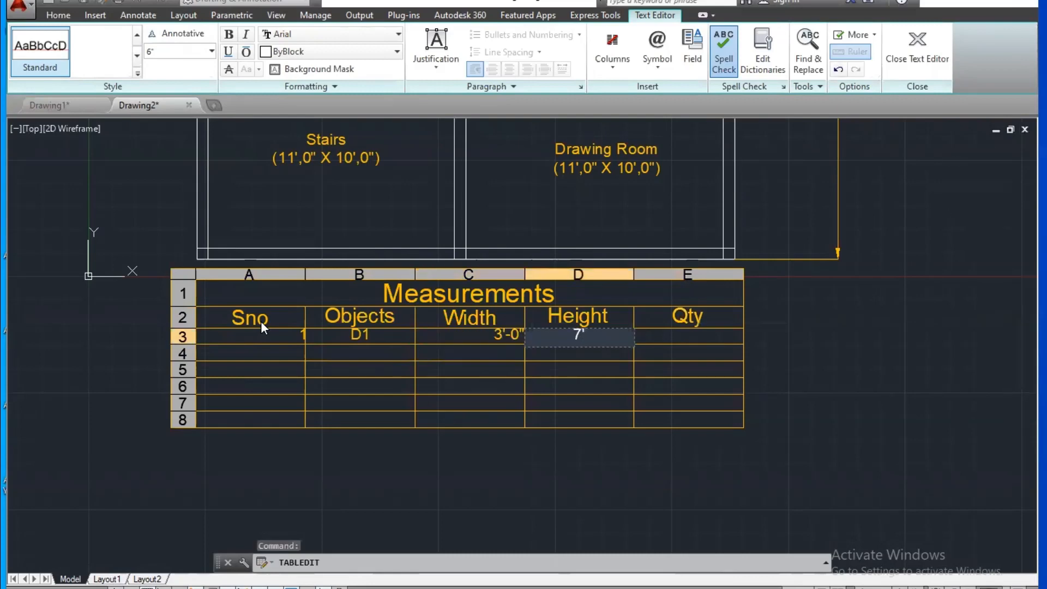
{"action": "left_click", "coordinate": [375, 442]}
Step: Enter 5 as the Qty for D1 in cell E3
{"action": "middle_click_drag", "start_coordinate": [374, 443], "coordinate": [348, 504]}
{"action": "scroll", "coordinate": [273, 495], "scroll_direction": "down", "scroll_amount": 1}
{"action": "middle_click_drag", "start_coordinate": [317, 371], "coordinate": [306, 420]}
{"action": "middle_click_drag", "start_coordinate": [390, 282], "coordinate": [391, 378]}
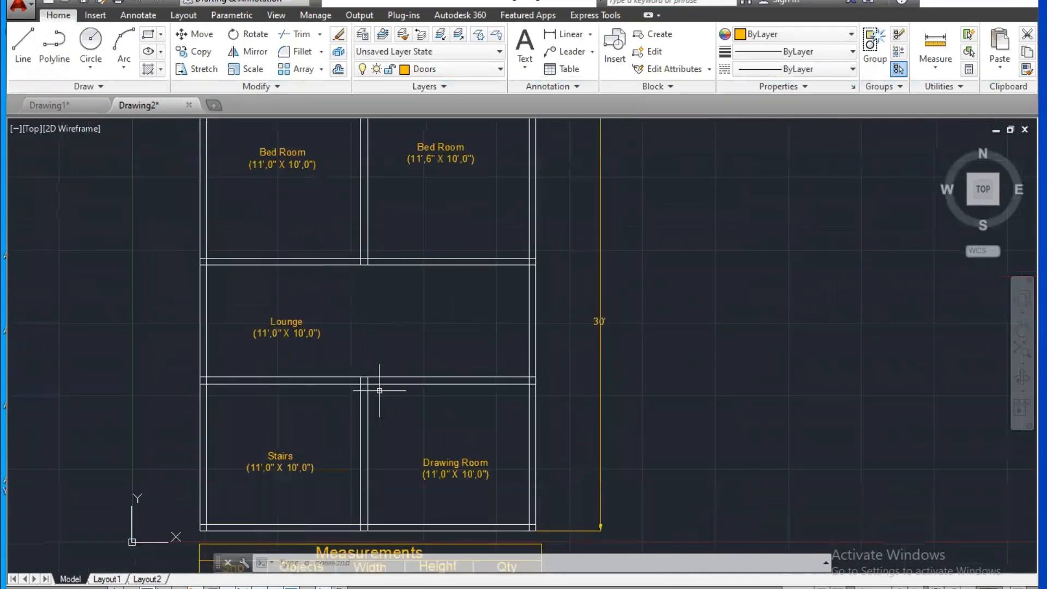
{"action": "middle_click_drag", "start_coordinate": [338, 396], "coordinate": [326, 310]}
{"action": "double_click", "coordinate": [488, 494]}
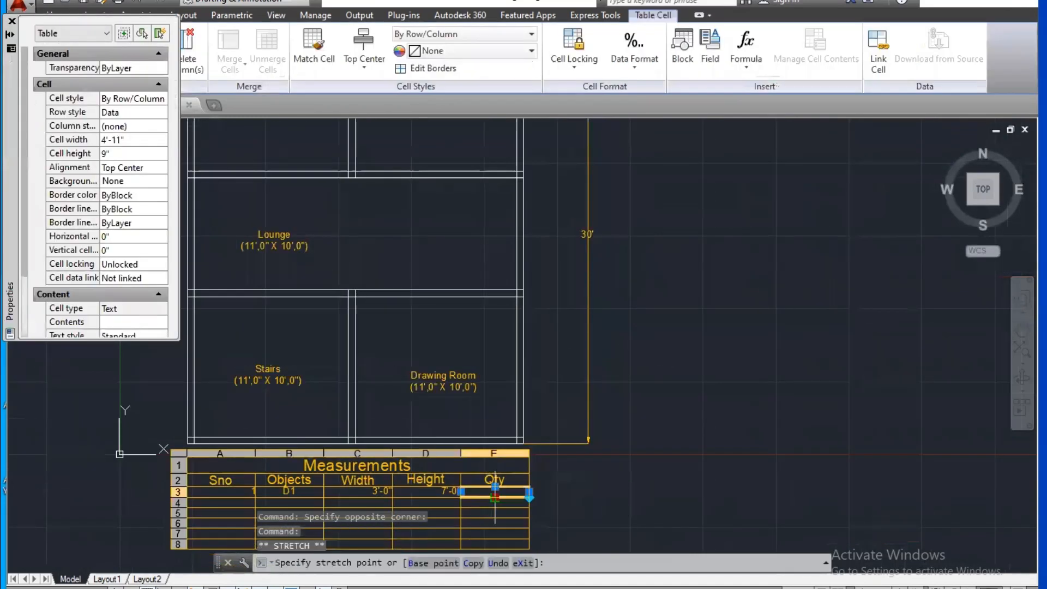
{"action": "double_click", "coordinate": [479, 493]}
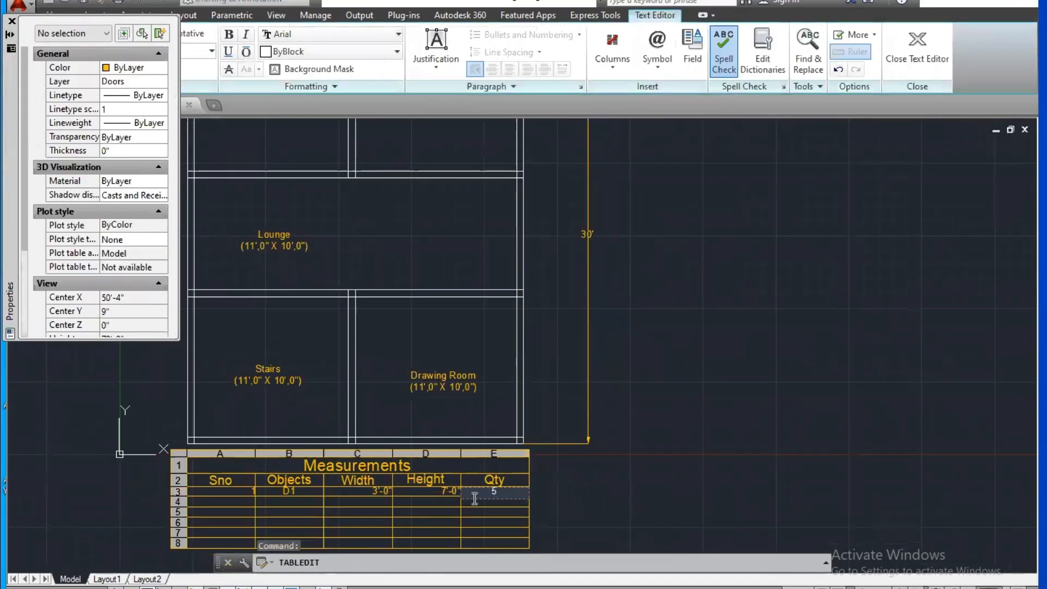
{"action": "key", "text": "Escape"}
Step: Enter D2 in the Objects column of row 4
{"action": "mouse_move", "coordinate": [424, 498]}
{"action": "middle_mouse_down"}
{"action": "mouse_move", "coordinate": [526, 412]}
{"action": "mouse_move", "coordinate": [557, 408]}
{"action": "middle_mouse_up"}
{"action": "middle_click_drag", "start_coordinate": [454, 338], "coordinate": [393, 502]}
{"action": "mouse_move", "coordinate": [414, 298]}
{"action": "middle_mouse_down"}
{"action": "mouse_move", "coordinate": [411, 430]}
{"action": "mouse_move", "coordinate": [461, 278]}
{"action": "middle_mouse_up"}
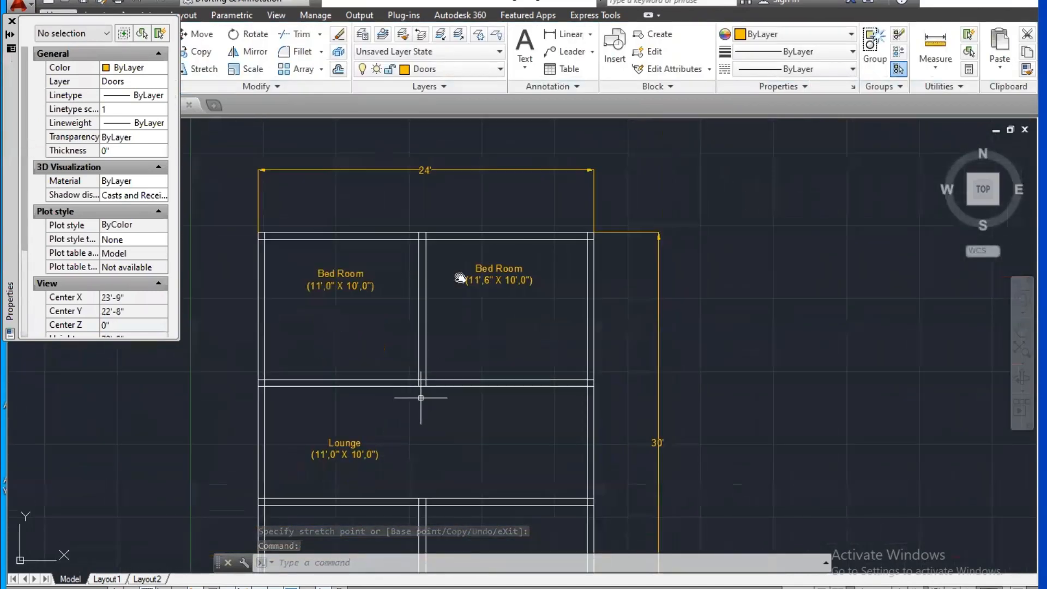
{"action": "mouse_move", "coordinate": [415, 379]}
{"action": "middle_mouse_down"}
{"action": "mouse_move", "coordinate": [407, 398]}
{"action": "mouse_move", "coordinate": [447, 283]}
{"action": "middle_mouse_up"}
{"action": "scroll", "coordinate": [458, 485], "scroll_direction": "up", "scroll_amount": 2}
{"action": "middle_click_drag", "start_coordinate": [420, 496], "coordinate": [431, 436]}
{"action": "left_click", "coordinate": [428, 435]}
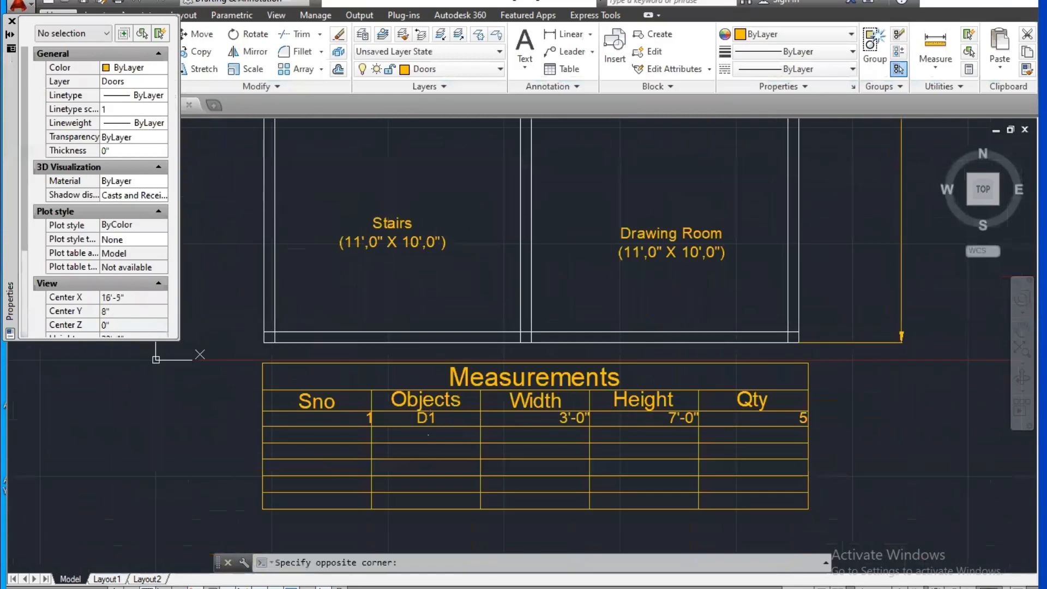
{"action": "double_click", "coordinate": [428, 434]}
{"action": "type", "text": "D2"}
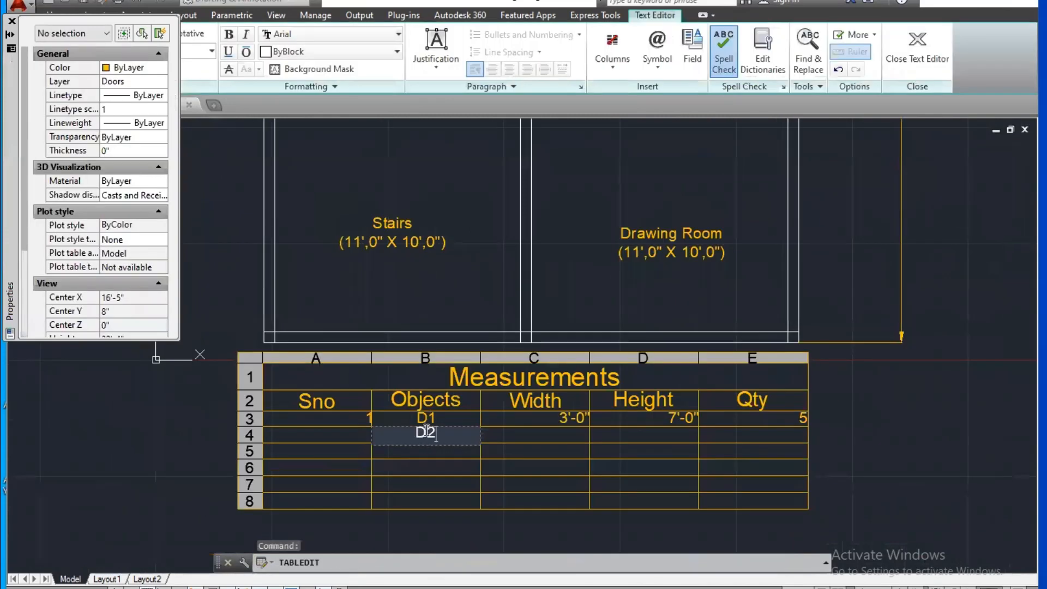
{"action": "left_click", "coordinate": [501, 442]}
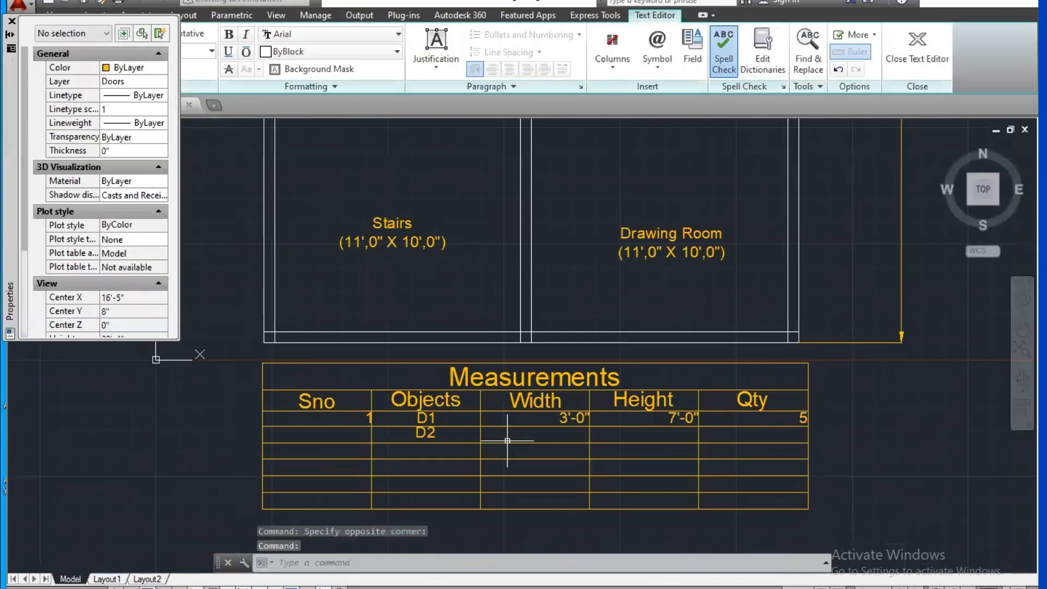
Step: Complete the D2 row with a width of 2.5', a height of 6.5' and a quantity of 3
{"action": "double_click", "coordinate": [528, 443]}
{"action": "type", "text": "2.5'"}
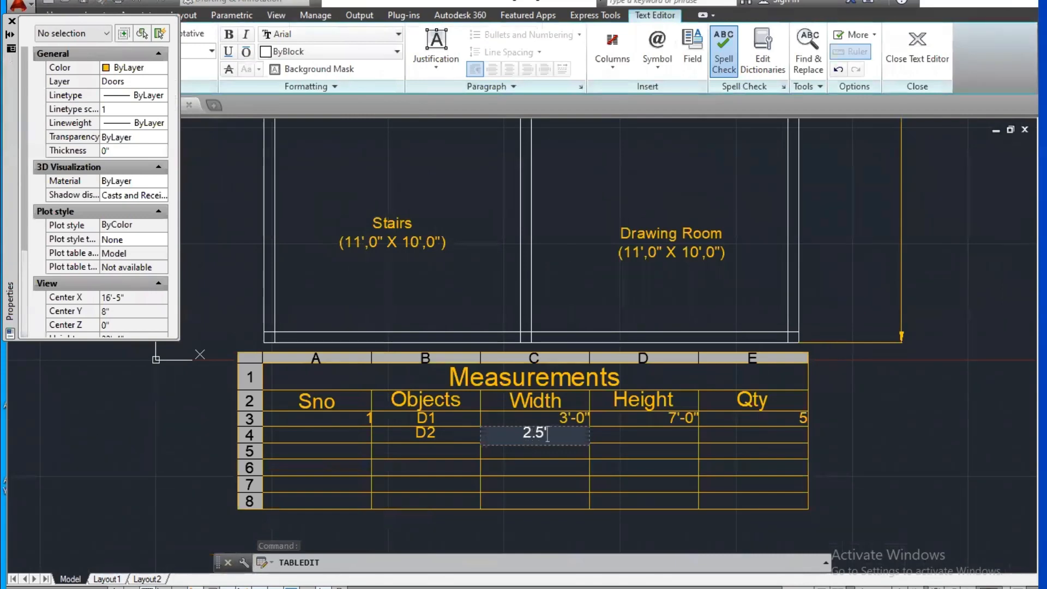
{"action": "key", "text": "Tab"}
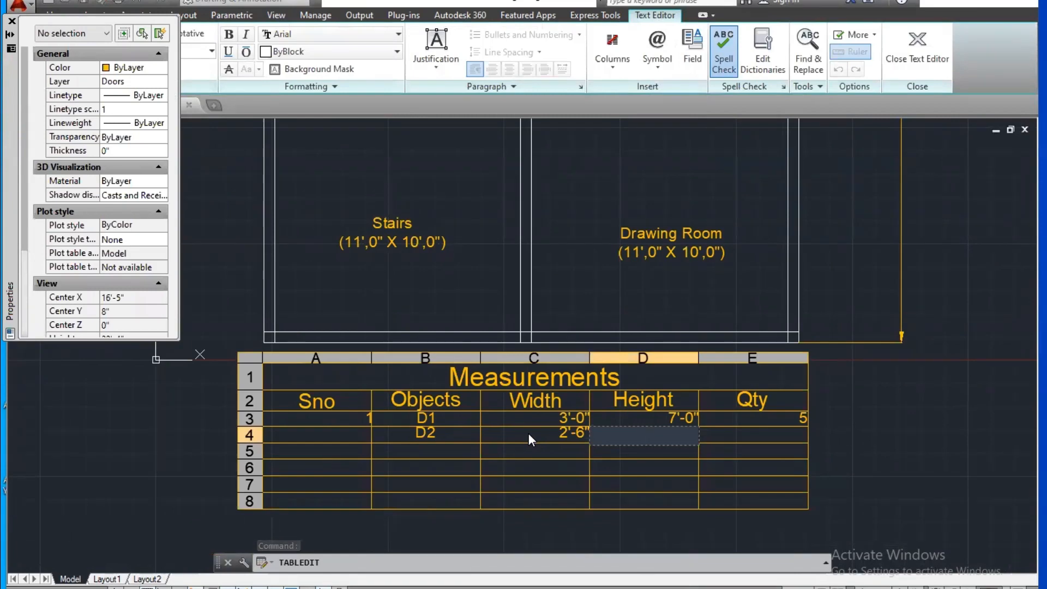
{"action": "type", "text": "6.5'"}
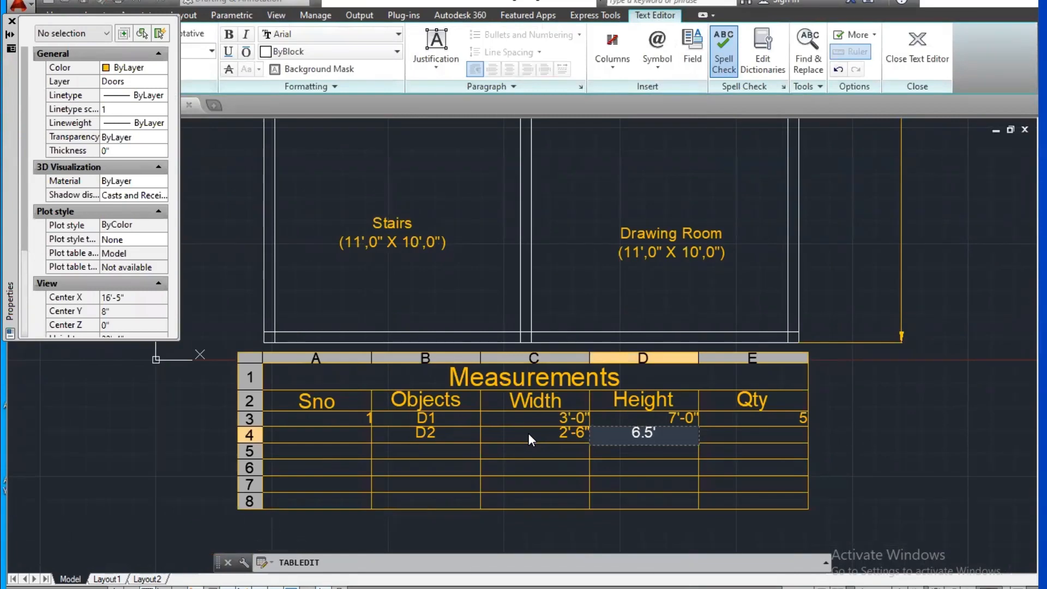
{"action": "key", "text": "Tab"}
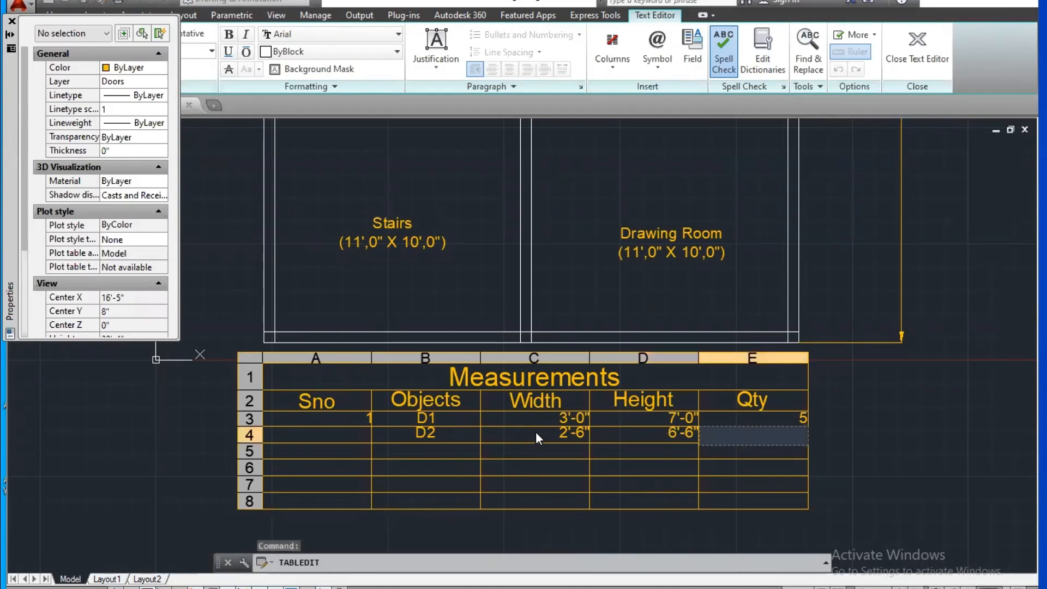
{"action": "type", "text": "3"}
{"action": "key", "text": "Tab"}
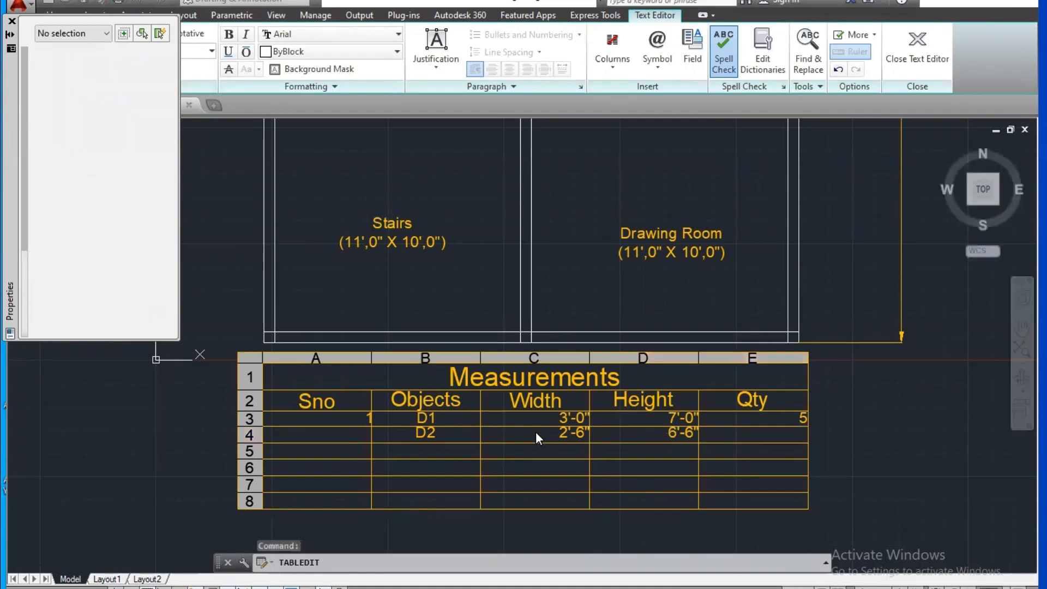
Step: Fill row 5 with object W1, width 5', height 4' and quantity 2
{"action": "double_click", "coordinate": [403, 455]}
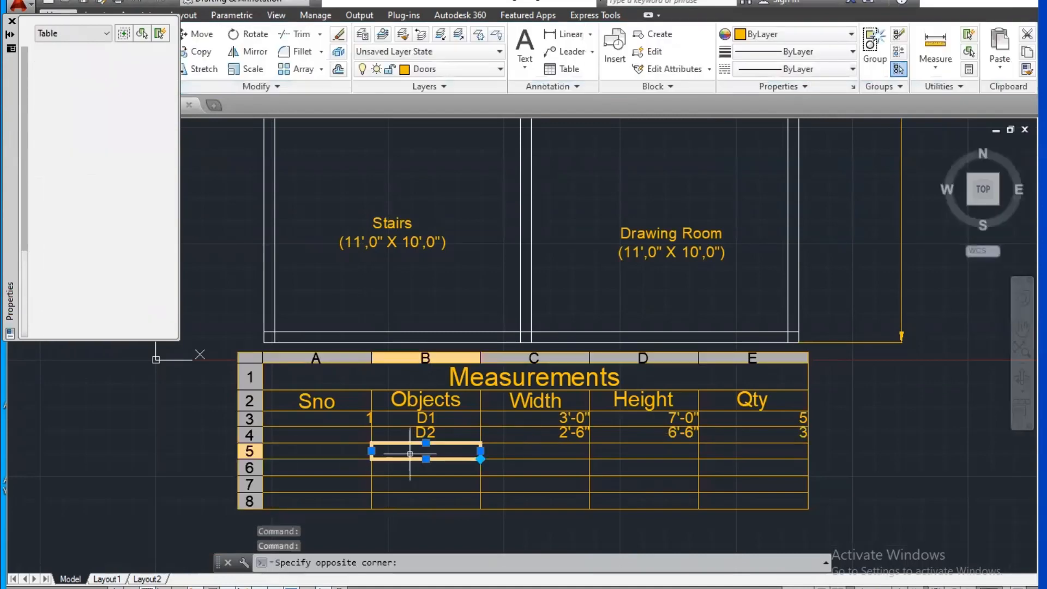
{"action": "type", "text": "W"}
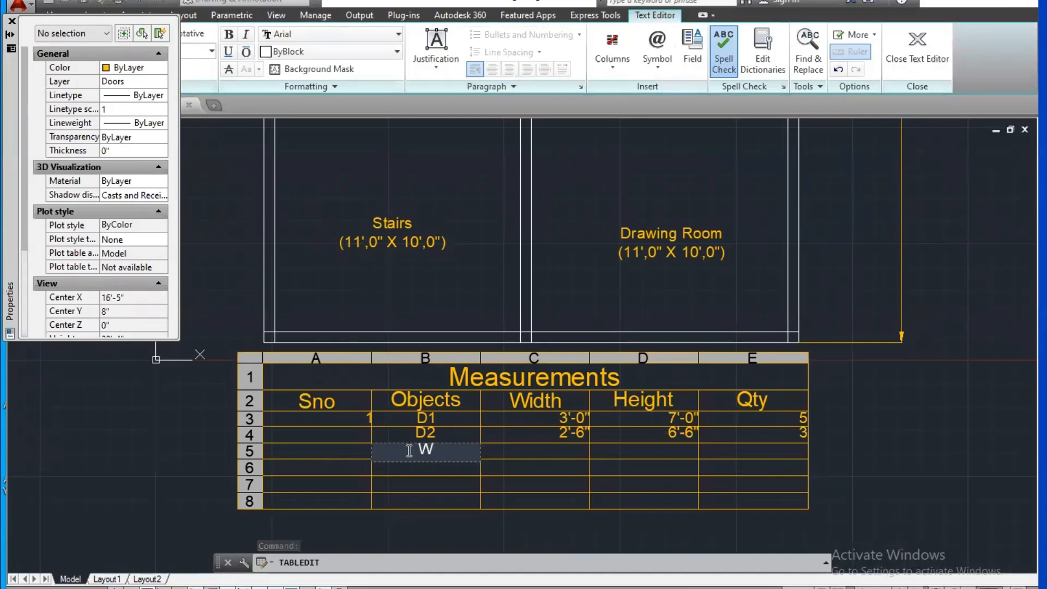
{"action": "type", "text": "1"}
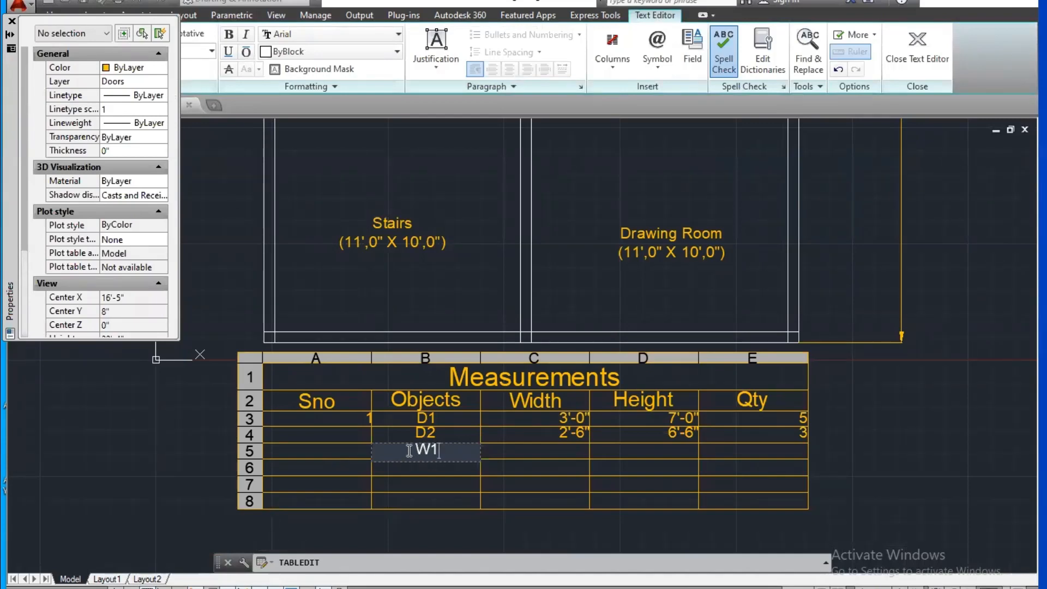
{"action": "key", "text": "Tab"}
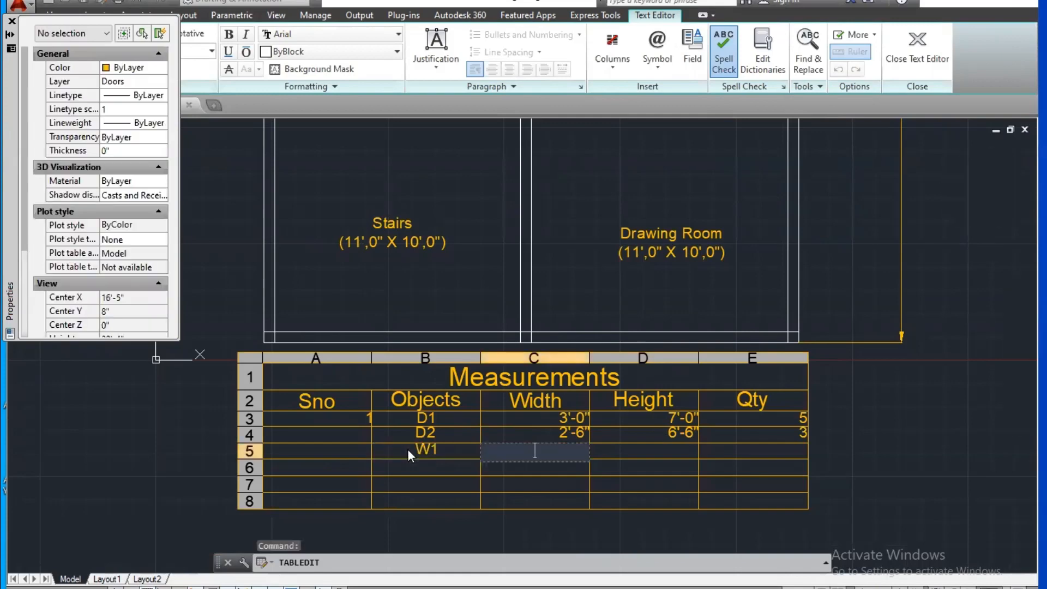
{"action": "type", "text": "5'"}
{"action": "key", "text": "Tab"}
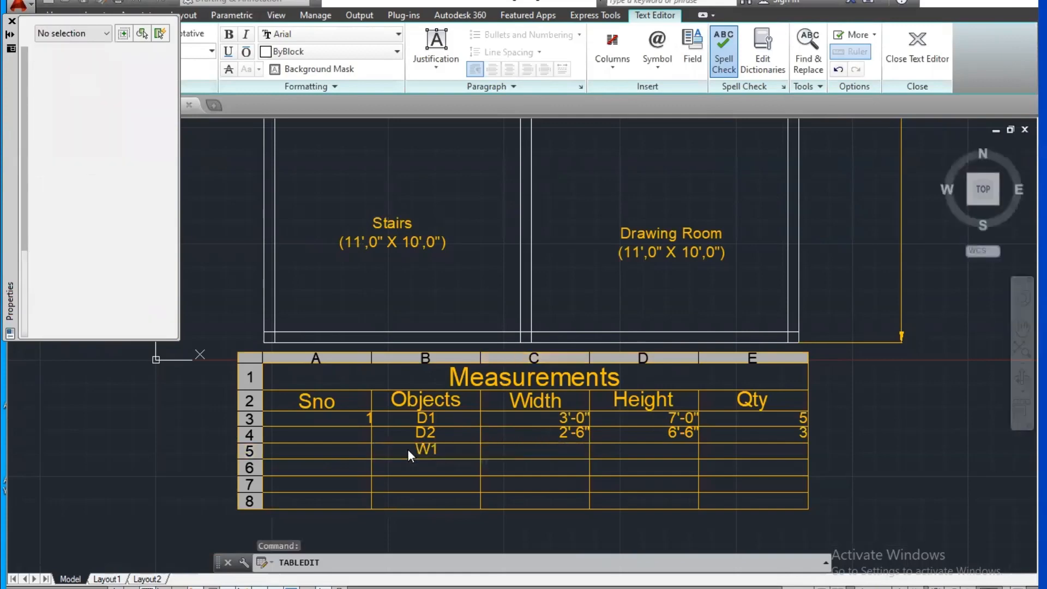
{"action": "type", "text": "4"}
{"action": "key", "text": "Tab"}
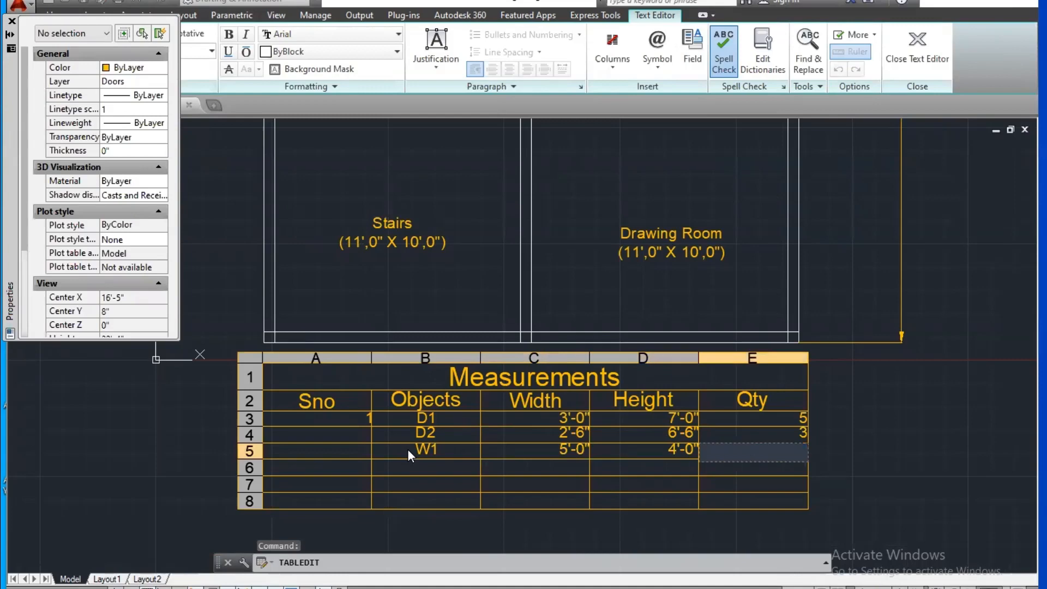
{"action": "type", "text": "2"}
{"action": "key", "text": "Tab"}
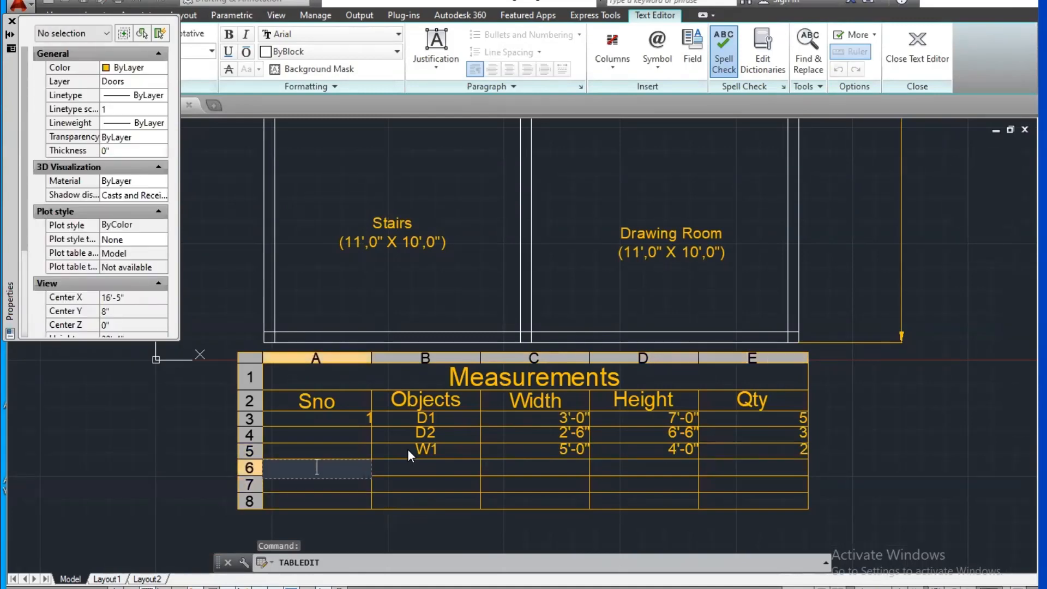
Step: Fill row 6 with object W2, width 3', height 4' and quantity 1
{"action": "key", "text": "Tab"}
{"action": "type", "text": "W"}
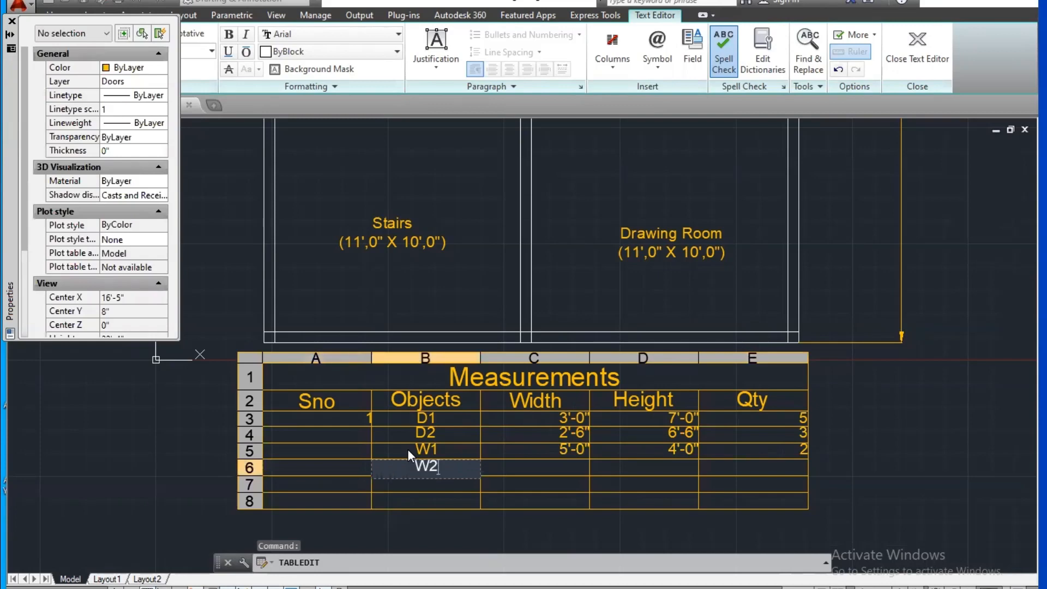
{"action": "key", "text": "Tab"}
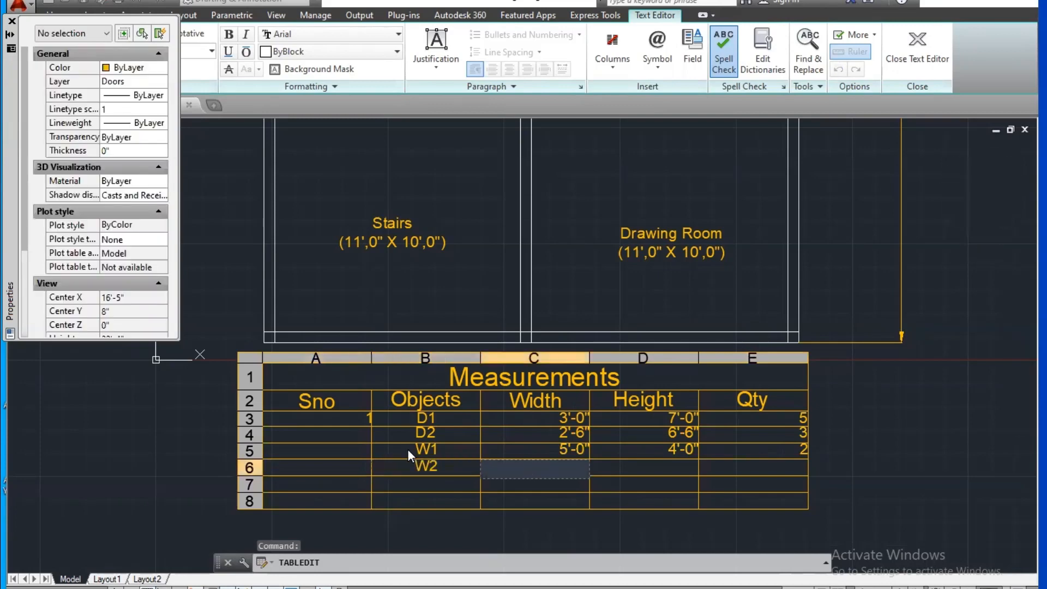
{"action": "type", "text": "3'"}
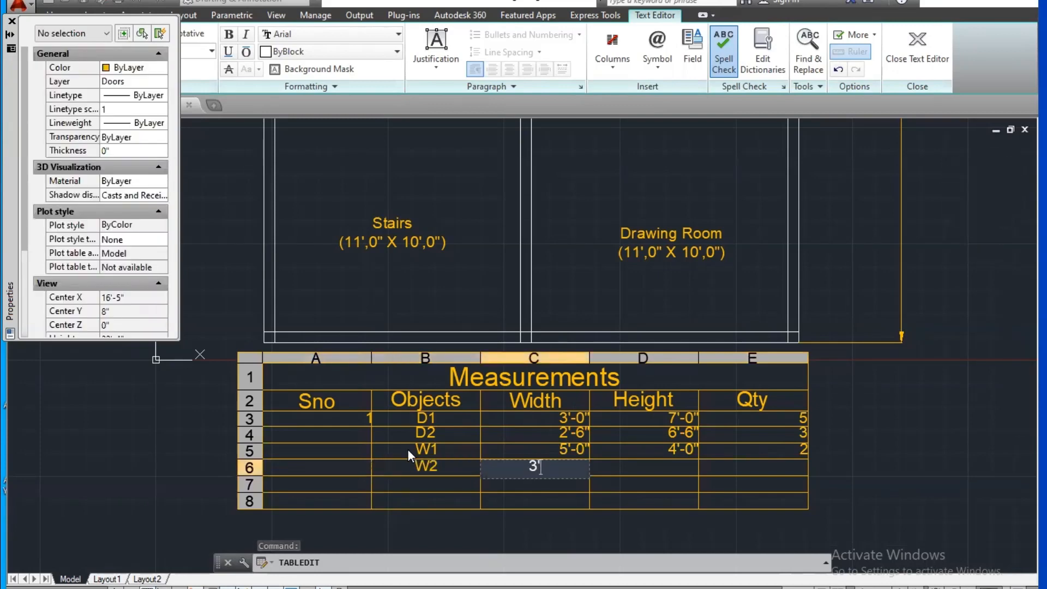
{"action": "key", "text": "Tab"}
{"action": "type", "text": "4'"}
{"action": "key", "text": "Tab"}
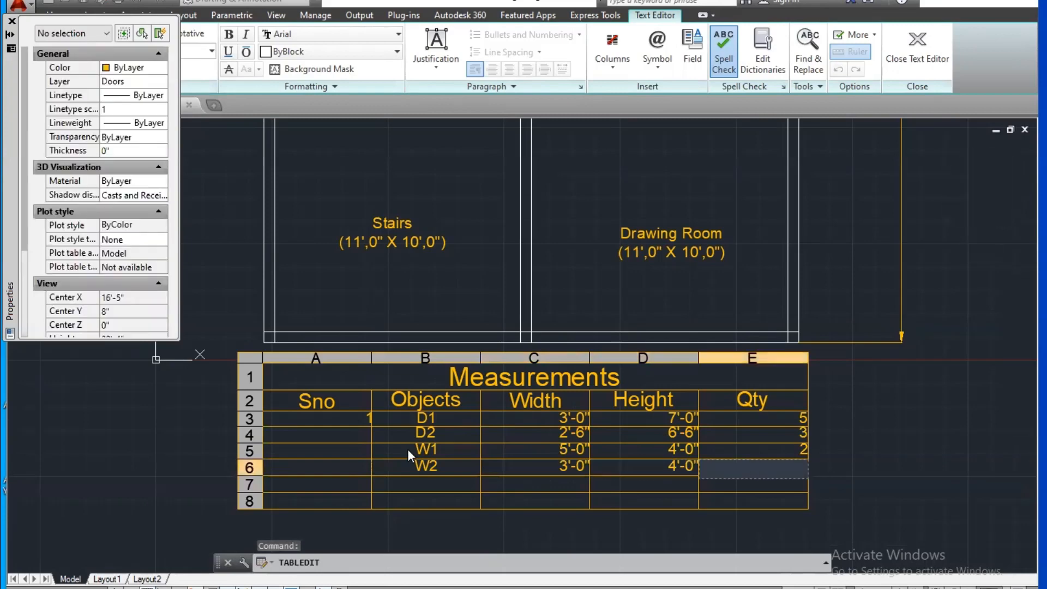
{"action": "type", "text": "1"}
{"action": "key", "text": "Tab"}
Step: Fill row 7 with object V1, width 1.5', height 1' and quantity 3, and finish editing the table
{"action": "key", "text": "Tab"}
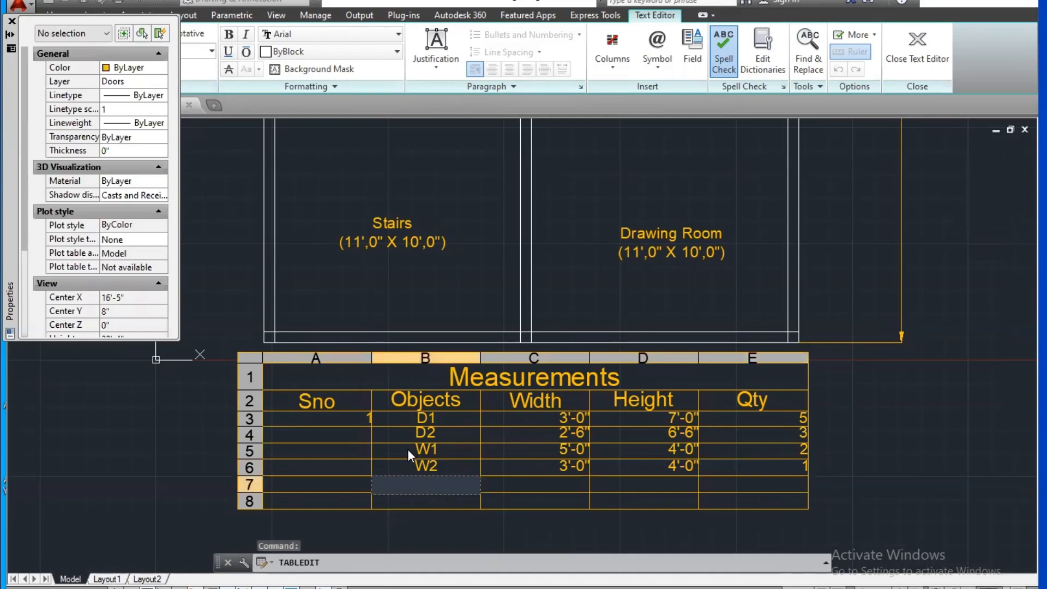
{"action": "type", "text": "V1"}
{"action": "key", "text": "Tab"}
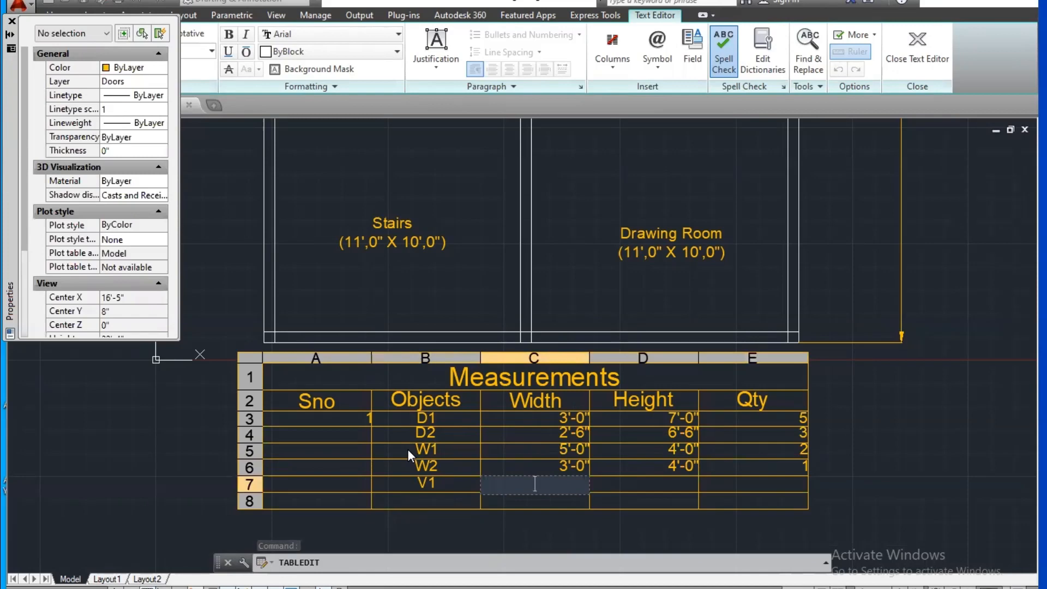
{"action": "type", "text": "1.5"}
{"action": "key", "text": "Tab"}
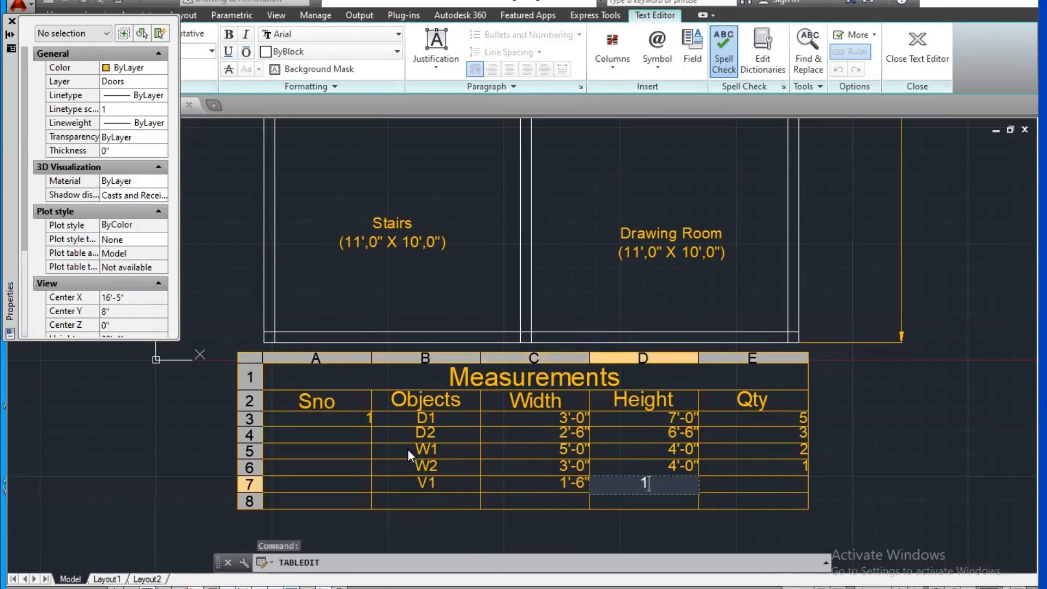
{"action": "type", "text": "1'"}
{"action": "key", "text": "Tab"}
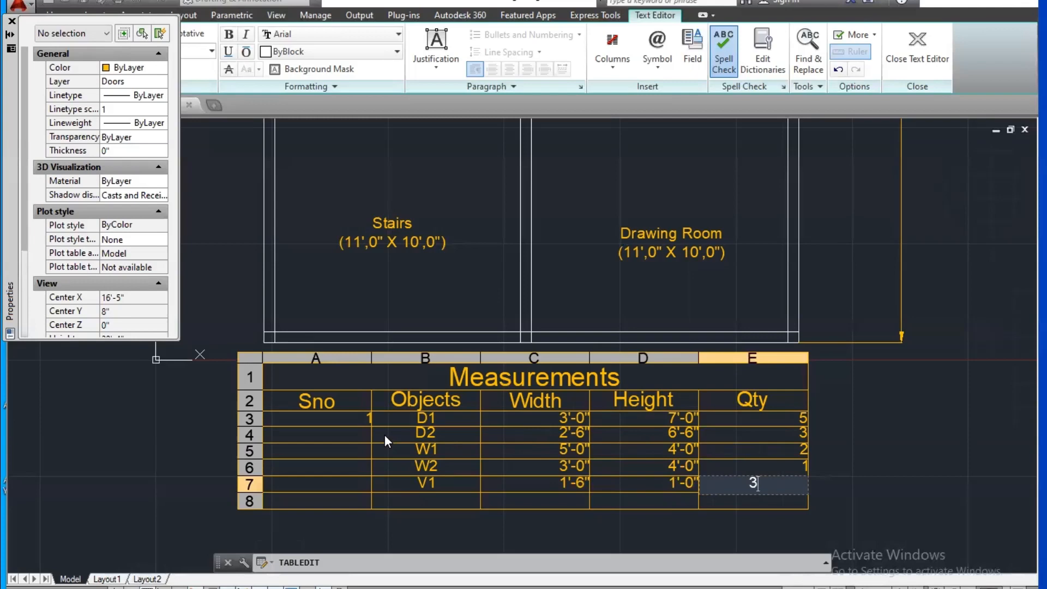
{"action": "left_click", "coordinate": [507, 272]}
Step: Look over the floor plan from the bedrooms down to the Measurements table
{"action": "scroll", "coordinate": [487, 276], "scroll_direction": "down", "scroll_amount": 8}
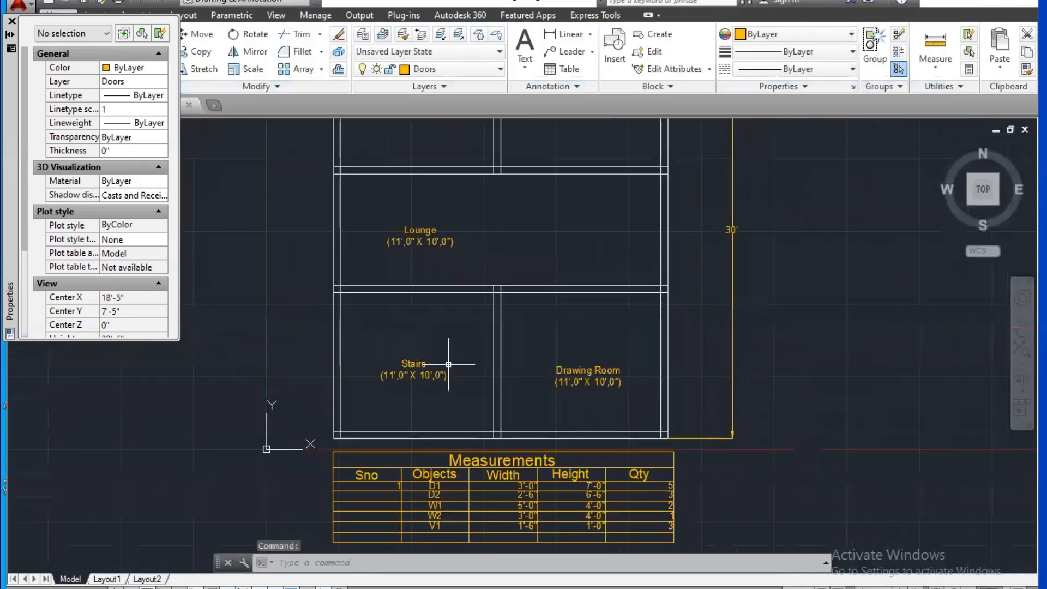
{"action": "scroll", "coordinate": [404, 226], "scroll_direction": "up", "scroll_amount": 5}
{"action": "scroll", "coordinate": [542, 215], "scroll_direction": "down", "scroll_amount": 2}
{"action": "scroll", "coordinate": [611, 355], "scroll_direction": "up", "scroll_amount": 2}
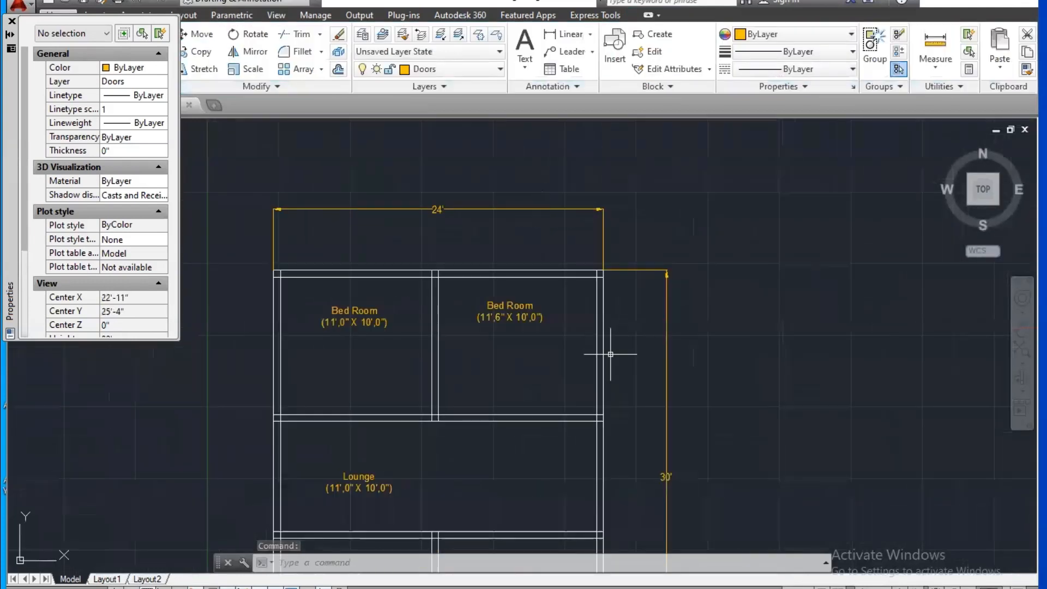
{"action": "middle_click_drag", "start_coordinate": [598, 346], "coordinate": [592, 300]}
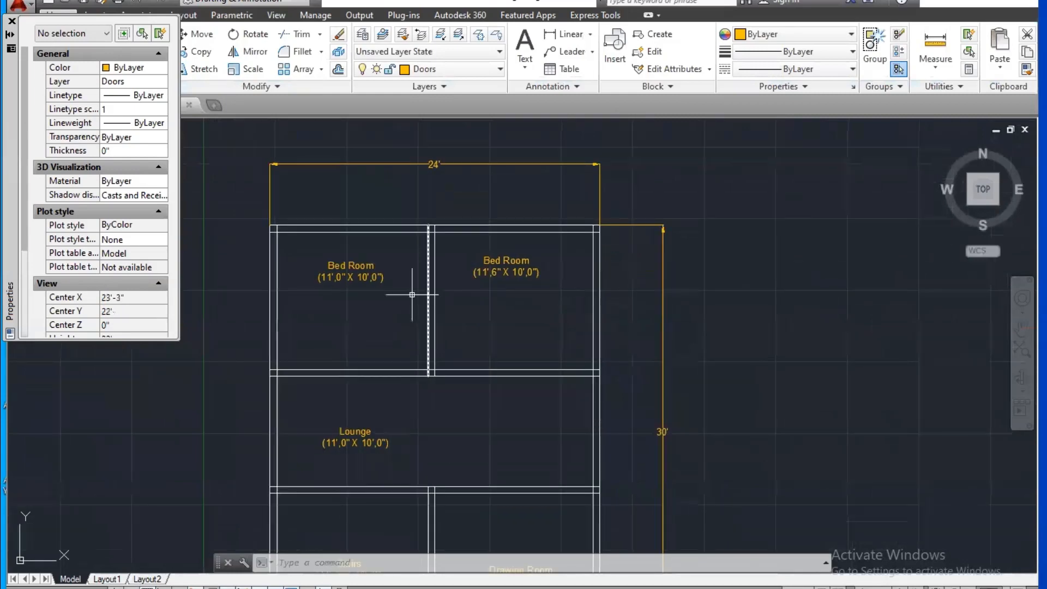
{"action": "mouse_move", "coordinate": [417, 411]}
{"action": "middle_mouse_down"}
{"action": "mouse_move", "coordinate": [418, 327]}
{"action": "mouse_move", "coordinate": [450, 288]}
{"action": "mouse_move", "coordinate": [455, 202]}
{"action": "middle_mouse_up"}
{"action": "middle_click_drag", "start_coordinate": [452, 332], "coordinate": [461, 269]}
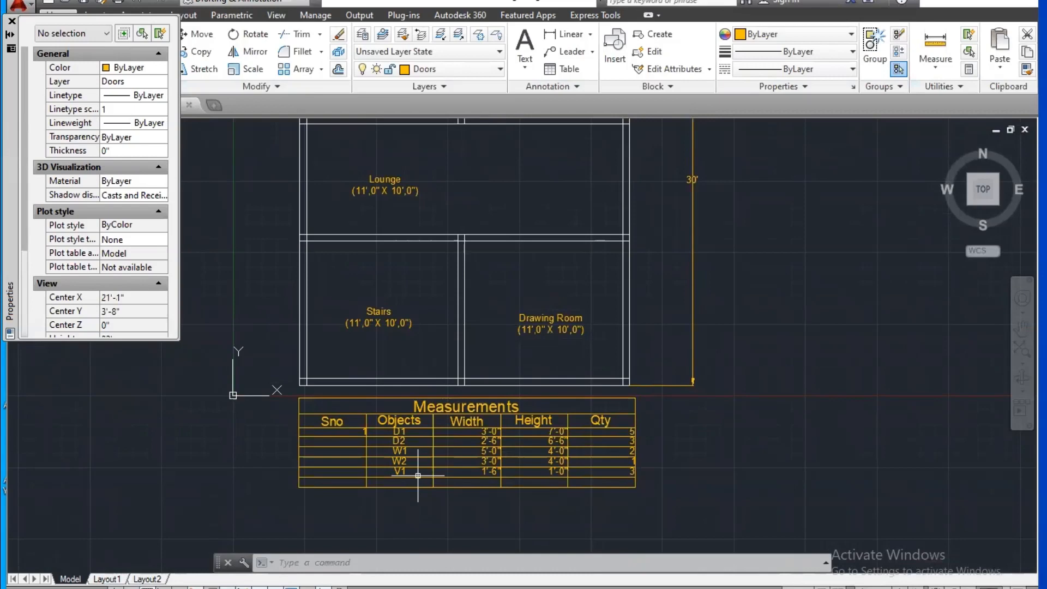
Step: Add single-line text D1 in the lounge near the wall above the Drawing Room, with 0 rotation
{"action": "scroll", "coordinate": [428, 472], "scroll_direction": "up", "scroll_amount": 2}
{"action": "middle_click_drag", "start_coordinate": [477, 213], "coordinate": [419, 419]}
{"action": "left_click", "coordinate": [526, 65]}
{"action": "left_click", "coordinate": [543, 131]}
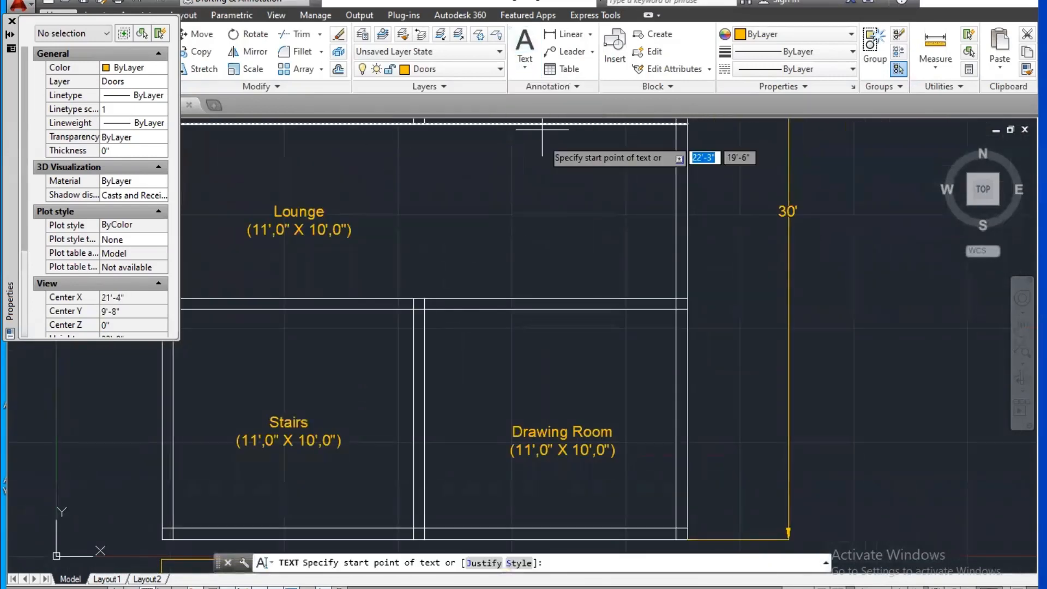
{"action": "left_click", "coordinate": [436, 269]}
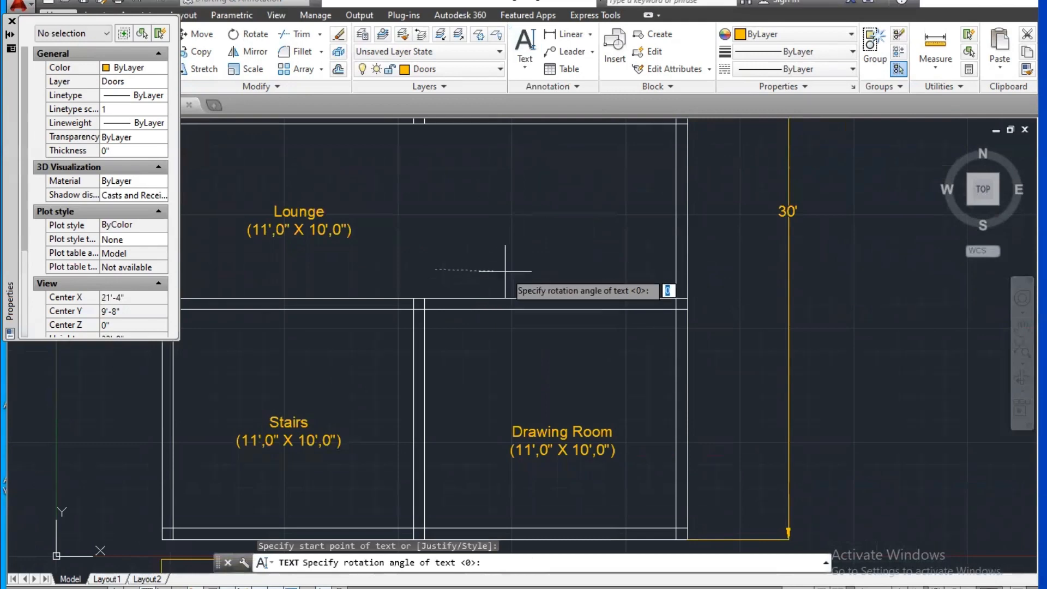
{"action": "key", "text": "Return"}
{"action": "type", "text": "D"}
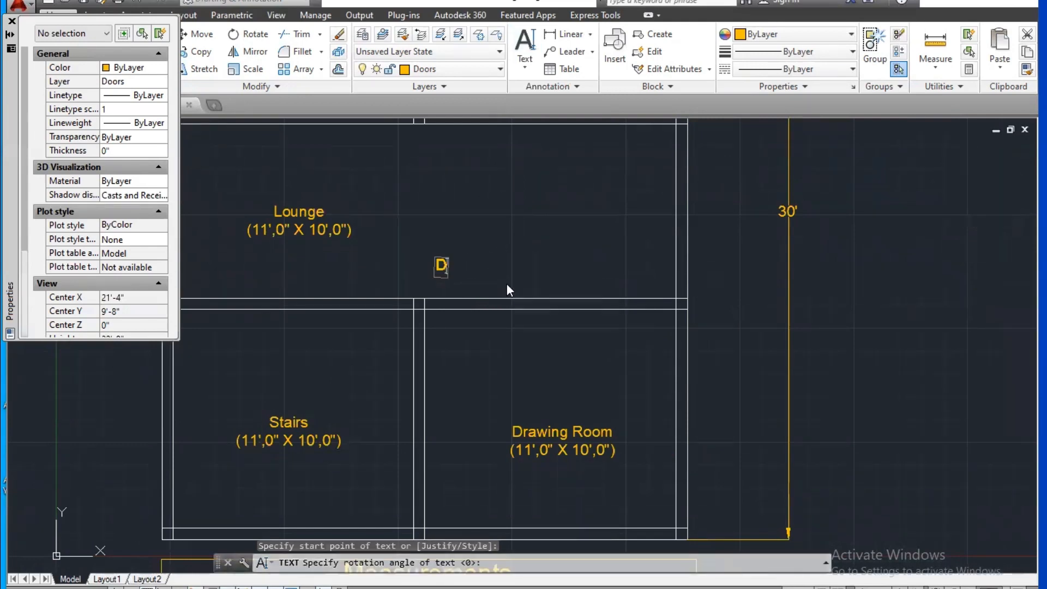
{"action": "type", "text": "1"}
{"action": "left_click", "coordinate": [511, 253]}
{"action": "key", "text": "Escape"}
Step: Enter DD as the object in row 8 of the Measurements table
{"action": "mouse_move", "coordinate": [479, 267]}
{"action": "middle_mouse_down"}
{"action": "mouse_move", "coordinate": [490, 300]}
{"action": "mouse_move", "coordinate": [481, 304]}
{"action": "mouse_move", "coordinate": [490, 272]}
{"action": "mouse_move", "coordinate": [479, 189]}
{"action": "middle_mouse_up"}
{"action": "scroll", "coordinate": [481, 303], "scroll_direction": "down", "scroll_amount": 2}
{"action": "scroll", "coordinate": [480, 308], "scroll_direction": "up", "scroll_amount": 2}
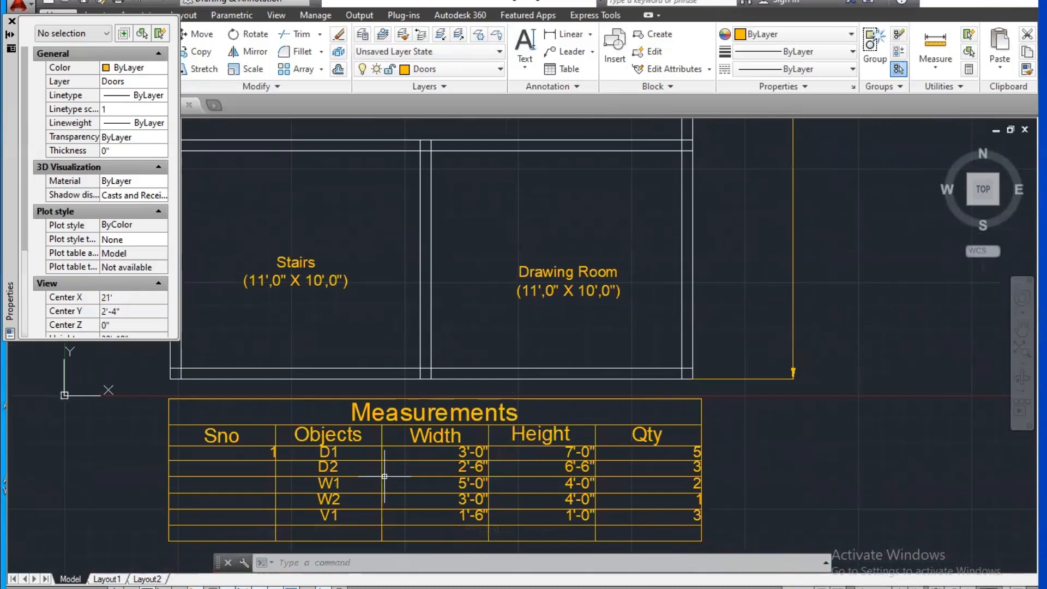
{"action": "scroll", "coordinate": [369, 480], "scroll_direction": "down", "scroll_amount": 2}
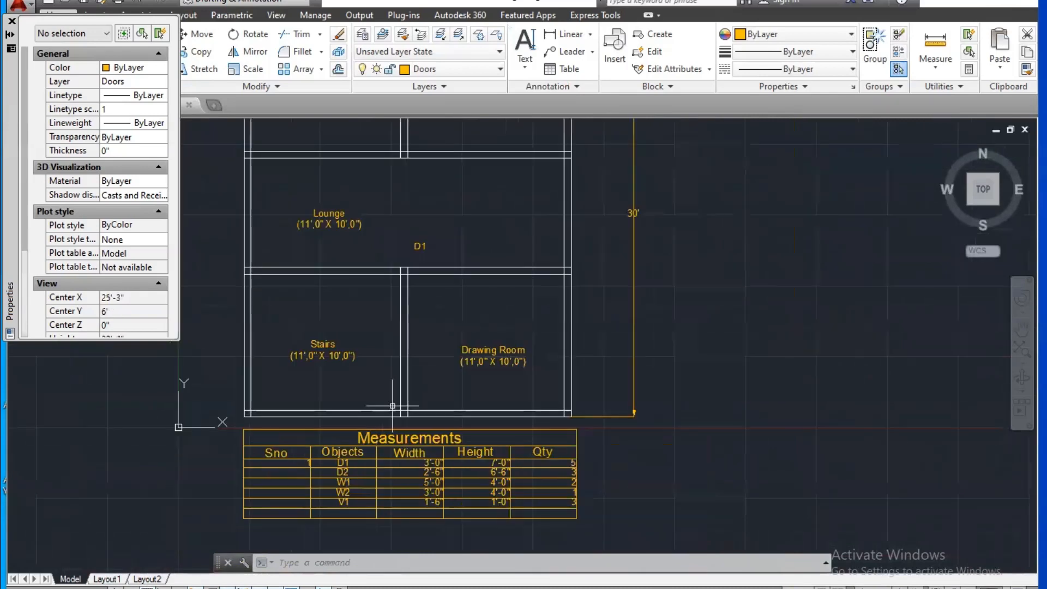
{"action": "scroll", "coordinate": [392, 406], "scroll_direction": "up", "scroll_amount": 2}
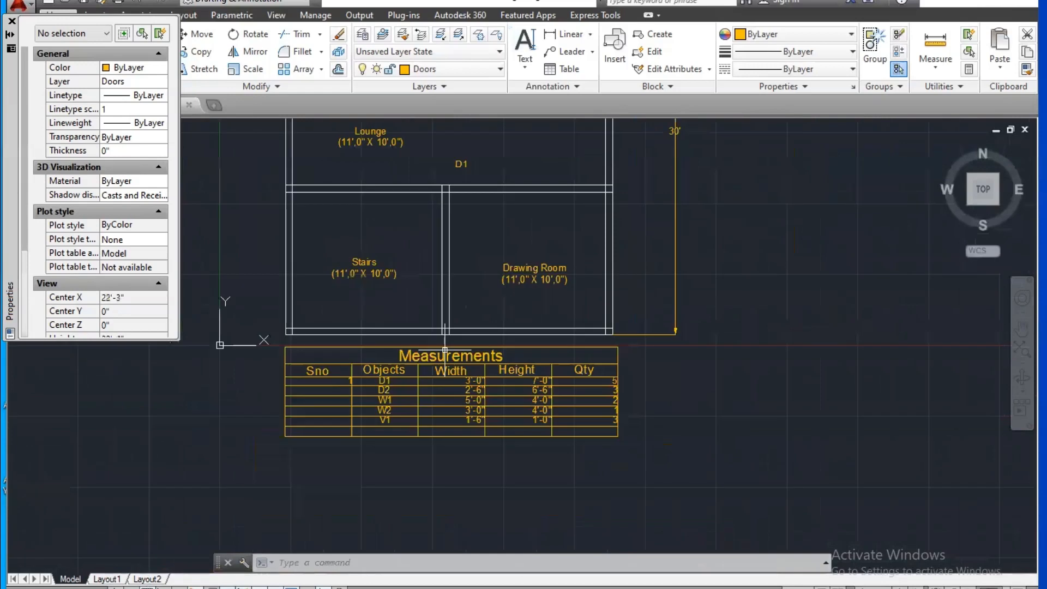
{"action": "double_click", "coordinate": [380, 428]}
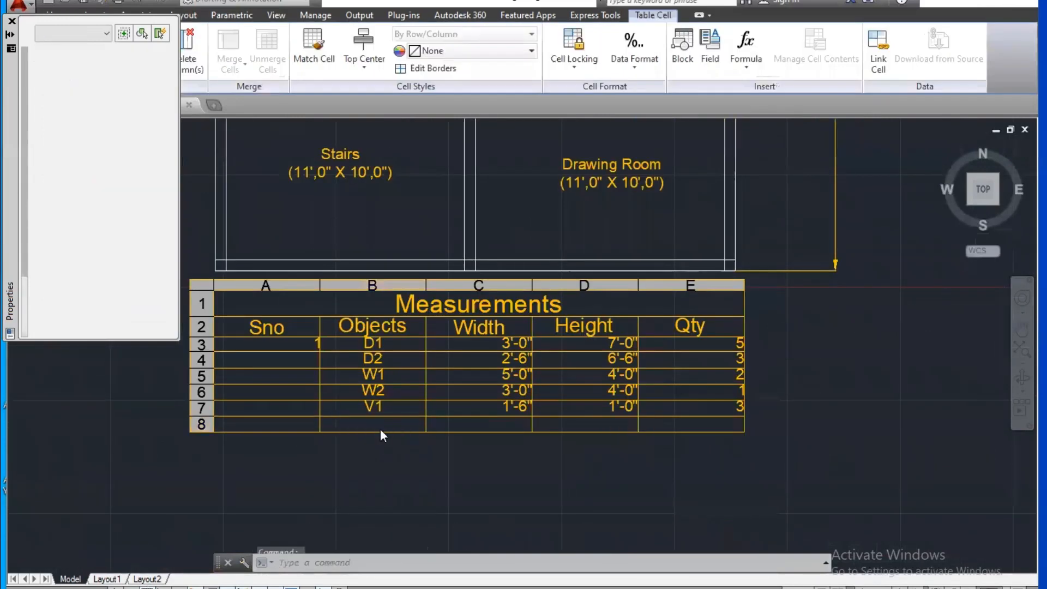
{"action": "type", "text": "DD"}
{"action": "left_click", "coordinate": [397, 479]}
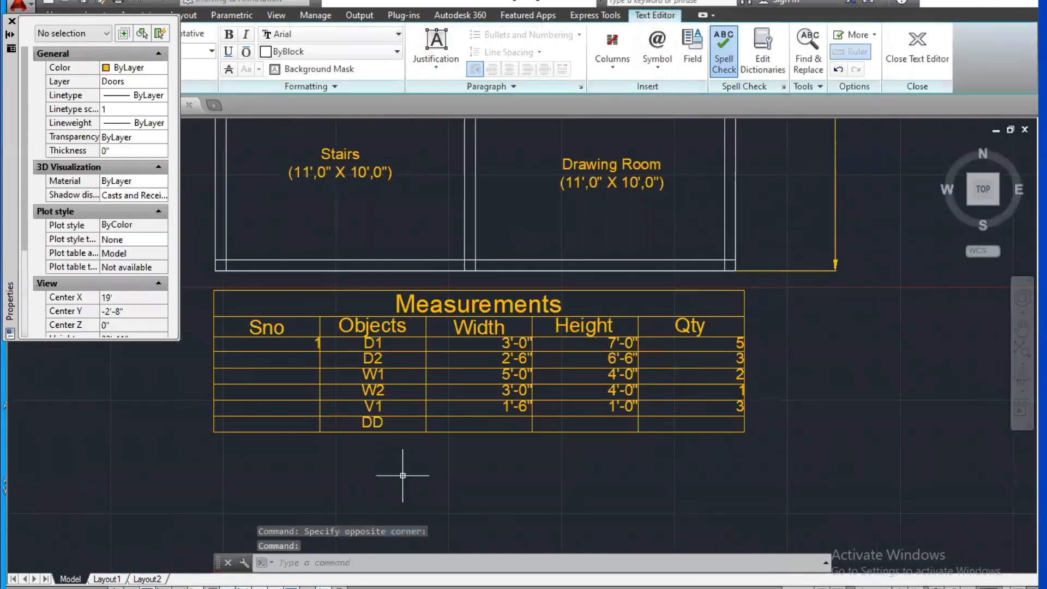
Step: Complete the DD row with width 8', height 6' and quantity 1, and finish editing the table
{"action": "double_click", "coordinate": [483, 430]}
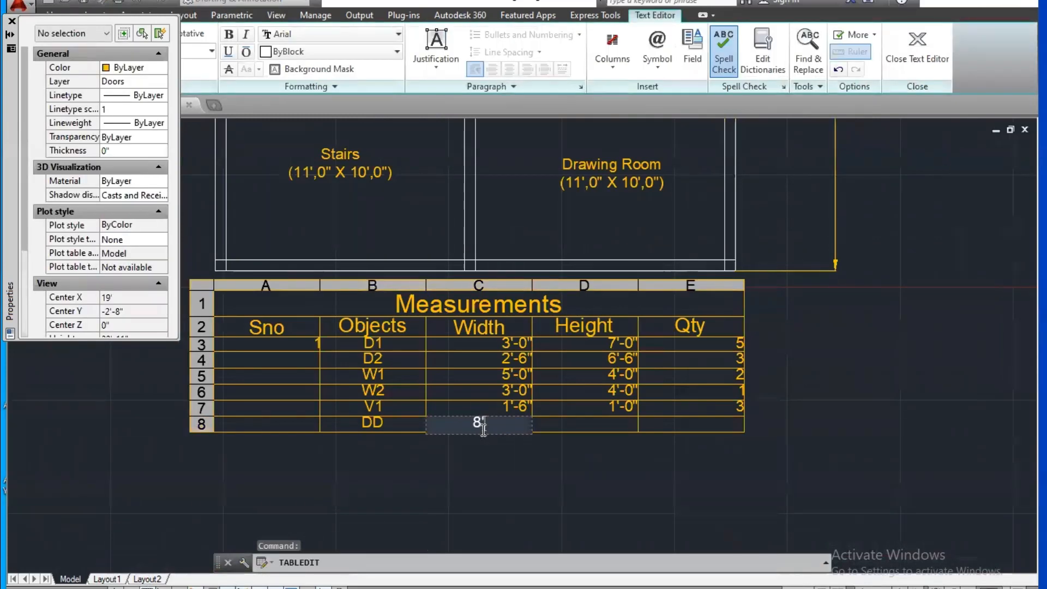
{"action": "type", "text": "8'"}
{"action": "key", "text": "Tab"}
{"action": "type", "text": "6'"}
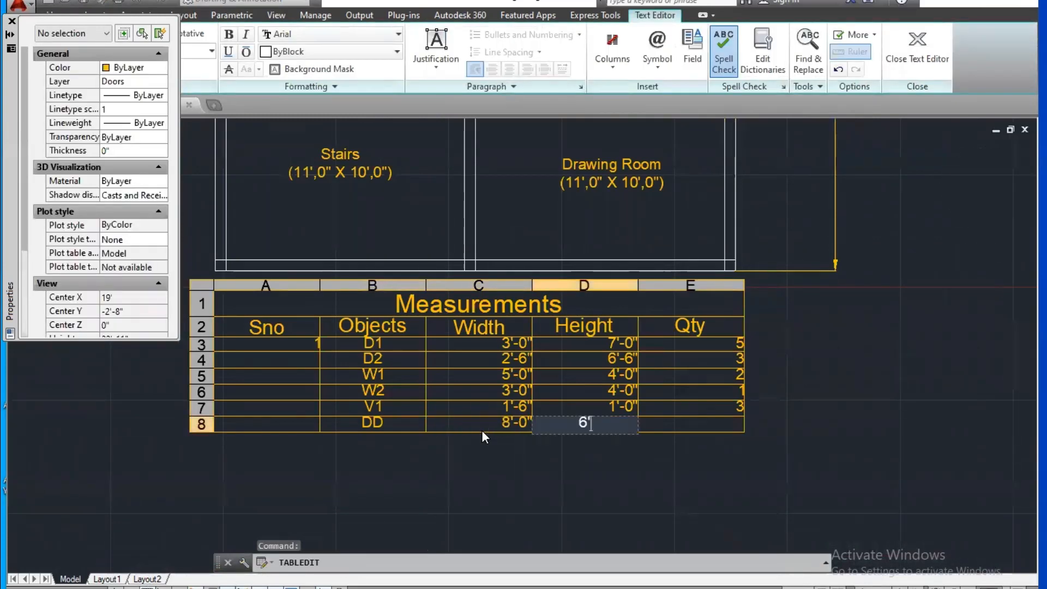
{"action": "key", "text": "Tab"}
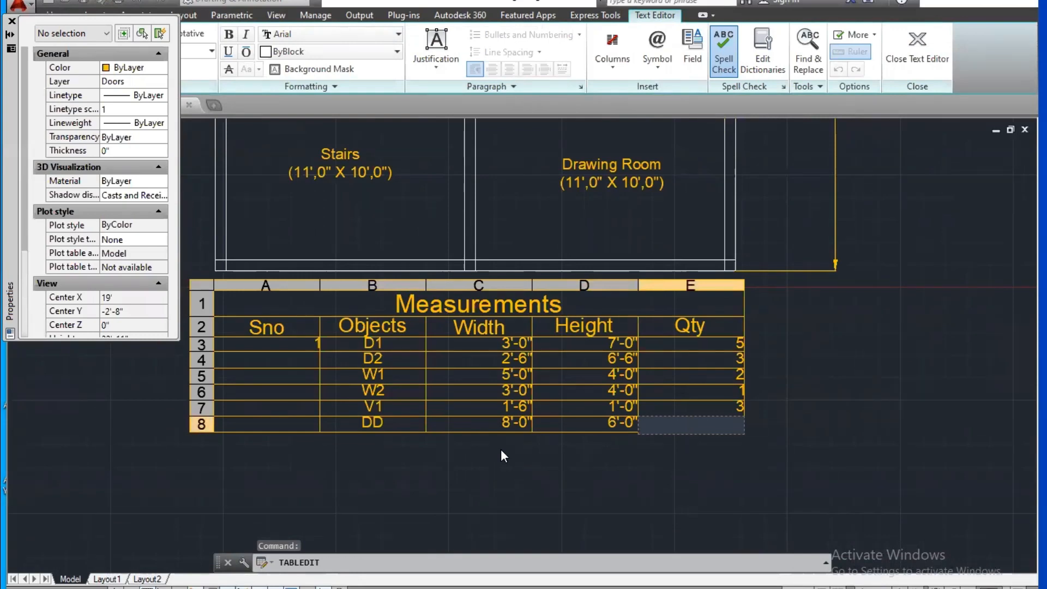
{"action": "type", "text": "1"}
{"action": "left_click", "coordinate": [525, 457]}
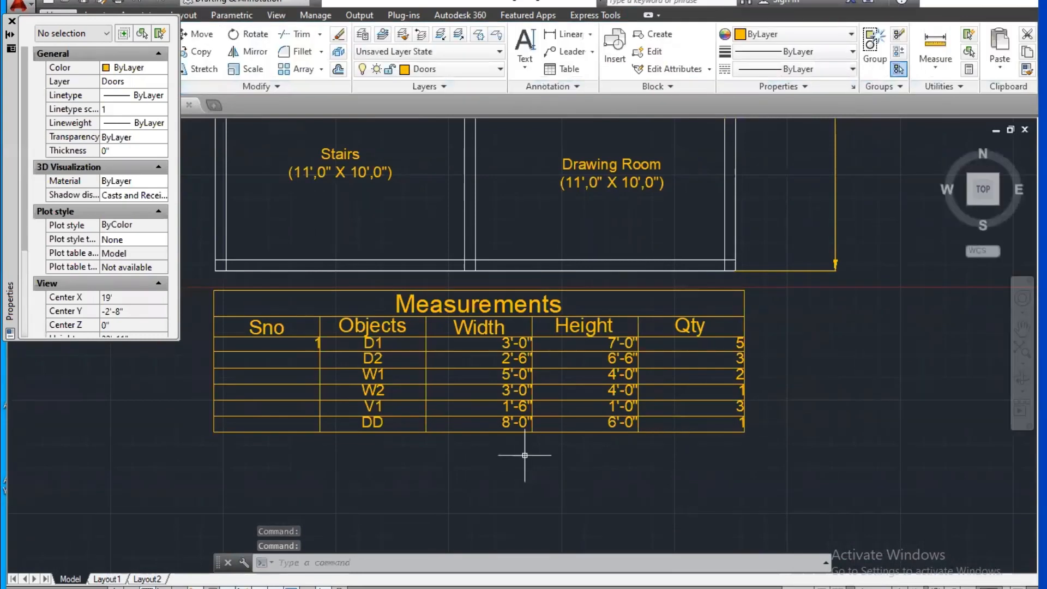
Step: Move the Measurements table to the Dimensions layer and clear the selection
{"action": "scroll", "coordinate": [502, 443], "scroll_direction": "down", "scroll_amount": 2}
{"action": "scroll", "coordinate": [497, 435], "scroll_direction": "down", "scroll_amount": 2}
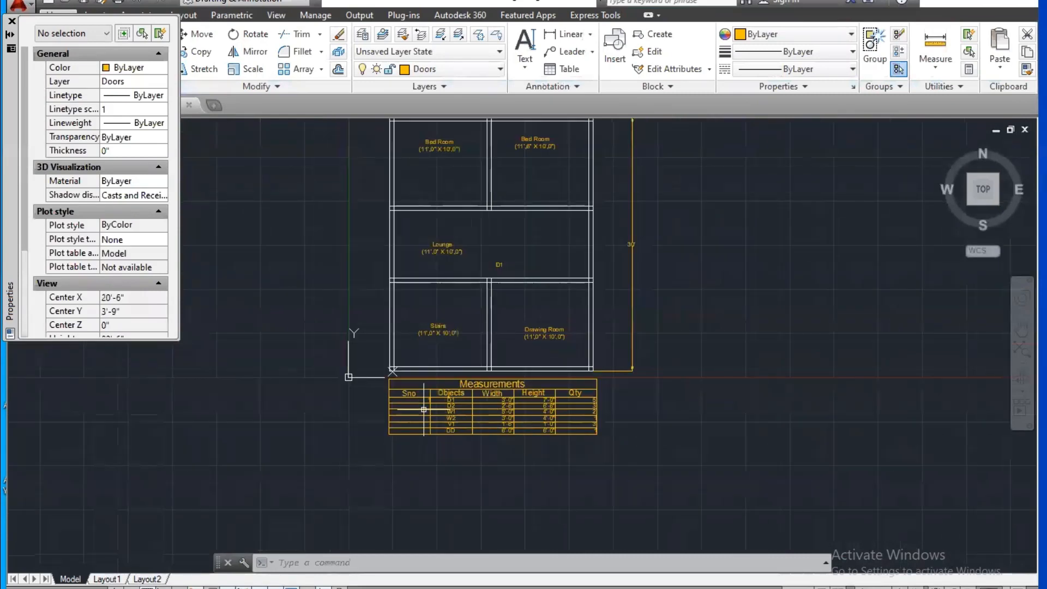
{"action": "scroll", "coordinate": [424, 409], "scroll_direction": "down", "scroll_amount": 2}
{"action": "scroll", "coordinate": [542, 298], "scroll_direction": "up", "scroll_amount": 3}
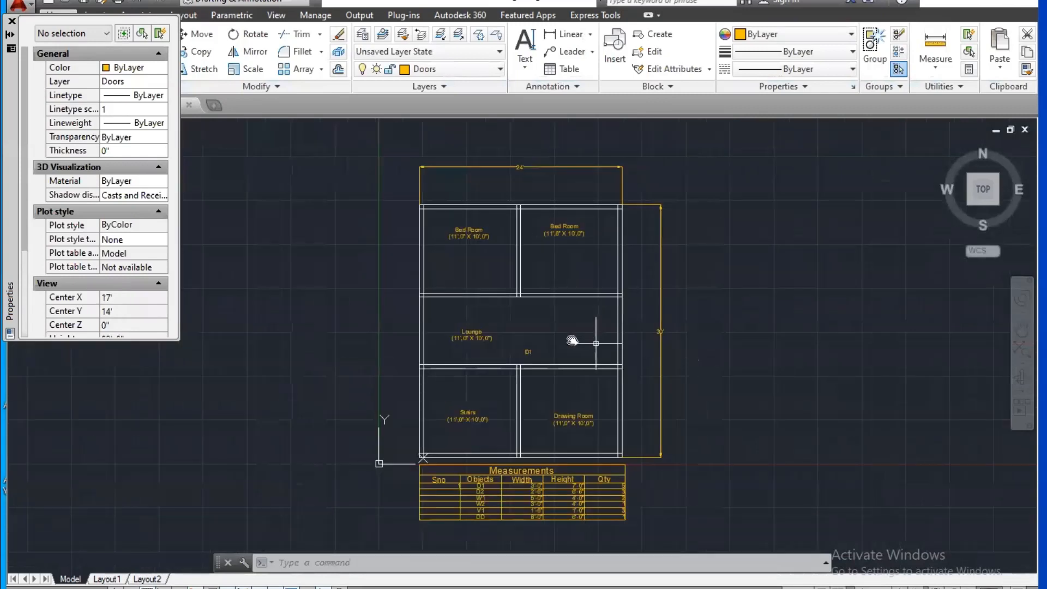
{"action": "middle_click_drag", "start_coordinate": [593, 341], "coordinate": [570, 337]}
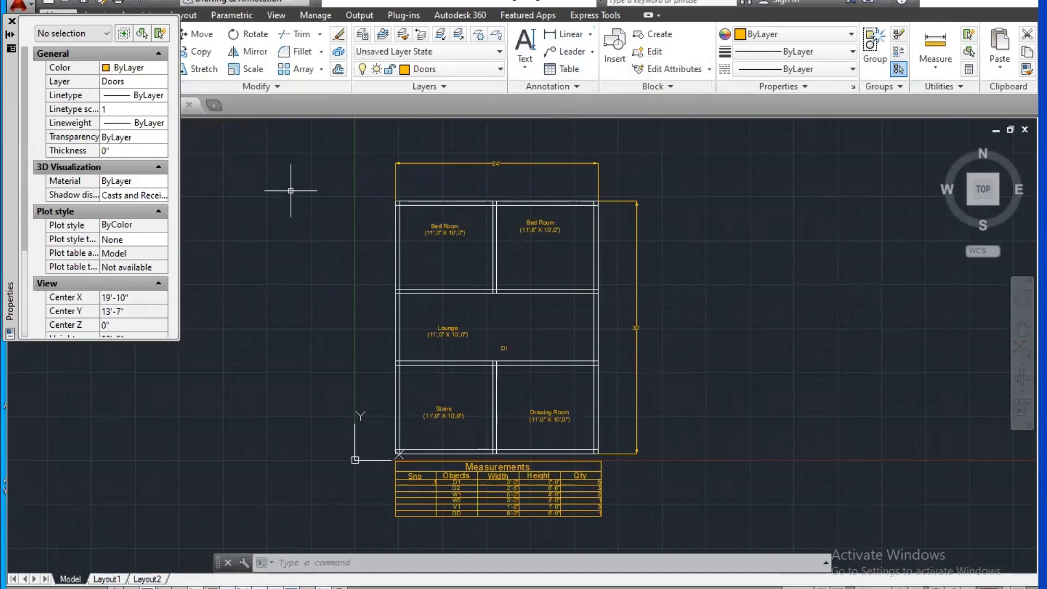
{"action": "scroll", "coordinate": [496, 378], "scroll_direction": "up", "scroll_amount": 3}
{"action": "left_click", "coordinate": [689, 442]}
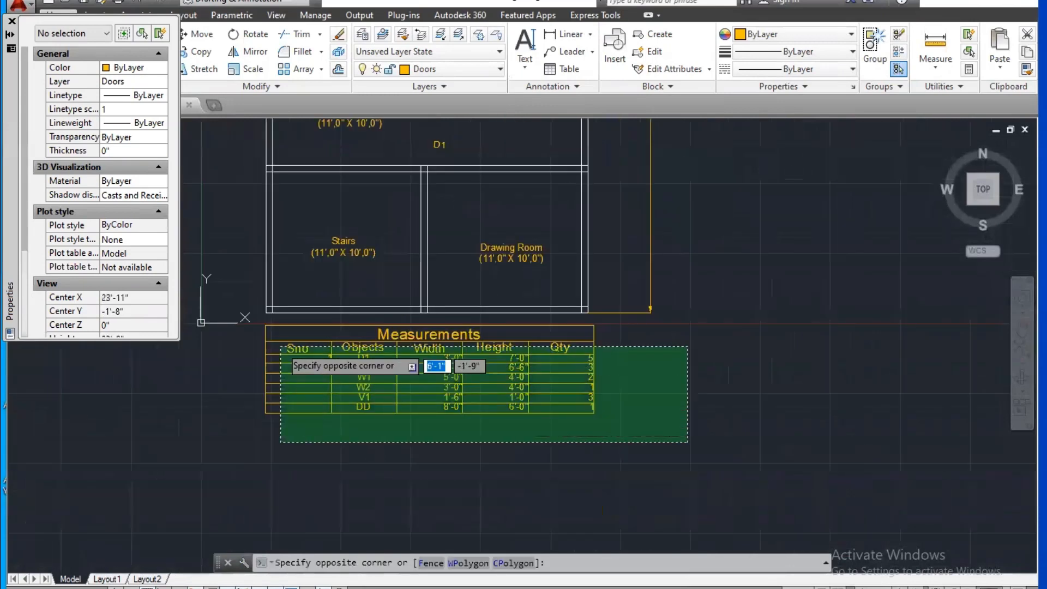
{"action": "left_click", "coordinate": [280, 347]}
{"action": "left_click", "coordinate": [147, 85]}
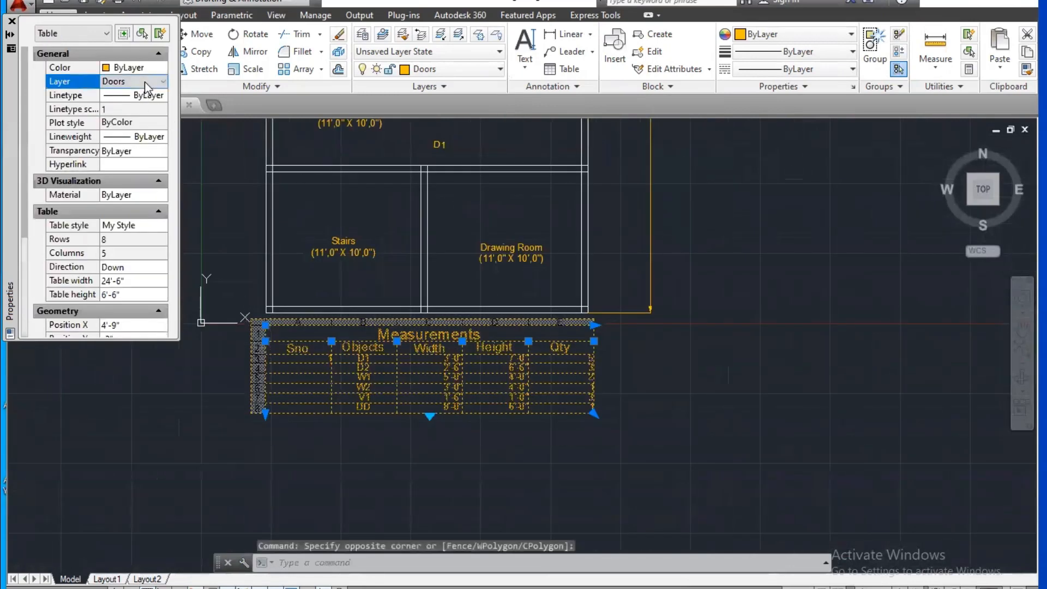
{"action": "left_click", "coordinate": [147, 88]}
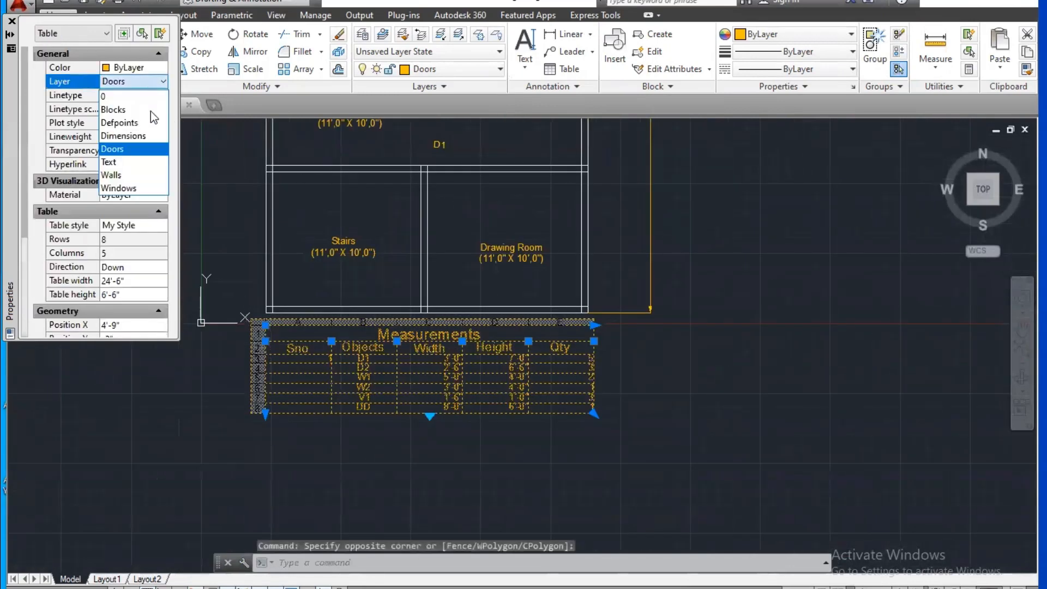
{"action": "left_click", "coordinate": [136, 137]}
{"action": "key", "text": "Escape"}
Step: Move both overall dimensions, all five room labels and the D1 text to the Dimensions layer, and clear the selection
{"action": "scroll", "coordinate": [443, 338], "scroll_direction": "down", "scroll_amount": 3}
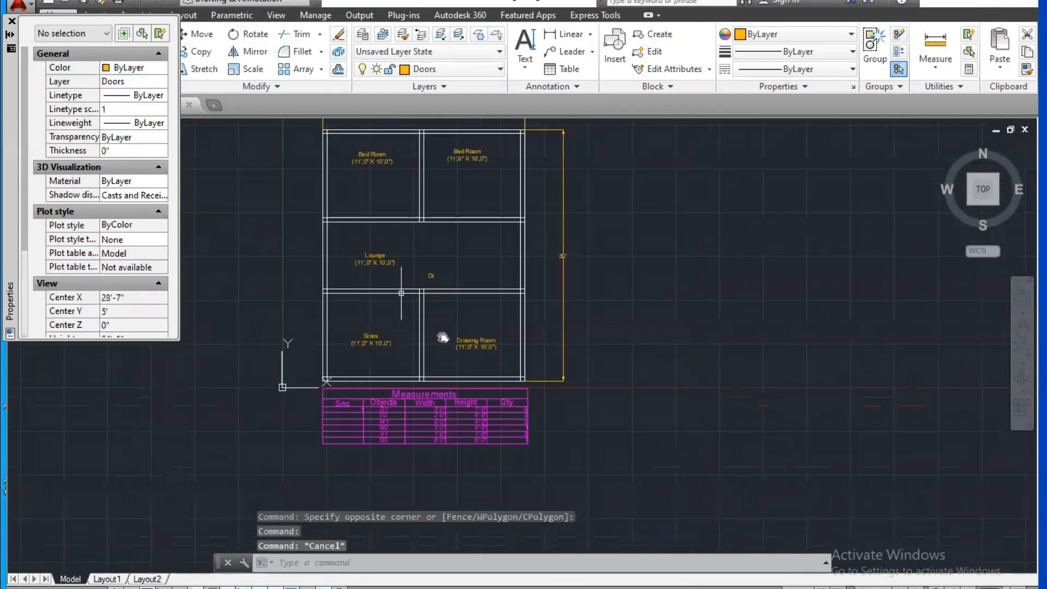
{"action": "middle_click_drag", "start_coordinate": [443, 337], "coordinate": [493, 462]}
{"action": "left_click", "coordinate": [670, 196]}
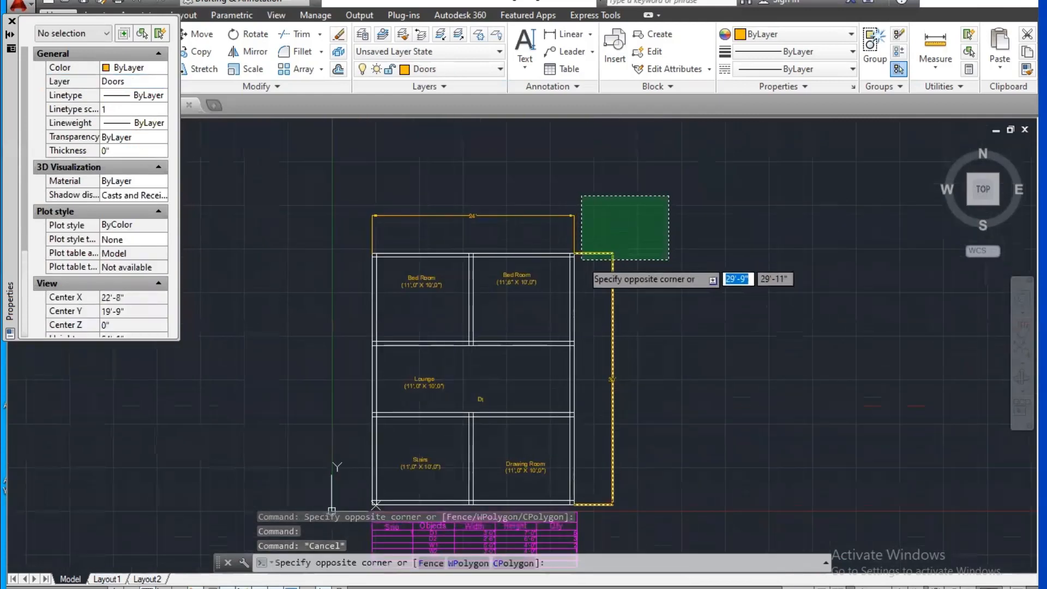
{"action": "left_click", "coordinate": [581, 260]}
{"action": "left_click", "coordinate": [591, 207]}
{"action": "left_click", "coordinate": [557, 227]}
{"action": "scroll", "coordinate": [531, 293], "scroll_direction": "up", "scroll_amount": 2}
{"action": "left_click", "coordinate": [532, 291]}
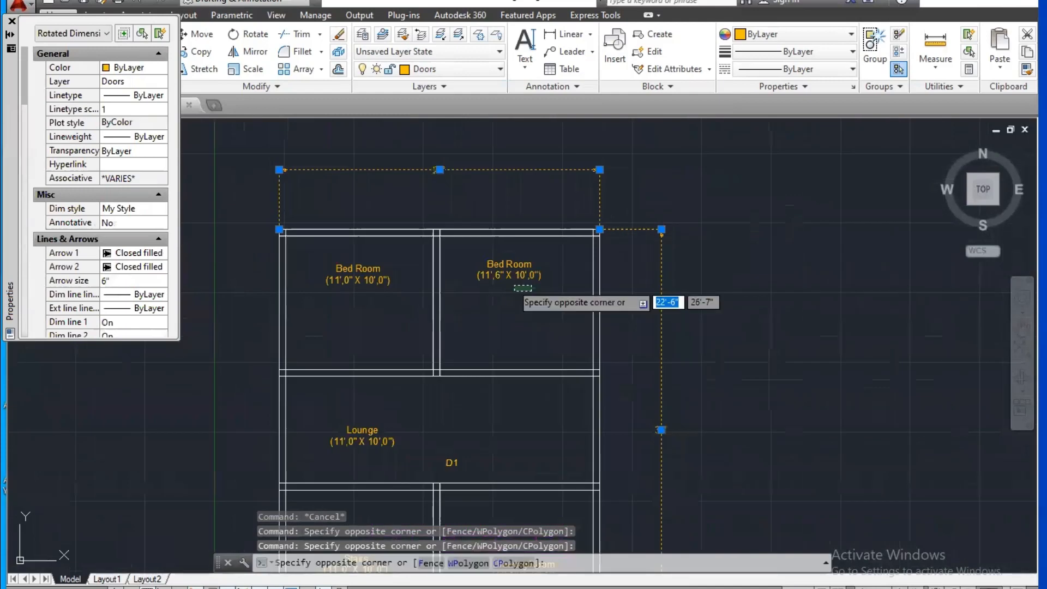
{"action": "left_click", "coordinate": [492, 273]}
{"action": "left_click", "coordinate": [377, 300]}
{"action": "left_click", "coordinate": [356, 283]}
{"action": "middle_click_drag", "start_coordinate": [353, 300], "coordinate": [409, 219]}
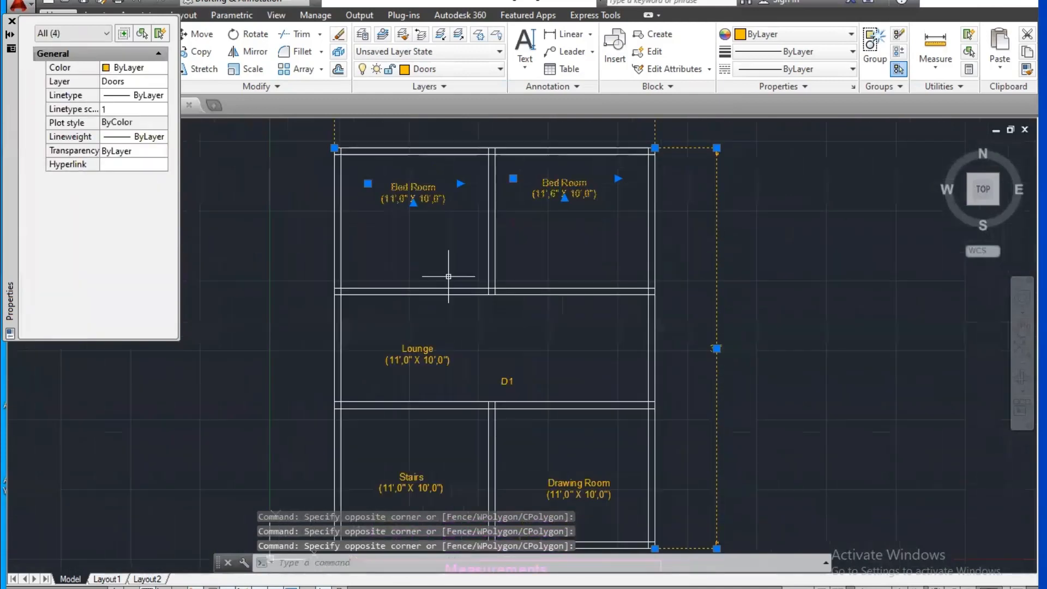
{"action": "left_click", "coordinate": [549, 371]}
{"action": "left_click", "coordinate": [399, 360]}
{"action": "middle_click_drag", "start_coordinate": [490, 381], "coordinate": [498, 335]}
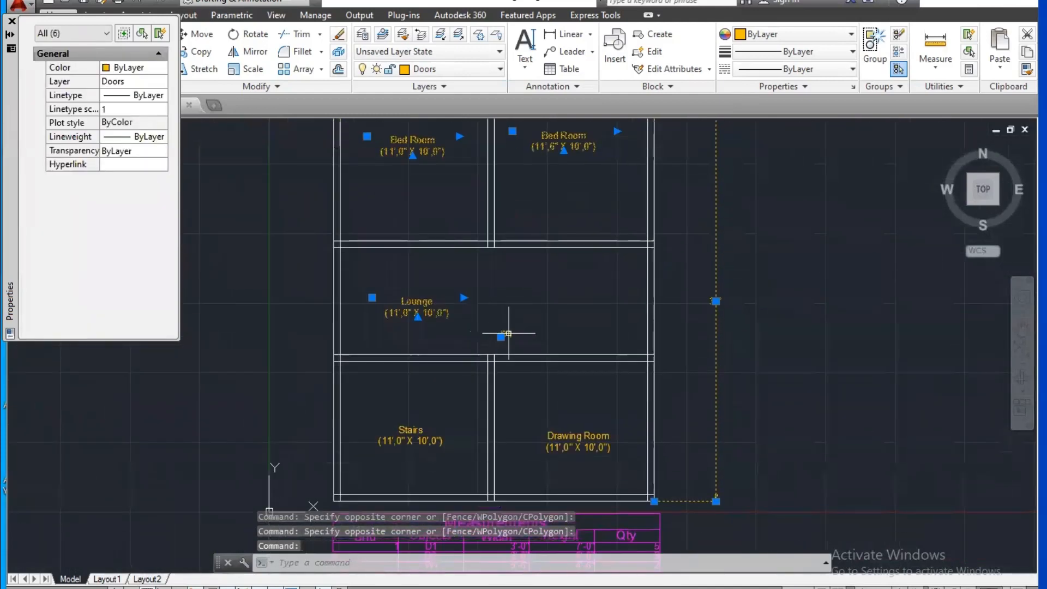
{"action": "left_click", "coordinate": [587, 428]}
{"action": "left_click", "coordinate": [516, 444]}
{"action": "left_click", "coordinate": [467, 445]}
{"action": "left_click", "coordinate": [398, 444]}
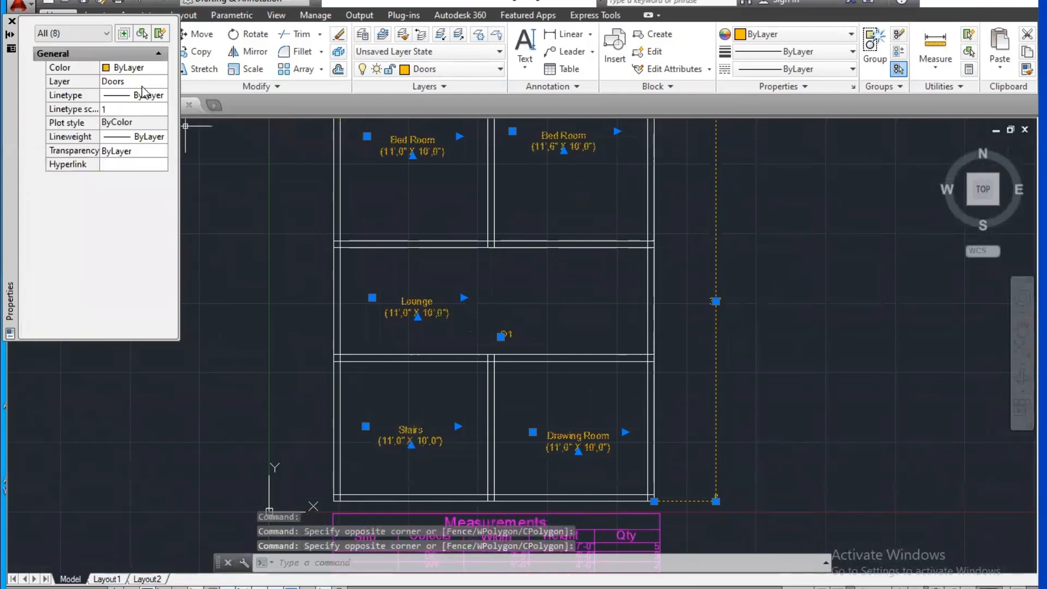
{"action": "left_click", "coordinate": [142, 87]}
{"action": "left_click", "coordinate": [140, 86]}
{"action": "left_click", "coordinate": [137, 135]}
{"action": "key", "text": "Escape"}
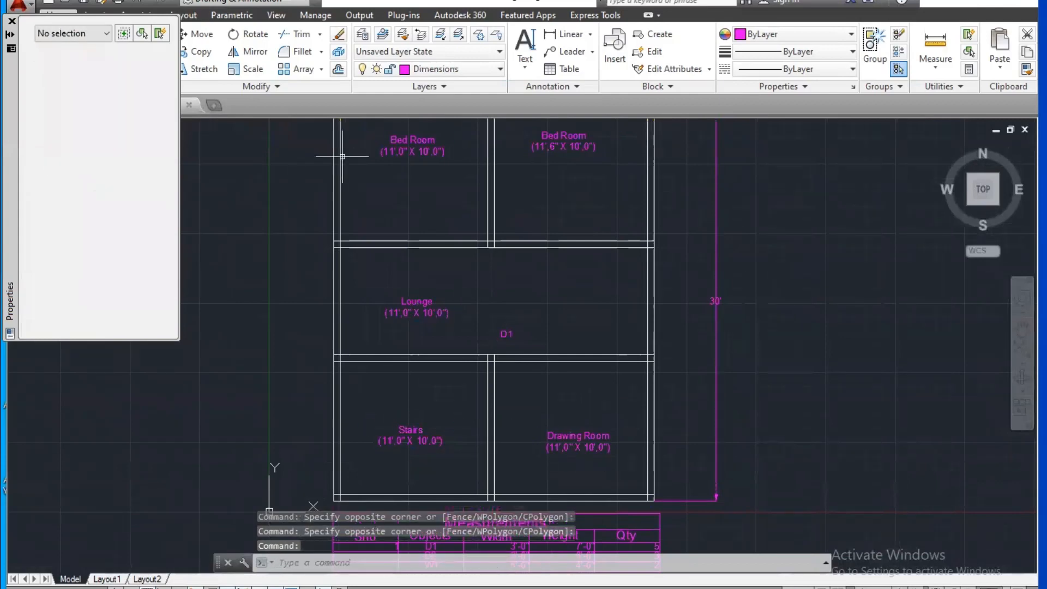
Step: Change the Dimensions layer's colour to index 120 in the layer manager, and close the manager
{"action": "scroll", "coordinate": [343, 157], "scroll_direction": "down", "scroll_amount": 4}
{"action": "scroll", "coordinate": [421, 211], "scroll_direction": "up", "scroll_amount": 2}
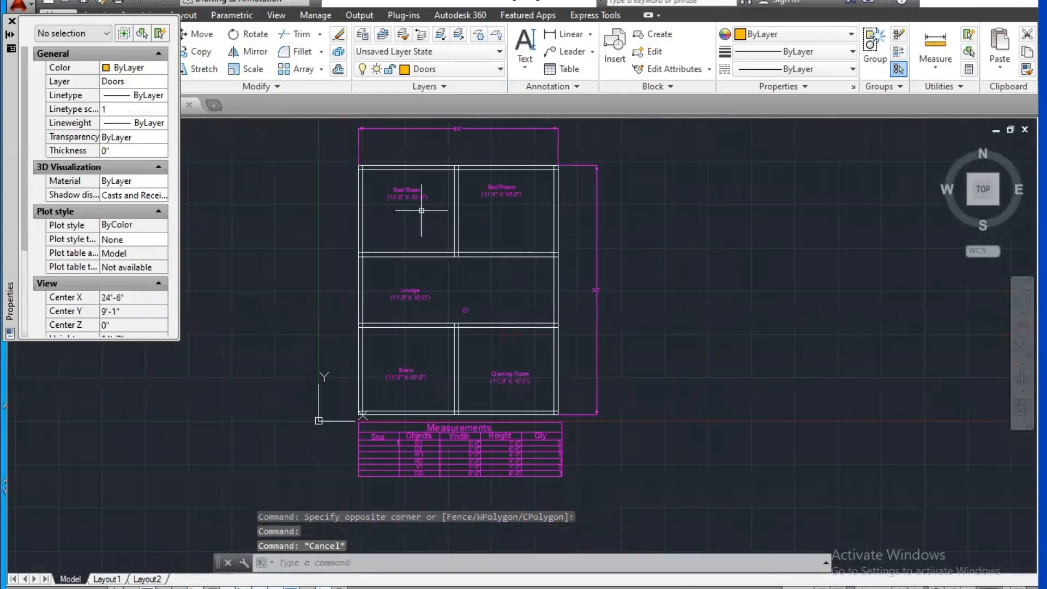
{"action": "type", "text": "L"}
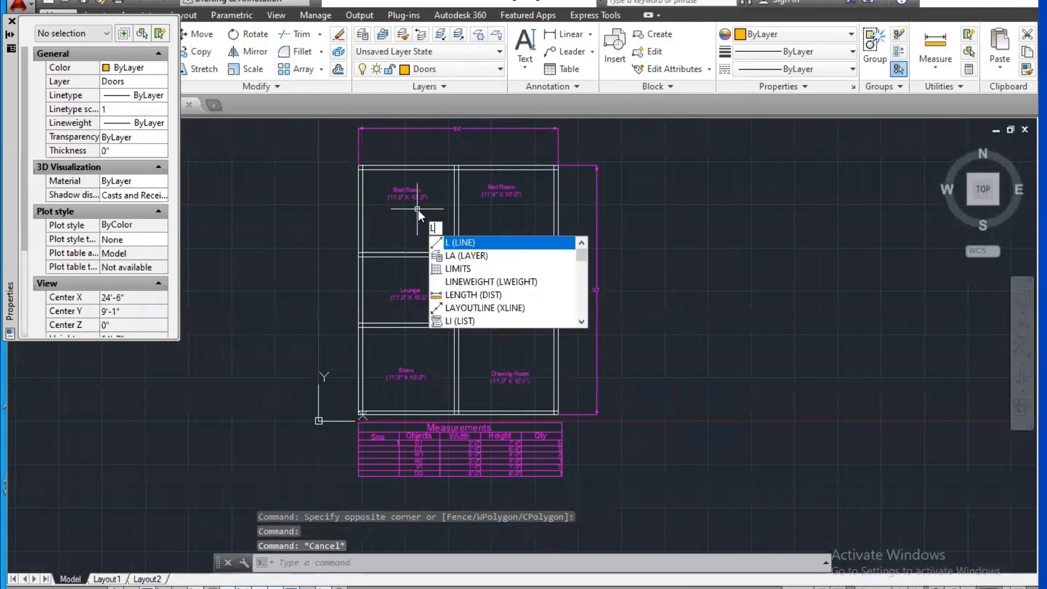
{"action": "type", "text": "A"}
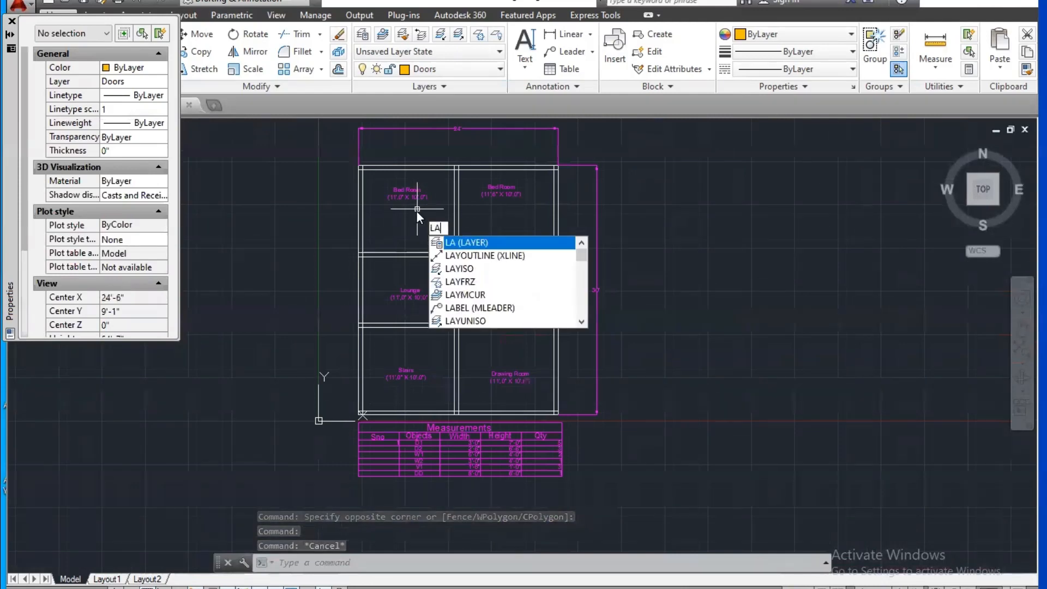
{"action": "key", "text": "Return"}
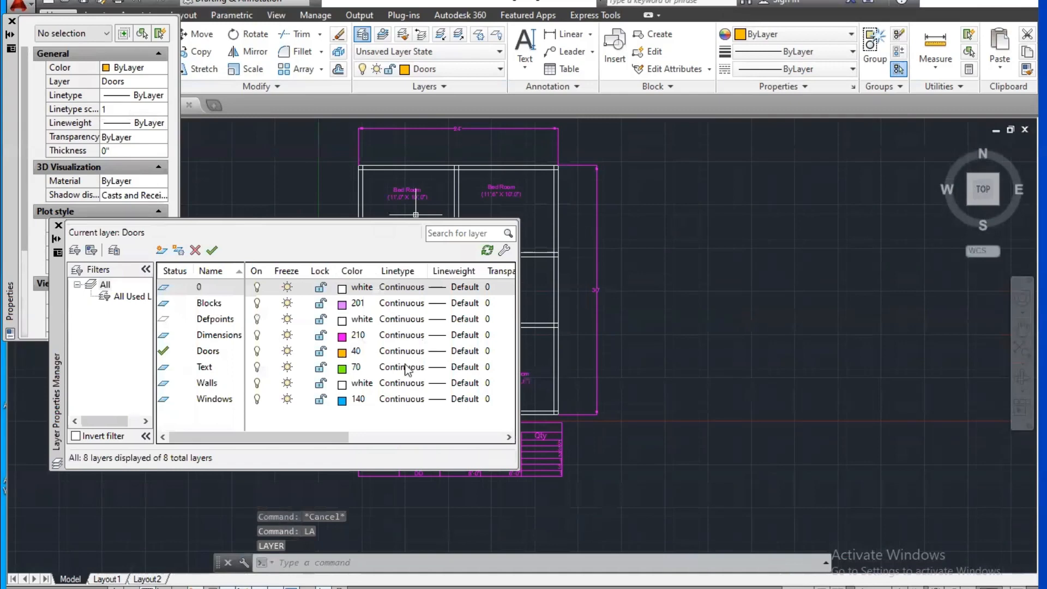
{"action": "left_click", "coordinate": [357, 336]}
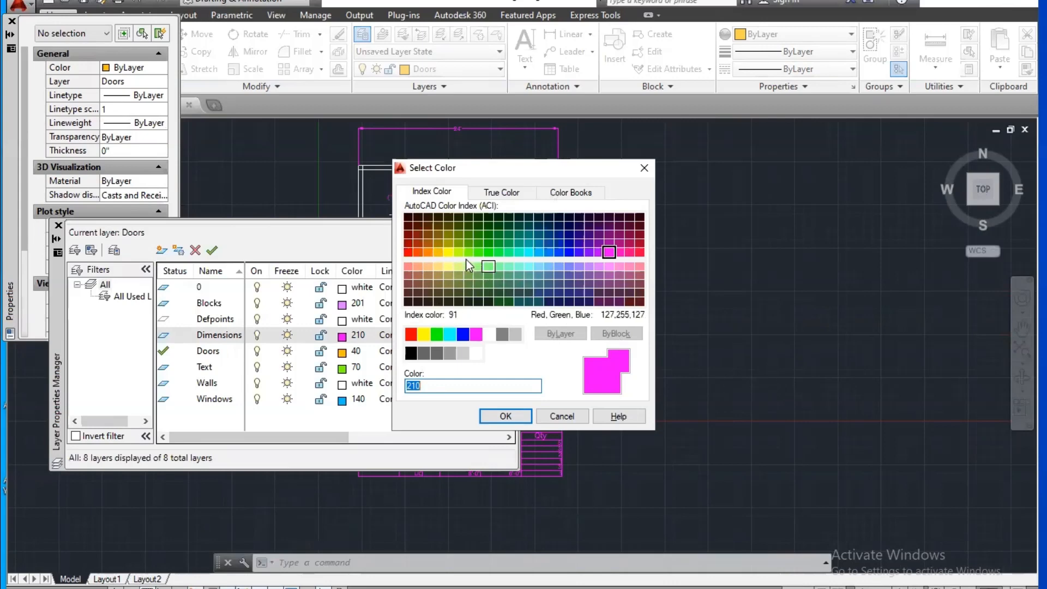
{"action": "left_click", "coordinate": [519, 252]}
{"action": "key", "text": "Return"}
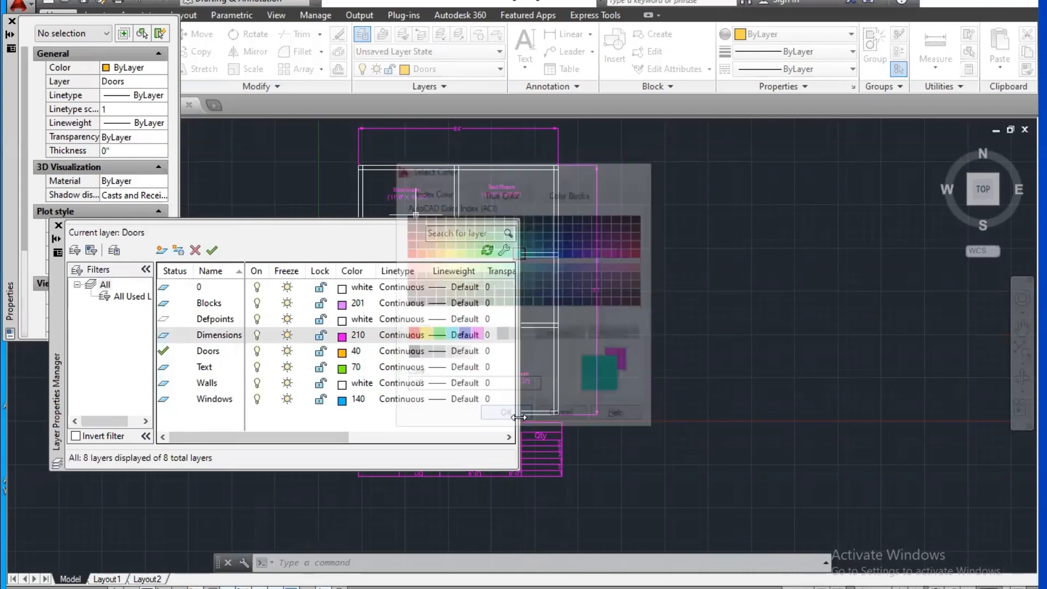
{"action": "scroll", "coordinate": [654, 262], "scroll_direction": "up", "scroll_amount": 3}
{"action": "scroll", "coordinate": [719, 289], "scroll_direction": "up", "scroll_amount": 3}
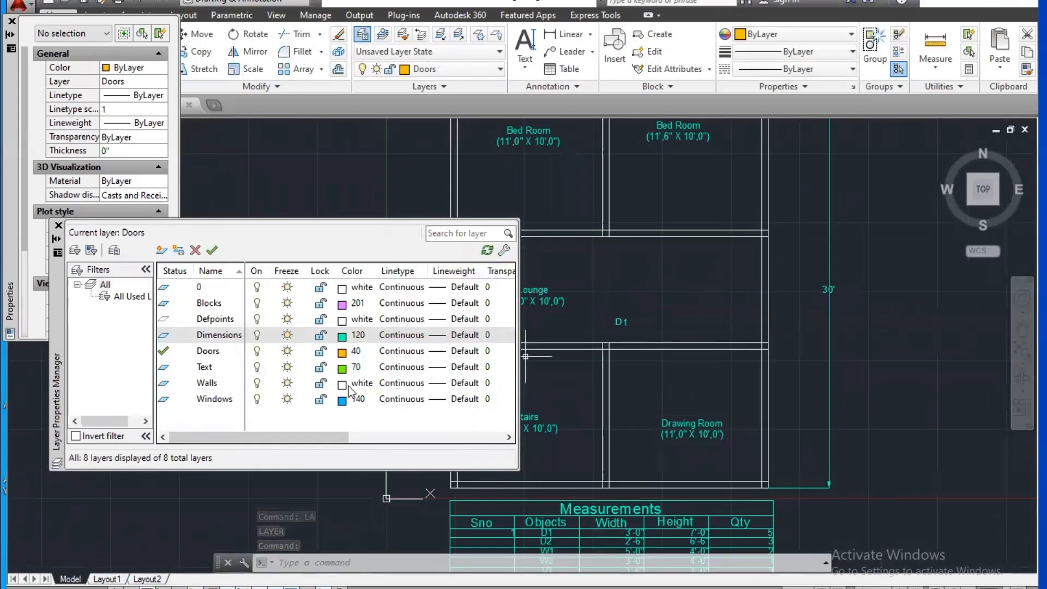
{"action": "left_click", "coordinate": [58, 228]}
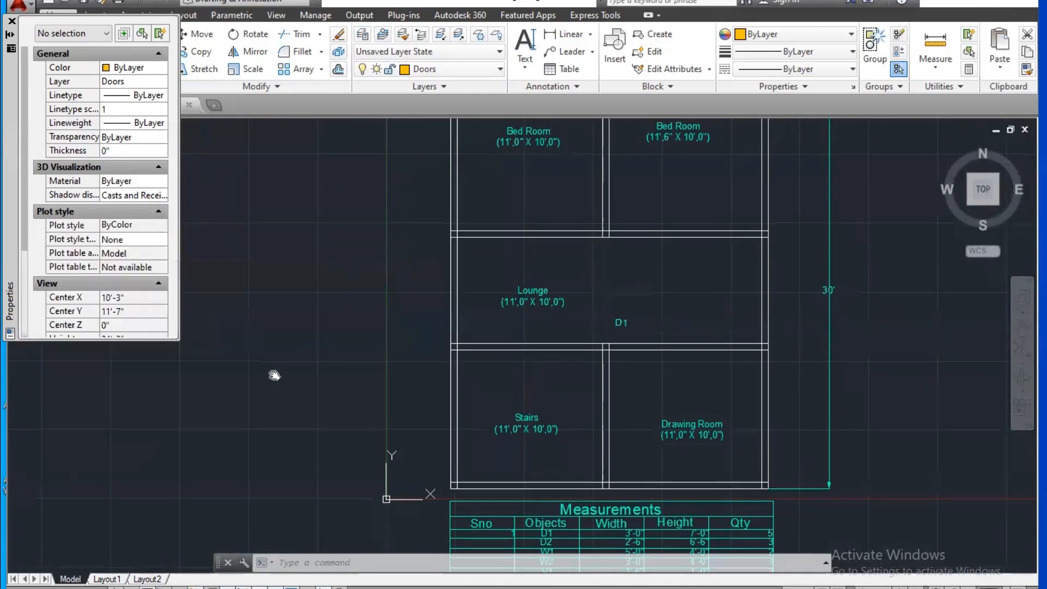
Step: Close the Properties palette and bring the floor plan with its Measurements table into view
{"action": "scroll", "coordinate": [357, 341], "scroll_direction": "down", "scroll_amount": 3}
{"action": "middle_click_drag", "start_coordinate": [335, 381], "coordinate": [330, 330]}
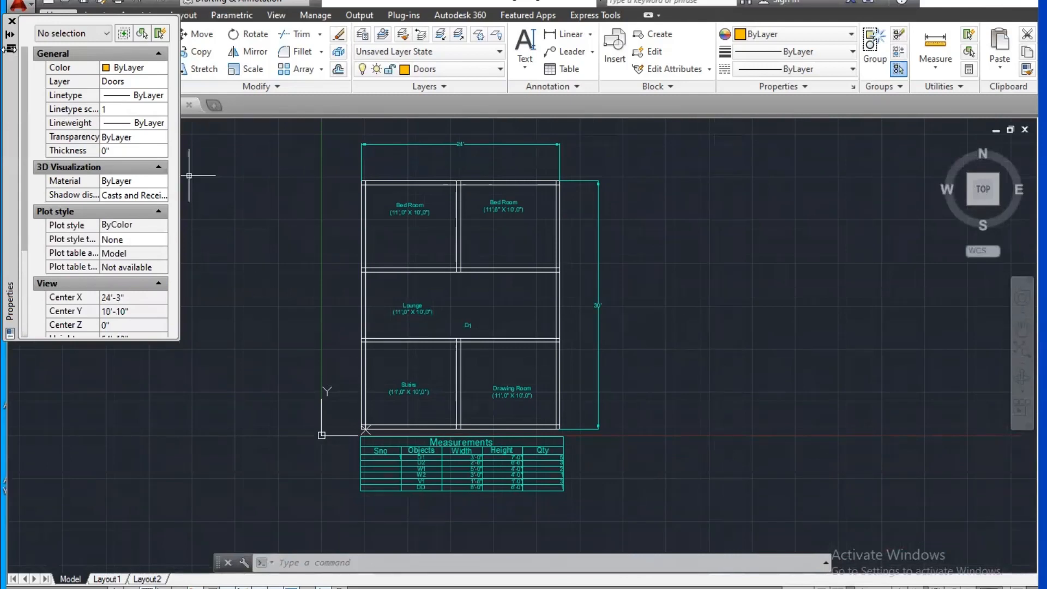
{"action": "left_click", "coordinate": [11, 22]}
{"action": "middle_click_drag", "start_coordinate": [285, 287], "coordinate": [234, 264]}
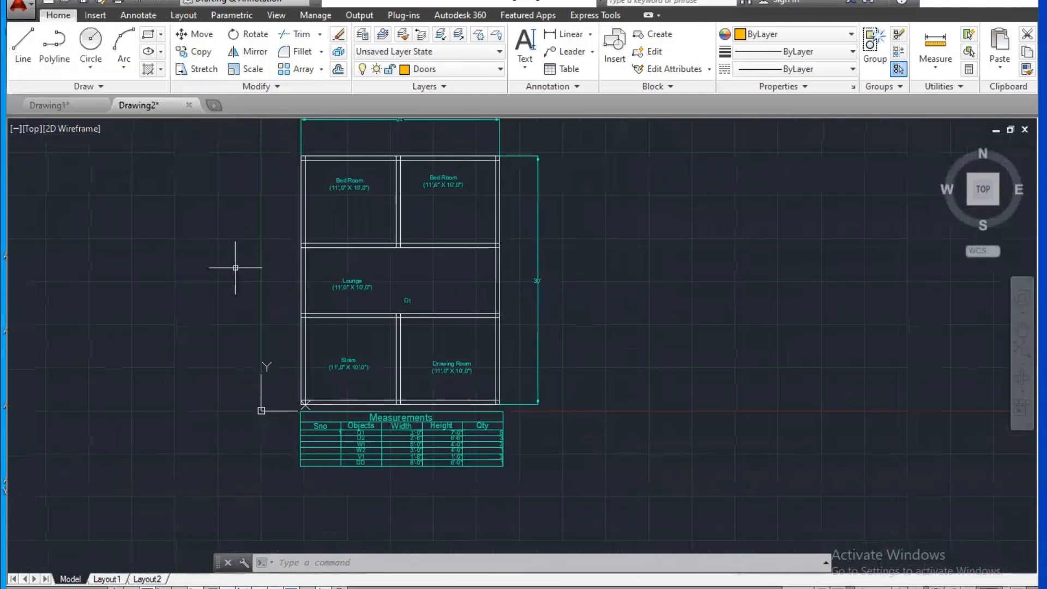
Step: Examine the floor plan's room labels, overall dimensions and Measurements table, and the drawing's list of layers
{"action": "scroll", "coordinate": [297, 279], "scroll_direction": "up", "scroll_amount": 2}
{"action": "middle_click_drag", "start_coordinate": [298, 279], "coordinate": [272, 321]}
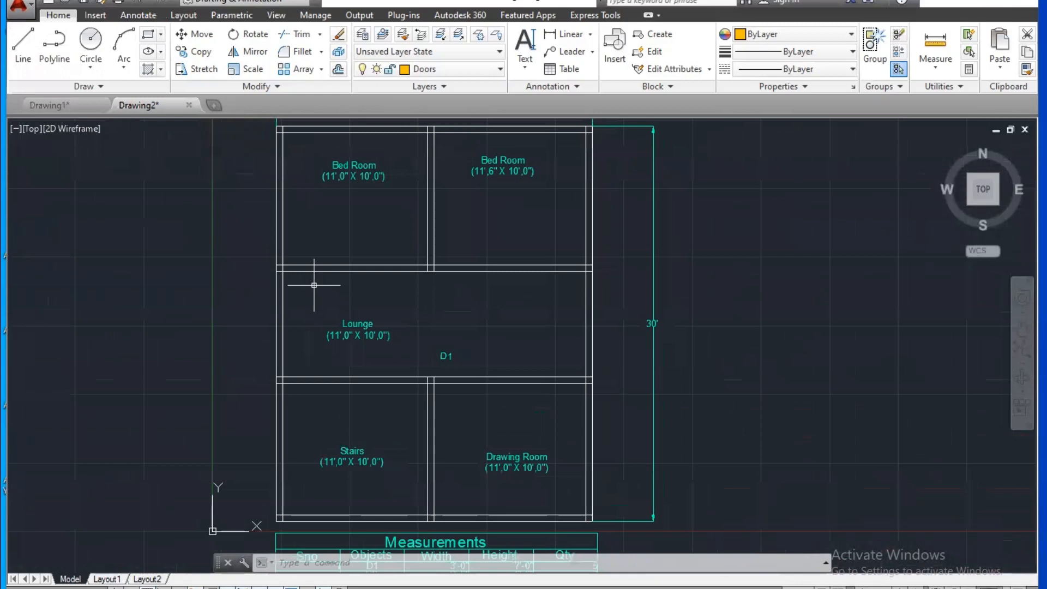
{"action": "scroll", "coordinate": [315, 285], "scroll_direction": "down", "scroll_amount": 2}
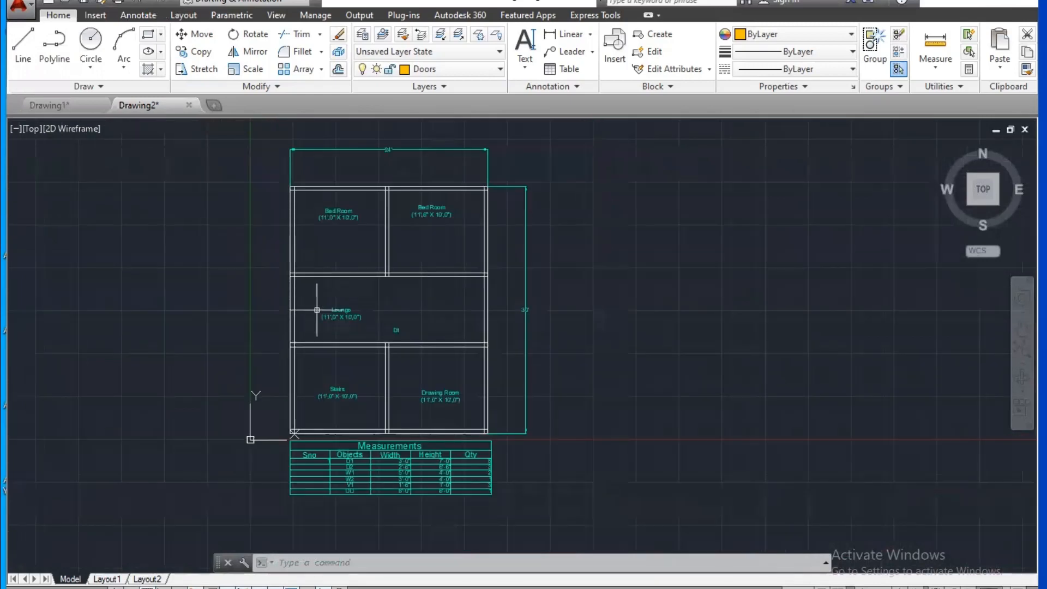
{"action": "middle_click_drag", "start_coordinate": [359, 309], "coordinate": [350, 313]}
{"action": "scroll", "coordinate": [330, 276], "scroll_direction": "up", "scroll_amount": 2}
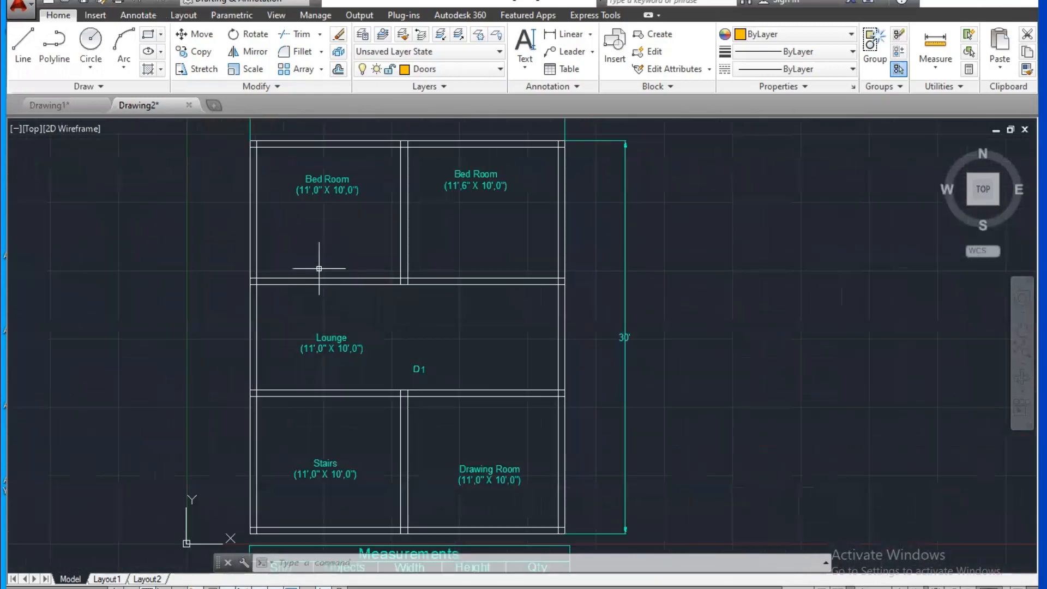
{"action": "middle_click_drag", "start_coordinate": [260, 183], "coordinate": [286, 285]}
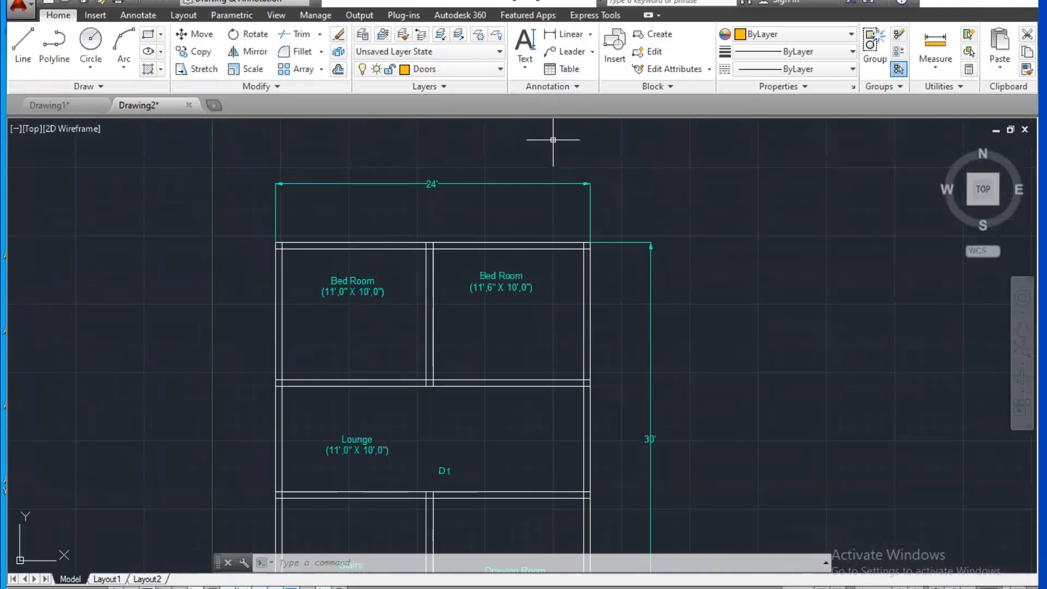
{"action": "scroll", "coordinate": [522, 280], "scroll_direction": "down", "scroll_amount": 3}
{"action": "scroll", "coordinate": [577, 308], "scroll_direction": "up", "scroll_amount": 2}
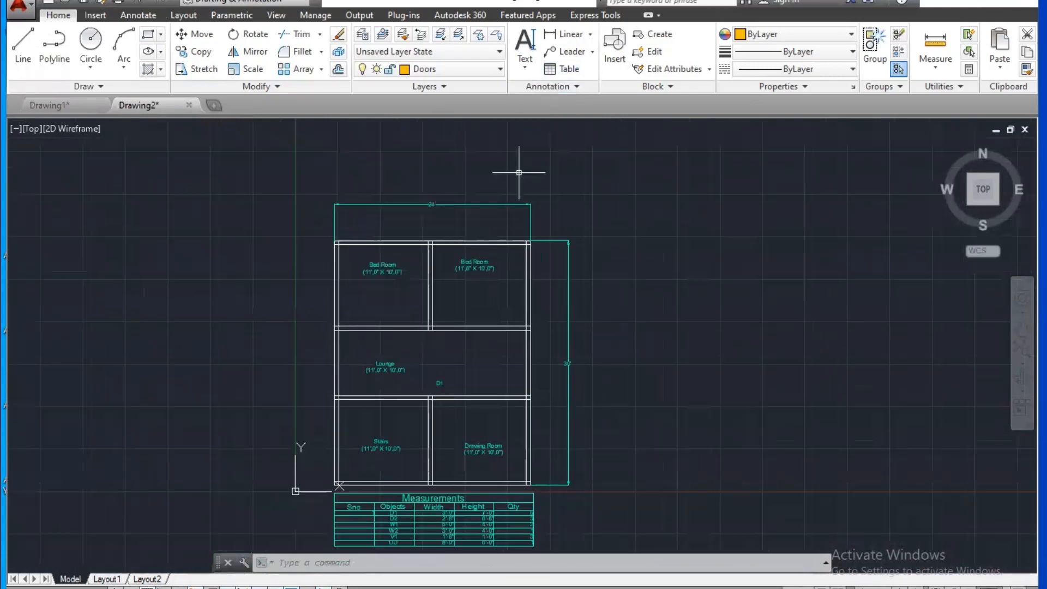
{"action": "left_click", "coordinate": [487, 67]}
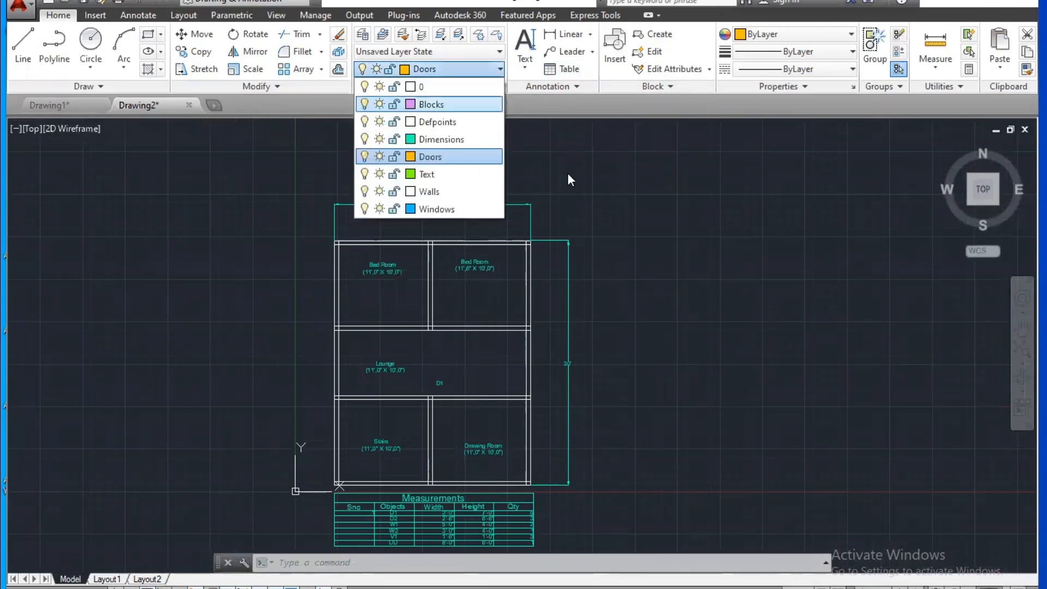
{"action": "key", "text": "Escape"}
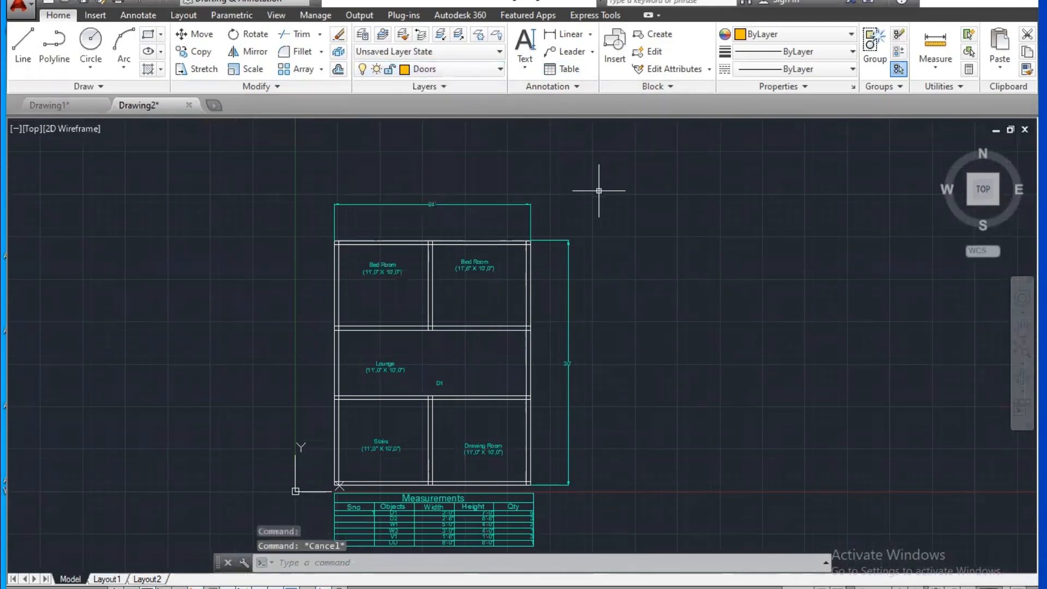
Step: Switch to Drawing1 and place a short sample multiline text above the Bed Room label
{"action": "left_click", "coordinate": [71, 106]}
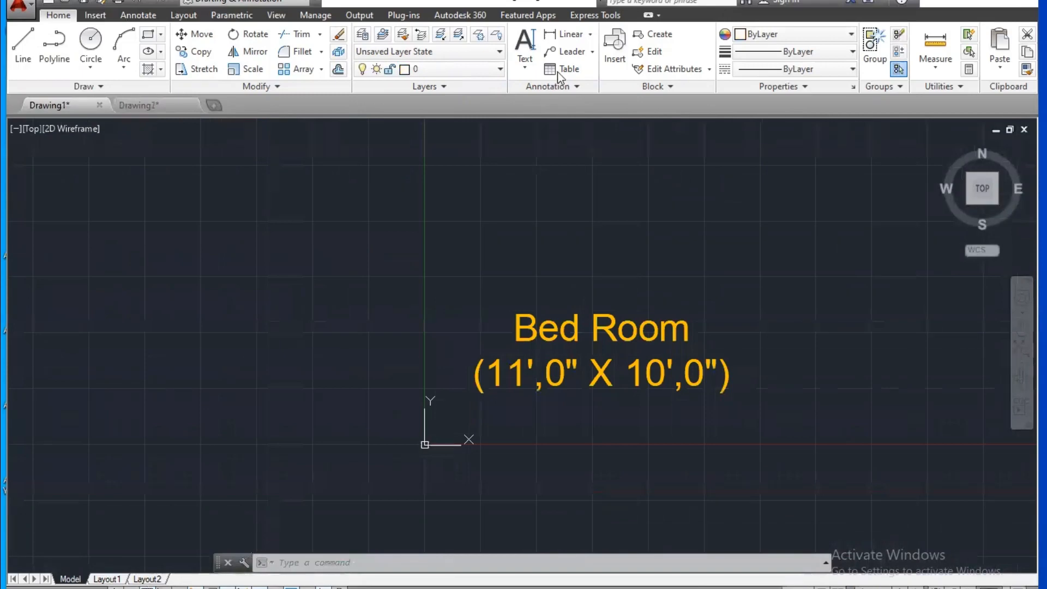
{"action": "left_click", "coordinate": [526, 67]}
{"action": "left_click", "coordinate": [563, 99]}
{"action": "left_click", "coordinate": [500, 155]}
{"action": "left_click", "coordinate": [602, 207]}
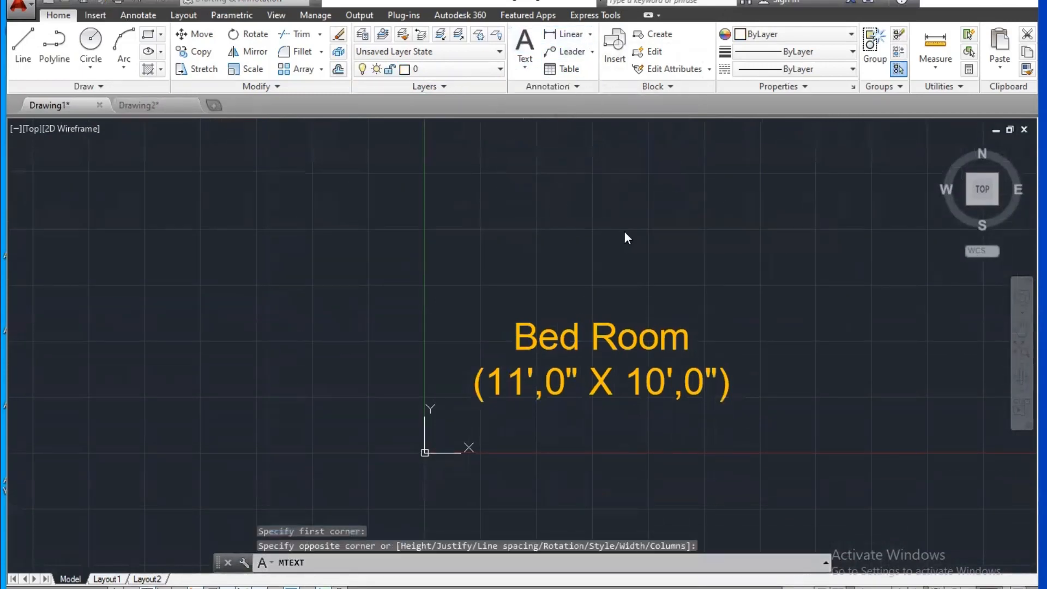
{"action": "type", "text": "sdkfasfas"}
{"action": "left_click", "coordinate": [623, 240]}
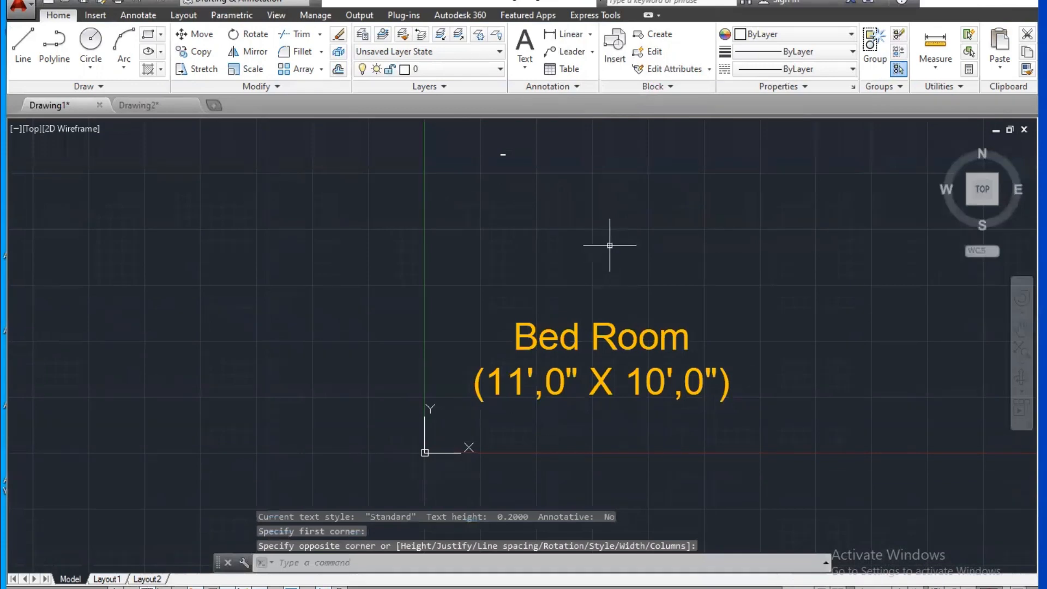
Step: Erase the sample text above the Bed Room label in Drawing1
{"action": "left_click", "coordinate": [589, 204]}
{"action": "left_click", "coordinate": [452, 147]}
{"action": "key", "text": "Delete"}
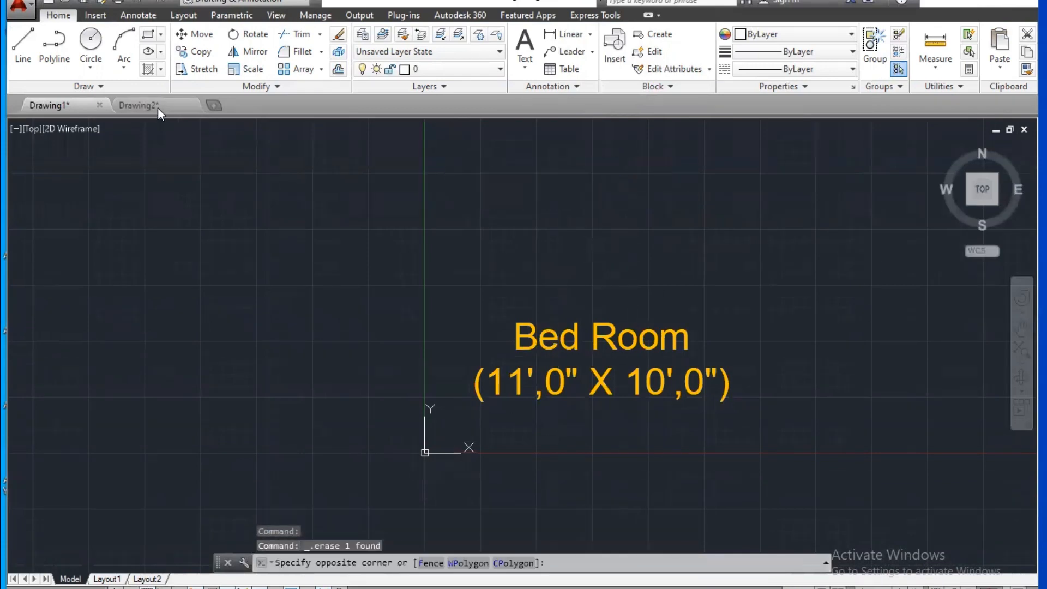
Step: Return to Drawing2 and erase the whole floor plan with its dimensions, labels and Measurements table
{"action": "left_click", "coordinate": [159, 107]}
{"action": "middle_click_drag", "start_coordinate": [386, 359], "coordinate": [232, 283]}
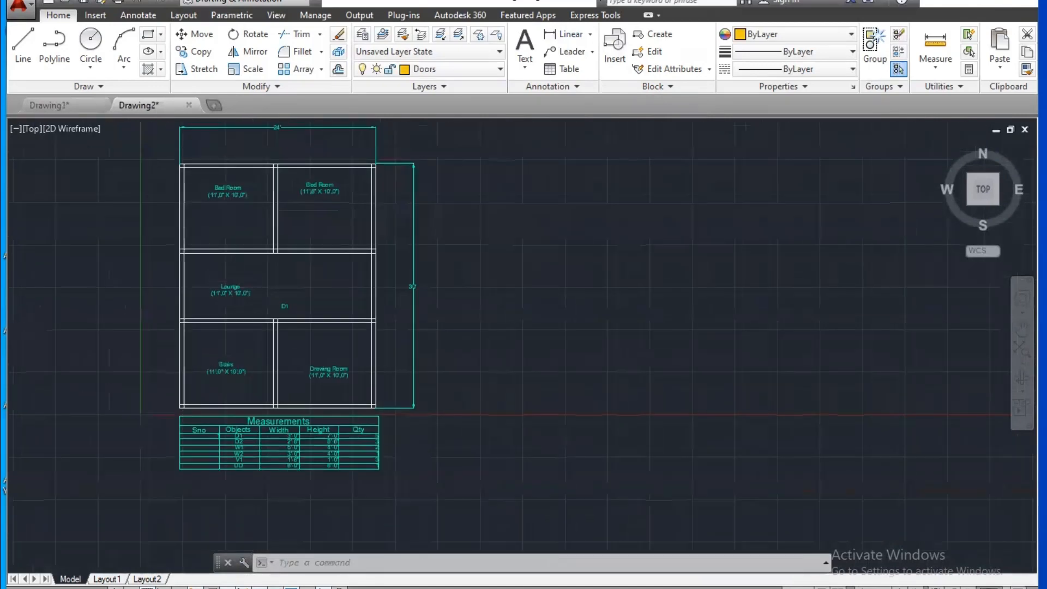
{"action": "scroll", "coordinate": [442, 332], "scroll_direction": "down", "scroll_amount": 2}
{"action": "left_click", "coordinate": [559, 485]}
{"action": "left_click", "coordinate": [206, 131]}
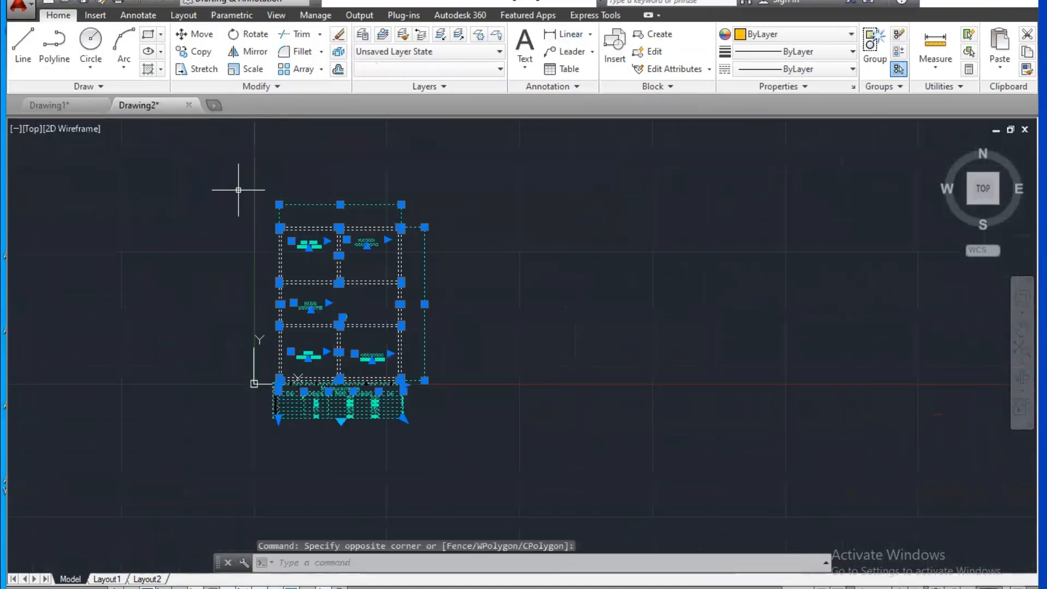
{"action": "key", "text": "Delete"}
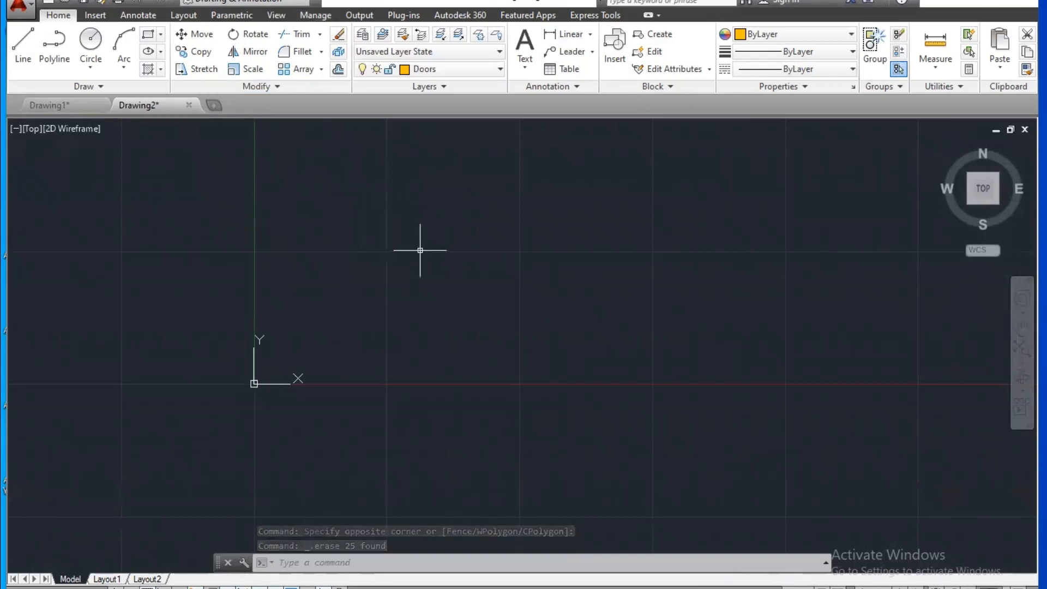
Step: Try to save the emptied drawing as a drawing template named Dimensions Template
{"action": "left_click", "coordinate": [22, 6]}
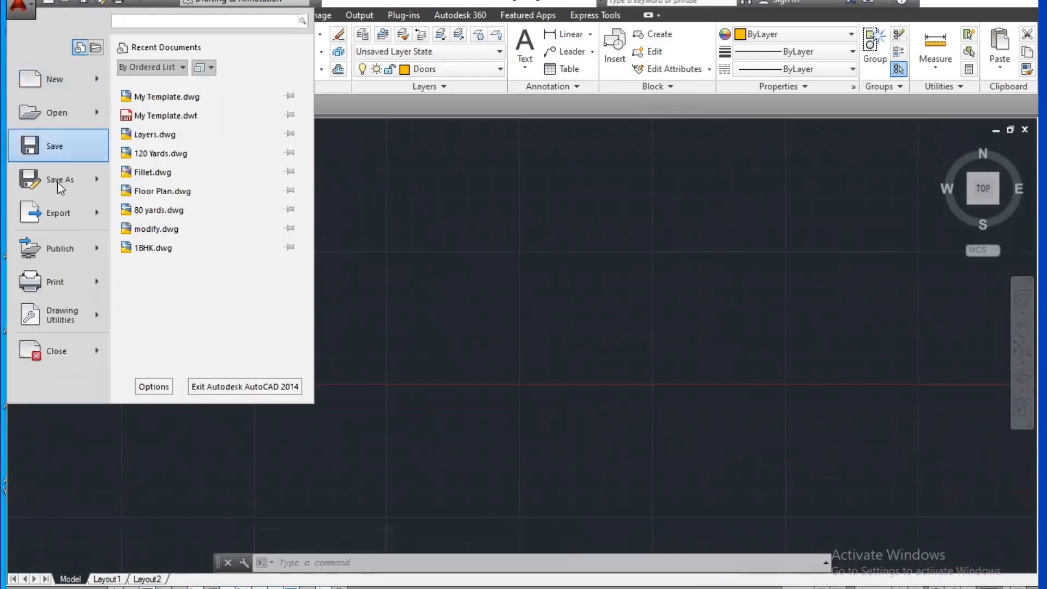
{"action": "mouse_move", "coordinate": [59, 184]}
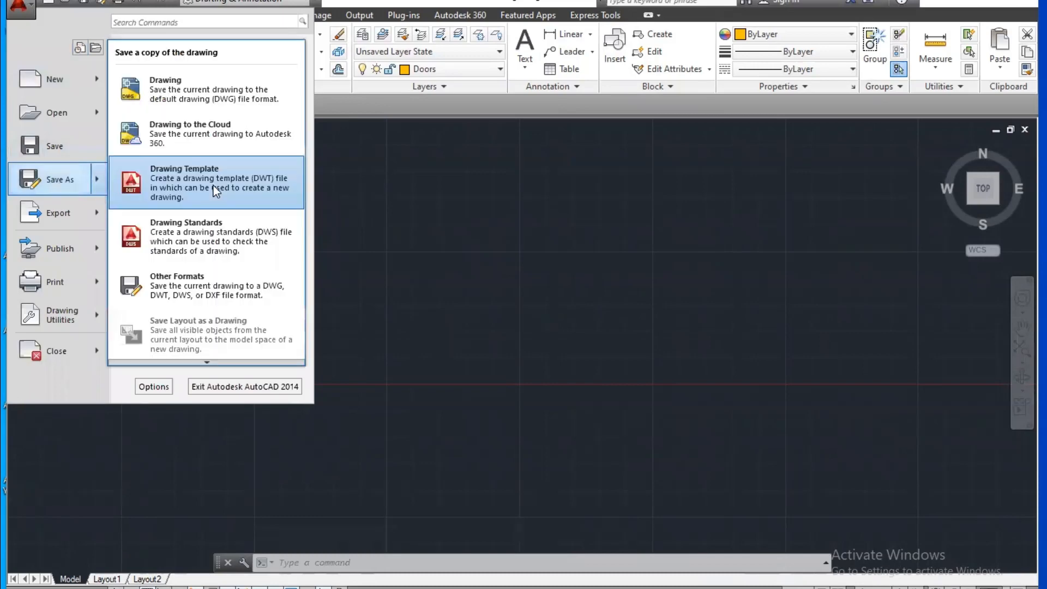
{"action": "left_click", "coordinate": [214, 187]}
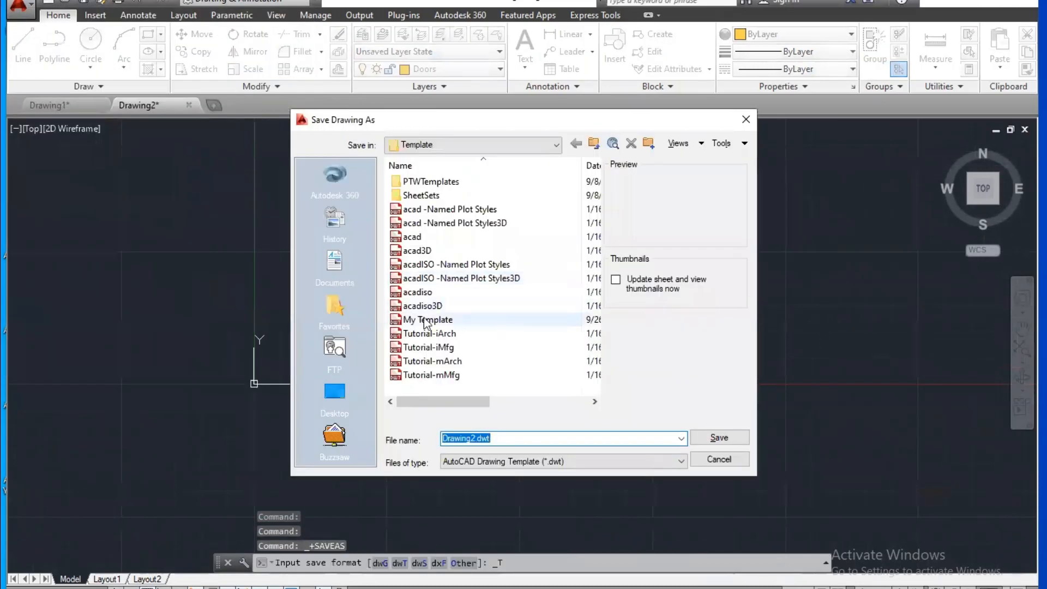
{"action": "type", "text": "Final"}
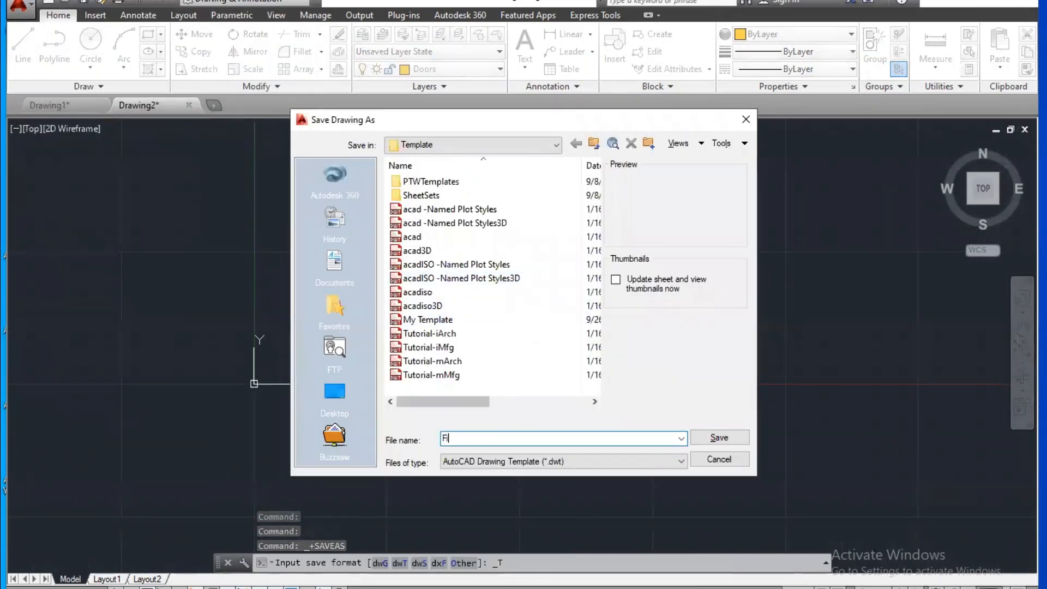
{"action": "key", "text": "BackSpace"}
{"action": "key", "text": "BackSpace"}
{"action": "key", "text": "BackSpace"}
{"action": "key", "text": "BackSpace"}
{"action": "key", "text": "BackSpace"}
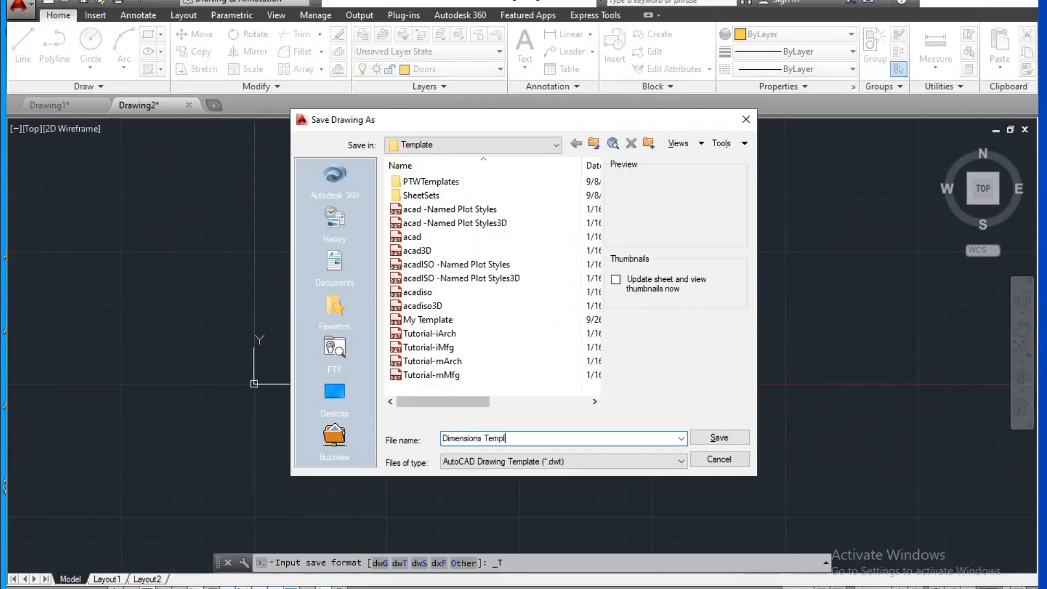
{"action": "type", "text": "Dimensions Template"}
{"action": "key", "text": "Return"}
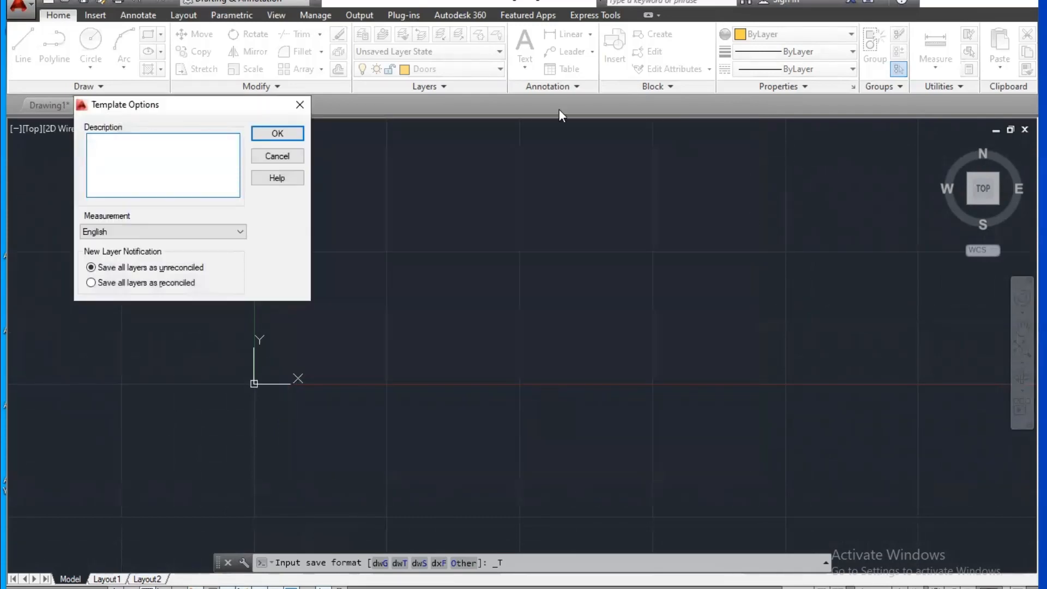
{"action": "left_click", "coordinate": [299, 105]}
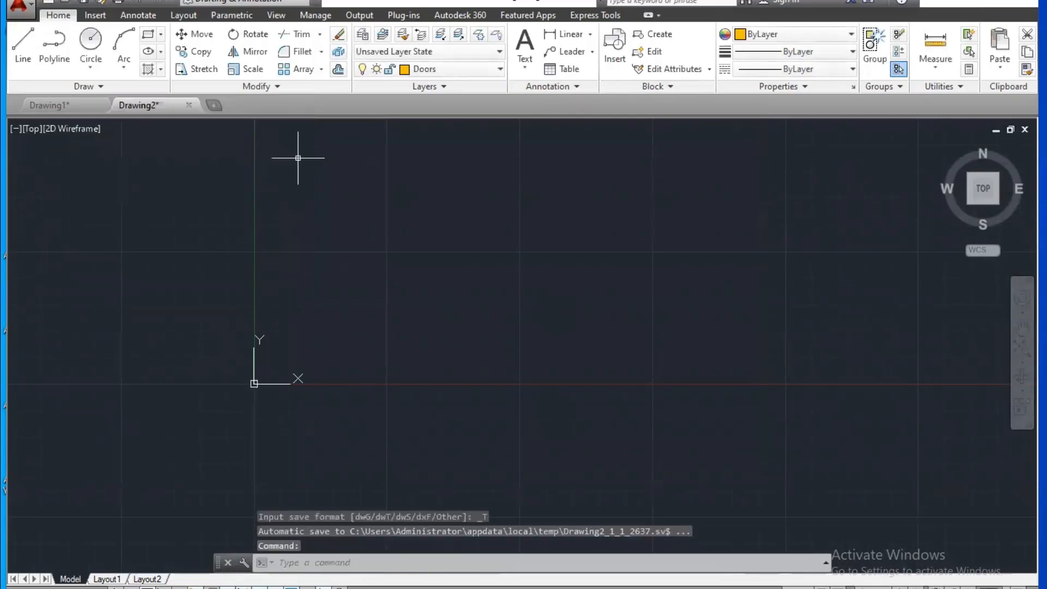
Step: Check the templates available for a new drawing, and cancel the template selection
{"action": "mouse_move", "coordinate": [262, 258]}
{"action": "middle_mouse_down"}
{"action": "mouse_move", "coordinate": [183, 300]}
{"action": "mouse_move", "coordinate": [87, 400]}
{"action": "middle_mouse_up"}
{"action": "mouse_move", "coordinate": [221, 251]}
{"action": "middle_mouse_down"}
{"action": "mouse_move", "coordinate": [147, 283]}
{"action": "mouse_move", "coordinate": [224, 293]}
{"action": "middle_mouse_up"}
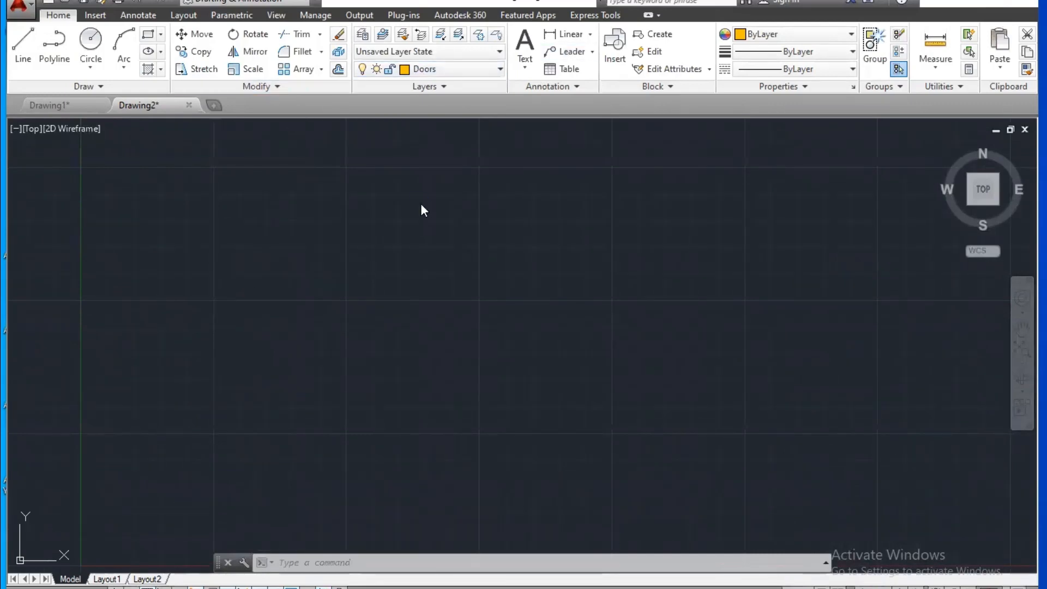
{"action": "key", "text": "ctrl+n"}
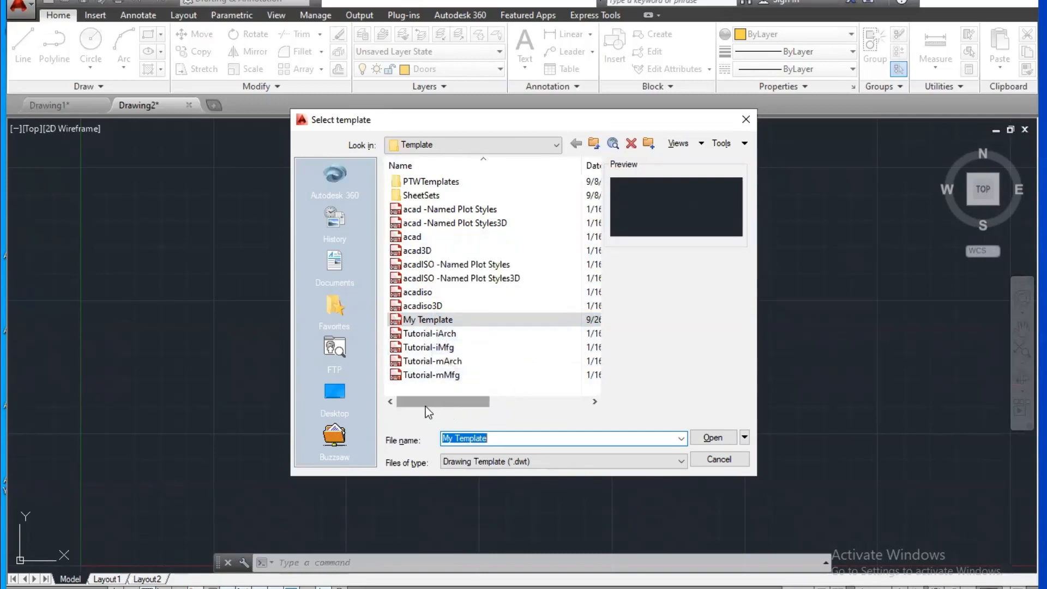
{"action": "key", "text": "Escape"}
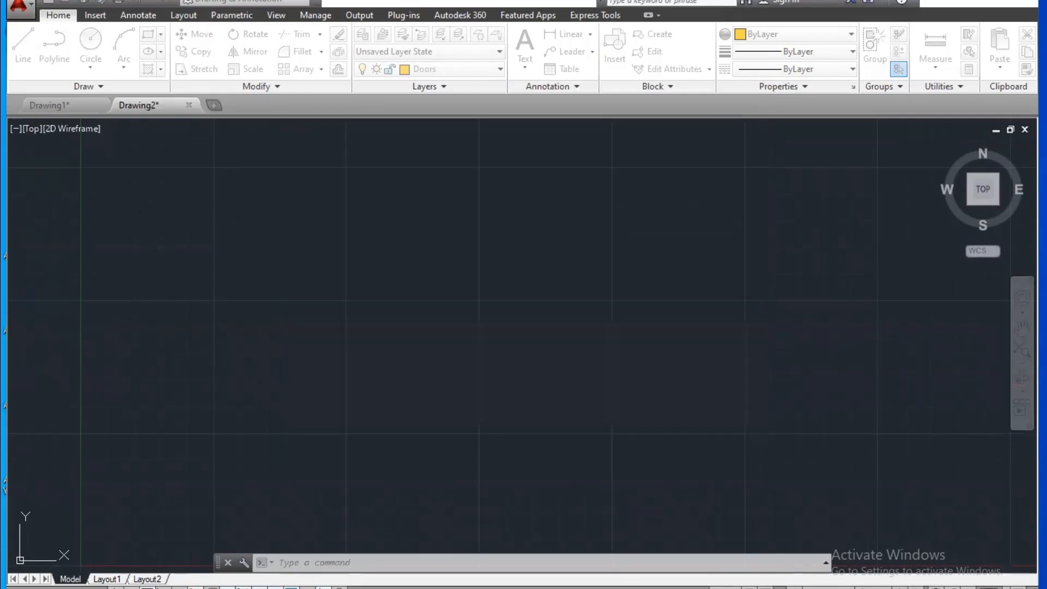
Step: Save the emptied drawing as a drawing template named New Template, accepting the default template options
{"action": "left_click", "coordinate": [19, 7]}
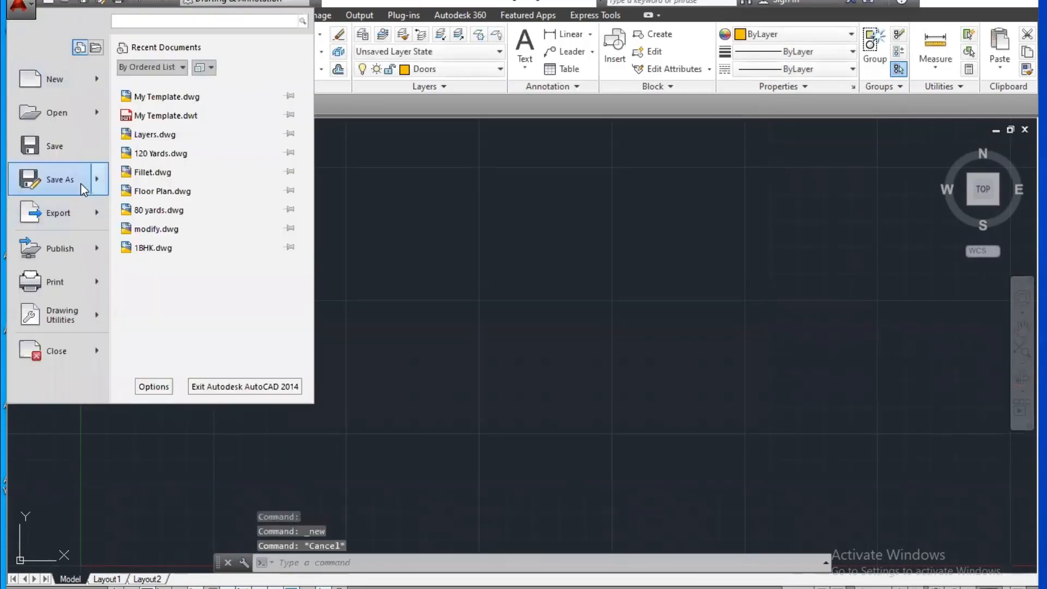
{"action": "mouse_move", "coordinate": [80, 183]}
{"action": "left_click", "coordinate": [197, 184]}
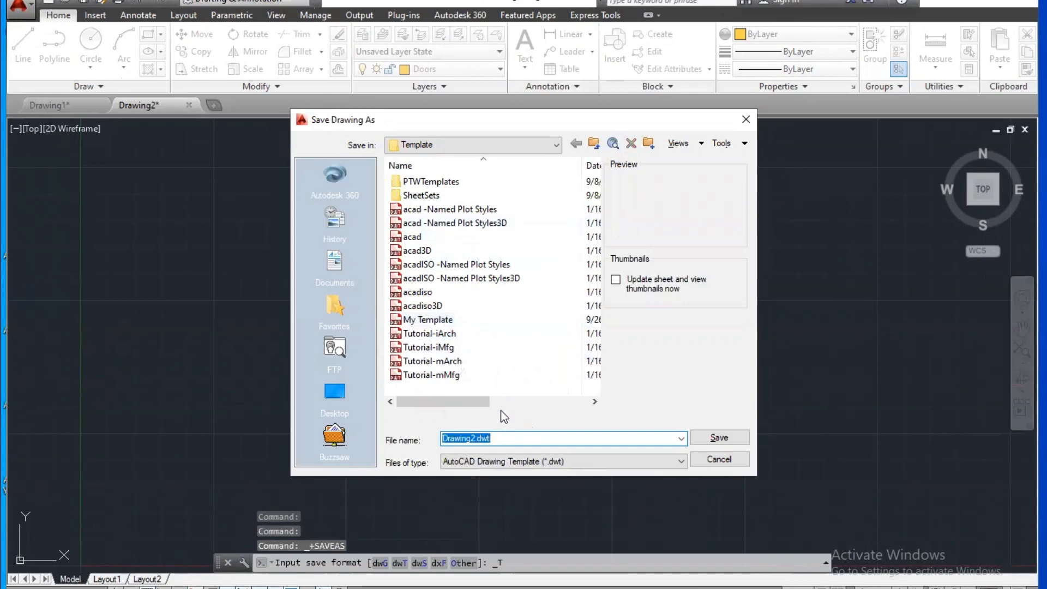
{"action": "type", "text": "New Templ"}
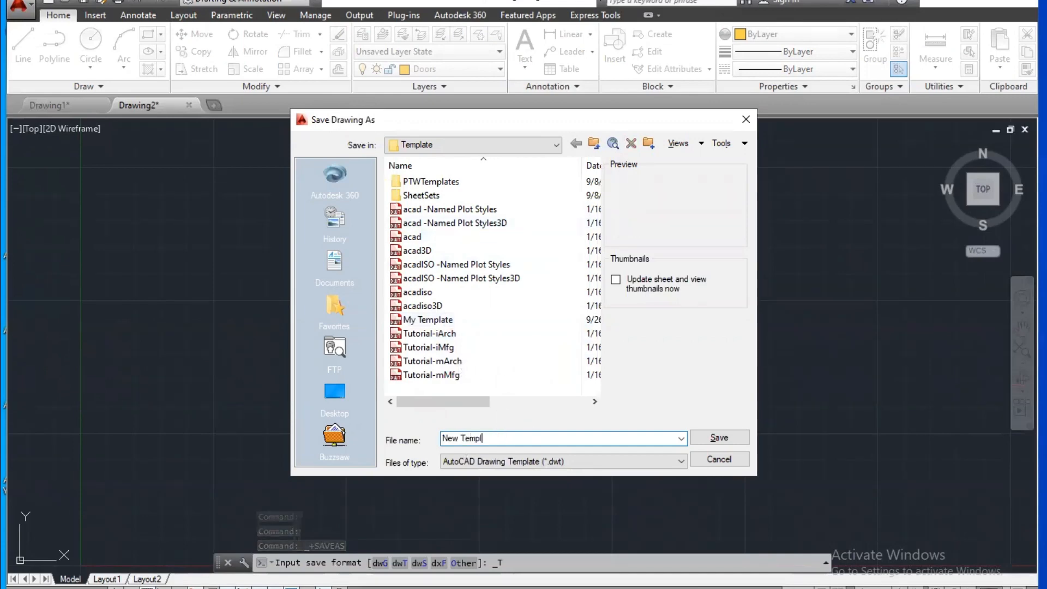
{"action": "type", "text": "ate"}
{"action": "key", "text": "Return"}
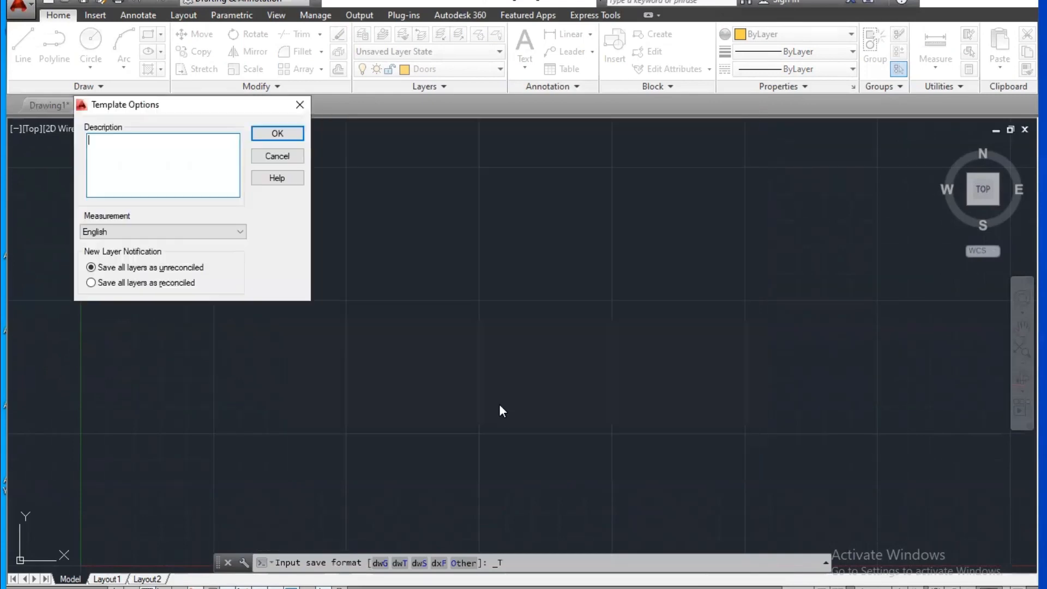
{"action": "left_click", "coordinate": [263, 136]}
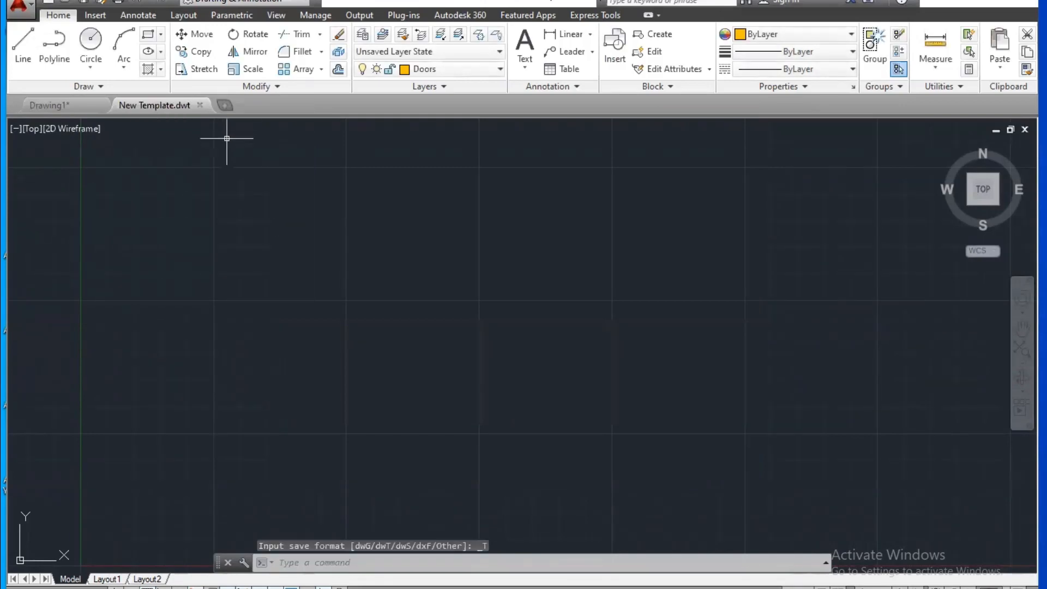
Step: Start a new drawing from New Template and leave any active command
{"action": "key", "text": "ctrl+n"}
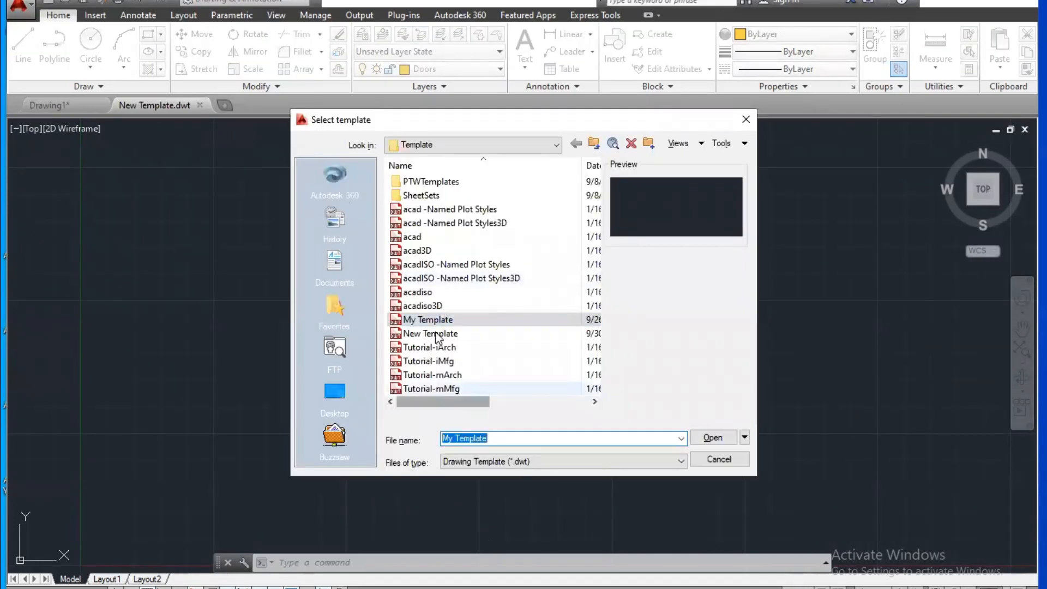
{"action": "left_click", "coordinate": [436, 335]}
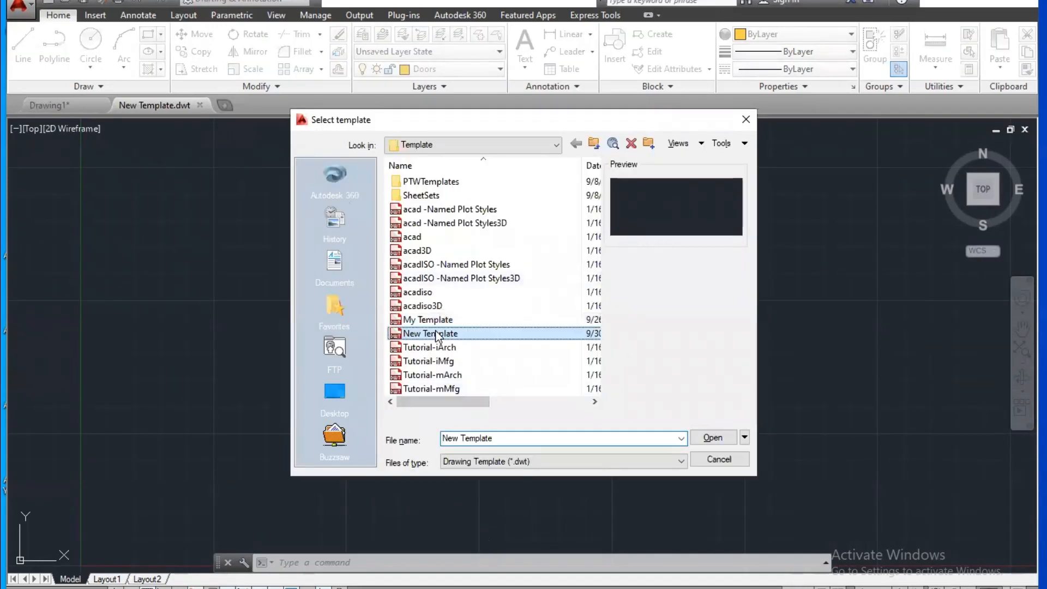
{"action": "left_click", "coordinate": [713, 438]}
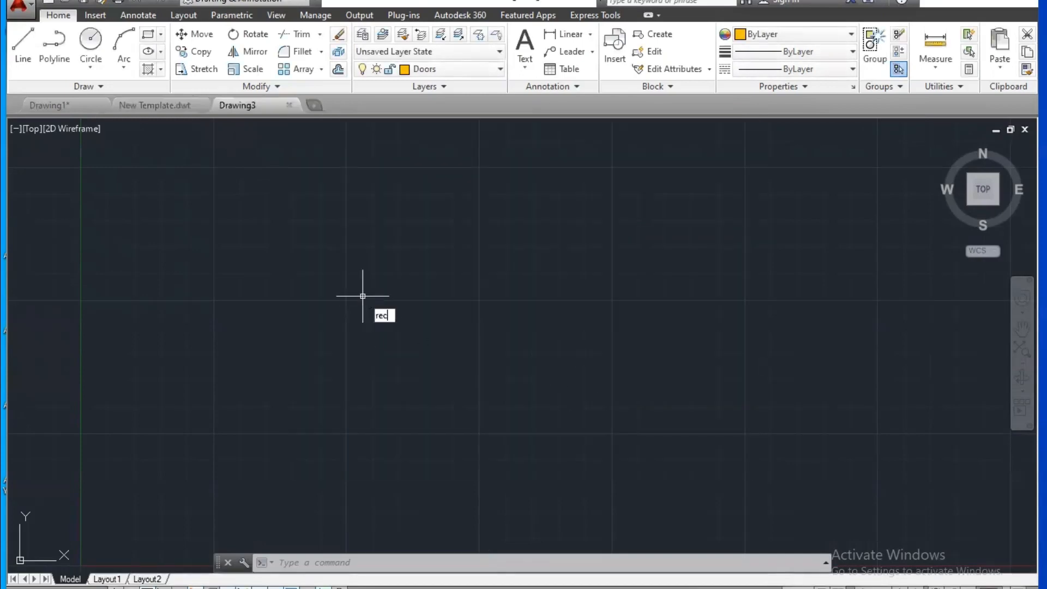
{"action": "key", "text": "Escape"}
{"action": "key", "text": "Escape"}
{"action": "key", "text": "Escape"}
Step: Place a sample multiline text reading dsfasdf in the new drawing to test the template's text style
{"action": "left_click", "coordinate": [528, 67]}
{"action": "left_click", "coordinate": [543, 93]}
{"action": "left_click", "coordinate": [292, 220]}
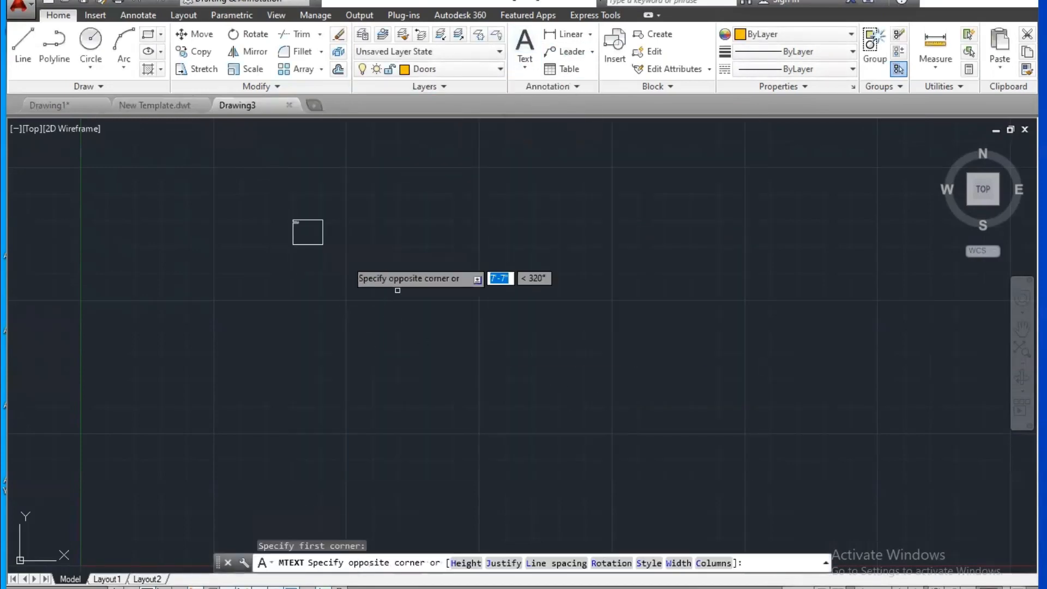
{"action": "left_click", "coordinate": [495, 339]}
{"action": "type", "text": "asdfas"}
{"action": "left_click", "coordinate": [487, 347]}
{"action": "middle_click_drag", "start_coordinate": [296, 265], "coordinate": [308, 279]}
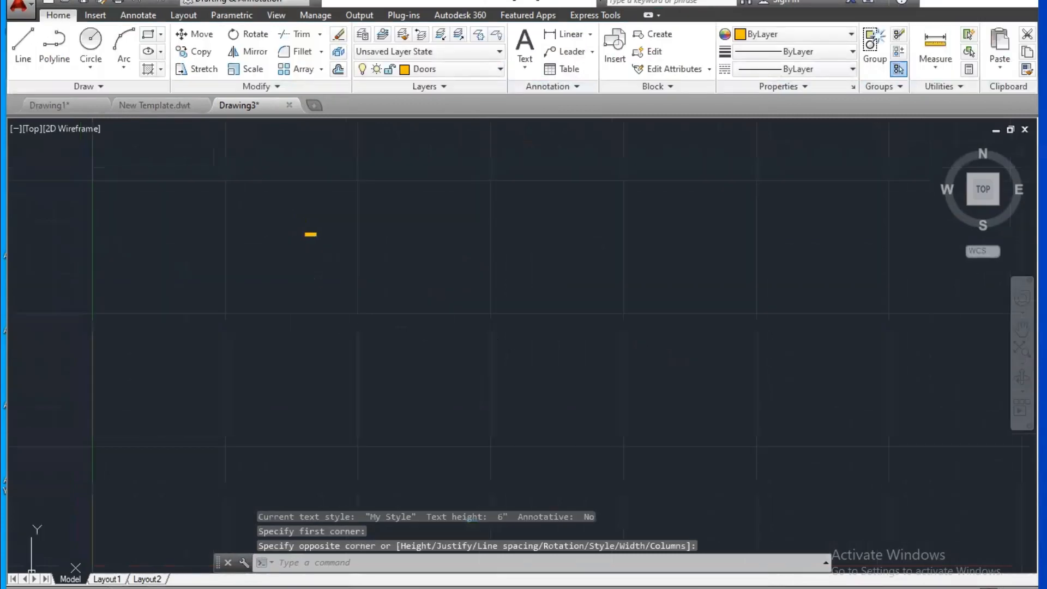
{"action": "scroll", "coordinate": [311, 262], "scroll_direction": "up", "scroll_amount": 10}
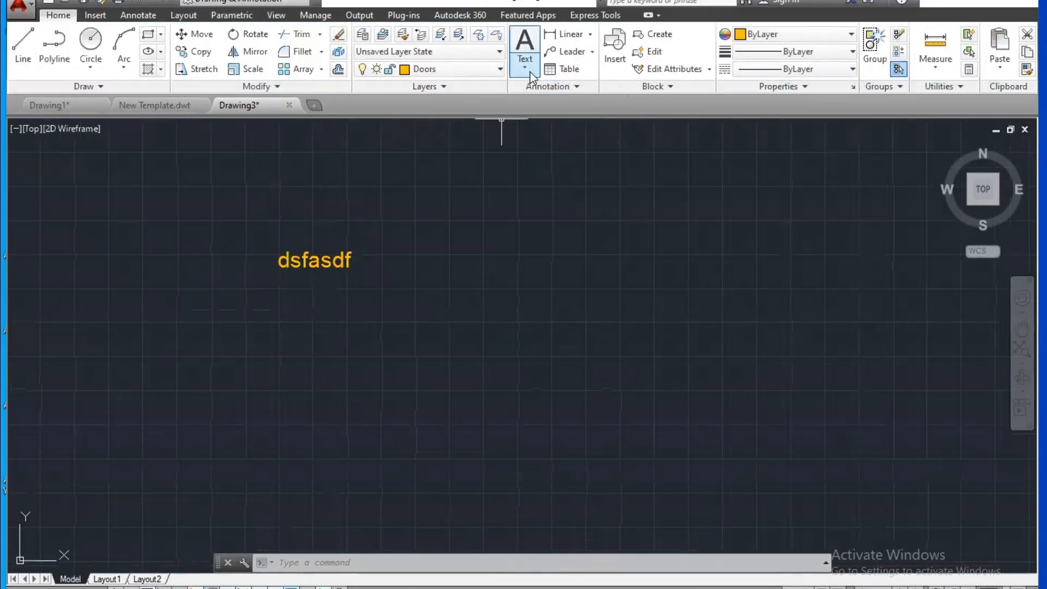
Step: Draw a 24' by 30' rectangle with its lower-left corner near the drawing origin
{"action": "left_click", "coordinate": [138, 14]}
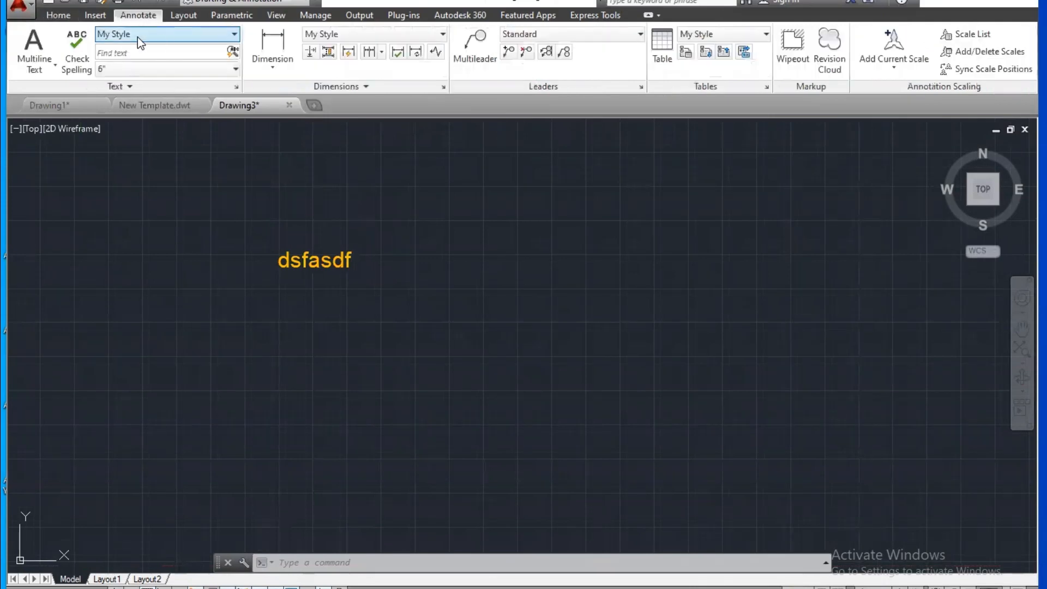
{"action": "scroll", "coordinate": [345, 270], "scroll_direction": "down", "scroll_amount": 6}
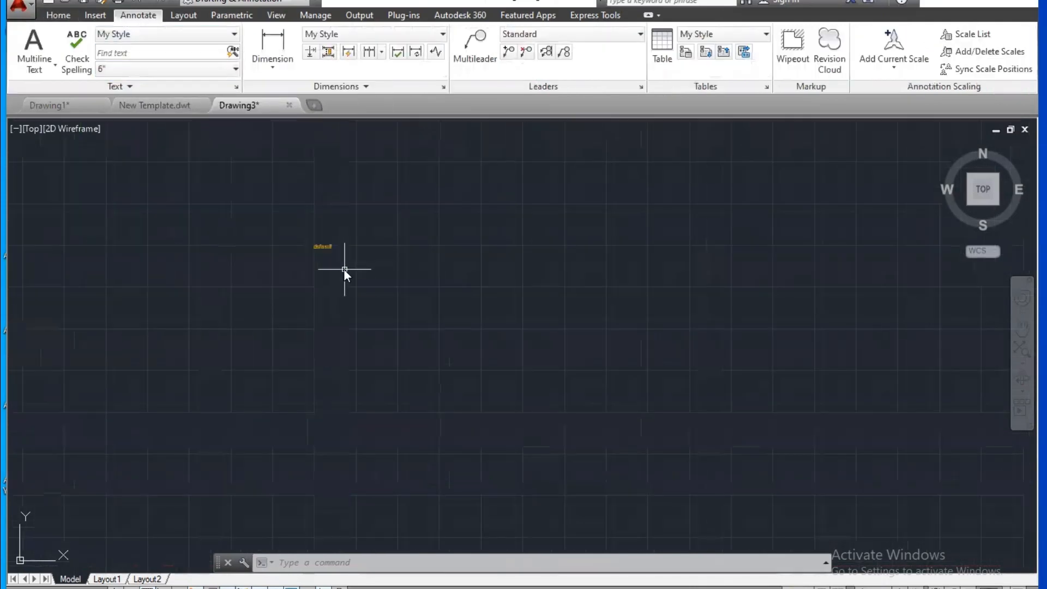
{"action": "type", "text": "rec"}
{"action": "key", "text": "Return"}
{"action": "middle_click_drag", "start_coordinate": [339, 273], "coordinate": [449, 208]}
{"action": "middle_click_drag", "start_coordinate": [388, 281], "coordinate": [556, 186]}
{"action": "scroll", "coordinate": [404, 241], "scroll_direction": "down", "scroll_amount": 2}
{"action": "middle_click_drag", "start_coordinate": [352, 342], "coordinate": [314, 353]}
{"action": "left_click", "coordinate": [258, 453]}
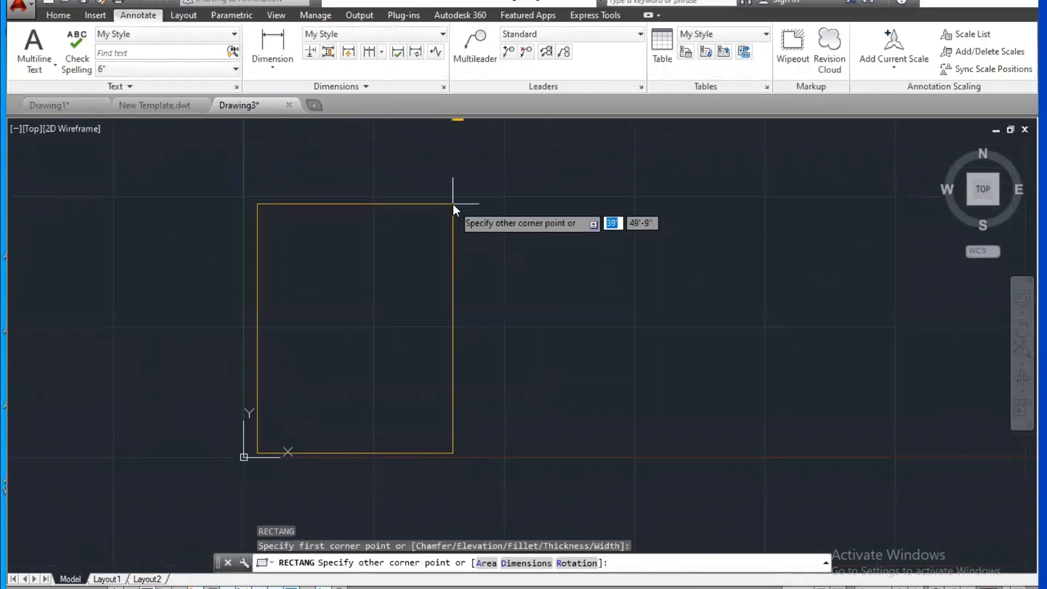
{"action": "type", "text": "24"}
{"action": "key", "text": "Tab"}
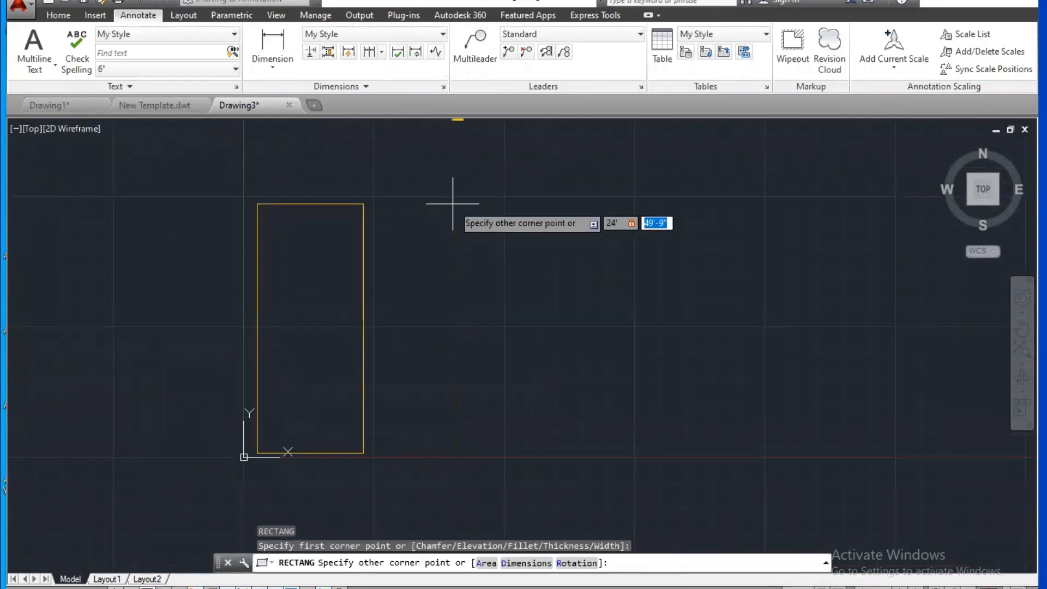
{"action": "type", "text": "30"}
{"action": "key", "text": "Return"}
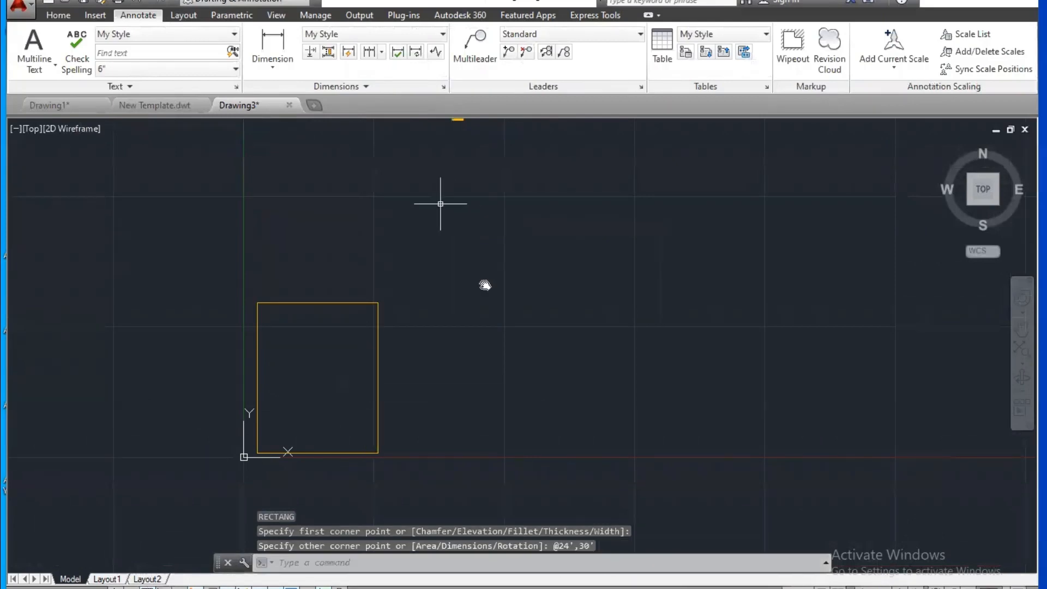
Step: Erase the sample text dsfasdf
{"action": "middle_click_drag", "start_coordinate": [485, 285], "coordinate": [522, 331]}
{"action": "left_click", "coordinate": [582, 219]}
{"action": "left_click", "coordinate": [434, 145]}
{"action": "key", "text": "Delete"}
Step: Add a linear dimension across the rectangle's top edge, with the dimension line just above it
{"action": "mouse_move", "coordinate": [461, 283]}
{"action": "middle_mouse_down"}
{"action": "mouse_move", "coordinate": [449, 283]}
{"action": "mouse_move", "coordinate": [508, 203]}
{"action": "middle_mouse_up"}
{"action": "scroll", "coordinate": [379, 316], "scroll_direction": "up", "scroll_amount": 2}
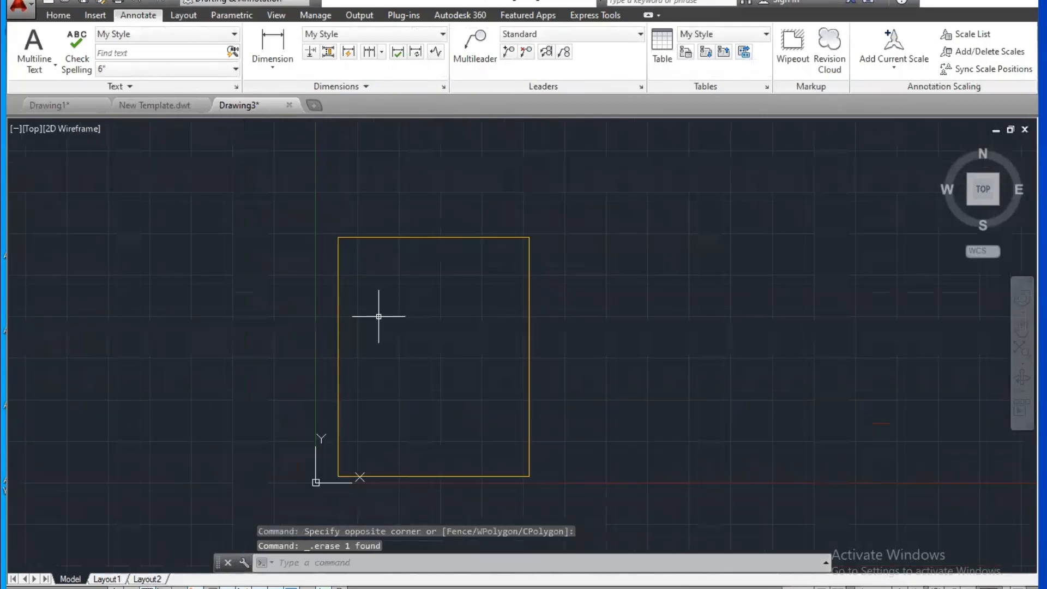
{"action": "scroll", "coordinate": [377, 300], "scroll_direction": "up", "scroll_amount": 2}
{"action": "middle_click_drag", "start_coordinate": [377, 299], "coordinate": [356, 336]}
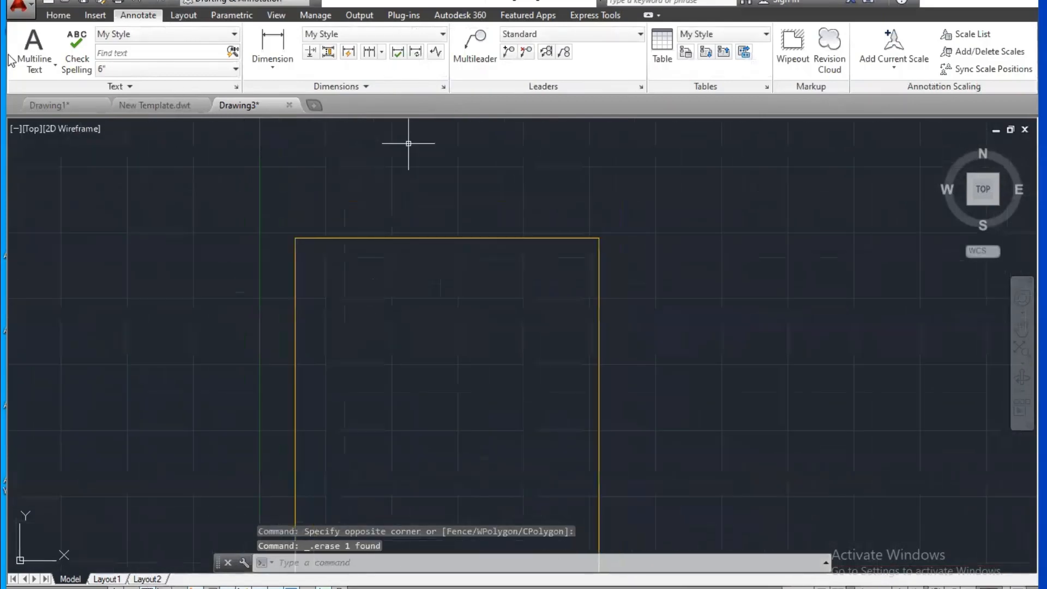
{"action": "left_click", "coordinate": [58, 15]}
{"action": "left_click", "coordinate": [591, 34]}
{"action": "left_click", "coordinate": [577, 63]}
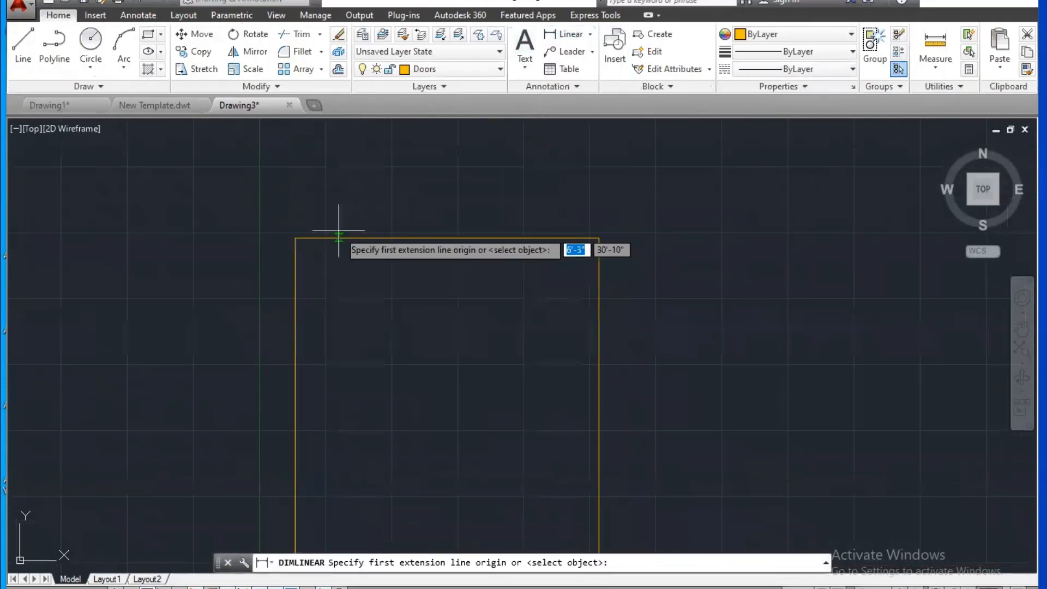
{"action": "left_click", "coordinate": [295, 238]}
{"action": "left_click", "coordinate": [599, 239]}
{"action": "left_click", "coordinate": [593, 212]}
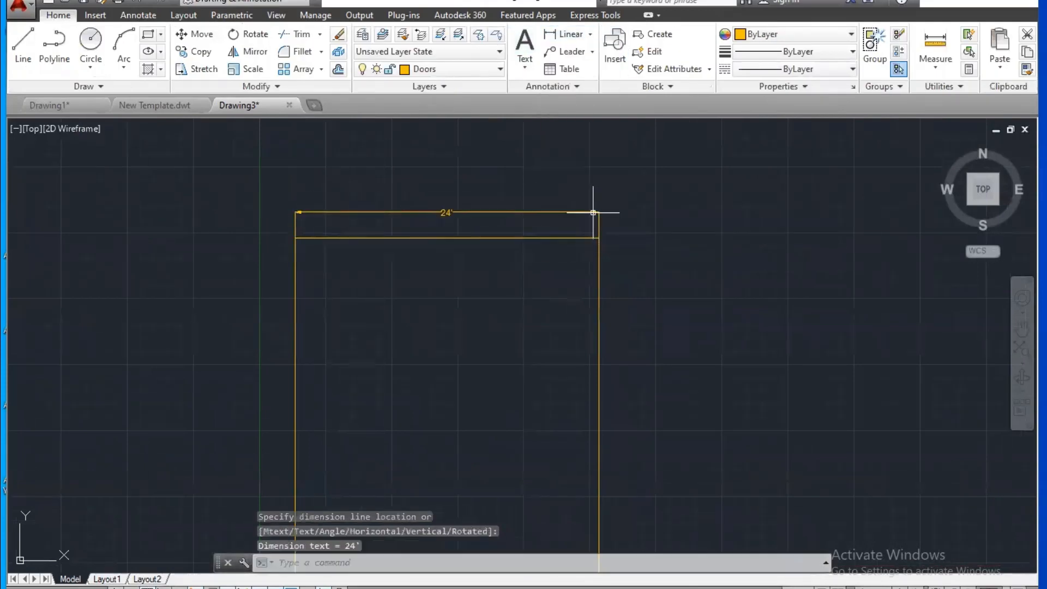
Step: Insert an empty My Style table with 5 columns and 6 data rows just below the rectangle's lower-left corner, leaving its cells blank
{"action": "middle_click_drag", "start_coordinate": [538, 234], "coordinate": [516, 169]}
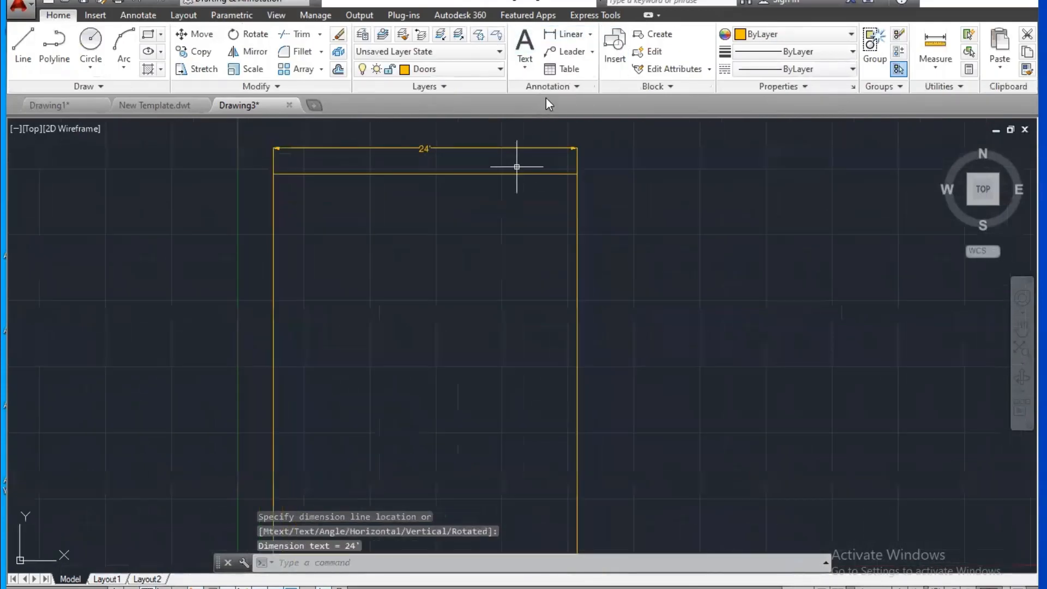
{"action": "left_click", "coordinate": [571, 74]}
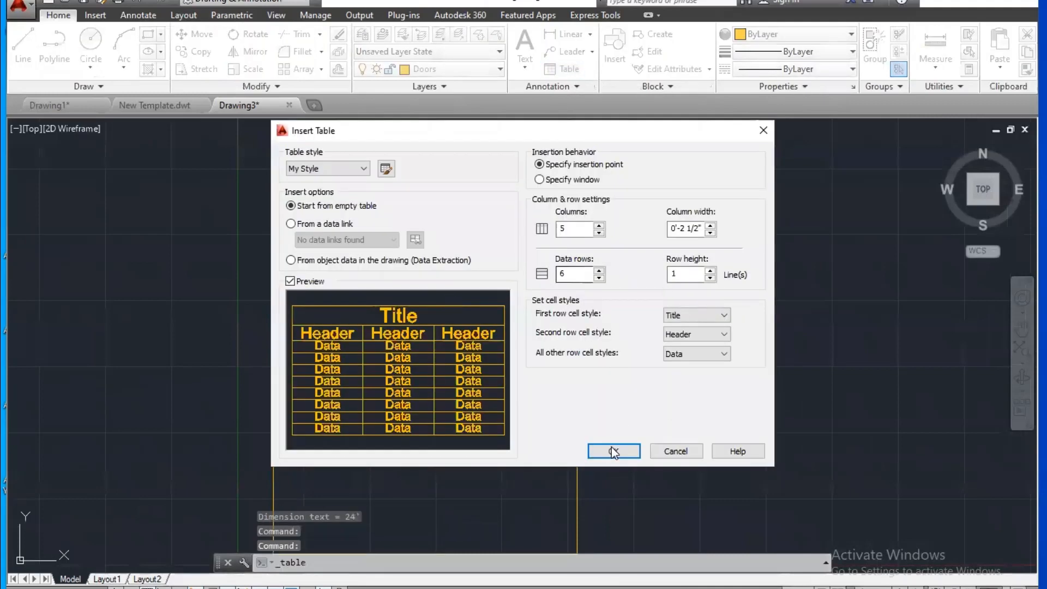
{"action": "left_click", "coordinate": [614, 452]}
{"action": "middle_click_drag", "start_coordinate": [507, 390], "coordinate": [490, 184]}
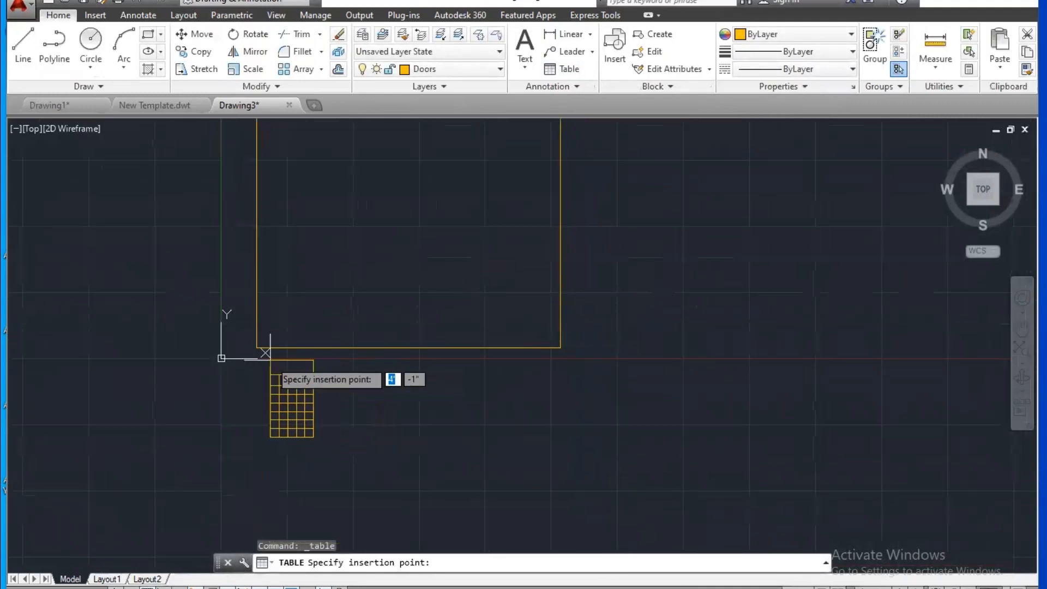
{"action": "left_click", "coordinate": [260, 355]}
{"action": "key", "text": "Escape"}
Step: Stretch the table uniformly from its lower-right corner until its right side lines up with the rectangle's right edge
{"action": "left_click", "coordinate": [306, 440]}
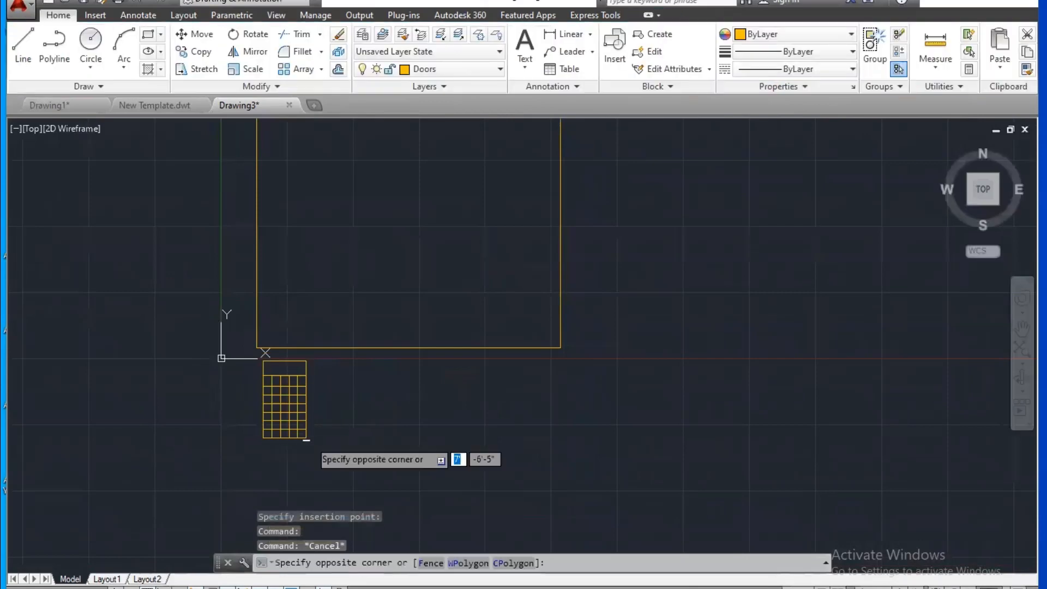
{"action": "left_click", "coordinate": [265, 354]}
{"action": "left_click", "coordinate": [306, 440]}
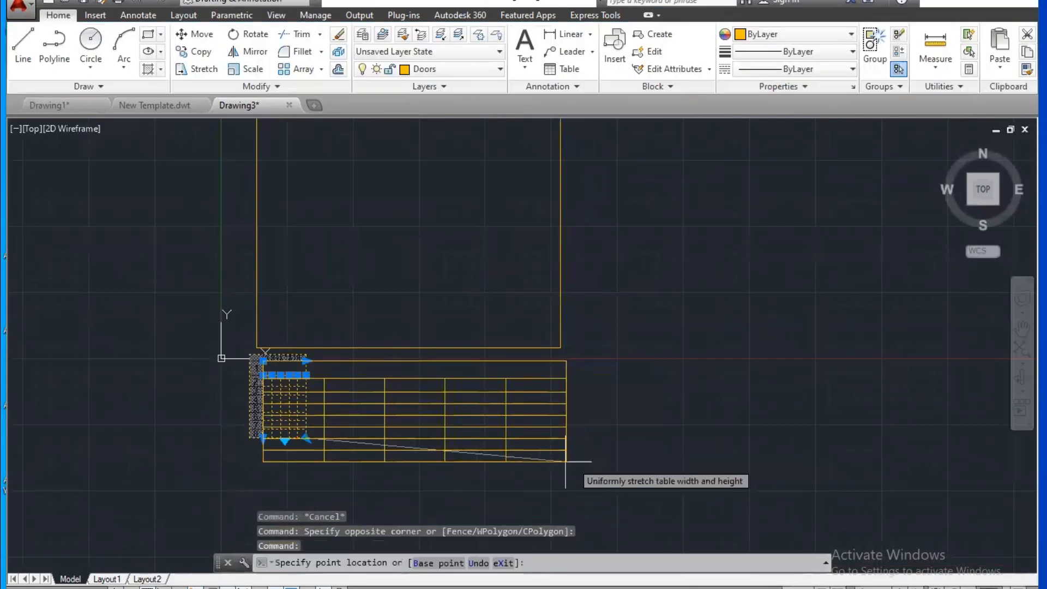
{"action": "left_click", "coordinate": [566, 462]}
{"action": "key", "text": "Escape"}
{"action": "middle_click_drag", "start_coordinate": [505, 320], "coordinate": [492, 441]}
{"action": "key", "text": "Escape"}
Step: Place multiline text reading Bed Room inside the rectangle near its upper-left corner
{"action": "left_click", "coordinate": [524, 61]}
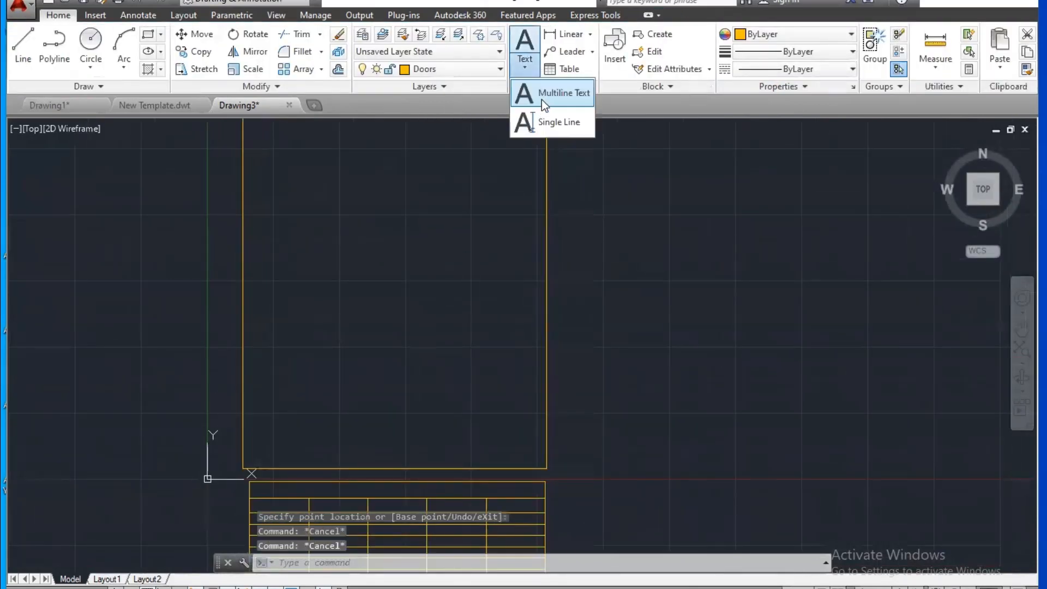
{"action": "left_click", "coordinate": [542, 101]}
{"action": "middle_click_drag", "start_coordinate": [386, 223], "coordinate": [419, 295]}
{"action": "scroll", "coordinate": [338, 226], "scroll_direction": "up", "scroll_amount": 2}
{"action": "middle_click_drag", "start_coordinate": [334, 227], "coordinate": [367, 329]}
{"action": "left_click", "coordinate": [289, 215]}
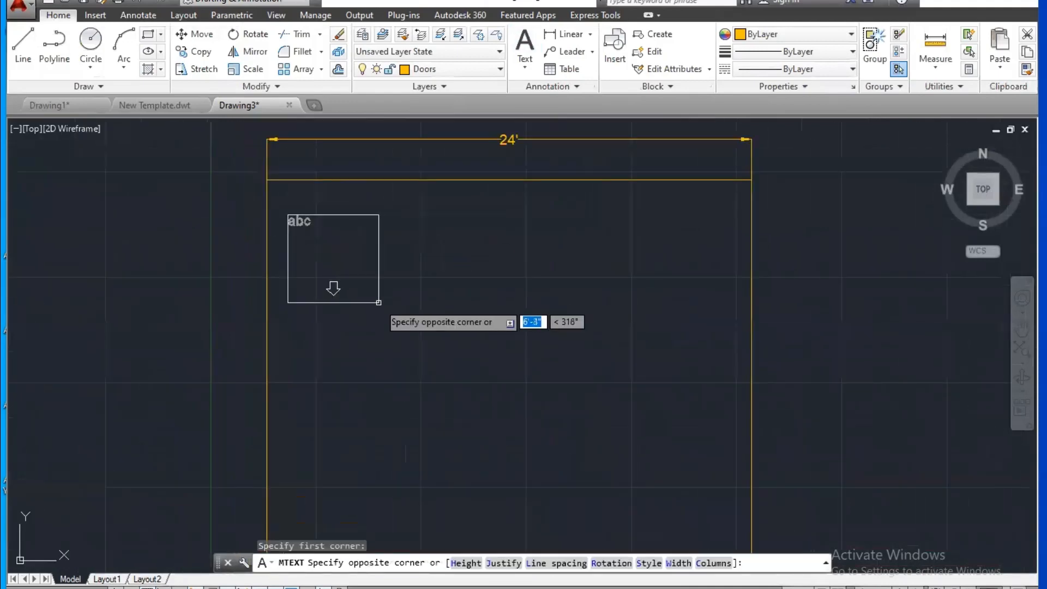
{"action": "left_click", "coordinate": [458, 304]}
{"action": "type", "text": "Be"}
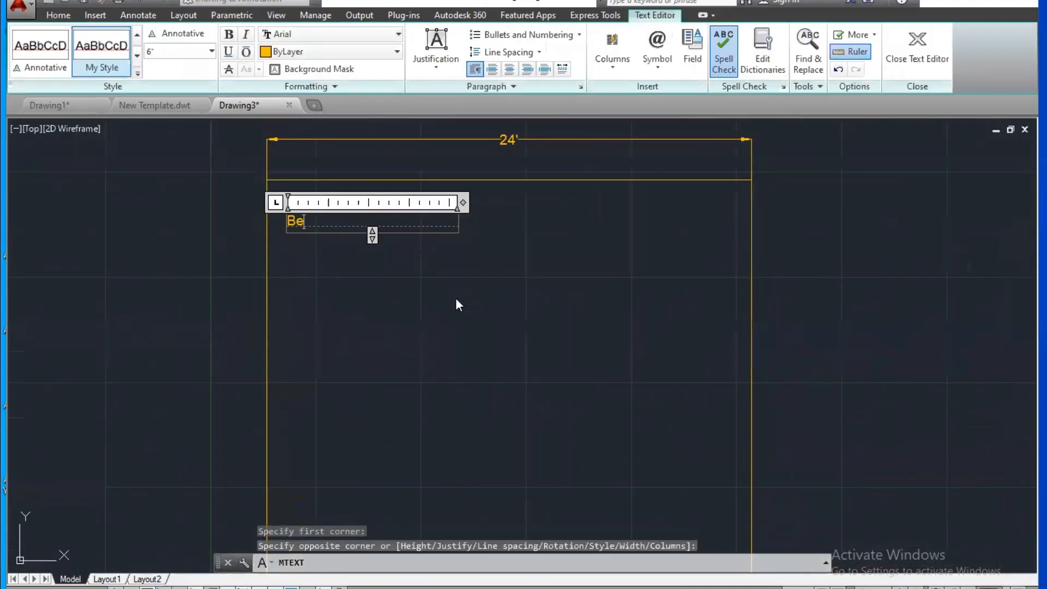
{"action": "type", "text": "d Room"}
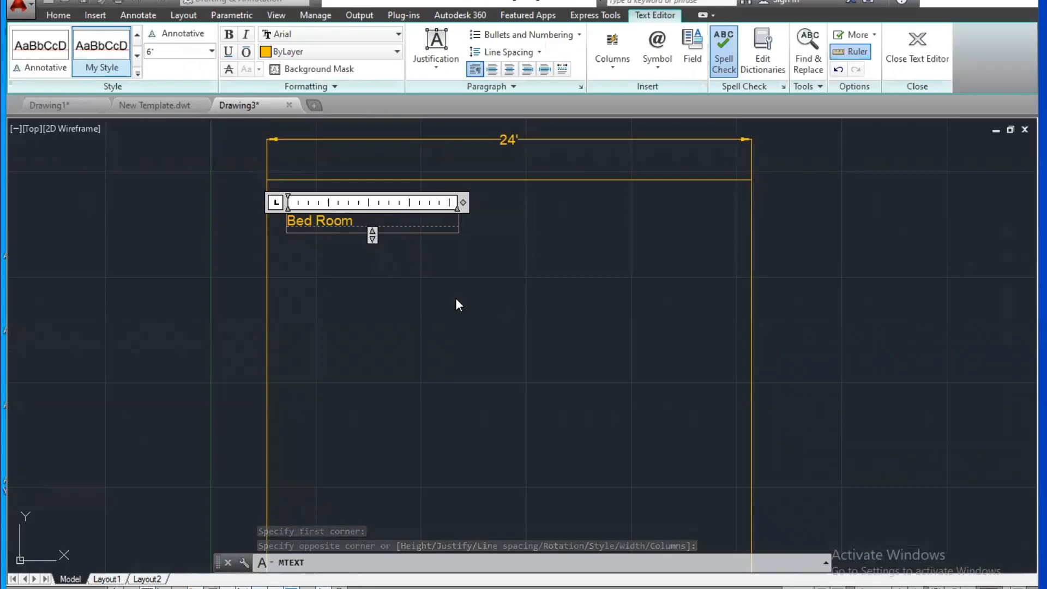
{"action": "left_click", "coordinate": [456, 298]}
Step: Erase the linear dimension above the rectangle
{"action": "scroll", "coordinate": [464, 257], "scroll_direction": "down", "scroll_amount": 2}
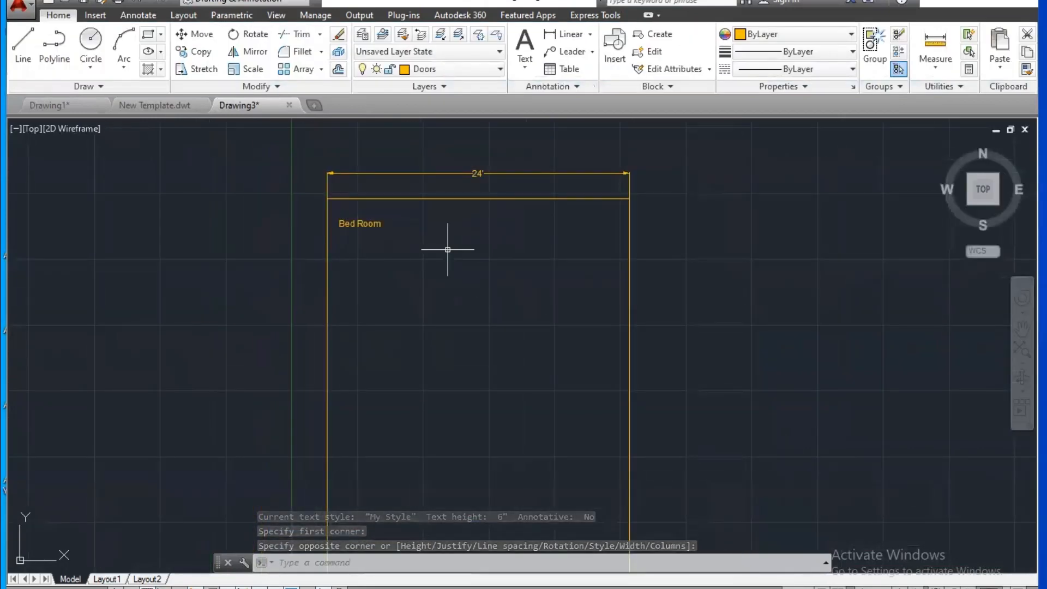
{"action": "scroll", "coordinate": [446, 249], "scroll_direction": "down", "scroll_amount": 2}
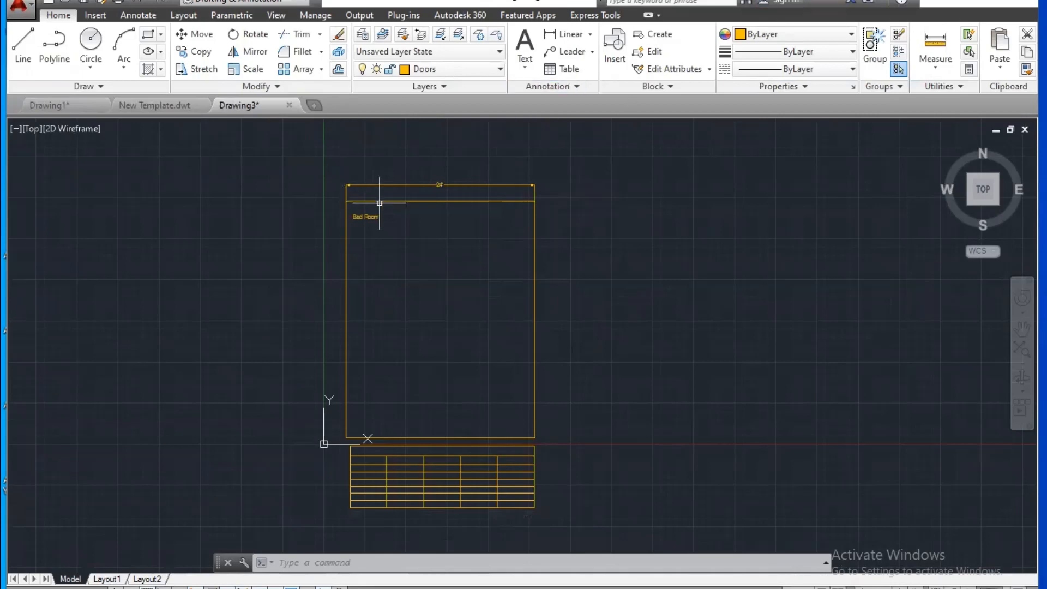
{"action": "scroll", "coordinate": [381, 229], "scroll_direction": "up", "scroll_amount": 2}
{"action": "scroll", "coordinate": [381, 230], "scroll_direction": "up", "scroll_amount": 2}
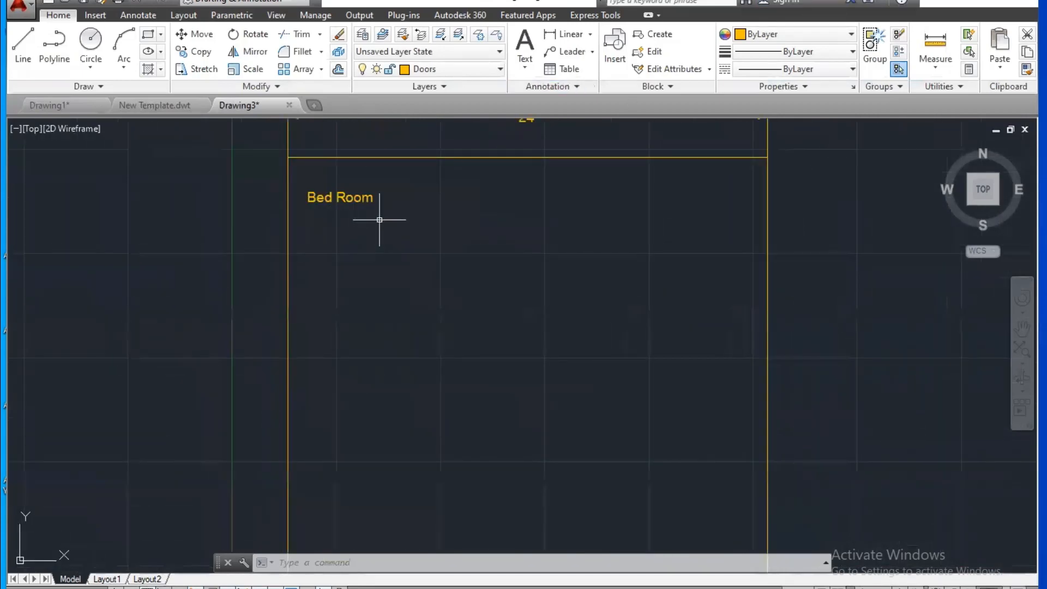
{"action": "middle_click_drag", "start_coordinate": [380, 220], "coordinate": [382, 287]}
{"action": "left_click", "coordinate": [519, 159]}
{"action": "left_click", "coordinate": [463, 205]}
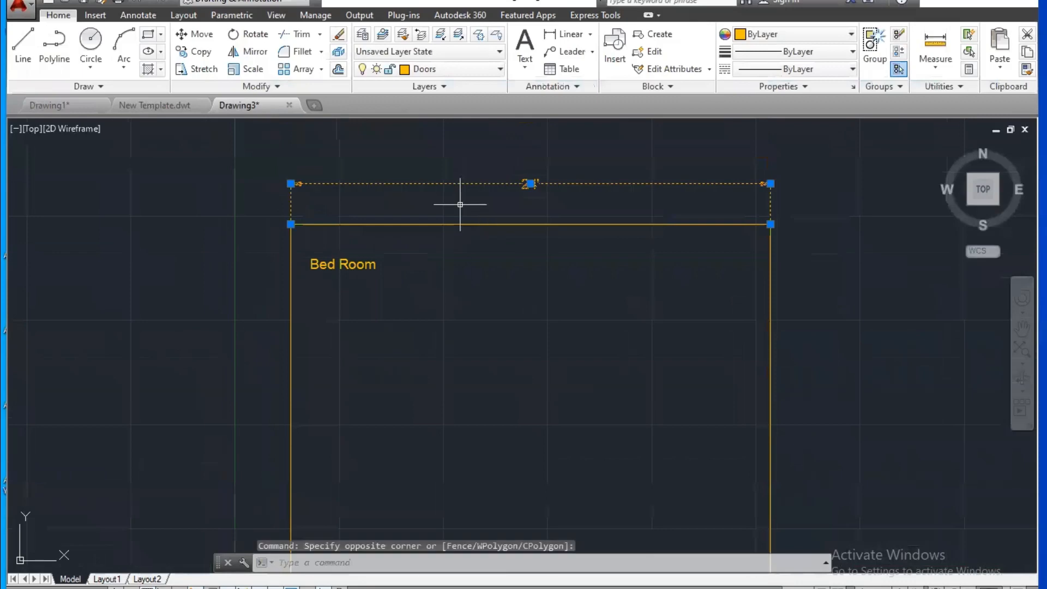
{"action": "key", "text": "Delete"}
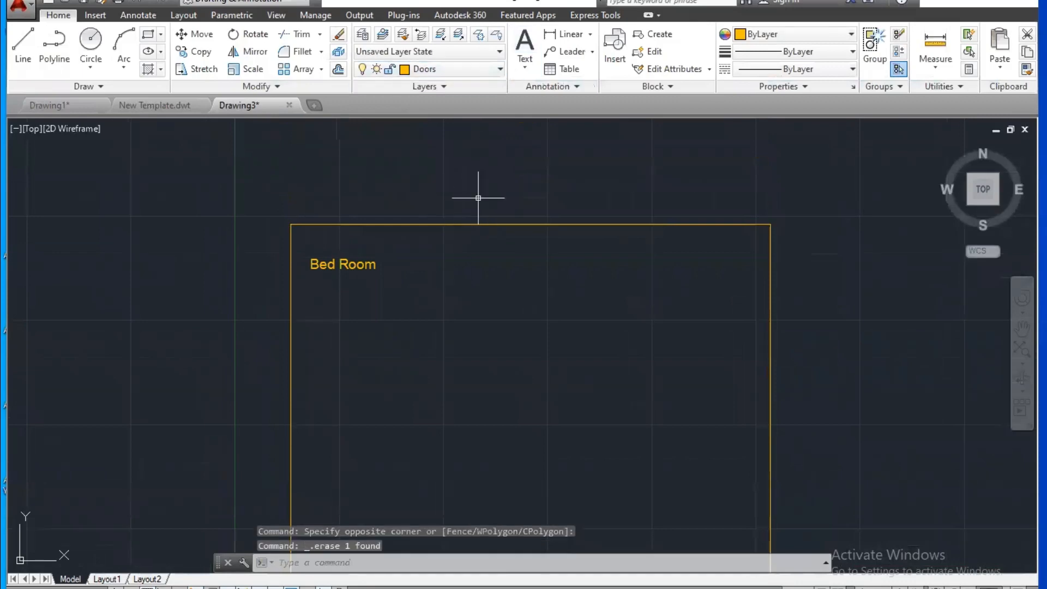
Step: Review the available layers and make Text the current layer
{"action": "scroll", "coordinate": [459, 229], "scroll_direction": "up", "scroll_amount": 2}
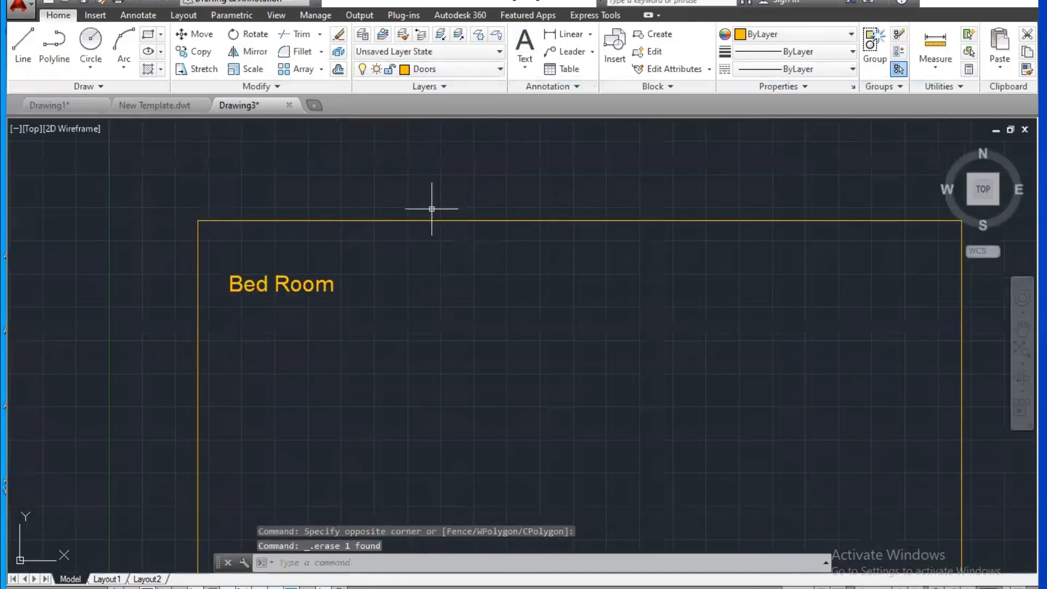
{"action": "left_click", "coordinate": [440, 69]}
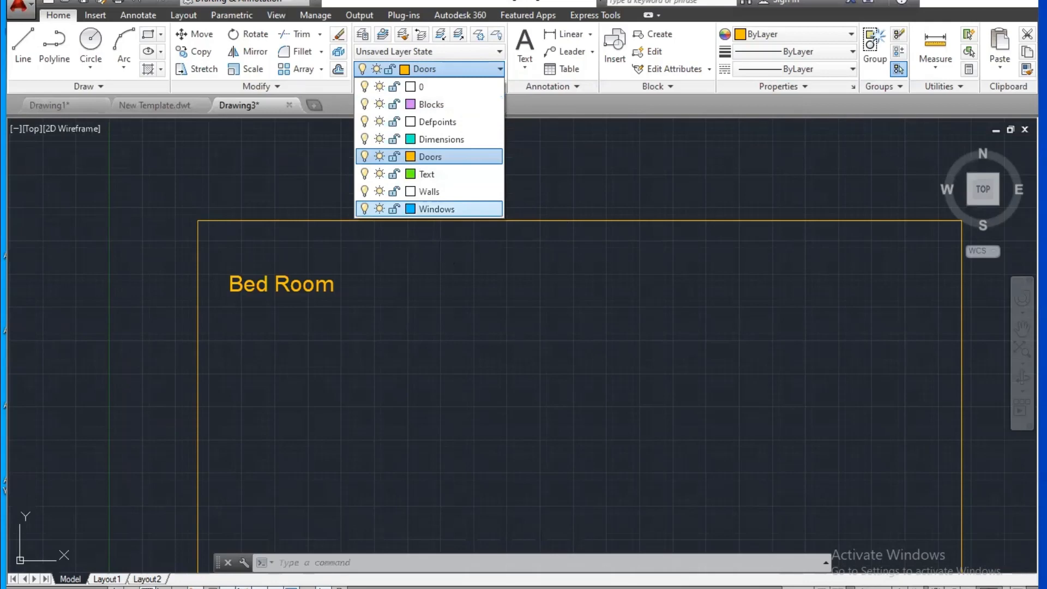
{"action": "key", "text": "Escape"}
{"action": "scroll", "coordinate": [447, 241], "scroll_direction": "down", "scroll_amount": 6}
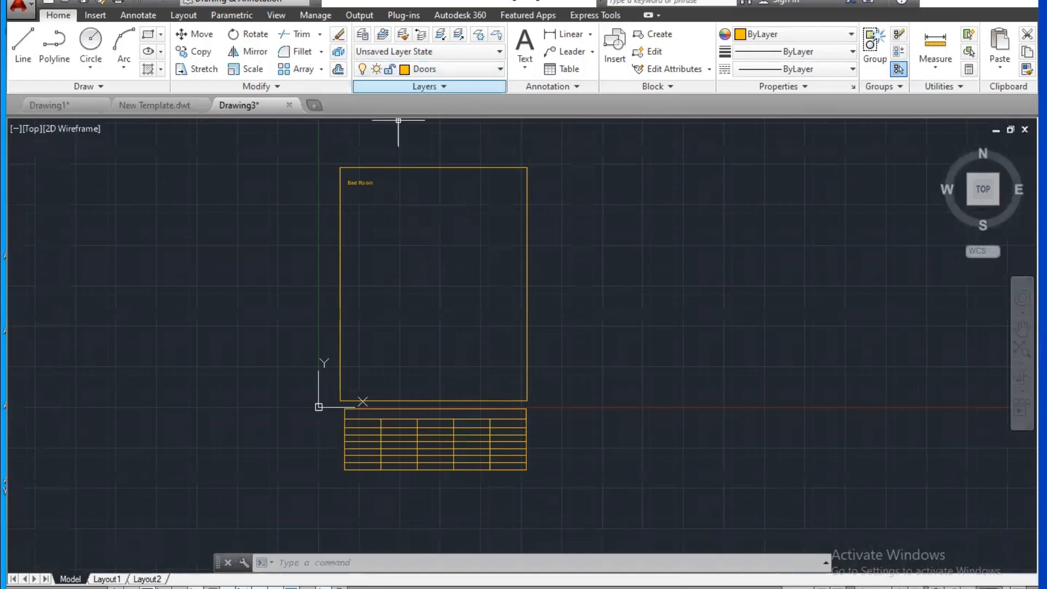
{"action": "left_click", "coordinate": [436, 70]}
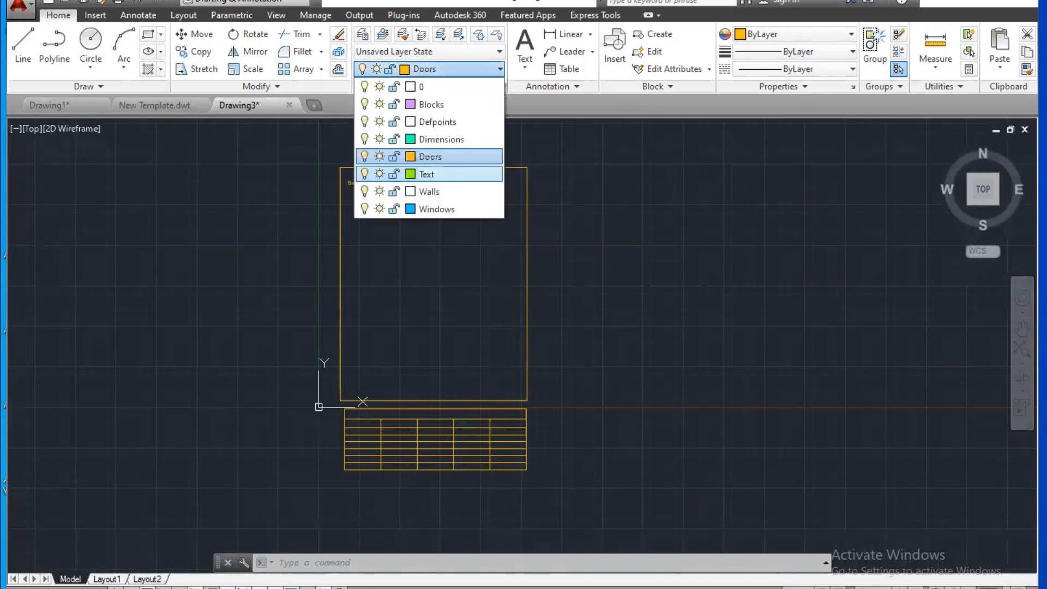
{"action": "left_click", "coordinate": [426, 173]}
{"action": "key", "text": "Escape"}
{"action": "key", "text": "Escape"}
{"action": "key", "text": "Escape"}
Step: Assign the rectangle to the Walls layer through its object properties and deselect it
{"action": "left_click", "coordinate": [554, 173]}
{"action": "left_click", "coordinate": [487, 215]}
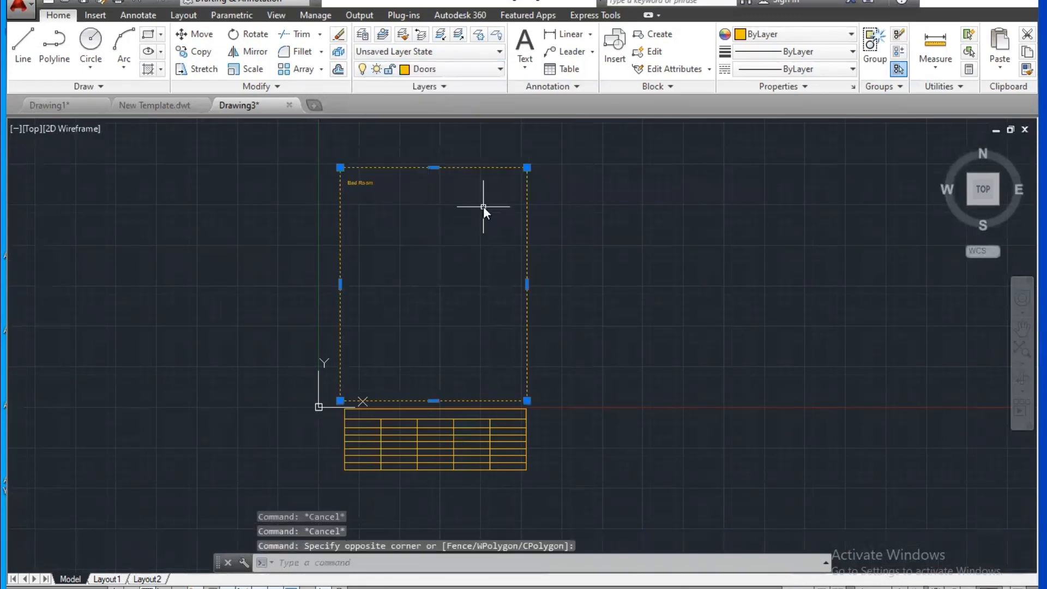
{"action": "type", "text": "PR"}
{"action": "key", "text": "Return"}
{"action": "left_click", "coordinate": [126, 81]}
{"action": "left_click", "coordinate": [126, 81]}
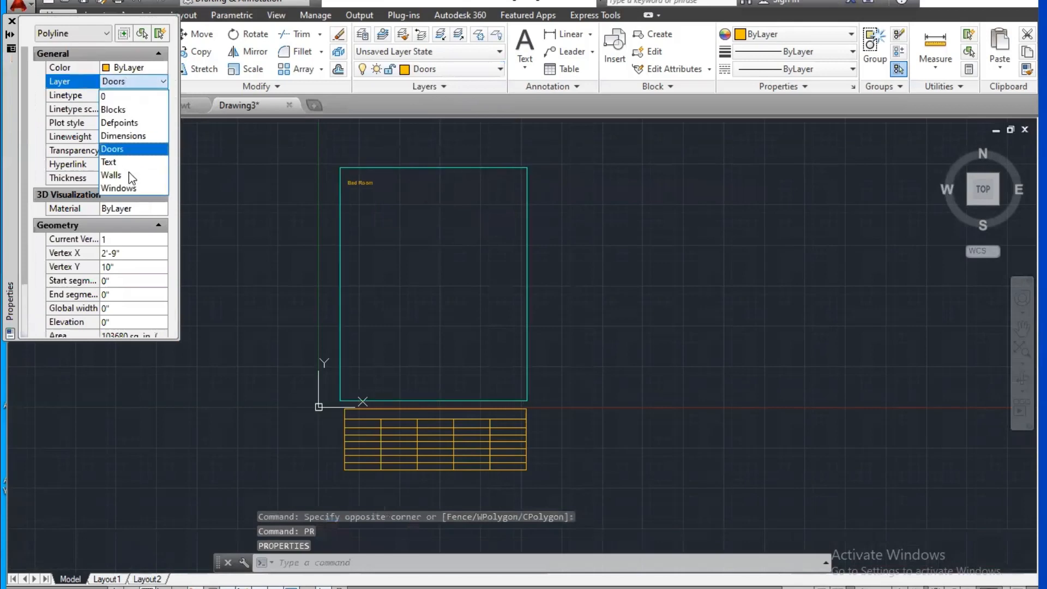
{"action": "left_click", "coordinate": [134, 173]}
{"action": "key", "text": "Escape"}
{"action": "key", "text": "Escape"}
Step: Assign the Bed Room text to the Text layer and deselect it
{"action": "left_click", "coordinate": [354, 193]}
{"action": "left_click", "coordinate": [298, 159]}
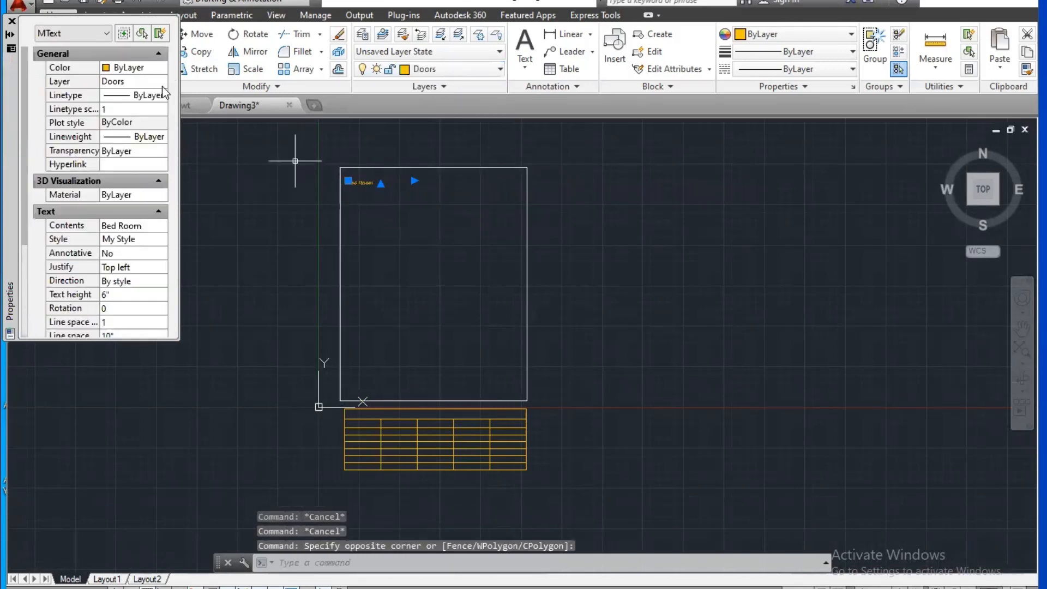
{"action": "left_click", "coordinate": [151, 81]}
{"action": "left_click", "coordinate": [151, 81]}
{"action": "left_click", "coordinate": [132, 162]}
{"action": "key", "text": "Escape"}
{"action": "key", "text": "Escape"}
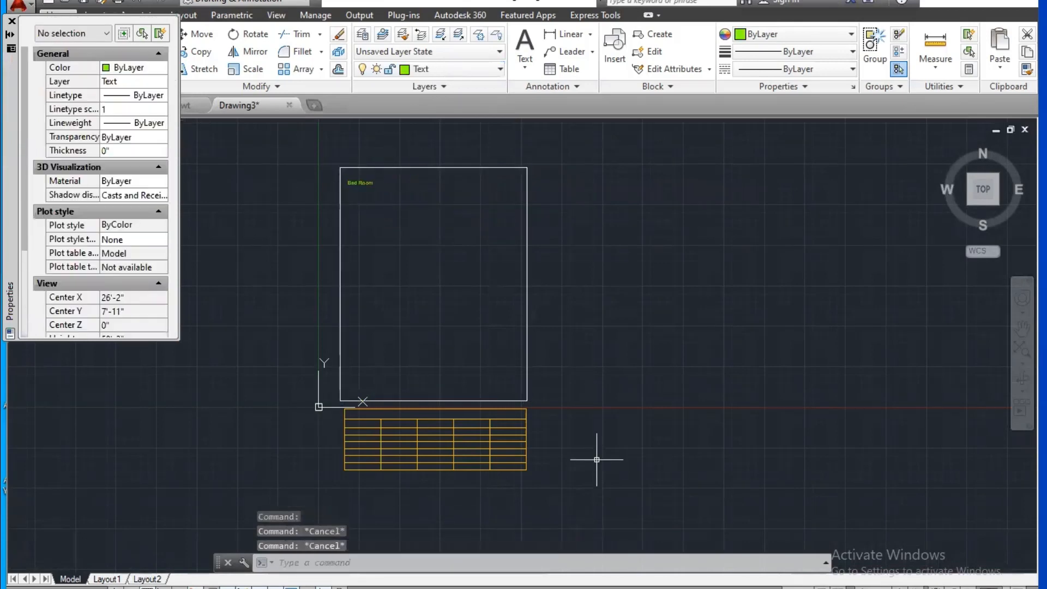
Step: Assign the table below the rectangle to the Dimensions layer and deselect it
{"action": "left_click", "coordinate": [639, 478]}
{"action": "left_click", "coordinate": [456, 441]}
{"action": "left_click", "coordinate": [133, 81]}
{"action": "left_click", "coordinate": [132, 82]}
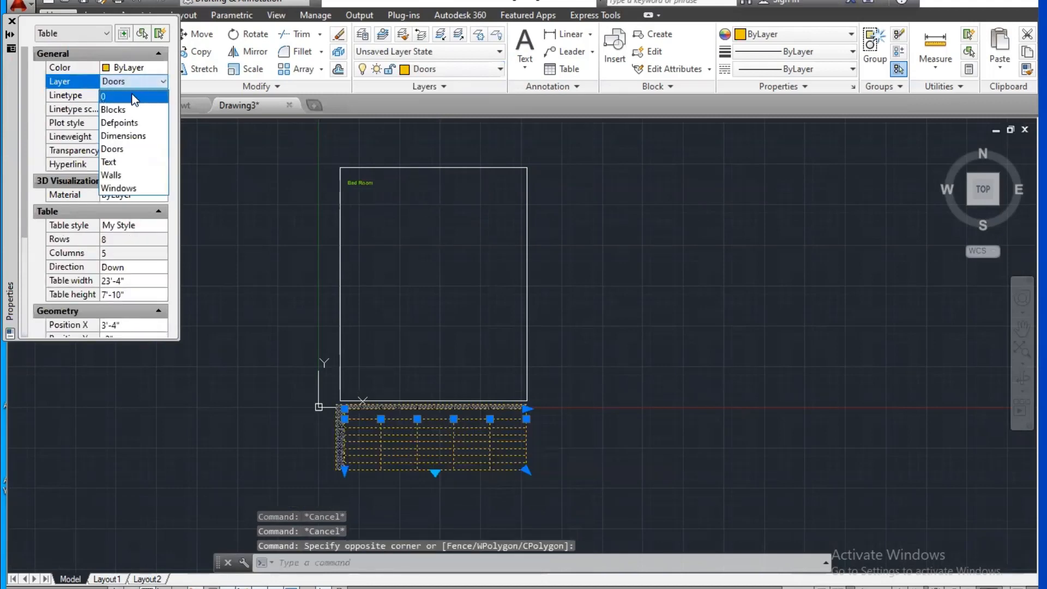
{"action": "left_click", "coordinate": [132, 136]}
{"action": "key", "text": "Escape"}
{"action": "key", "text": "Escape"}
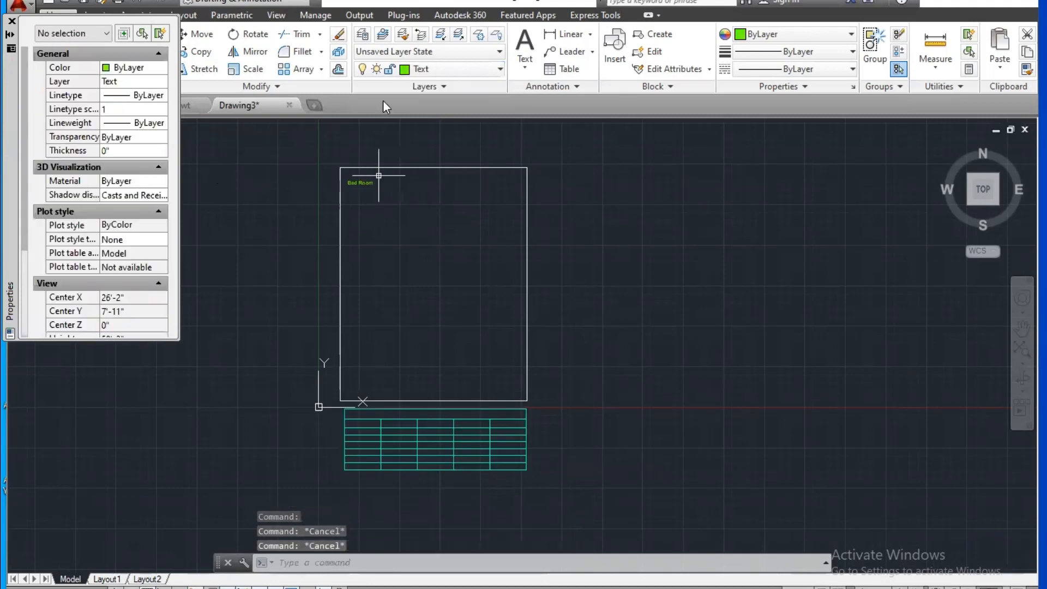
Step: Open the layer properties list and examine the on/off setting of the Dimensions layer
{"action": "type", "text": "la"}
{"action": "key", "text": "Return"}
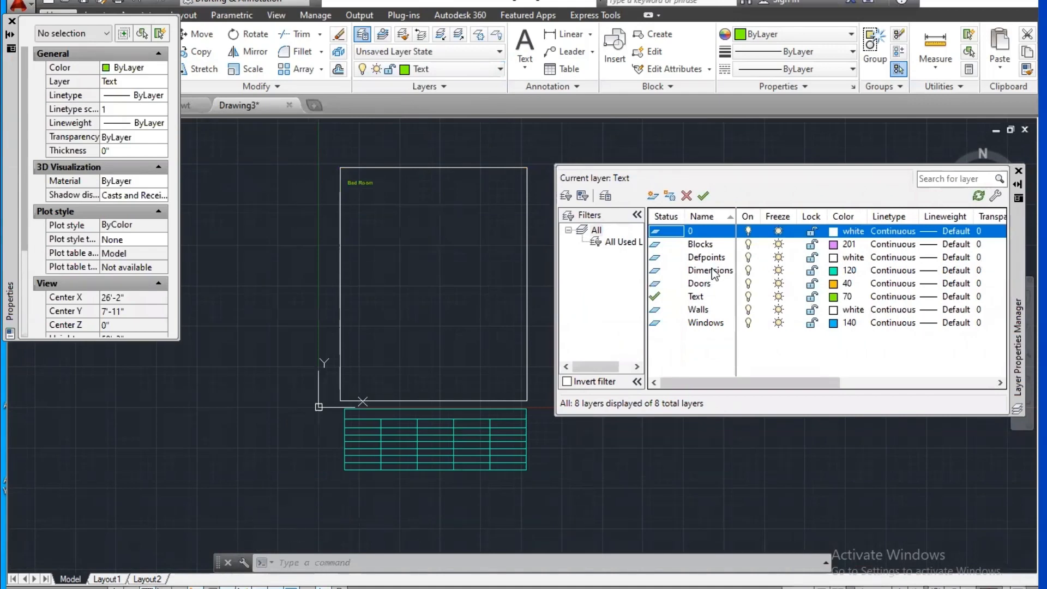
{"action": "left_click", "coordinate": [770, 272]}
{"action": "left_click", "coordinate": [749, 271]}
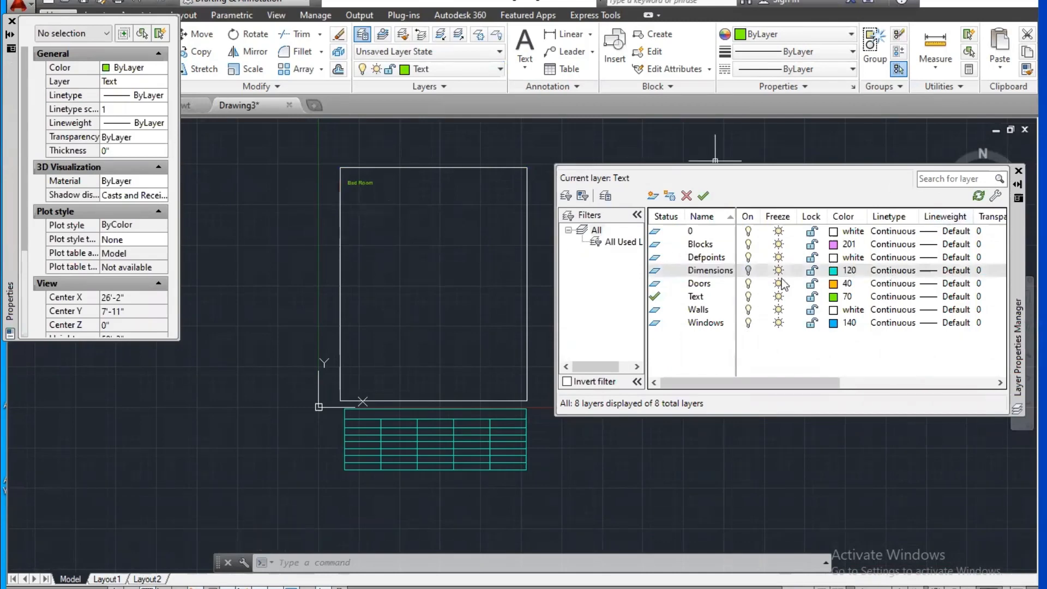
Step: Turn off the current Text layer, and switch the Walls layer off and back on to test its visibility
{"action": "left_click", "coordinate": [749, 298]}
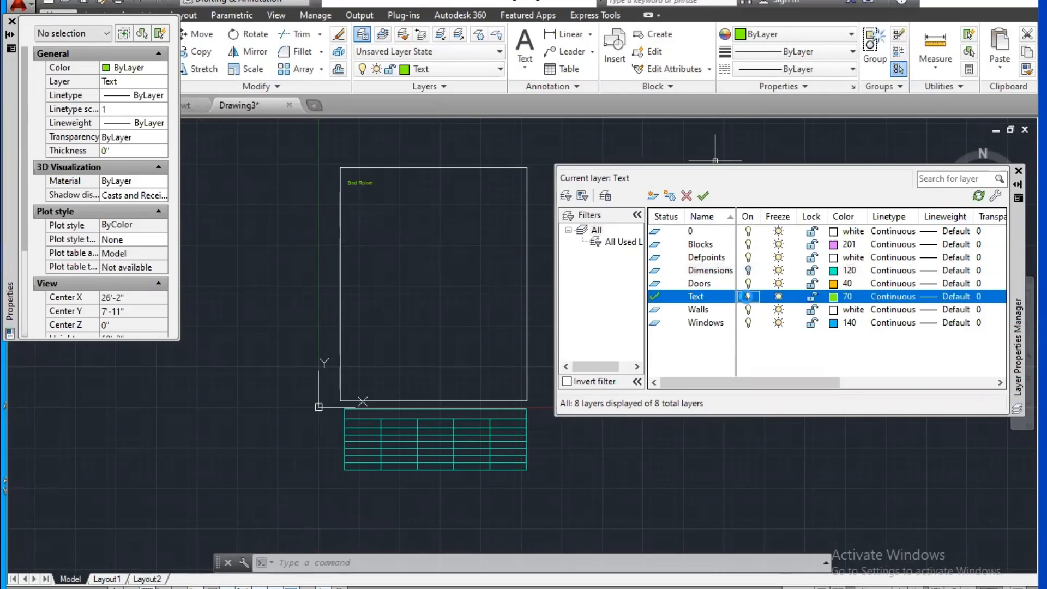
{"action": "left_click", "coordinate": [530, 293]}
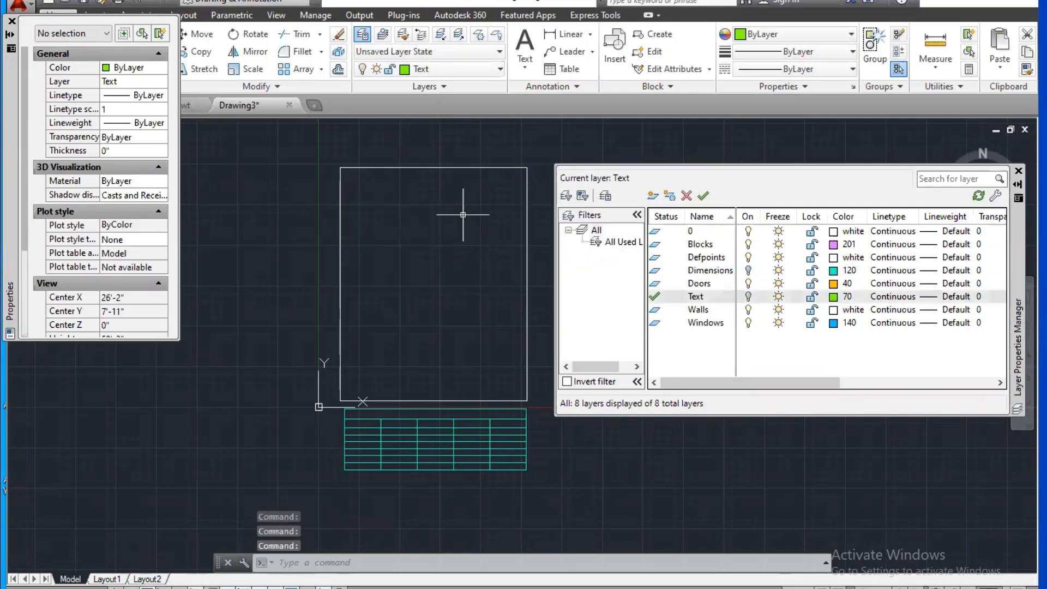
{"action": "left_click", "coordinate": [749, 310]}
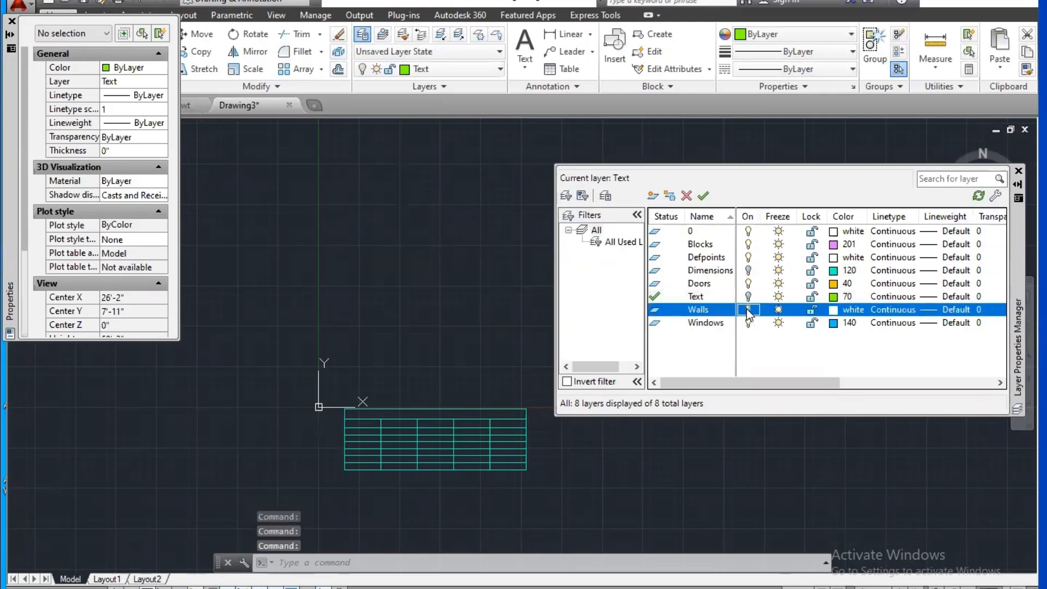
{"action": "left_click", "coordinate": [749, 310]}
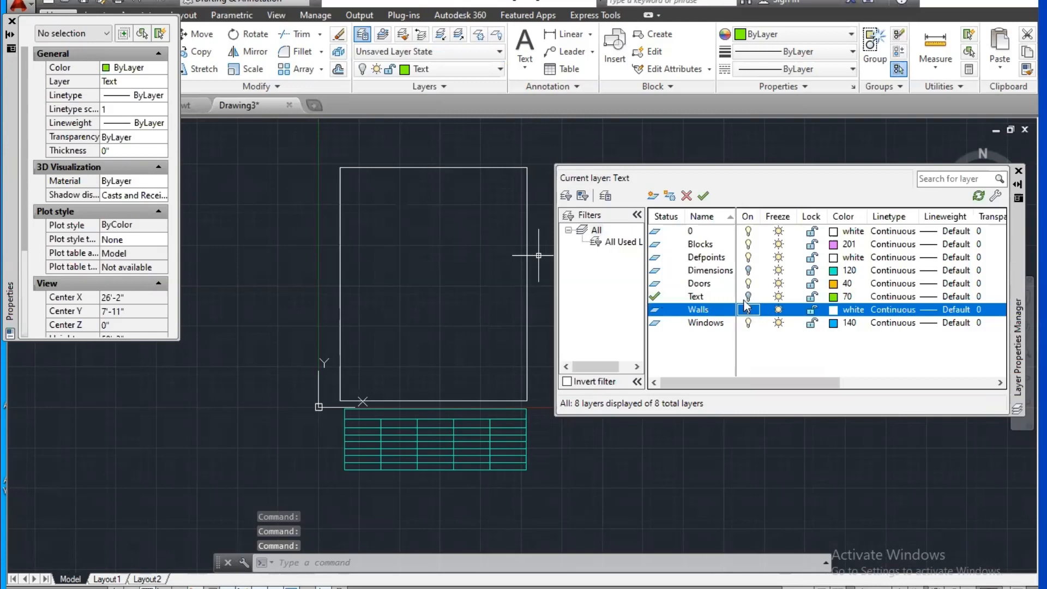
Step: Try the on/off settings of the Windows, Blocks and Dimensions layers
{"action": "left_click", "coordinate": [748, 324]}
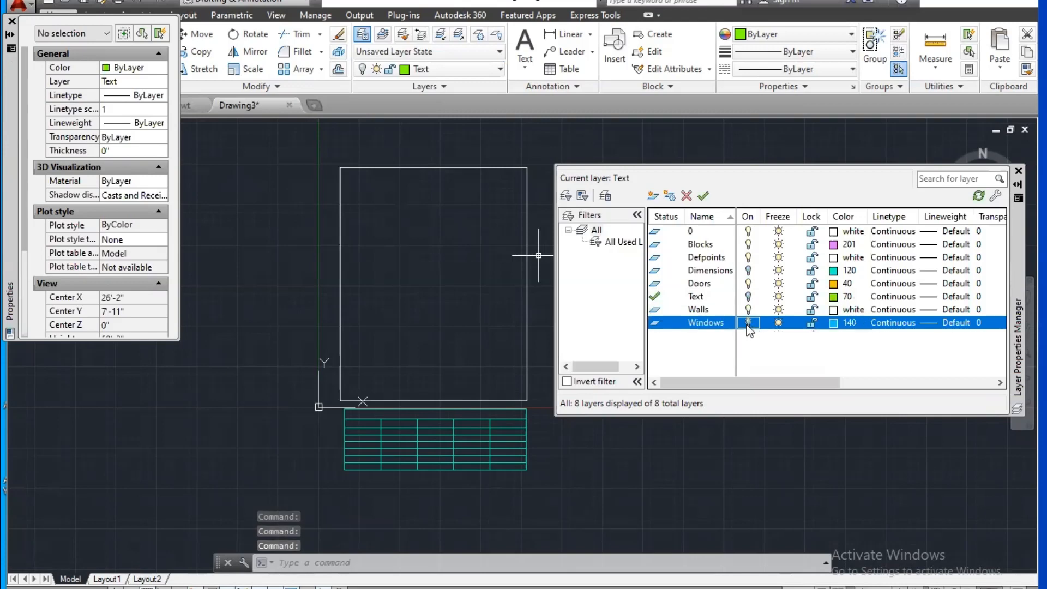
{"action": "left_click", "coordinate": [750, 245]}
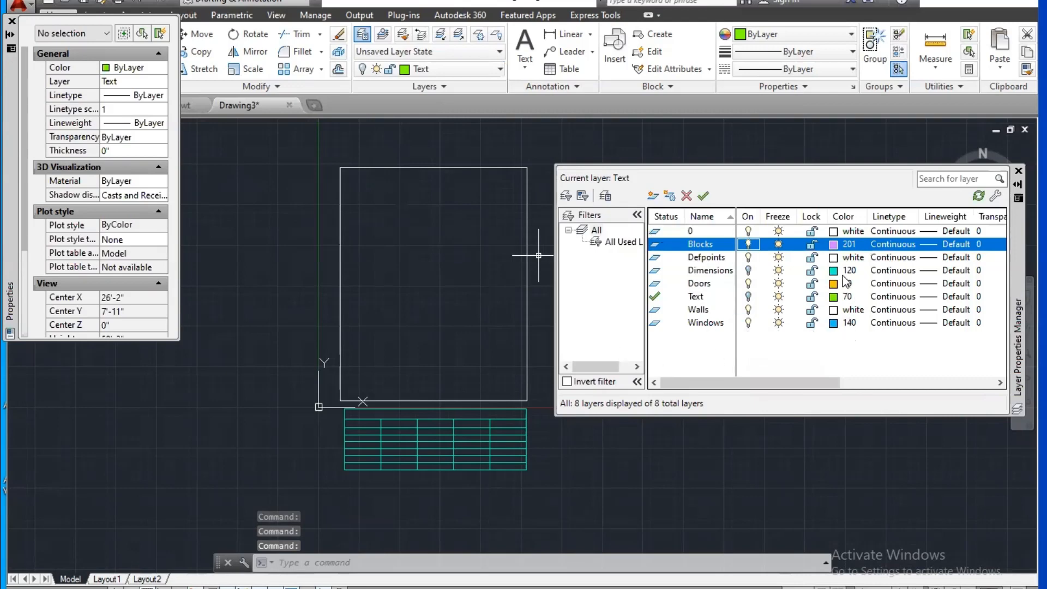
{"action": "left_click", "coordinate": [749, 271]}
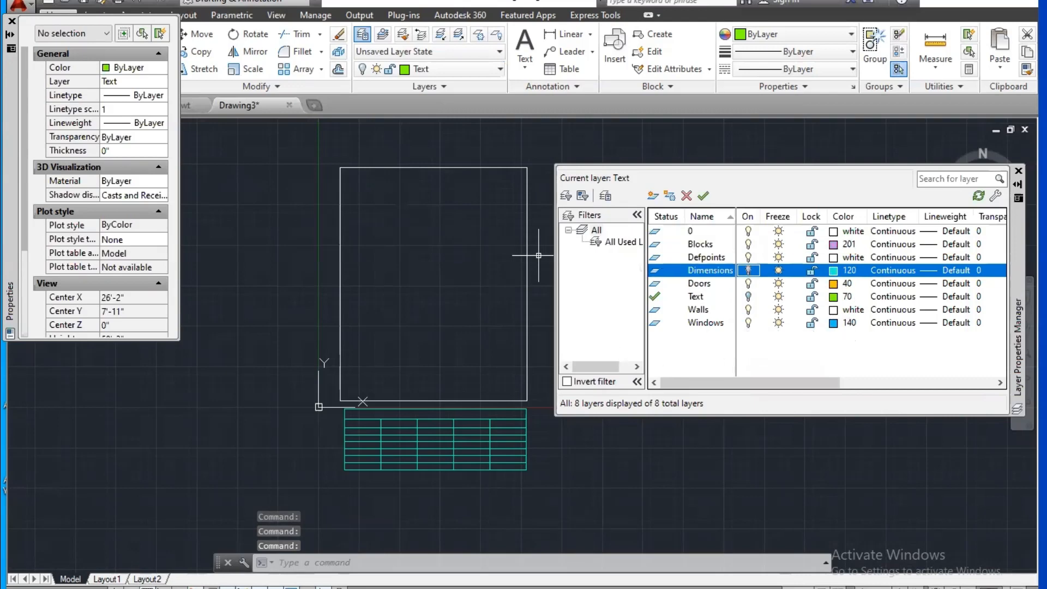
Step: Select the whole table below the rectangle, assign it to the Doors layer through its object properties, and deselect it
{"action": "middle_click_drag", "start_coordinate": [449, 454], "coordinate": [418, 435]}
{"action": "left_click", "coordinate": [416, 435]}
{"action": "left_click", "coordinate": [415, 437]}
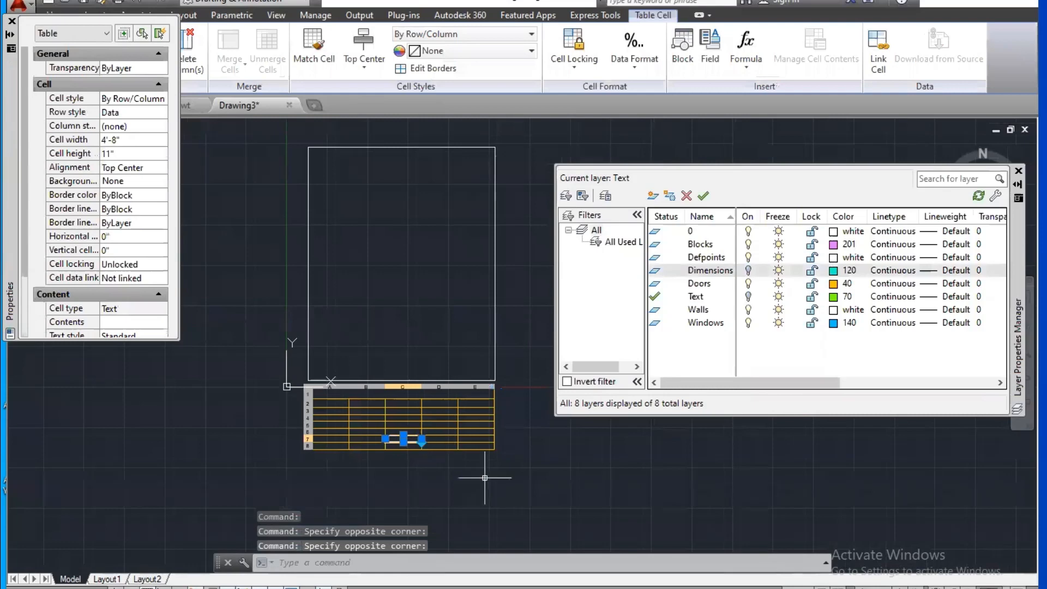
{"action": "key", "text": "Escape"}
{"action": "key", "text": "Escape"}
{"action": "left_click", "coordinate": [502, 446]}
{"action": "left_click", "coordinate": [494, 450]}
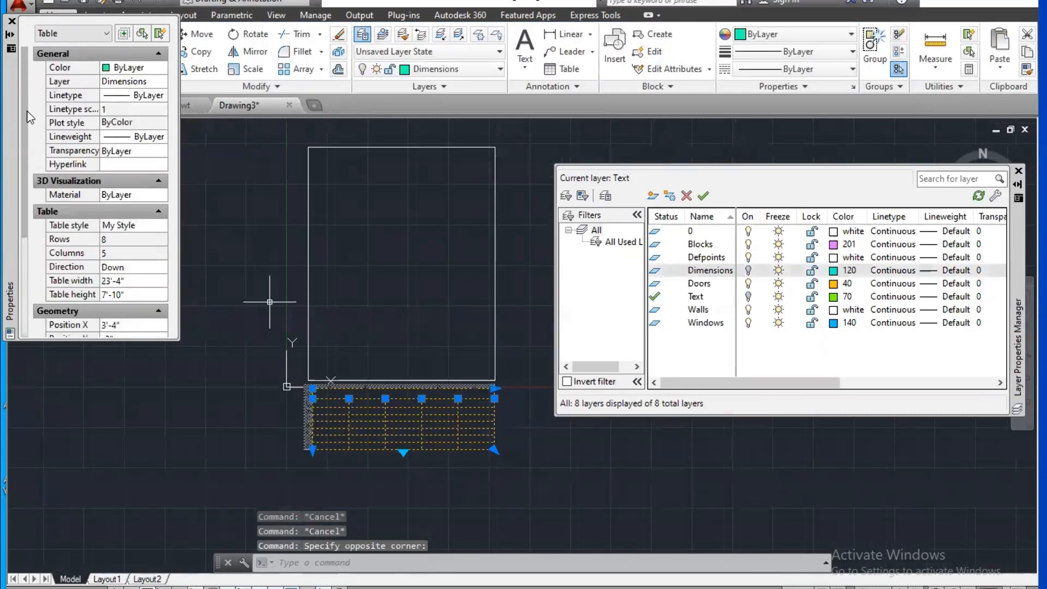
{"action": "left_click", "coordinate": [126, 83]}
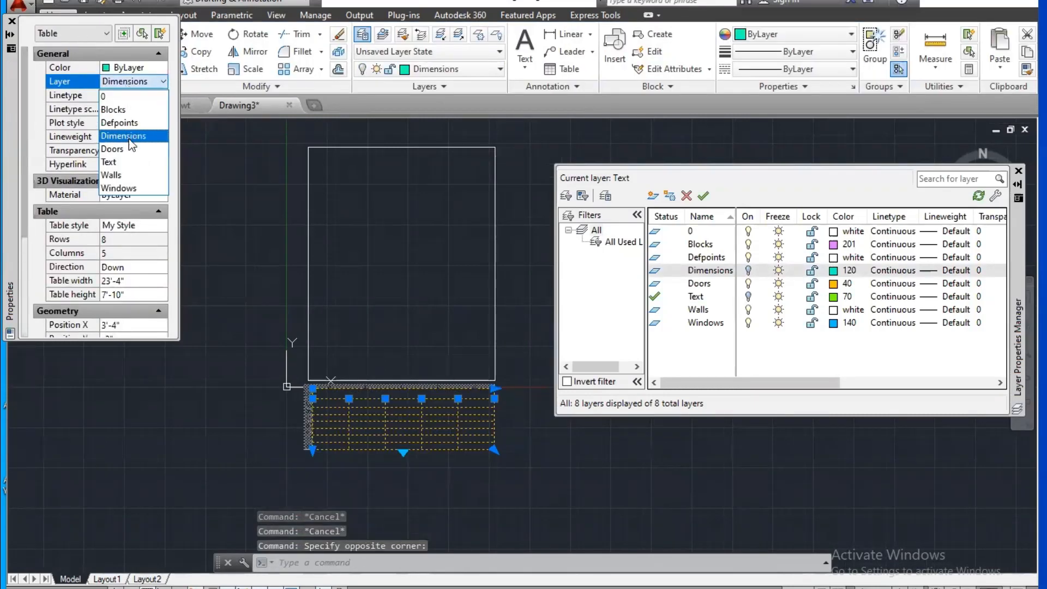
{"action": "left_click", "coordinate": [128, 138]}
{"action": "key", "text": "Escape"}
Step: Try the on/off settings of the Dimensions, Text and Windows layers, and turn off the Walls layer
{"action": "double_click", "coordinate": [748, 271]}
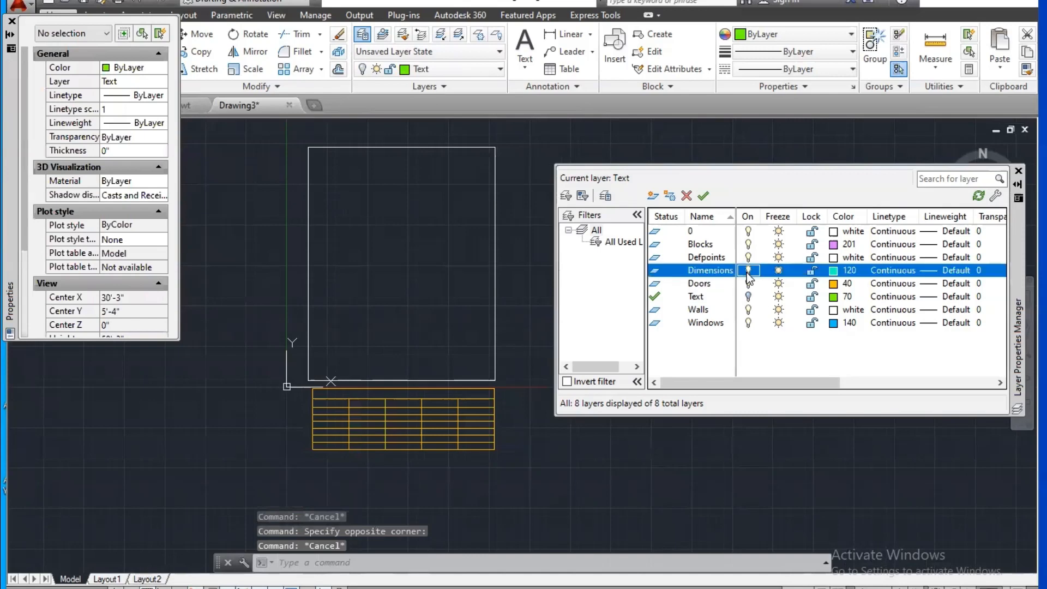
{"action": "double_click", "coordinate": [749, 295]}
{"action": "left_click", "coordinate": [635, 292]}
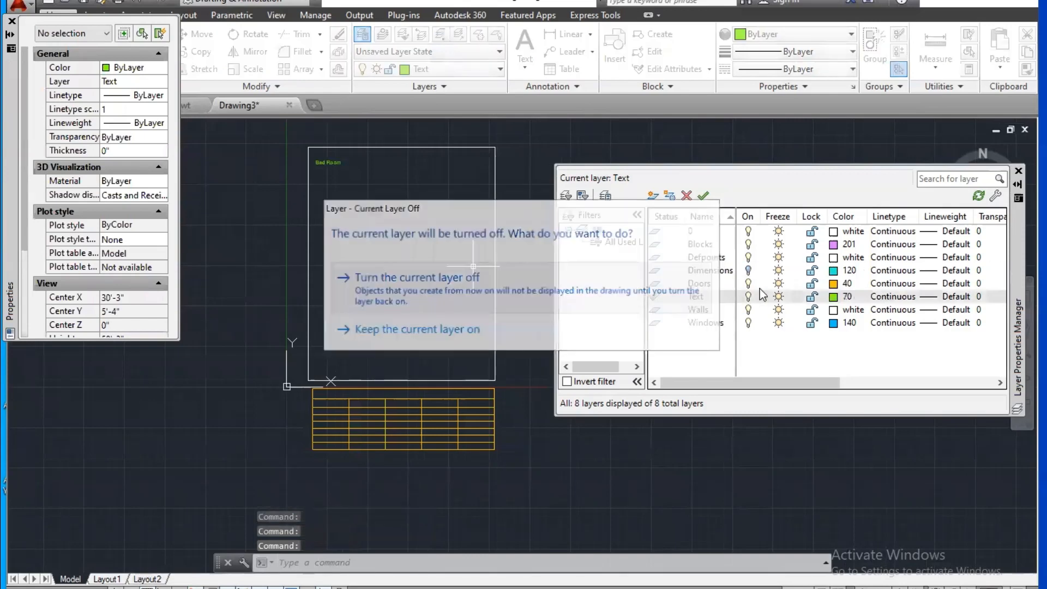
{"action": "left_click", "coordinate": [749, 323]}
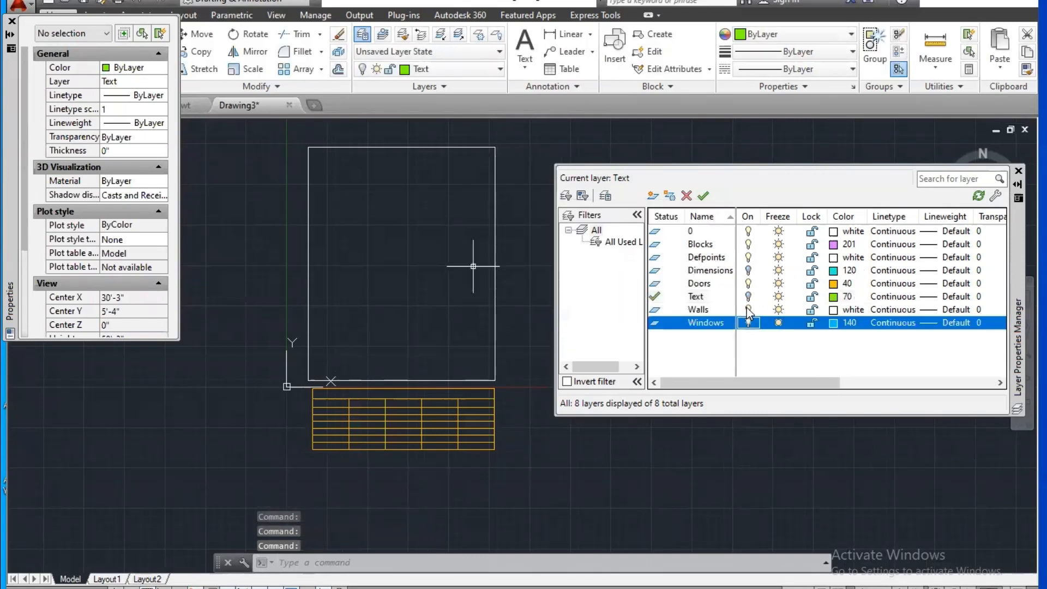
{"action": "left_click", "coordinate": [749, 310]}
Step: Toggle the Doors layer repeatedly to test the table's visibility, leaving the layer turned off
{"action": "left_click", "coordinate": [749, 284]}
{"action": "left_click", "coordinate": [749, 283]}
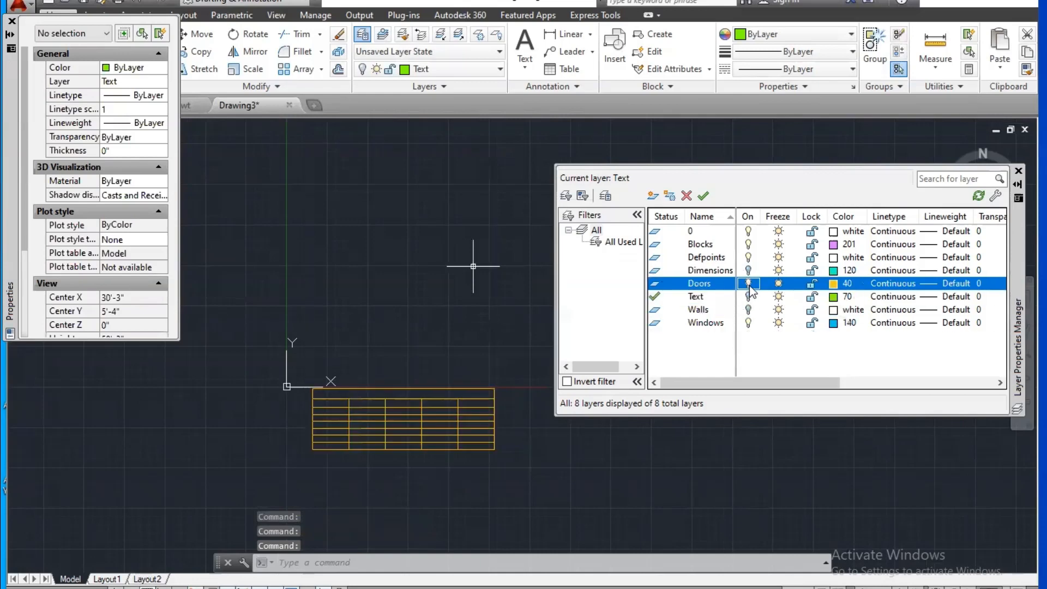
{"action": "left_click", "coordinate": [748, 284]}
{"action": "left_click", "coordinate": [749, 284]}
{"action": "left_click", "coordinate": [748, 284]}
{"action": "left_click", "coordinate": [749, 284]}
{"action": "left_click", "coordinate": [748, 283]}
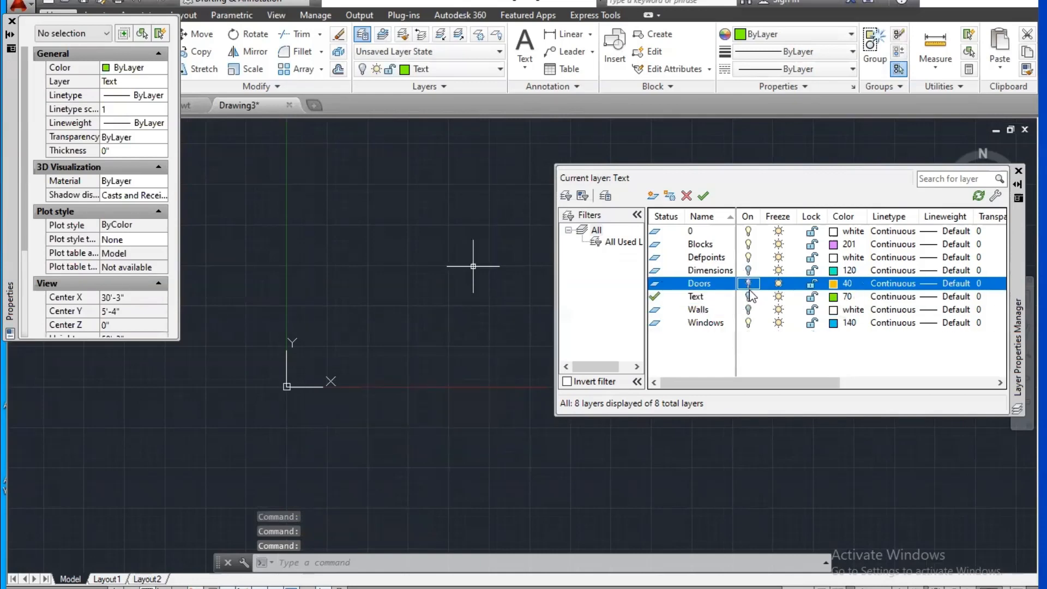
{"action": "left_click", "coordinate": [749, 284]}
{"action": "left_click", "coordinate": [748, 284]}
Step: Turn the Walls and Text layers back on
{"action": "left_click", "coordinate": [748, 310]}
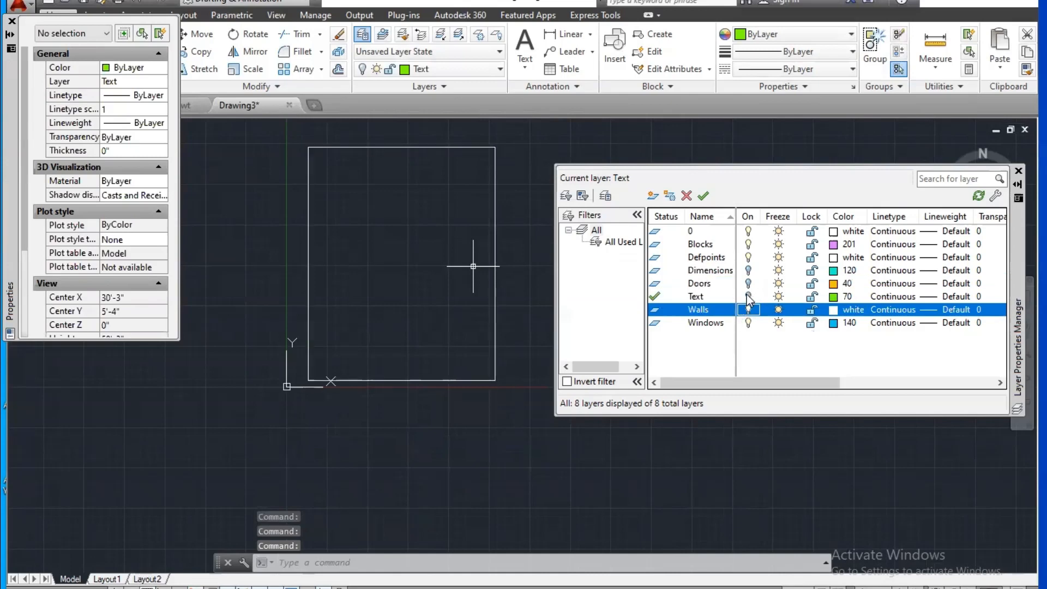
{"action": "left_click", "coordinate": [749, 297]}
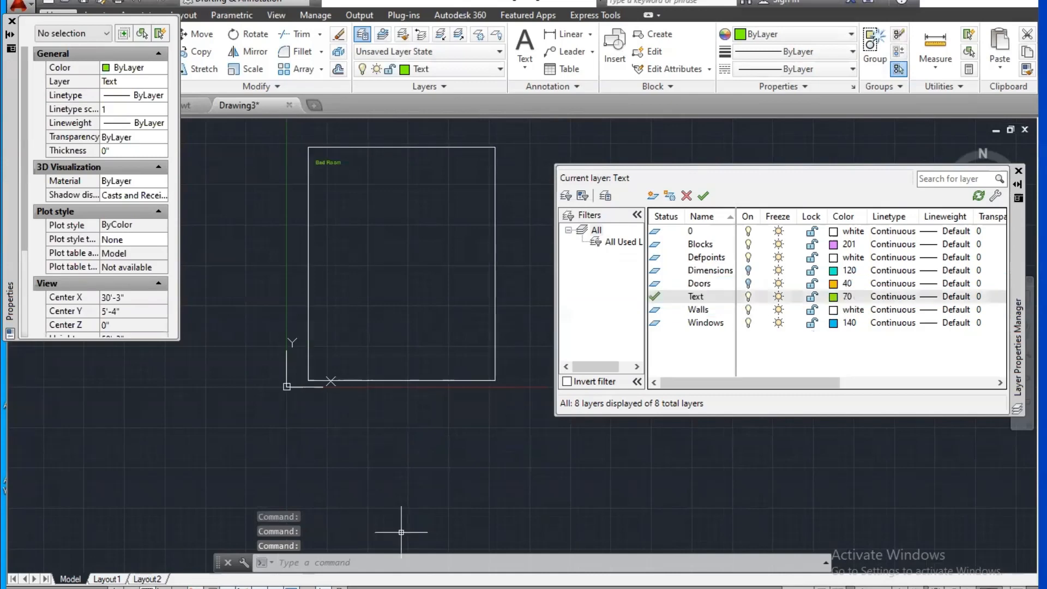
Step: Switch to the web browser and run a Google image search for "floor plan"
{"action": "left_click", "coordinate": [248, 588]}
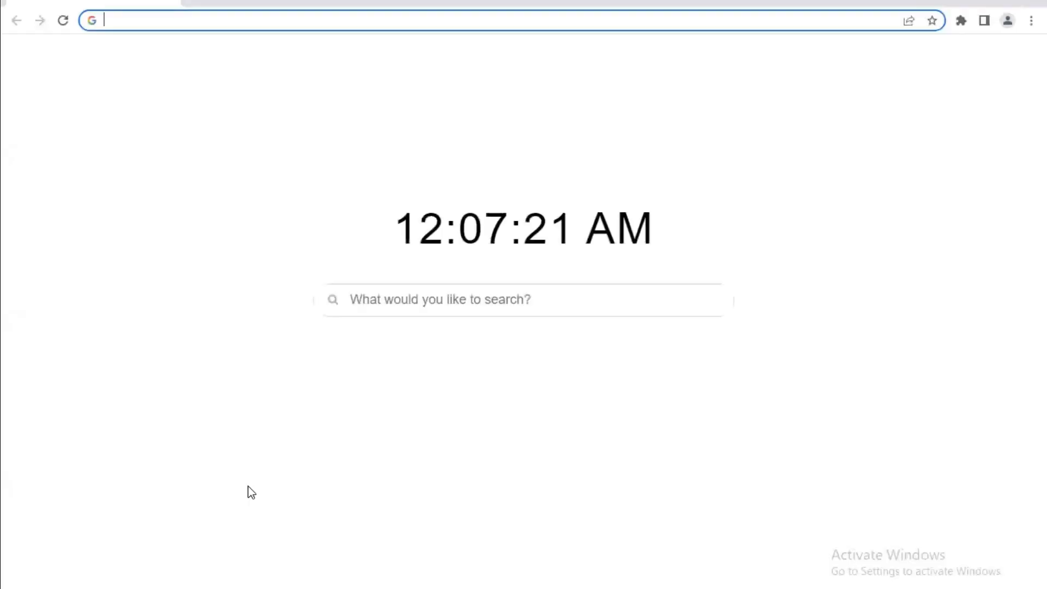
{"action": "type", "text": "floor plan"}
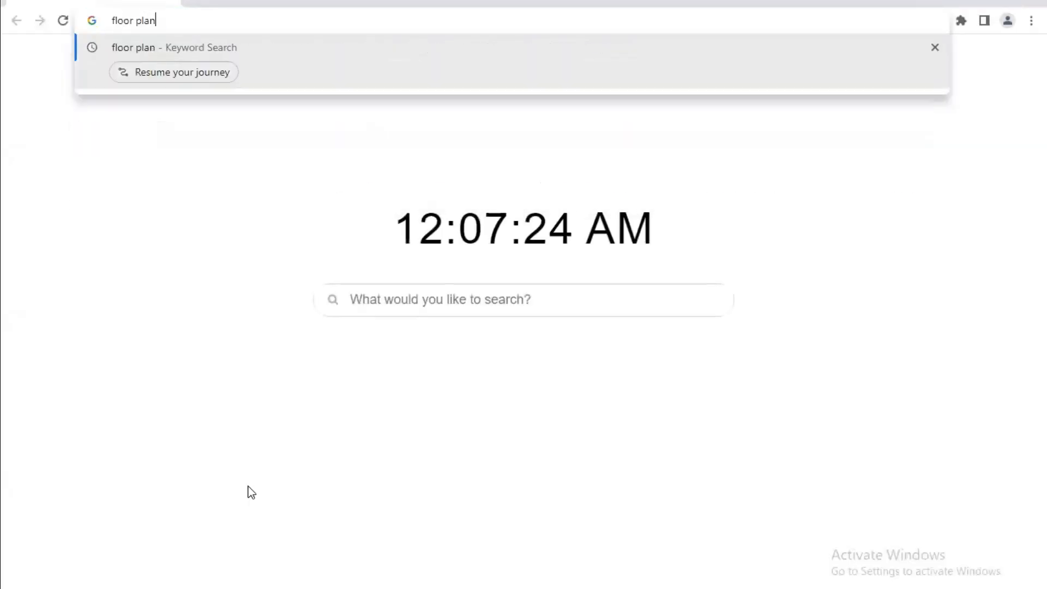
{"action": "key", "text": "Return"}
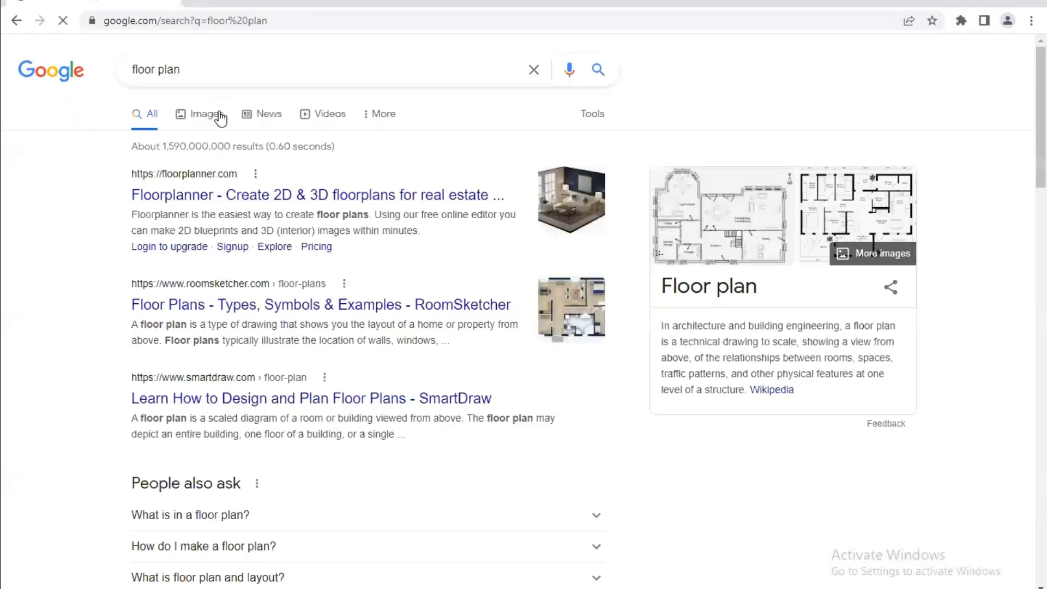
{"action": "left_click", "coordinate": [218, 119]}
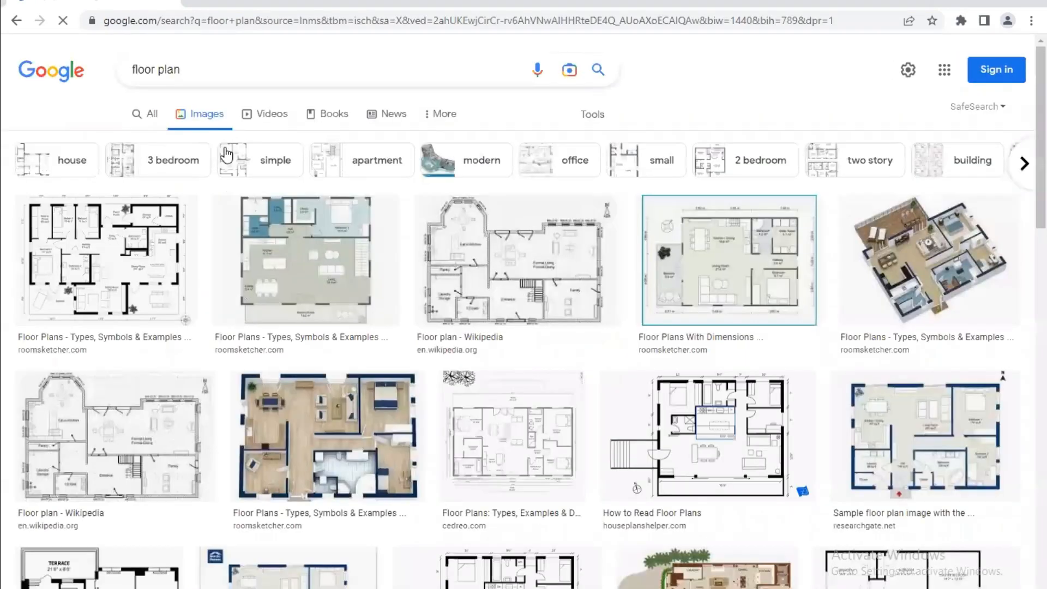
Step: Preview the RoomSketcher, office, ground floor and Porter Davis plan images, examining their walls, doors, room labels and furniture
{"action": "left_click", "coordinate": [106, 287]}
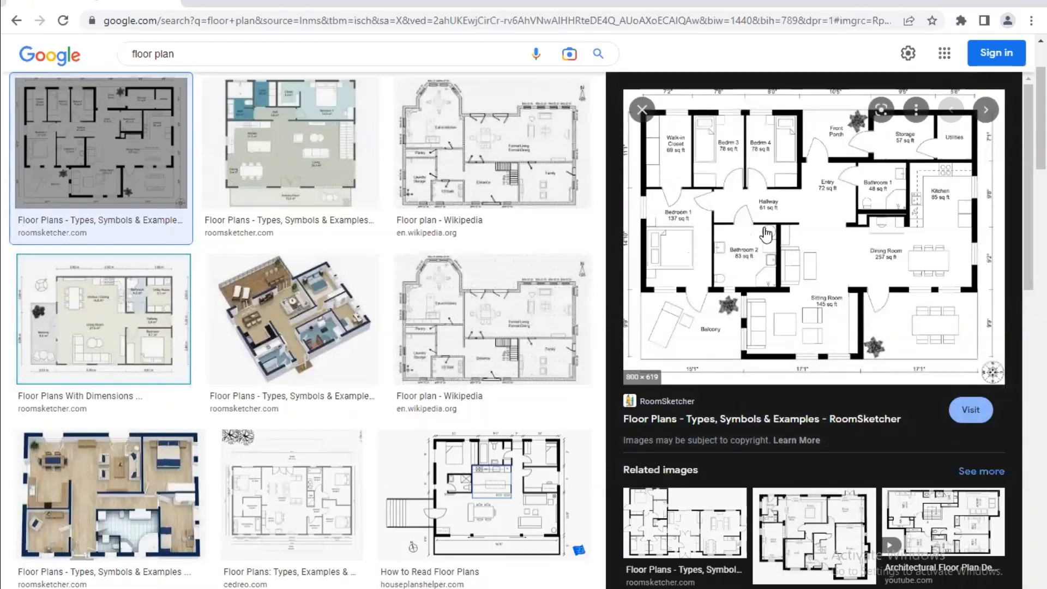
{"action": "scroll", "coordinate": [610, 303], "scroll_direction": "down", "scroll_amount": 8}
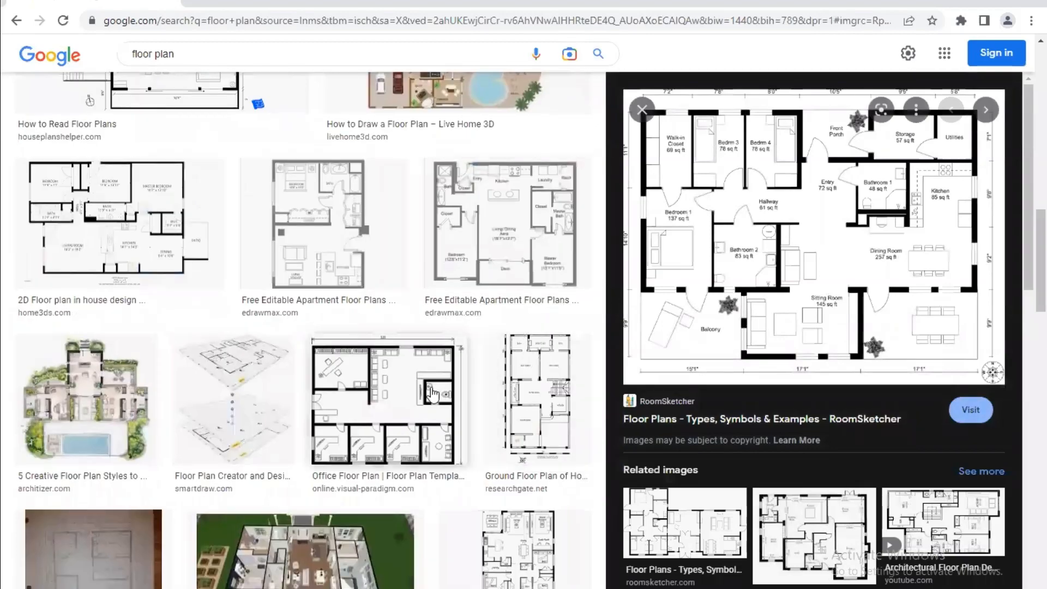
{"action": "left_click", "coordinate": [420, 376]}
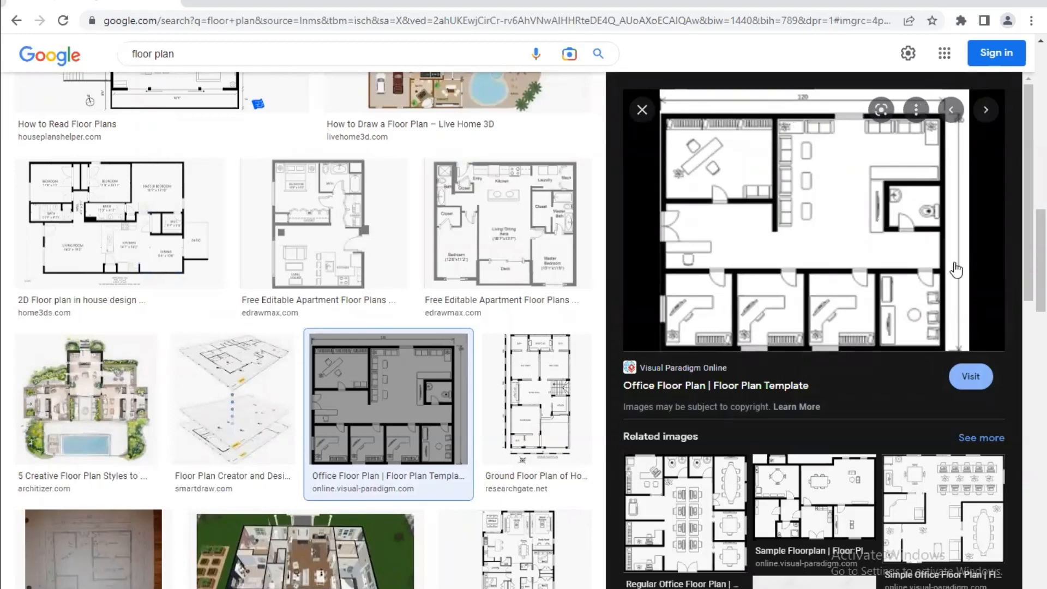
{"action": "left_click", "coordinate": [547, 358]}
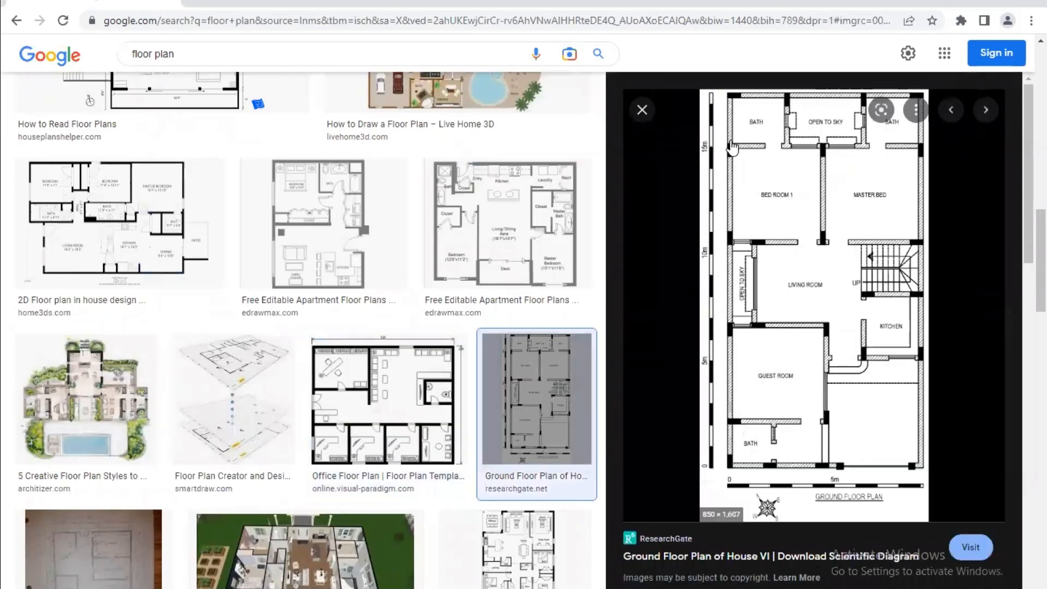
{"action": "scroll", "coordinate": [430, 292], "scroll_direction": "down", "scroll_amount": 4}
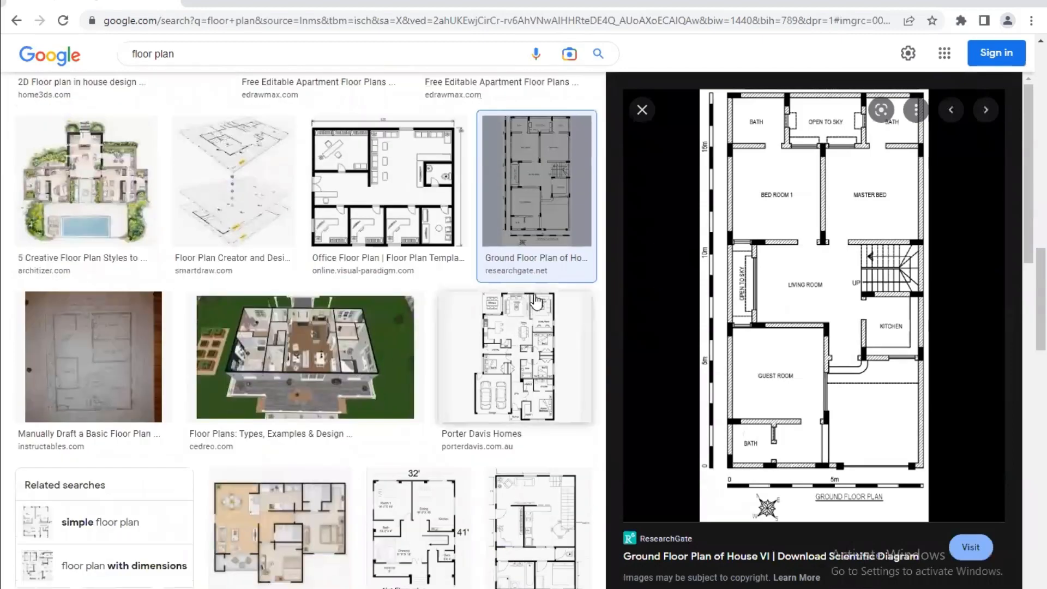
{"action": "left_click", "coordinate": [515, 325]}
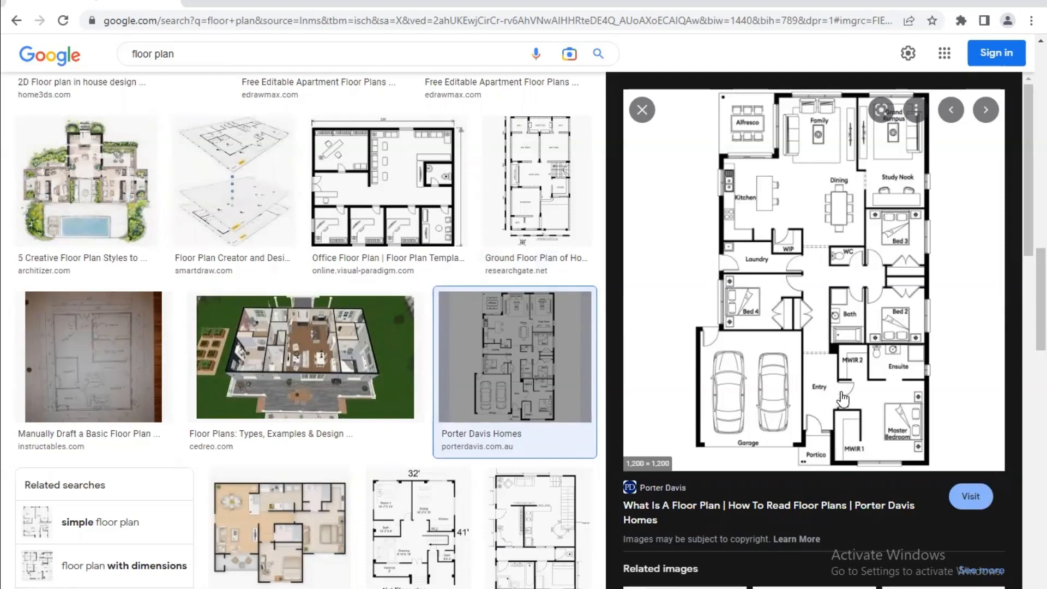
Step: Browse the related floor plans and preview the hand-drafted basic floor plan from Instructables
{"action": "scroll", "coordinate": [738, 394], "scroll_direction": "down", "scroll_amount": 4}
{"action": "scroll", "coordinate": [736, 391], "scroll_direction": "down", "scroll_amount": 2}
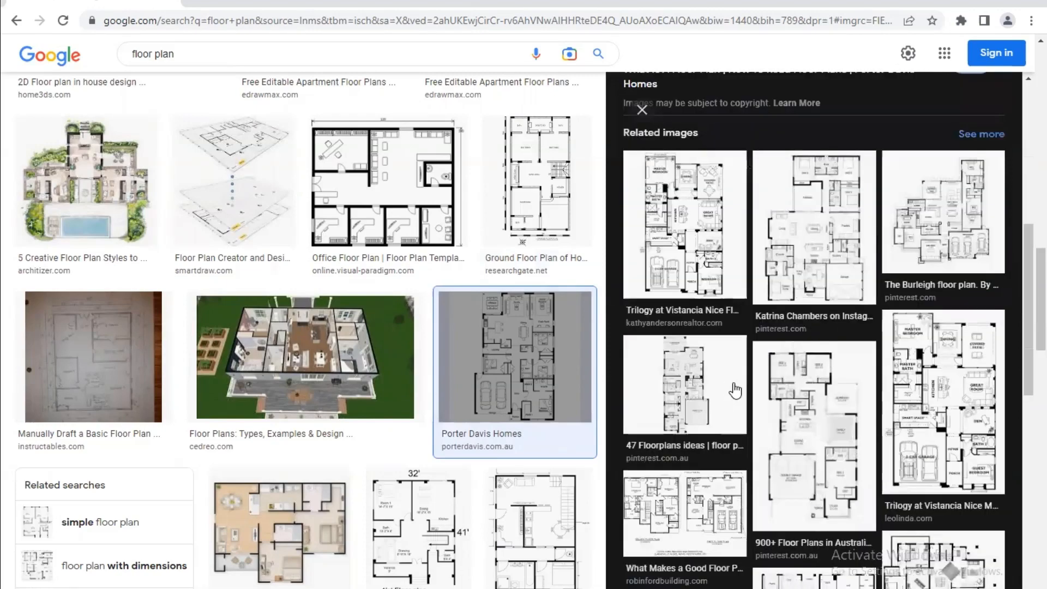
{"action": "scroll", "coordinate": [627, 398], "scroll_direction": "down", "scroll_amount": 2}
{"action": "scroll", "coordinate": [589, 386], "scroll_direction": "down", "scroll_amount": 3}
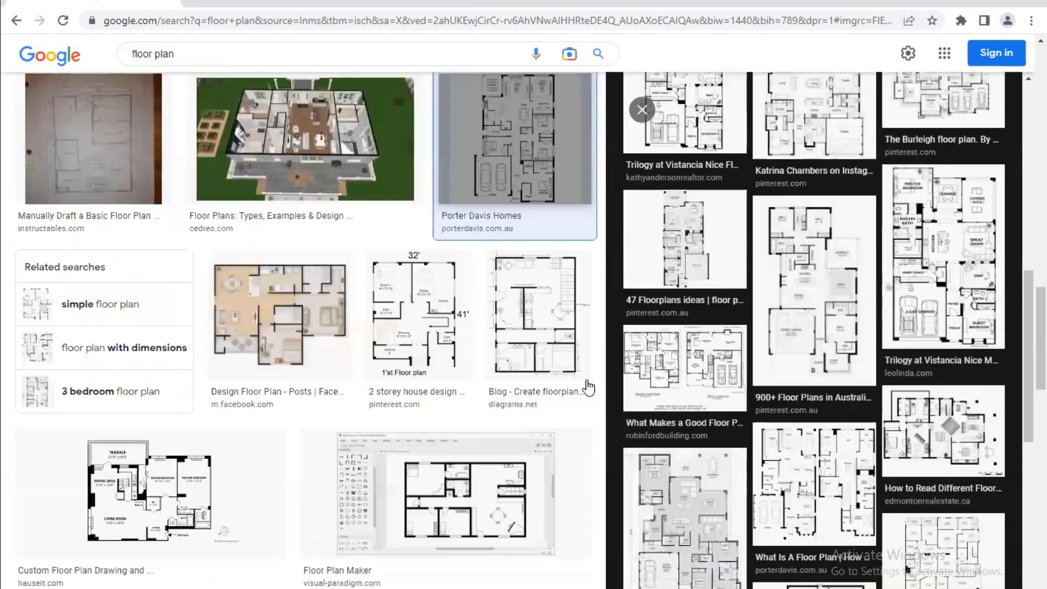
{"action": "left_click", "coordinate": [136, 175]}
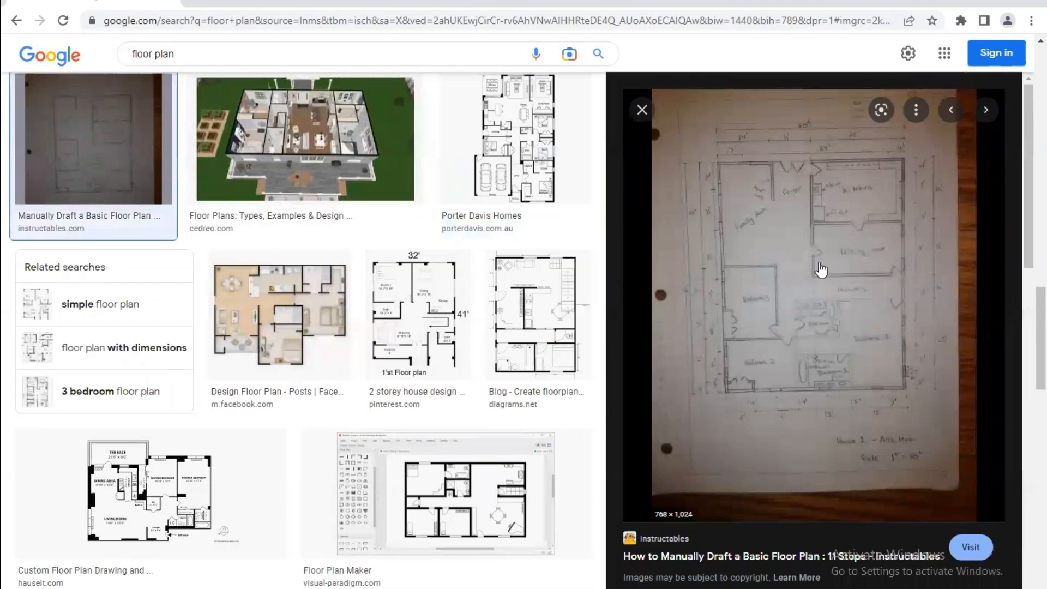
{"action": "scroll", "coordinate": [308, 306], "scroll_direction": "down", "scroll_amount": 4}
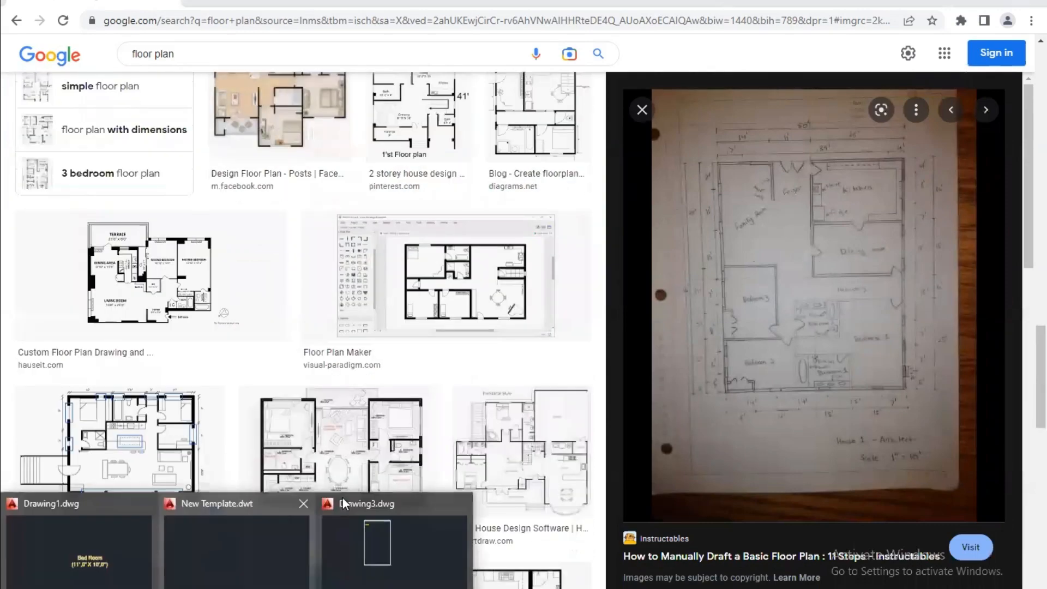
Step: Return to Drawing3 in AutoCAD and close the layer properties manager and the object properties palette
{"action": "left_click", "coordinate": [372, 571]}
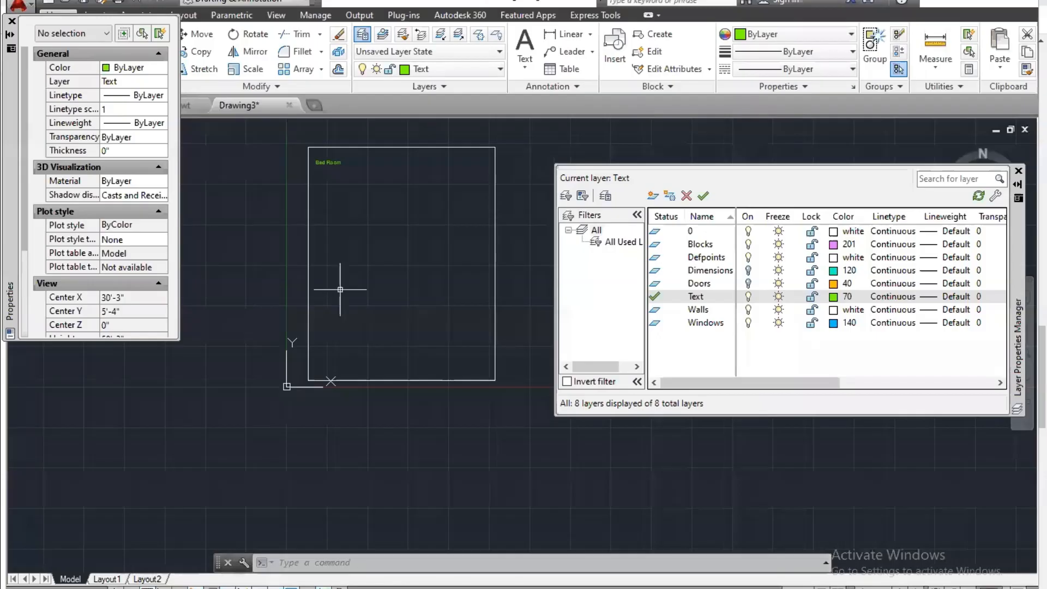
{"action": "left_click", "coordinate": [1018, 171]}
{"action": "left_click", "coordinate": [11, 22]}
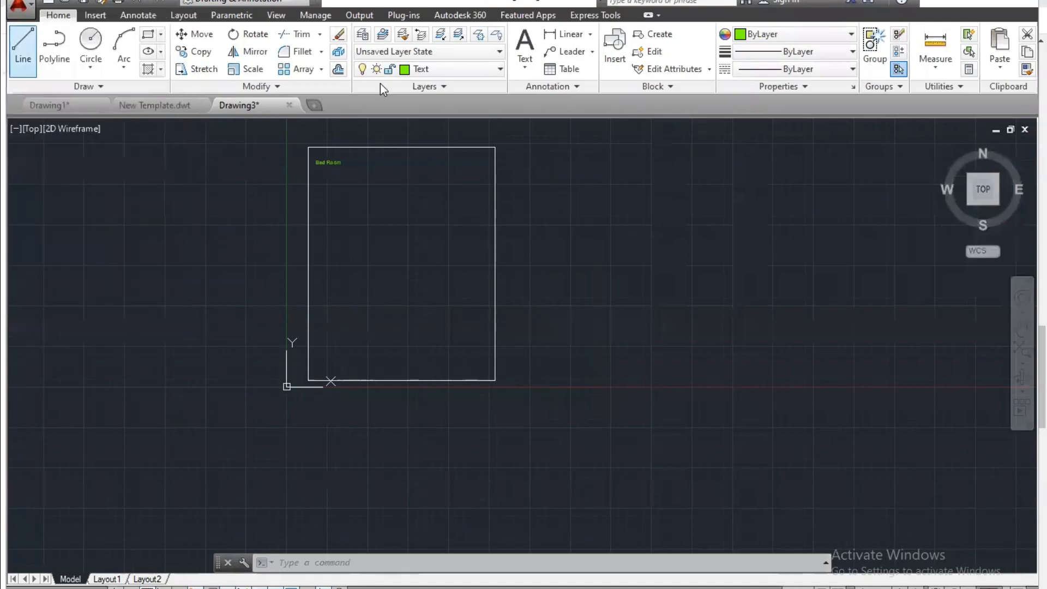